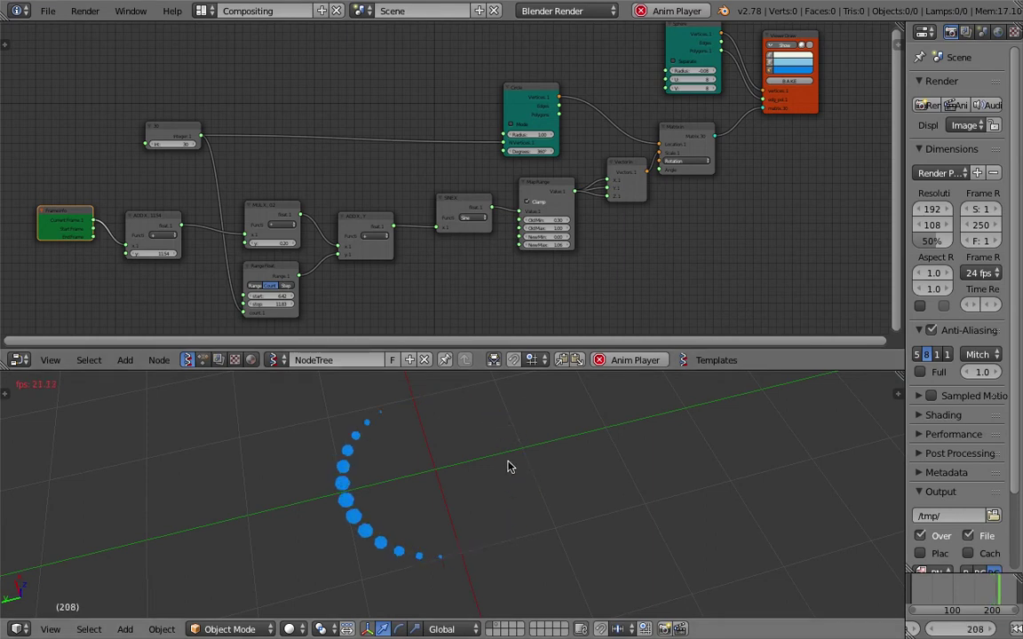
Step: Examine the animated arc of blue spheres from several angles along with the node tree that drives it
{"action": "middle_click_drag", "start_coordinate": [508, 466], "coordinate": [513, 466]}
{"action": "middle_click_drag", "start_coordinate": [435, 209], "coordinate": [436, 201]}
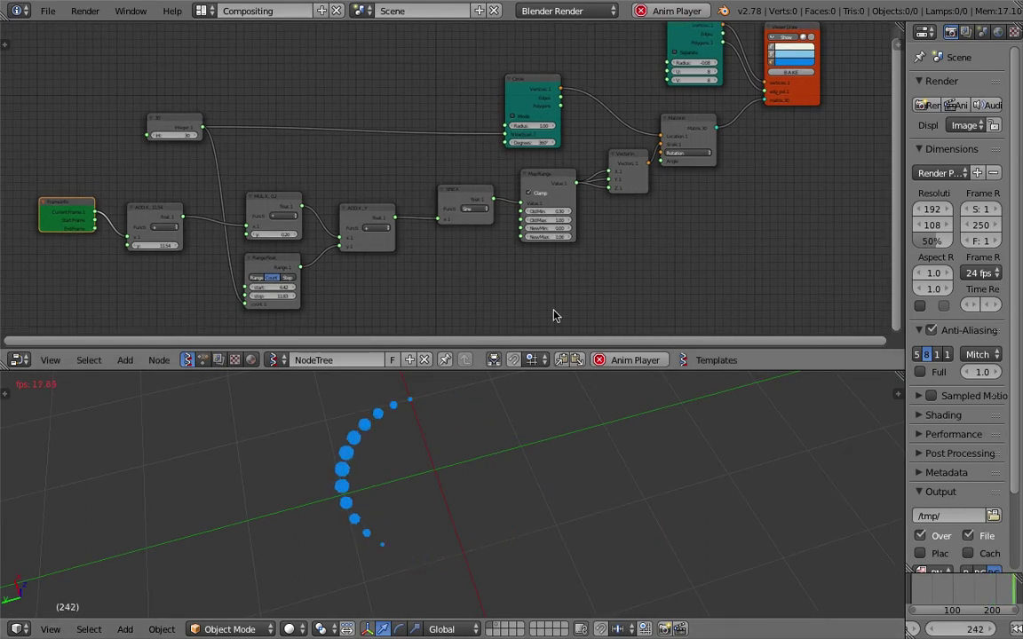
{"action": "left_click_drag", "start_coordinate": [655, 372], "coordinate": [655, 389]}
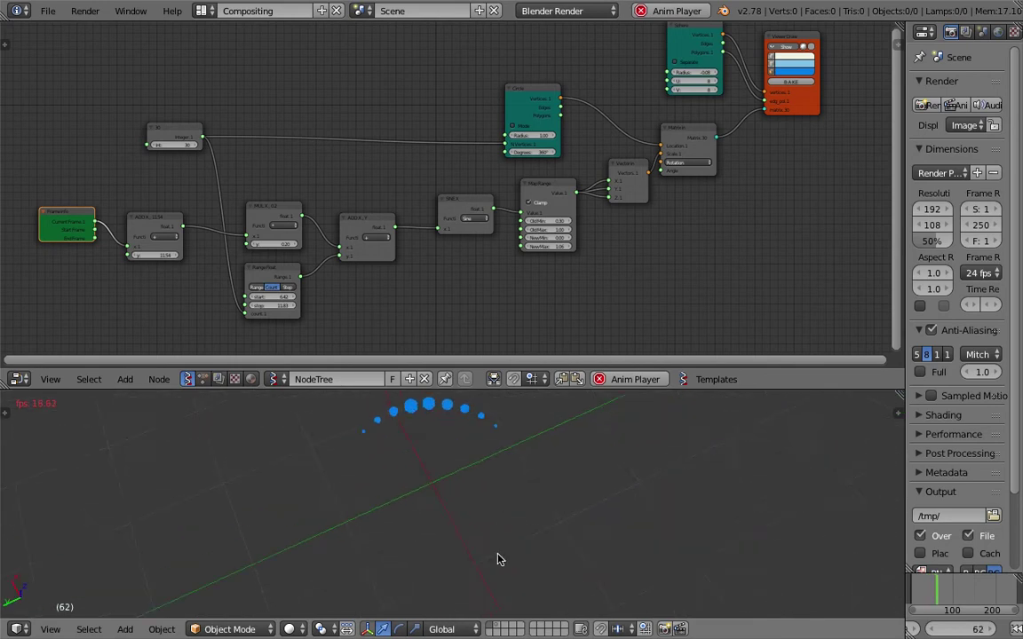
{"action": "middle_click_drag", "start_coordinate": [497, 559], "coordinate": [431, 512]}
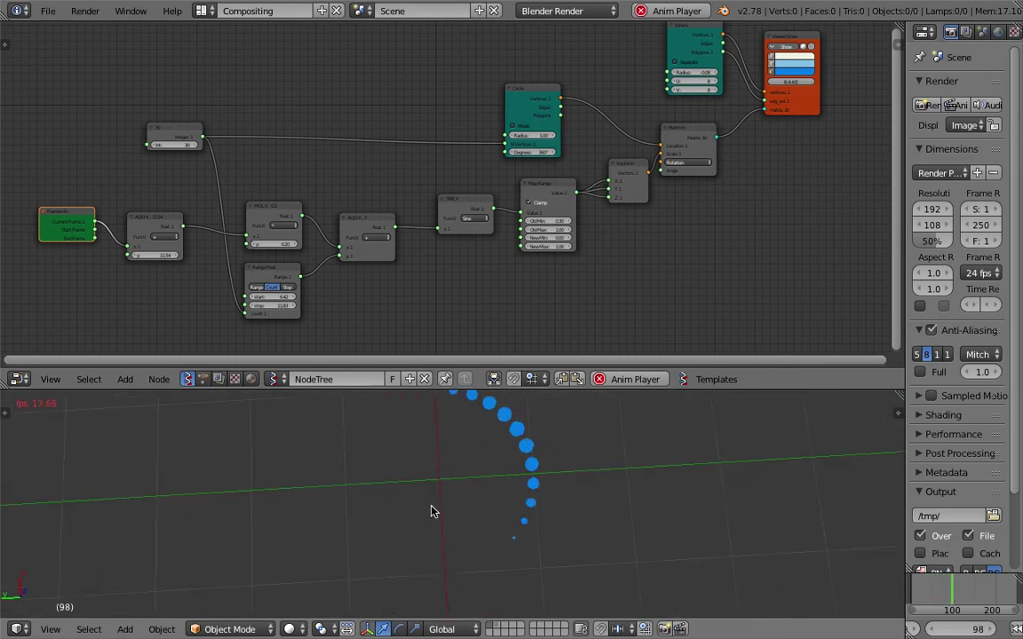
{"action": "middle_click_drag", "start_coordinate": [525, 536], "coordinate": [536, 496]}
{"action": "middle_click_drag", "start_coordinate": [756, 186], "coordinate": [613, 260]}
{"action": "scroll", "coordinate": [688, 164], "scroll_direction": "up", "scroll_amount": 2}
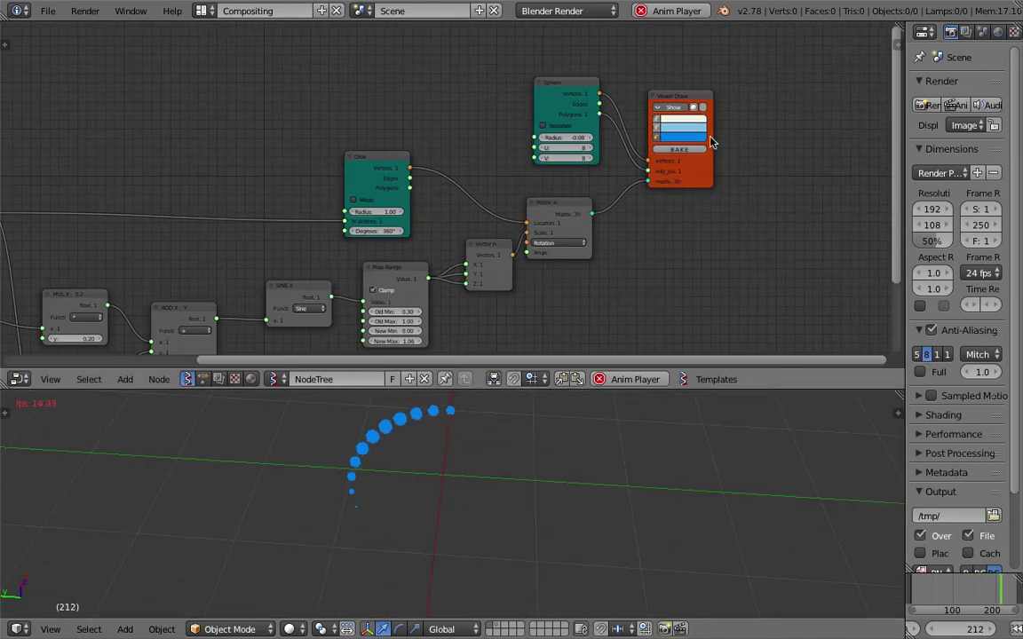
{"action": "mouse_move", "coordinate": [577, 470]}
{"action": "middle_mouse_down"}
{"action": "mouse_move", "coordinate": [546, 541]}
{"action": "mouse_move", "coordinate": [541, 527]}
{"action": "mouse_move", "coordinate": [429, 477]}
{"action": "middle_mouse_up"}
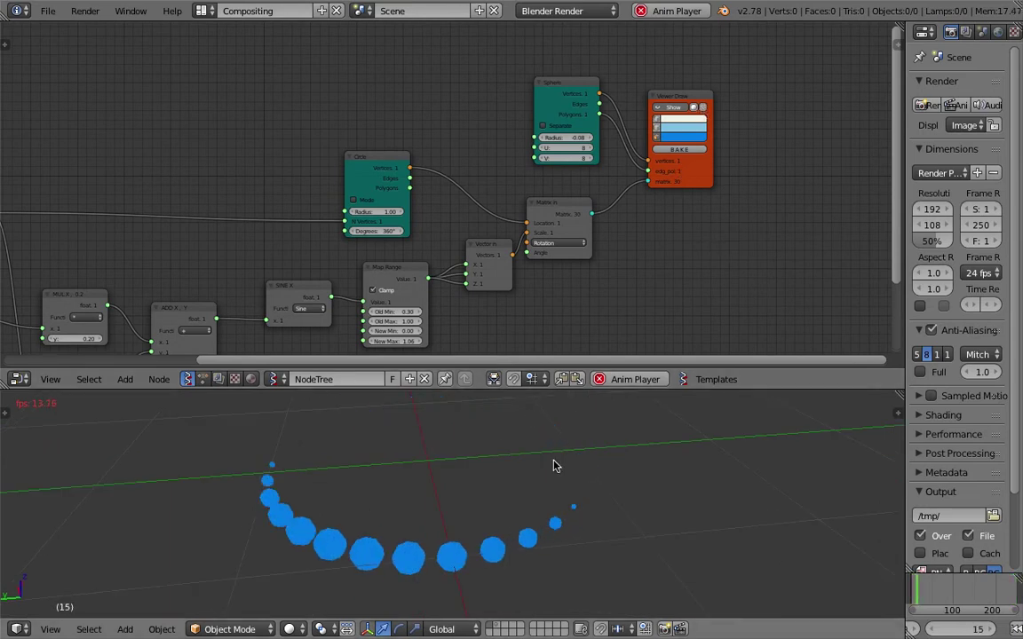
{"action": "mouse_move", "coordinate": [552, 466]}
{"action": "middle_mouse_down"}
{"action": "mouse_move", "coordinate": [731, 457]}
{"action": "mouse_move", "coordinate": [613, 493]}
{"action": "mouse_move", "coordinate": [560, 464]}
{"action": "middle_mouse_up"}
{"action": "scroll", "coordinate": [550, 274], "scroll_direction": "down", "scroll_amount": 2}
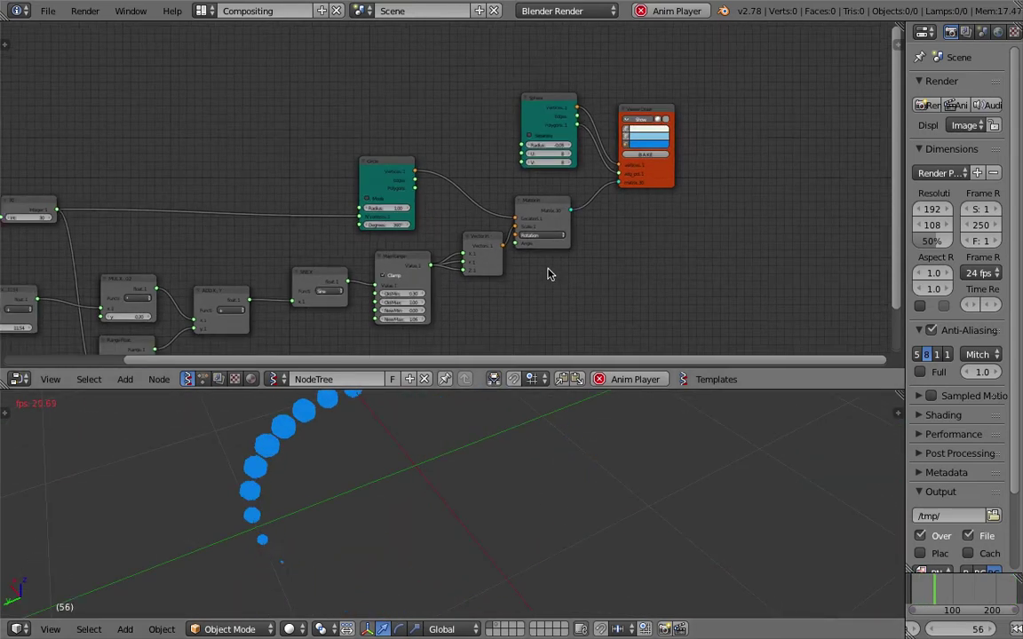
{"action": "middle_click_drag", "start_coordinate": [550, 275], "coordinate": [627, 242]}
{"action": "middle_click_drag", "start_coordinate": [504, 470], "coordinate": [470, 533]}
{"action": "scroll", "coordinate": [470, 530], "scroll_direction": "down", "scroll_amount": 2}
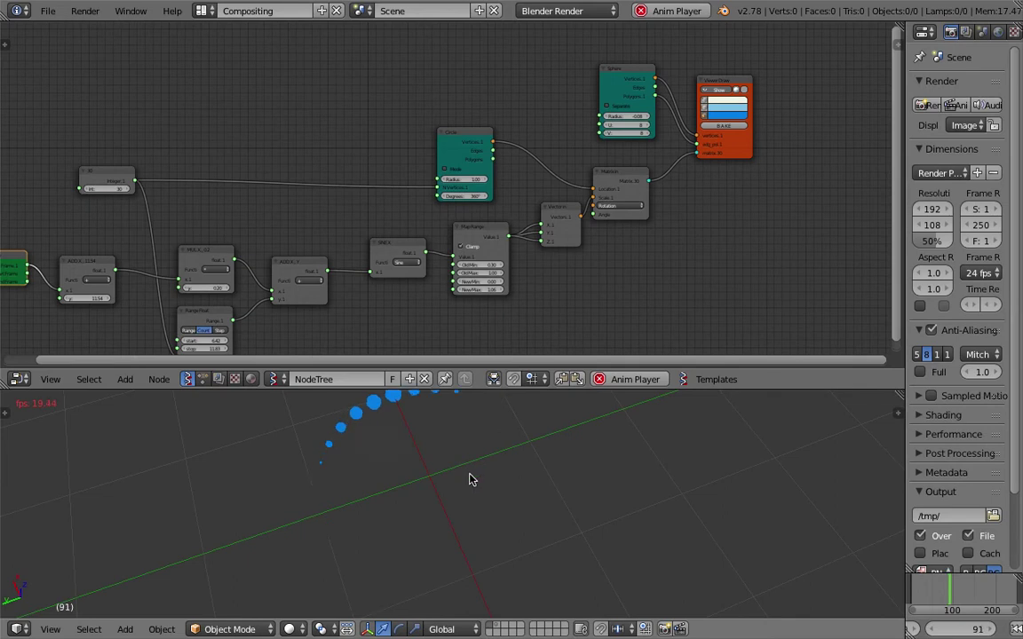
{"action": "middle_click_drag", "start_coordinate": [428, 267], "coordinate": [516, 223]}
{"action": "scroll", "coordinate": [470, 248], "scroll_direction": "up", "scroll_amount": 1}
{"action": "middle_click_drag", "start_coordinate": [638, 177], "coordinate": [544, 205]}
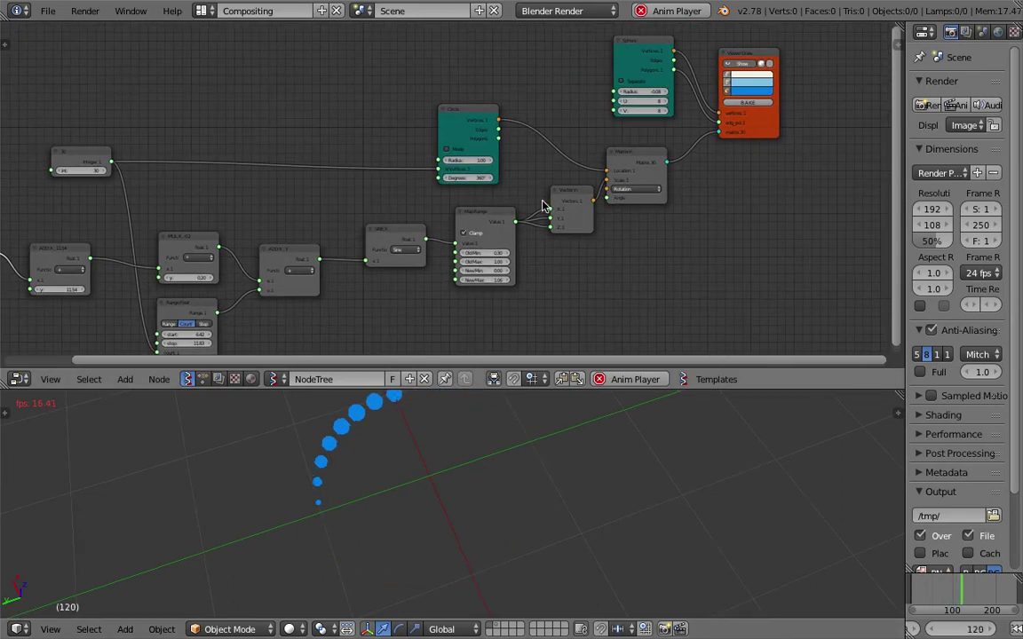
Step: Reposition the Sphere and Viewer Draw nodes to present the output part of the node tree
{"action": "left_click", "coordinate": [500, 114]}
{"action": "left_click_drag", "start_coordinate": [502, 116], "coordinate": [519, 118]}
{"action": "middle_click_drag", "start_coordinate": [516, 103], "coordinate": [473, 159]}
{"action": "scroll", "coordinate": [614, 130], "scroll_direction": "up", "scroll_amount": 3}
{"action": "mouse_move", "coordinate": [614, 131]}
{"action": "middle_mouse_down"}
{"action": "mouse_move", "coordinate": [575, 180]}
{"action": "mouse_move", "coordinate": [425, 143]}
{"action": "middle_mouse_up"}
{"action": "scroll", "coordinate": [565, 154], "scroll_direction": "up", "scroll_amount": 2}
{"action": "left_click_drag", "start_coordinate": [423, 134], "coordinate": [434, 115]}
{"action": "scroll", "coordinate": [430, 98], "scroll_direction": "up", "scroll_amount": 1}
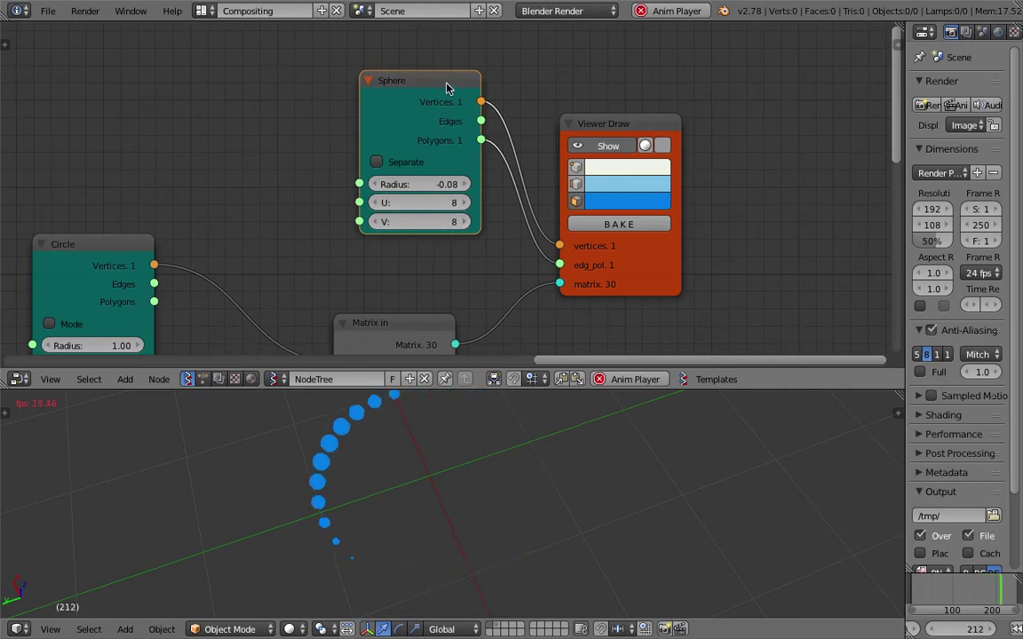
{"action": "left_click_drag", "start_coordinate": [445, 83], "coordinate": [471, 63]}
{"action": "left_click", "coordinate": [644, 127]}
{"action": "left_click_drag", "start_coordinate": [643, 127], "coordinate": [682, 122]}
Step: Move the Matrix in node closer to the Viewer Draw node
{"action": "middle_click_drag", "start_coordinate": [526, 287], "coordinate": [613, 206]}
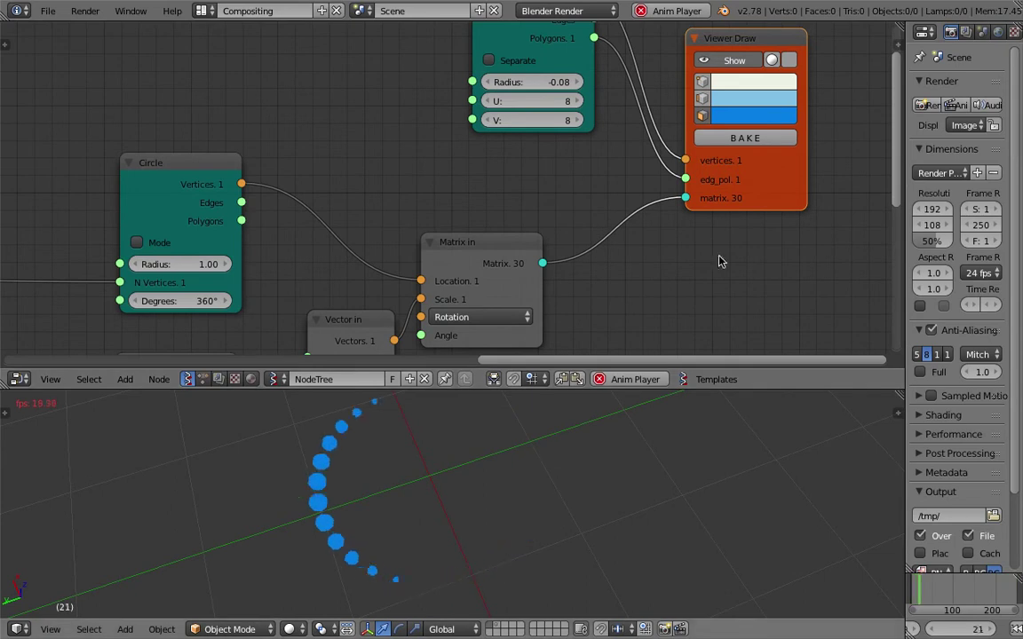
{"action": "left_click_drag", "start_coordinate": [487, 240], "coordinate": [548, 213]}
{"action": "scroll", "coordinate": [545, 214], "scroll_direction": "down", "scroll_amount": 1}
{"action": "middle_click_drag", "start_coordinate": [494, 240], "coordinate": [596, 185]}
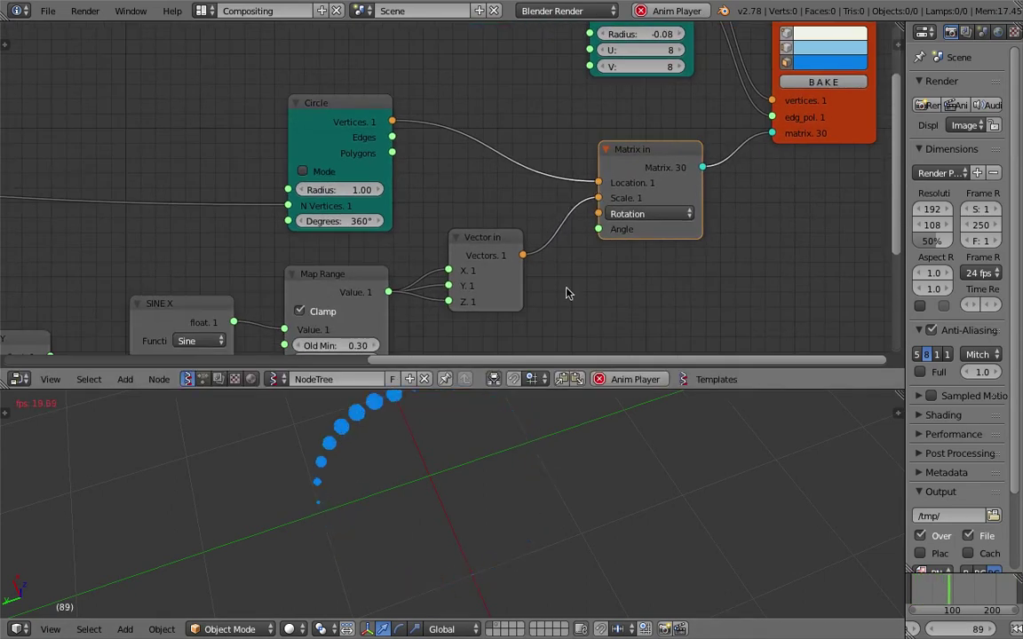
Step: Move the Circle node closer to the Matrix in node and reposition the integer node that feeds it
{"action": "left_click", "coordinate": [343, 142]}
{"action": "key", "text": "g"}
{"action": "left_click_drag", "start_coordinate": [374, 84], "coordinate": [463, 92]}
{"action": "scroll", "coordinate": [381, 115], "scroll_direction": "down", "scroll_amount": 4}
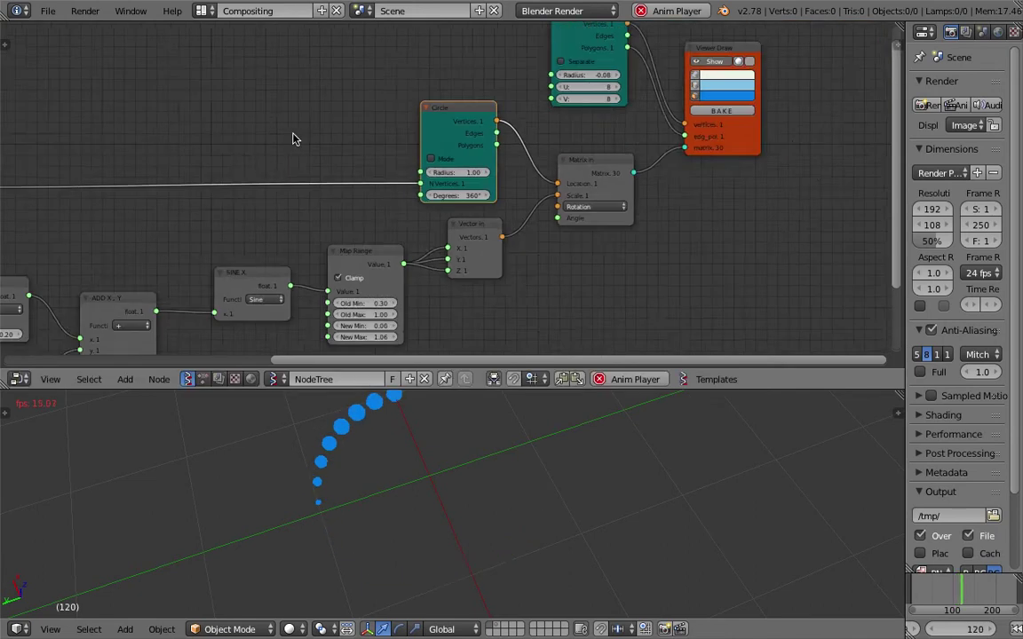
{"action": "middle_click_drag", "start_coordinate": [295, 137], "coordinate": [555, 123]}
{"action": "left_click_drag", "start_coordinate": [109, 160], "coordinate": [129, 146]}
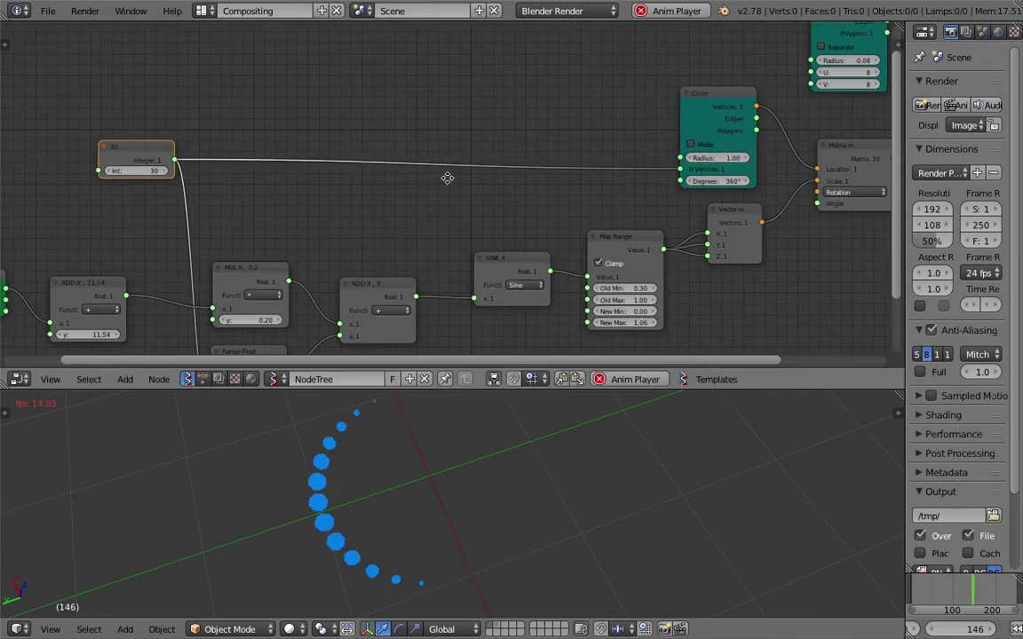
Step: Set the Circle node's radius to 1.21 and the integer node's value to 28
{"action": "middle_click_drag", "start_coordinate": [447, 177], "coordinate": [154, 197]}
{"action": "scroll", "coordinate": [267, 217], "scroll_direction": "up", "scroll_amount": 2}
{"action": "left_click_drag", "start_coordinate": [427, 181], "coordinate": [519, 179]}
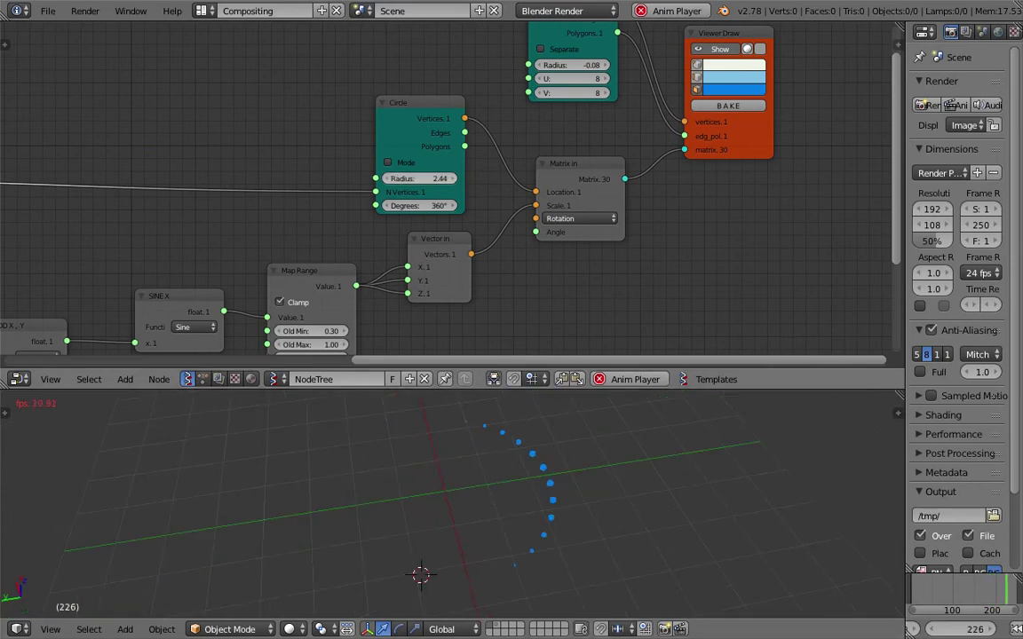
{"action": "middle_click_drag", "start_coordinate": [223, 140], "coordinate": [566, 115]}
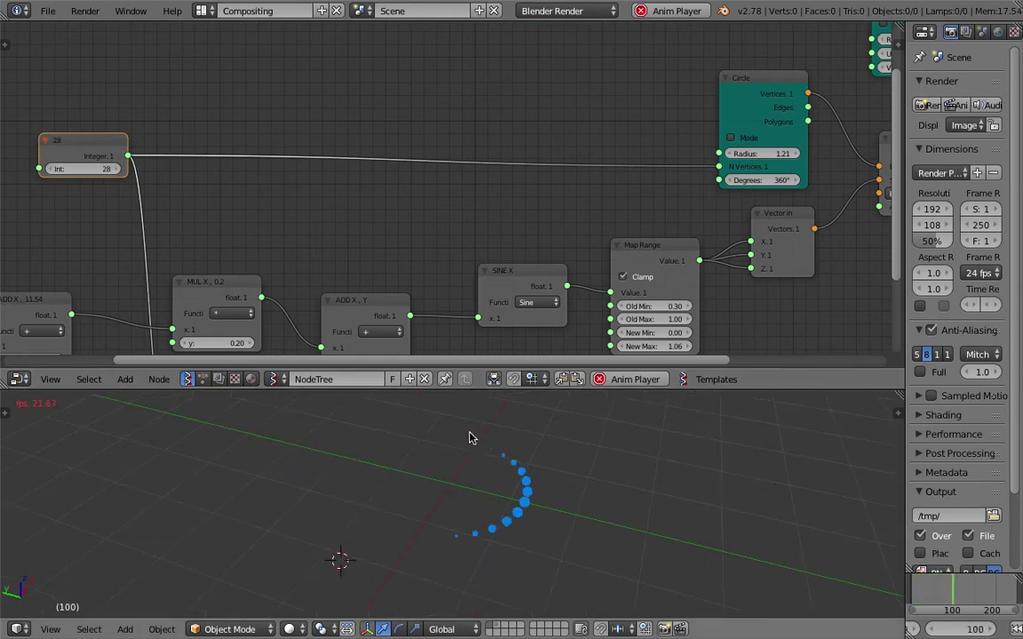
{"action": "middle_click_drag", "start_coordinate": [457, 479], "coordinate": [409, 490]}
{"action": "middle_click_drag", "start_coordinate": [476, 489], "coordinate": [382, 507]}
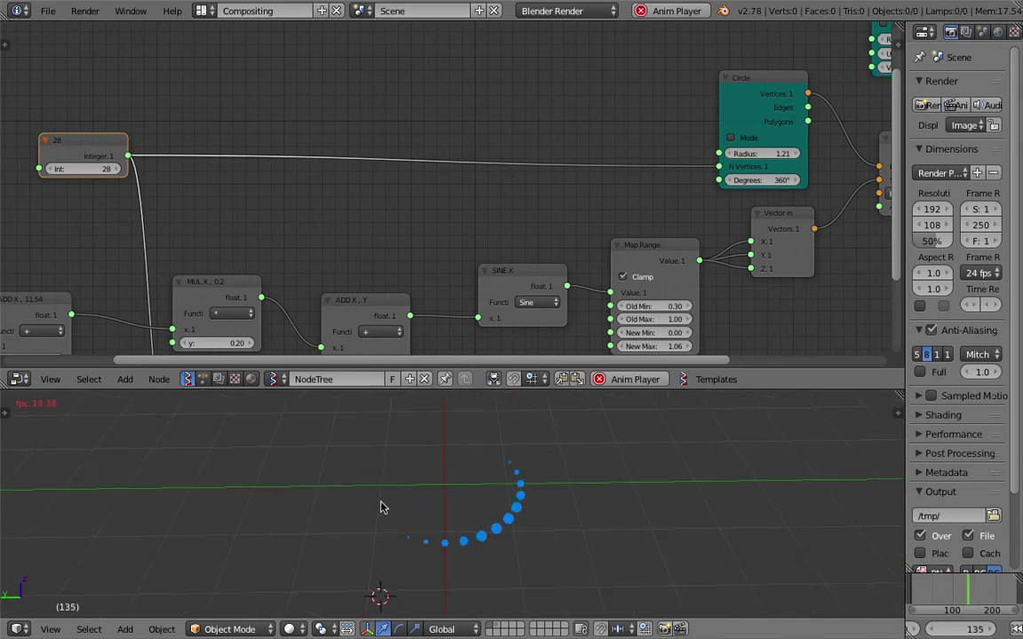
Step: Set y to 11.33 in the add node after Frame info and to -0.16 in the multiply node
{"action": "middle_click_drag", "start_coordinate": [459, 249], "coordinate": [601, 207]}
{"action": "middle_click_drag", "start_coordinate": [308, 137], "coordinate": [416, 110]}
{"action": "mouse_move", "coordinate": [480, 496]}
{"action": "middle_mouse_down"}
{"action": "mouse_move", "coordinate": [508, 503]}
{"action": "mouse_move", "coordinate": [493, 505]}
{"action": "middle_mouse_up"}
{"action": "middle_click_drag", "start_coordinate": [534, 467], "coordinate": [546, 497]}
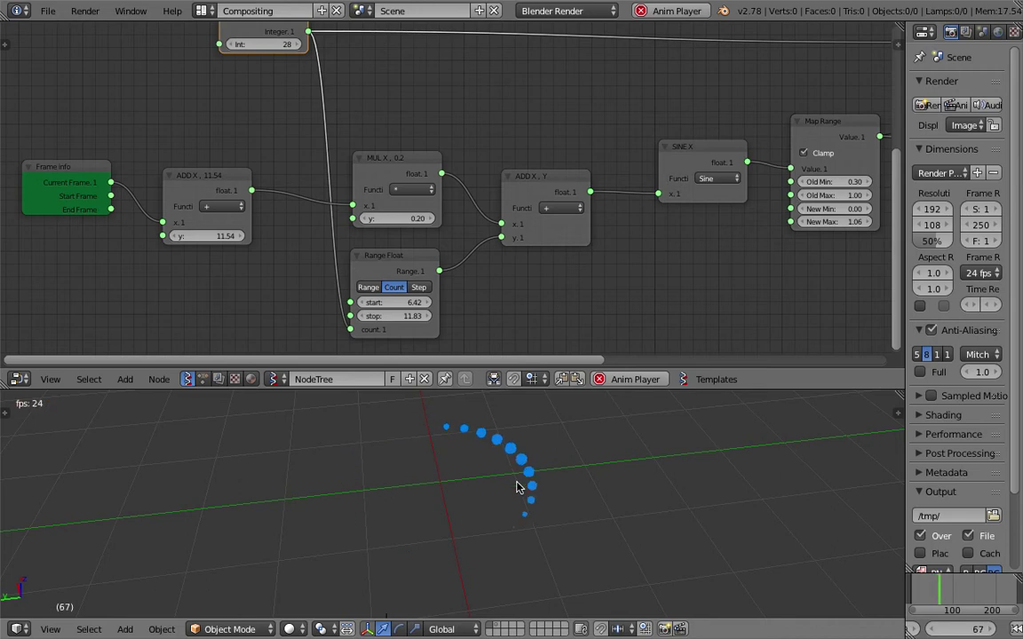
{"action": "middle_click_drag", "start_coordinate": [237, 239], "coordinate": [248, 227]}
{"action": "left_click_drag", "start_coordinate": [238, 226], "coordinate": [240, 227]}
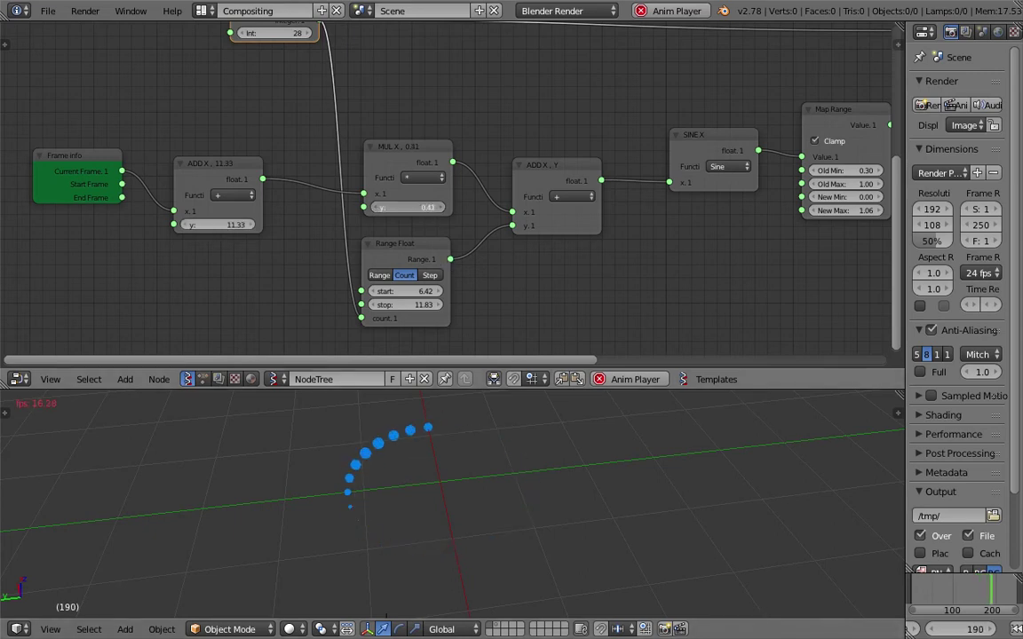
{"action": "left_click_drag", "start_coordinate": [419, 208], "coordinate": [360, 207]}
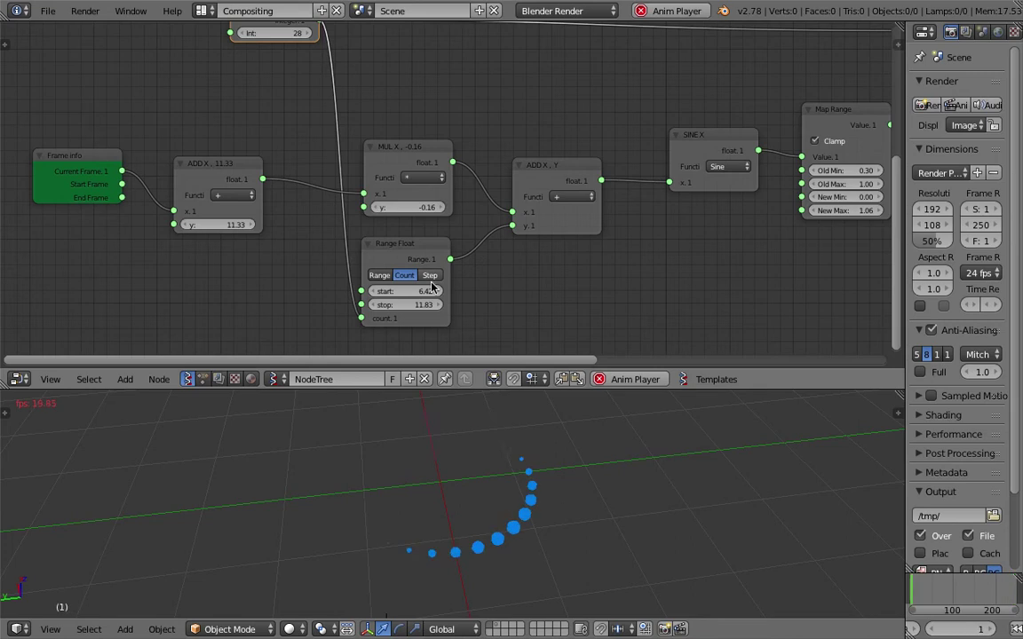
Step: Set the Range Float node's start to 6.54 and stop to 19.69, and review the changed sphere pattern
{"action": "left_click_drag", "start_coordinate": [399, 291], "coordinate": [430, 304]}
{"action": "middle_click_drag", "start_coordinate": [455, 427], "coordinate": [483, 521]}
{"action": "middle_click_drag", "start_coordinate": [560, 519], "coordinate": [525, 519]}
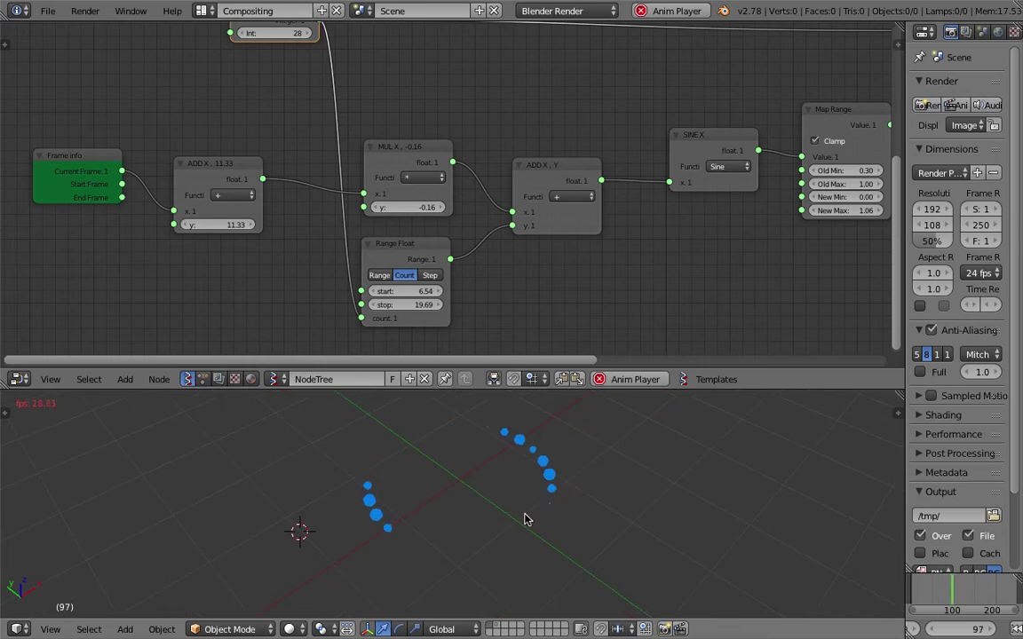
{"action": "middle_click_drag", "start_coordinate": [559, 481], "coordinate": [499, 491]}
{"action": "middle_click_drag", "start_coordinate": [560, 470], "coordinate": [600, 496]}
{"action": "scroll", "coordinate": [600, 496], "scroll_direction": "down", "scroll_amount": 3}
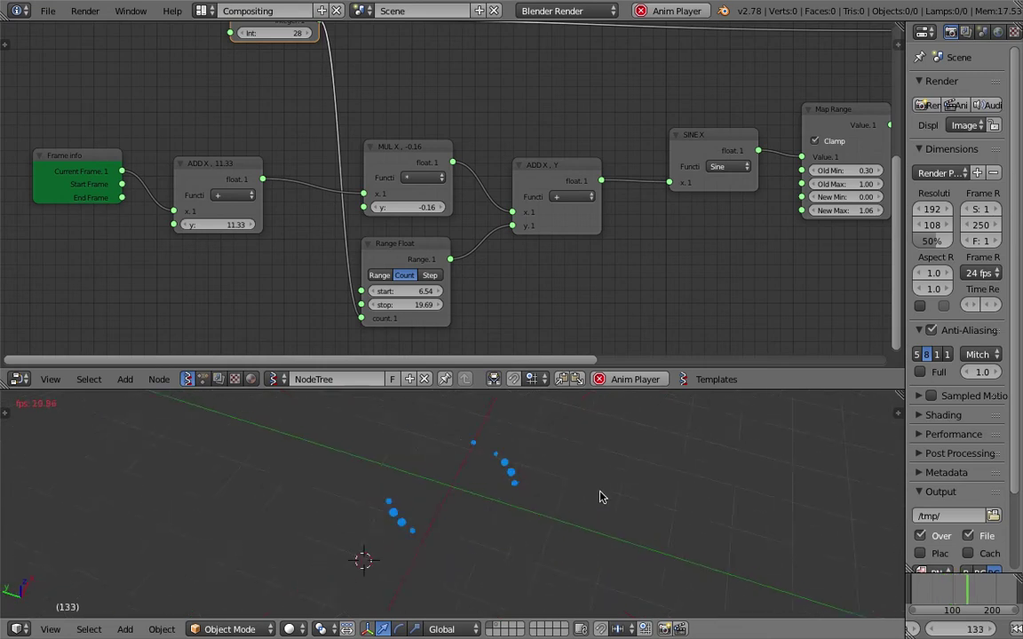
{"action": "scroll", "coordinate": [523, 161], "scroll_direction": "down", "scroll_amount": 1}
{"action": "middle_click_drag", "start_coordinate": [662, 151], "coordinate": [514, 197]}
{"action": "middle_click_drag", "start_coordinate": [329, 194], "coordinate": [303, 206]}
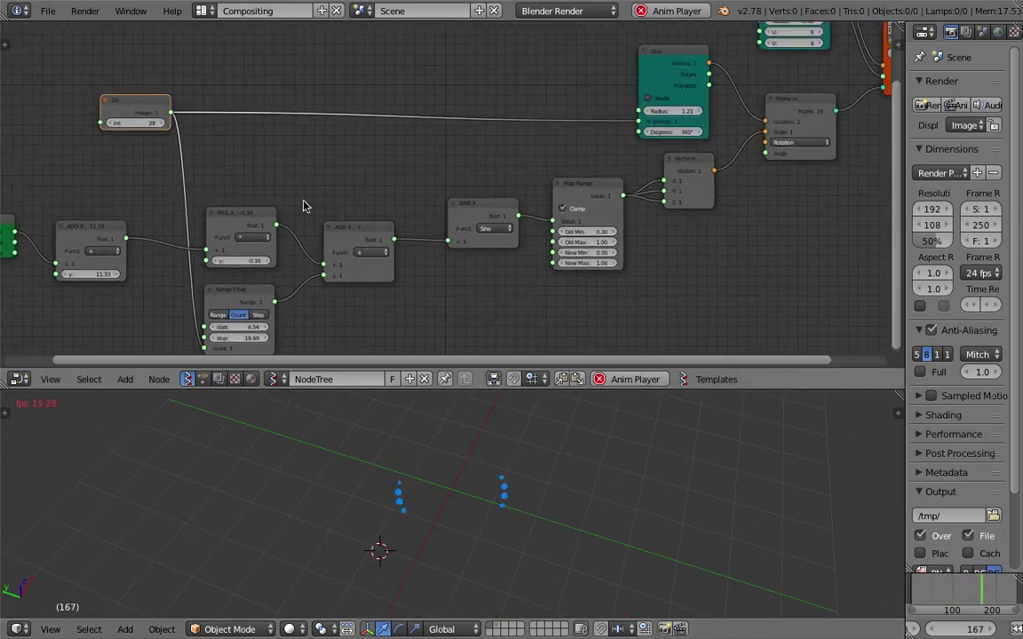
Step: Start a new scene from the start-up file and delete the default cube
{"action": "left_click", "coordinate": [47, 11]}
{"action": "left_click", "coordinate": [57, 33]}
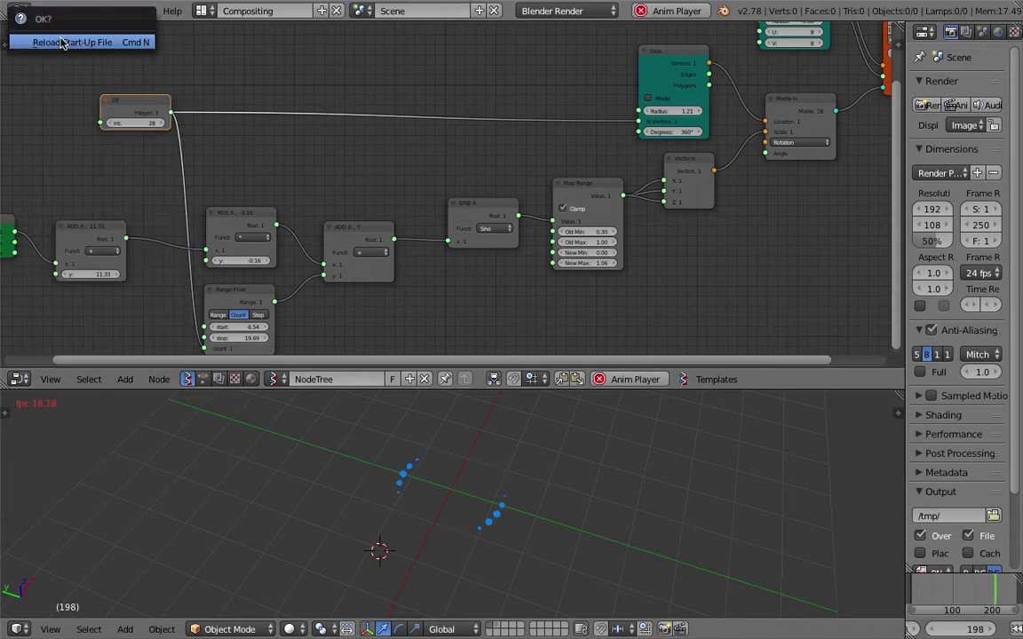
{"action": "left_click", "coordinate": [61, 42]}
{"action": "key", "text": "Delete"}
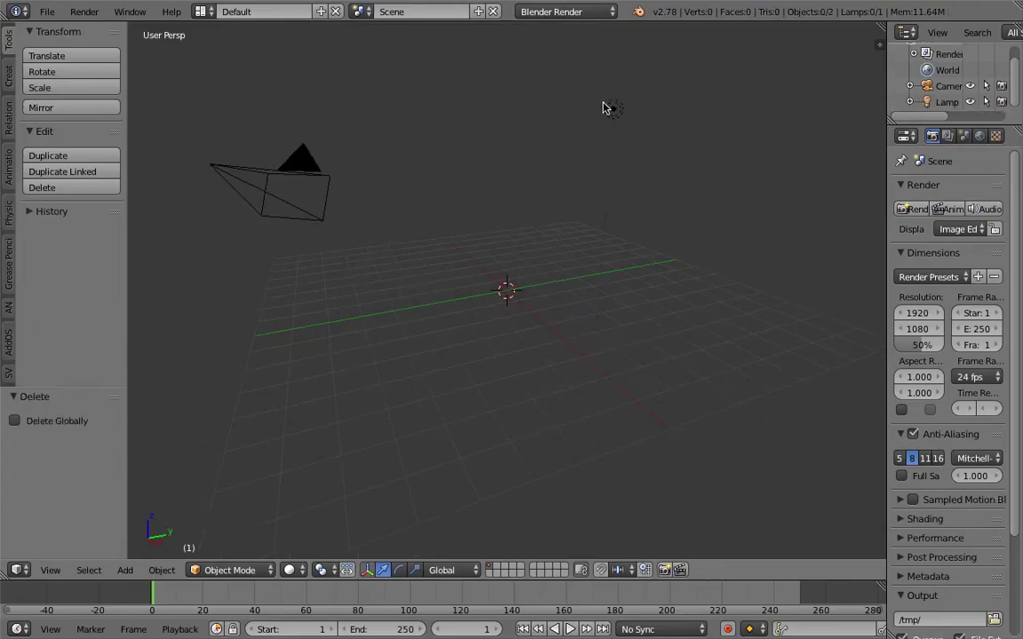
Step: Move the lamp and the camera together to layer 2
{"action": "right_click", "coordinate": [607, 108]}
{"action": "right_click", "coordinate": [295, 210], "text": "shift"}
{"action": "key", "text": "m"}
{"action": "key", "text": "2"}
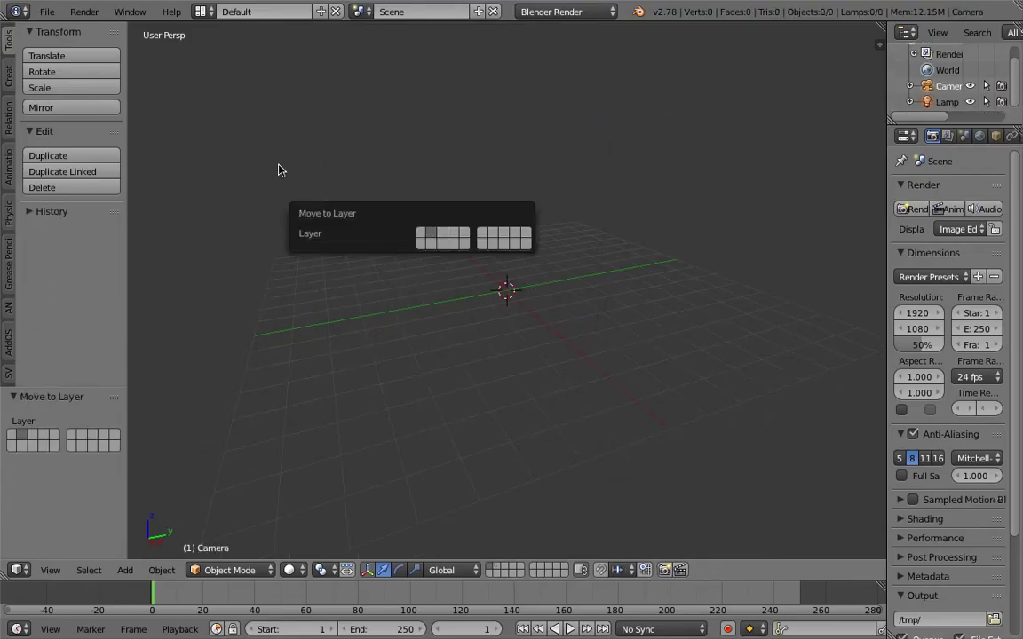
{"action": "left_click", "coordinate": [268, 149]}
Step: Save the scene on the Desktop as sv_bubbles_go_around_001.blend
{"action": "left_click", "coordinate": [48, 12]}
{"action": "left_click", "coordinate": [76, 150]}
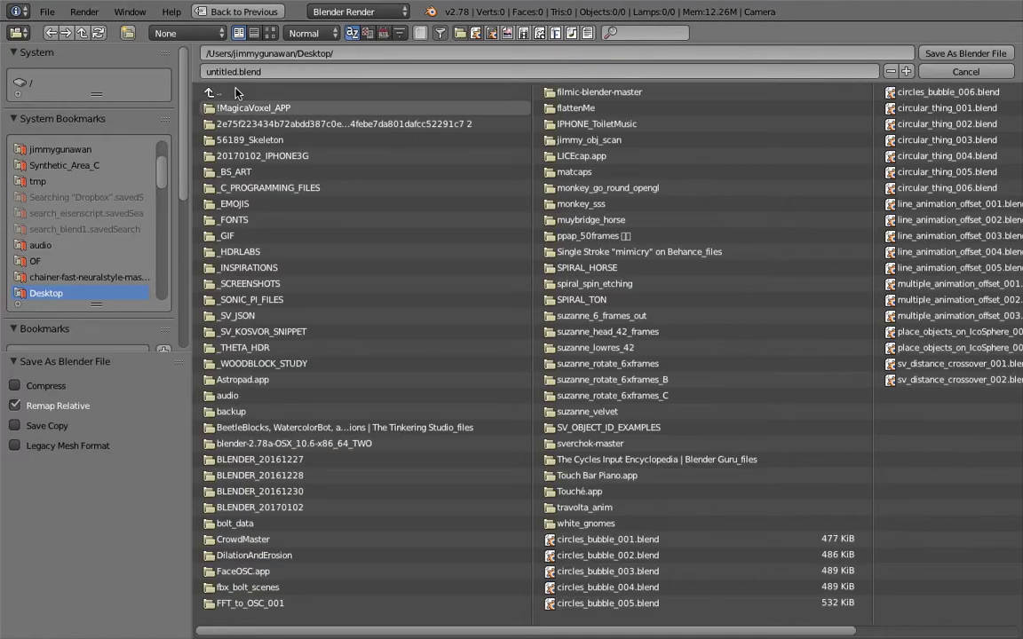
{"action": "double_click", "coordinate": [216, 70]}
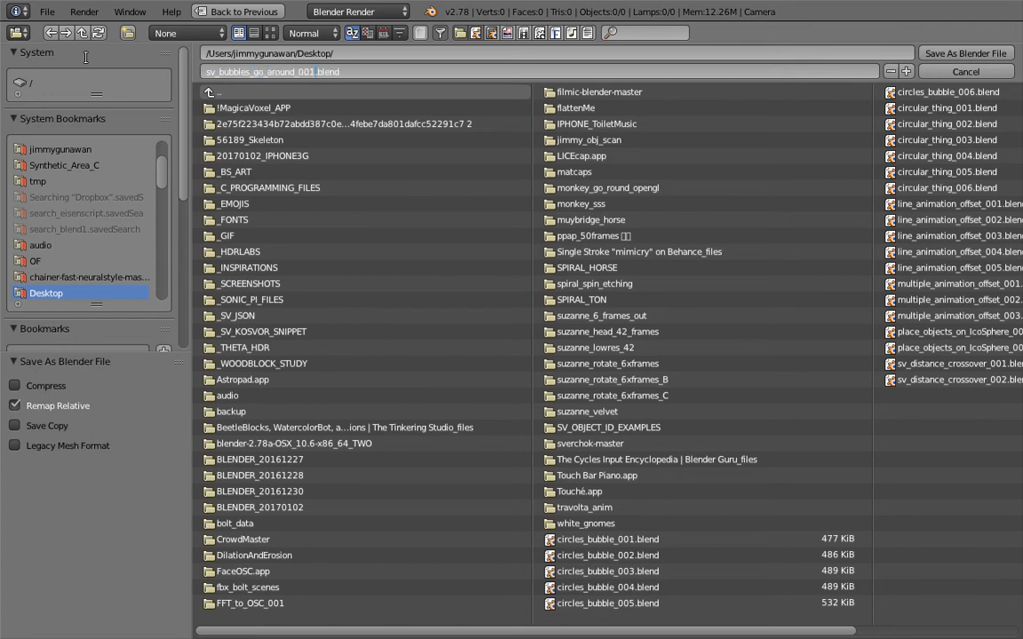
{"action": "left_click", "coordinate": [964, 53]}
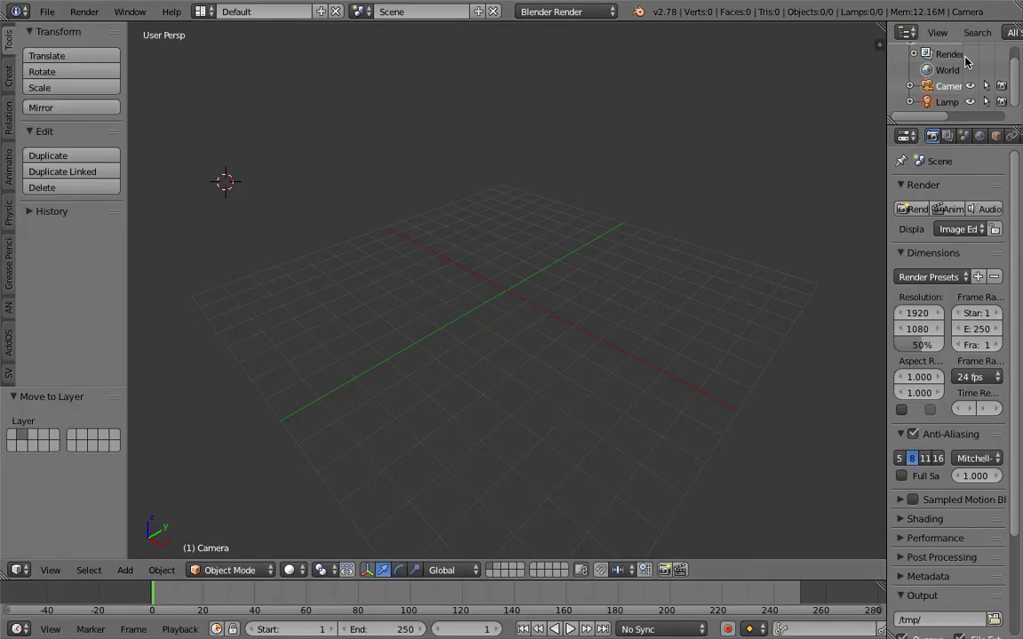
Step: Switch to the Compositing screen layout and expand the 3D view over the neighbouring image editor
{"action": "left_click", "coordinate": [201, 12]}
{"action": "left_click", "coordinate": [228, 62]}
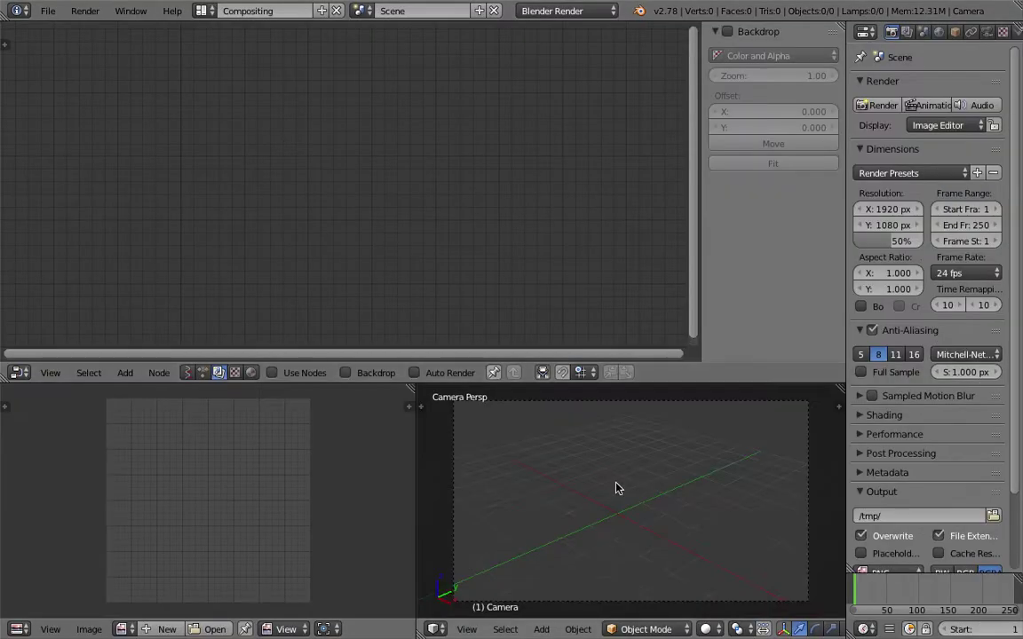
{"action": "middle_click_drag", "start_coordinate": [770, 515], "coordinate": [834, 511]}
{"action": "scroll", "coordinate": [342, 472], "scroll_direction": "down", "scroll_amount": 2}
{"action": "scroll", "coordinate": [571, 468], "scroll_direction": "up", "scroll_amount": 3}
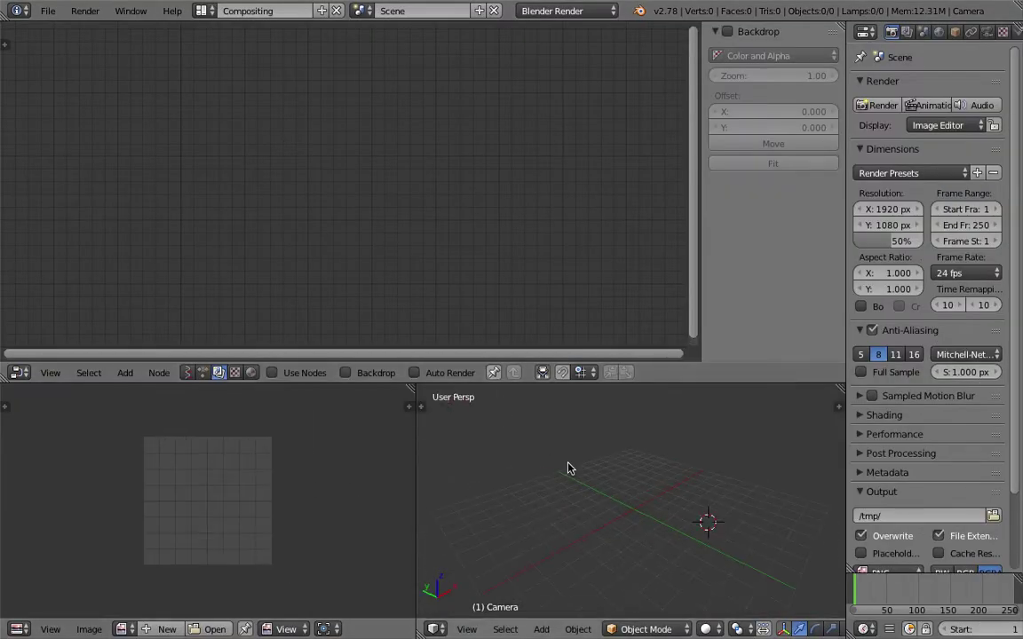
{"action": "left_click_drag", "start_coordinate": [423, 407], "coordinate": [371, 443]}
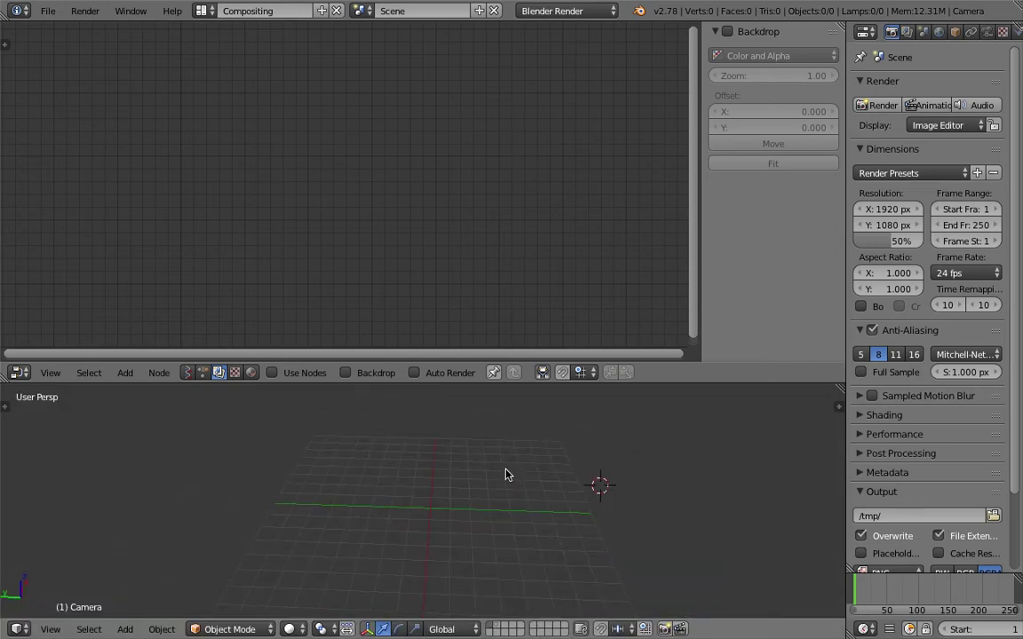
Step: Set the node editor to Sverchok nodes and create a new node tree
{"action": "middle_click_drag", "start_coordinate": [506, 475], "coordinate": [521, 466], "text": "shift"}
{"action": "left_click", "coordinate": [187, 373]}
{"action": "left_click", "coordinate": [311, 373]}
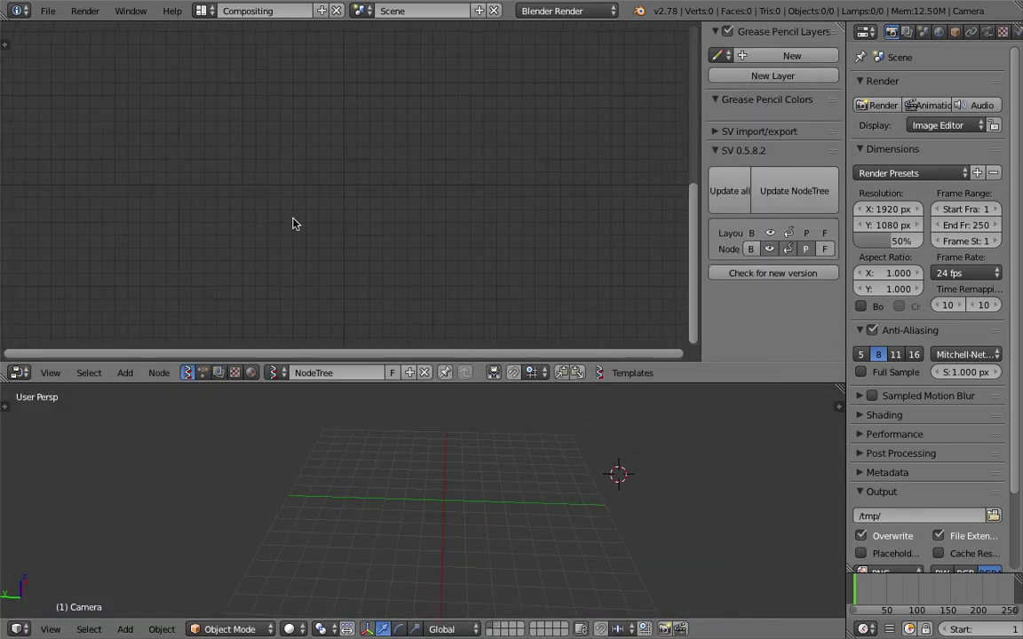
Step: Add a Sphere node to the empty node tree
{"action": "key", "text": "shift+a"}
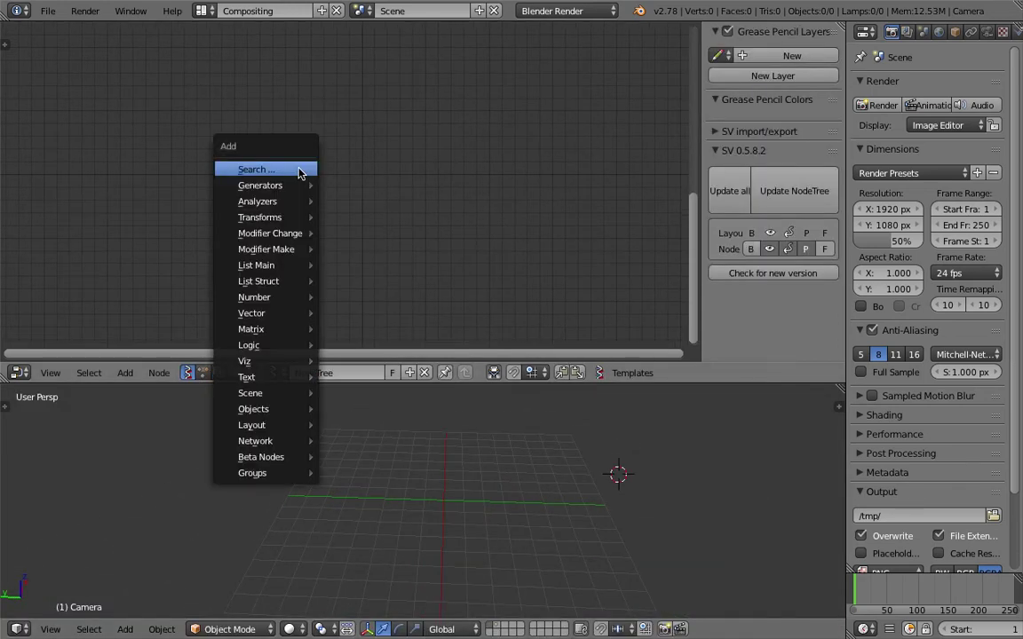
{"action": "left_click", "coordinate": [299, 169]}
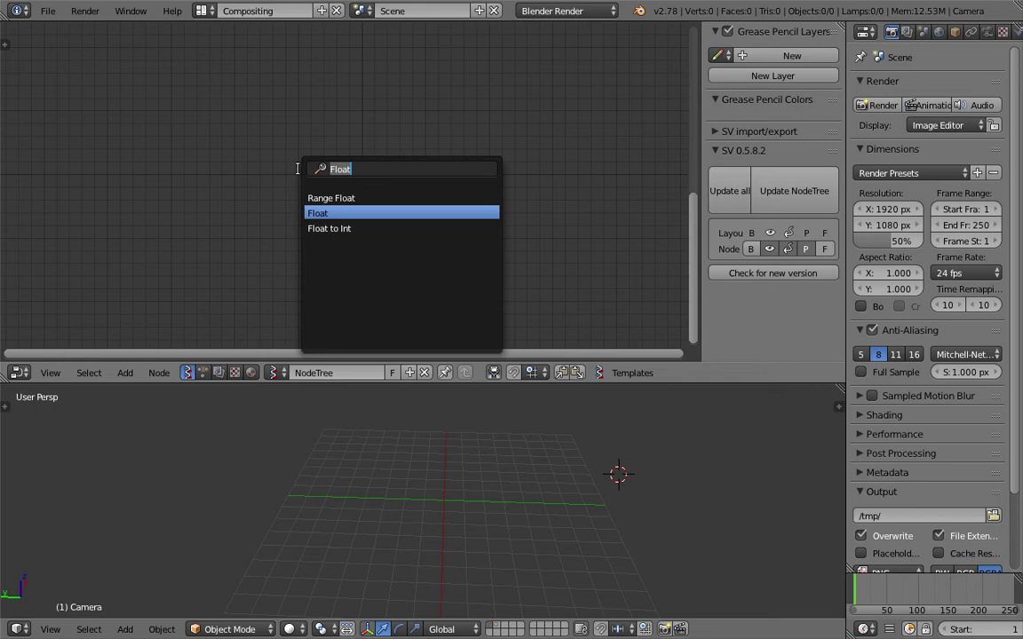
{"action": "type", "text": "sph"}
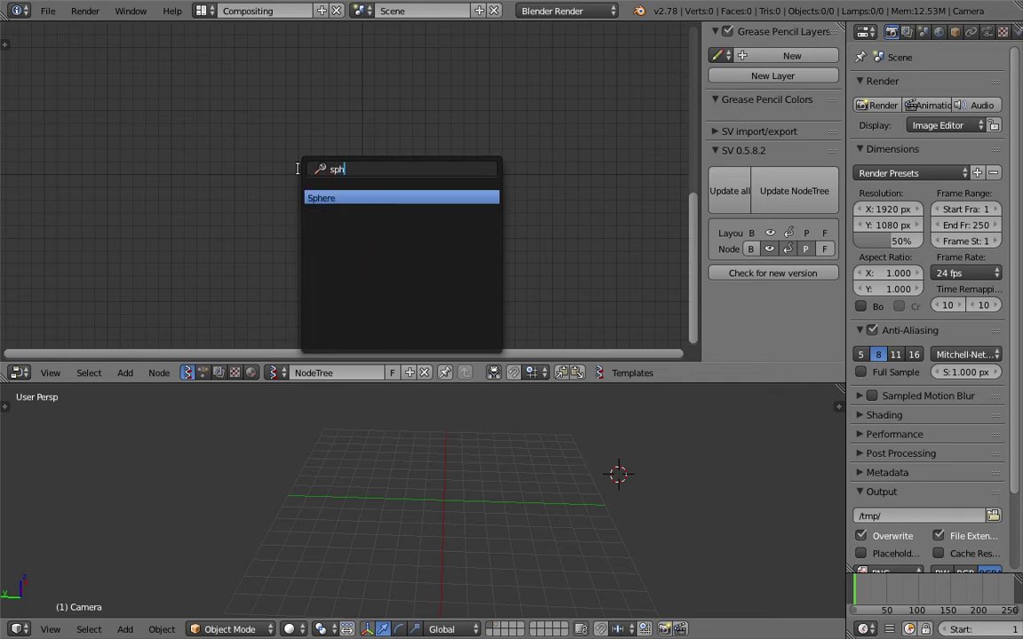
{"action": "key", "text": "Return"}
{"action": "left_click", "coordinate": [64, 124]}
Step: Add a Viewer Draw node beside the Sphere node, leaving room for links between them
{"action": "key", "text": "shift+a"}
{"action": "left_click", "coordinate": [375, 157]}
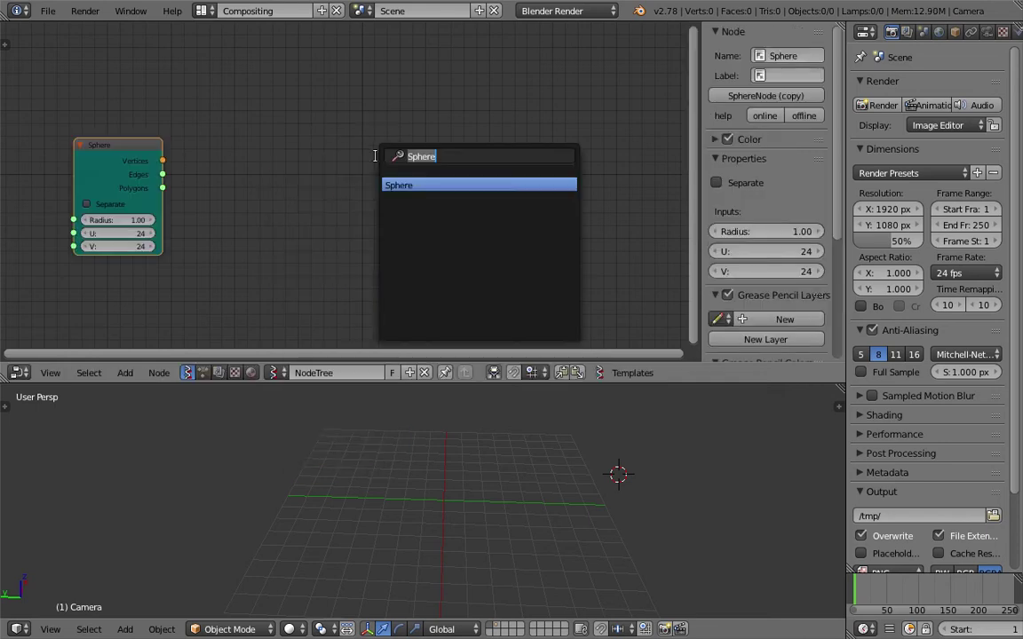
{"action": "type", "text": "vi"}
{"action": "key", "text": "Return"}
{"action": "left_click", "coordinate": [375, 158]}
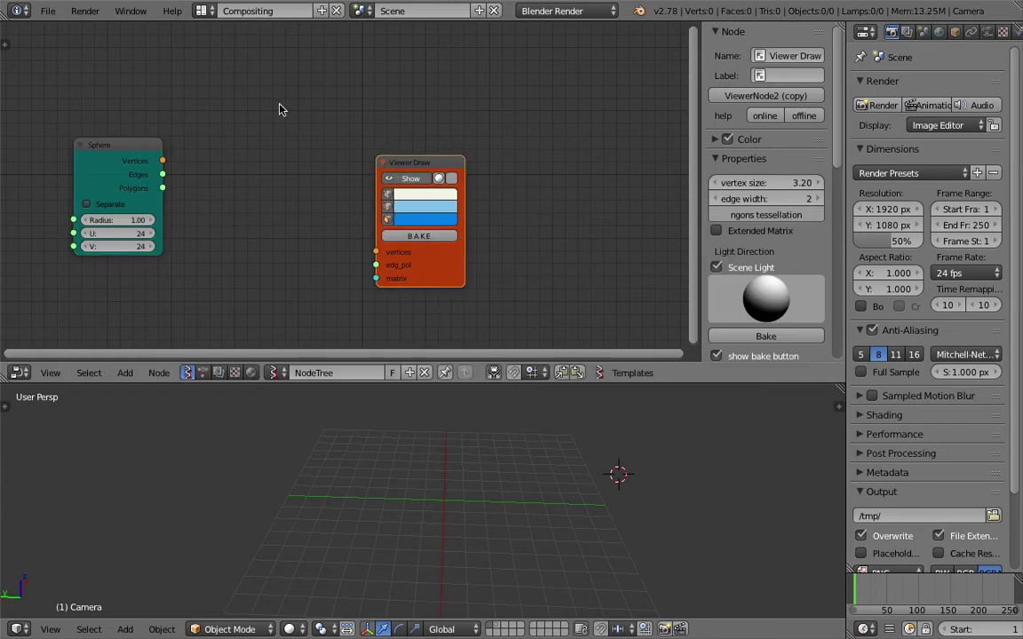
Step: Connect the Sphere node's Vertices and Polygons outputs to Viewer Draw's vertices and edg_pol inputs
{"action": "key", "text": "Home"}
{"action": "left_click_drag", "start_coordinate": [229, 153], "coordinate": [231, 180]}
{"action": "scroll", "coordinate": [456, 505], "scroll_direction": "up", "scroll_amount": 5}
{"action": "middle_click_drag", "start_coordinate": [456, 505], "coordinate": [531, 485]}
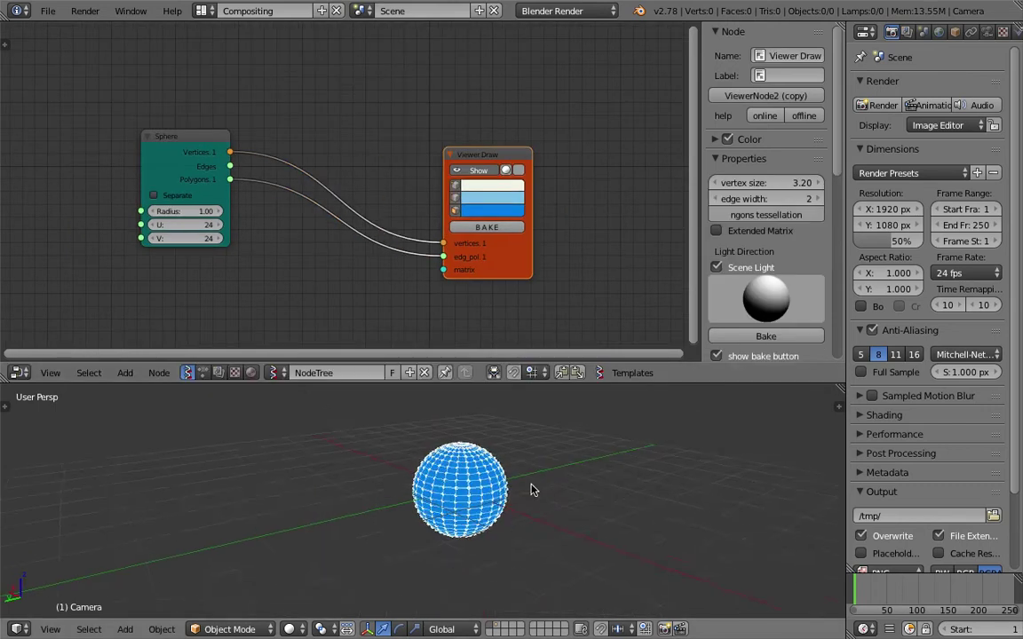
Step: Set the Sphere node's U to 8 and V to 12
{"action": "scroll", "coordinate": [530, 485], "scroll_direction": "up", "scroll_amount": 3}
{"action": "middle_click_drag", "start_coordinate": [201, 234], "coordinate": [220, 219]}
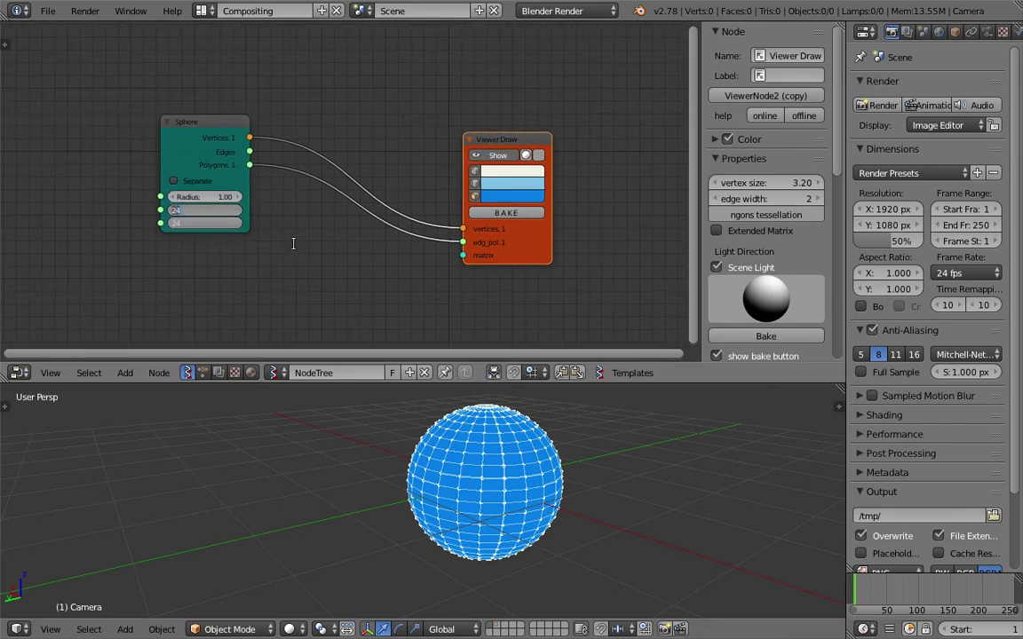
{"action": "type", "text": "8"}
{"action": "key", "text": "Return"}
{"action": "middle_click_drag", "start_coordinate": [486, 451], "coordinate": [434, 422]}
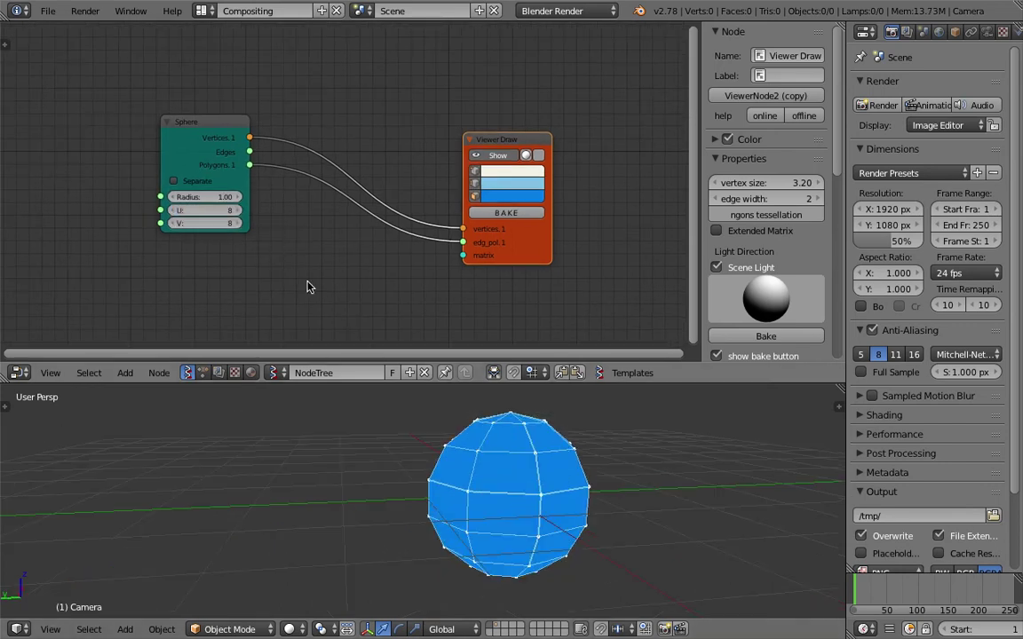
{"action": "type", "text": "12"}
{"action": "key", "text": "Return"}
{"action": "middle_click_drag", "start_coordinate": [584, 488], "coordinate": [627, 507]}
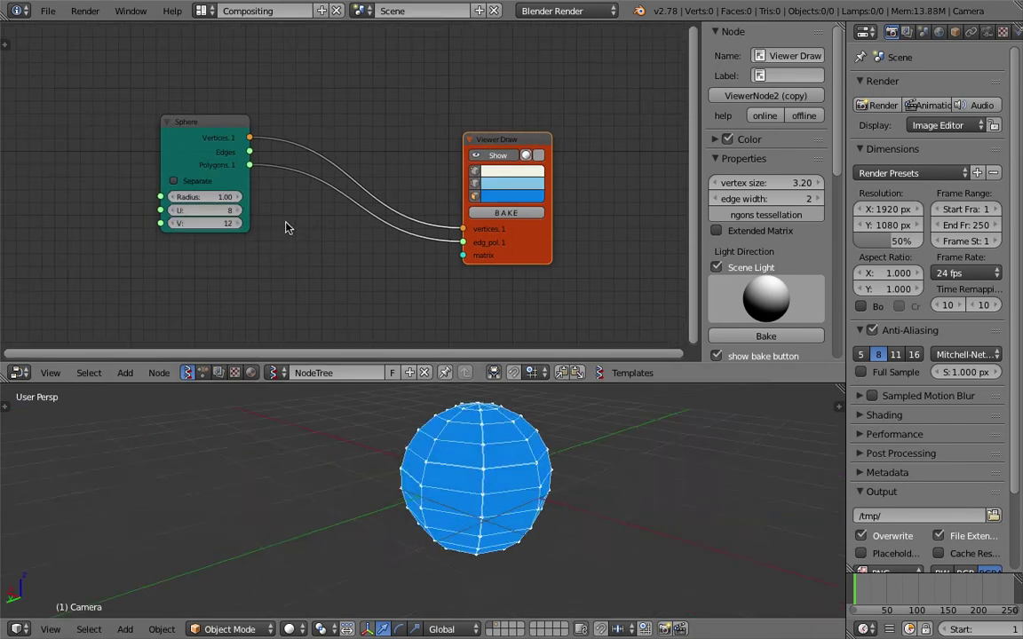
{"action": "middle_click_drag", "start_coordinate": [529, 472], "coordinate": [423, 447]}
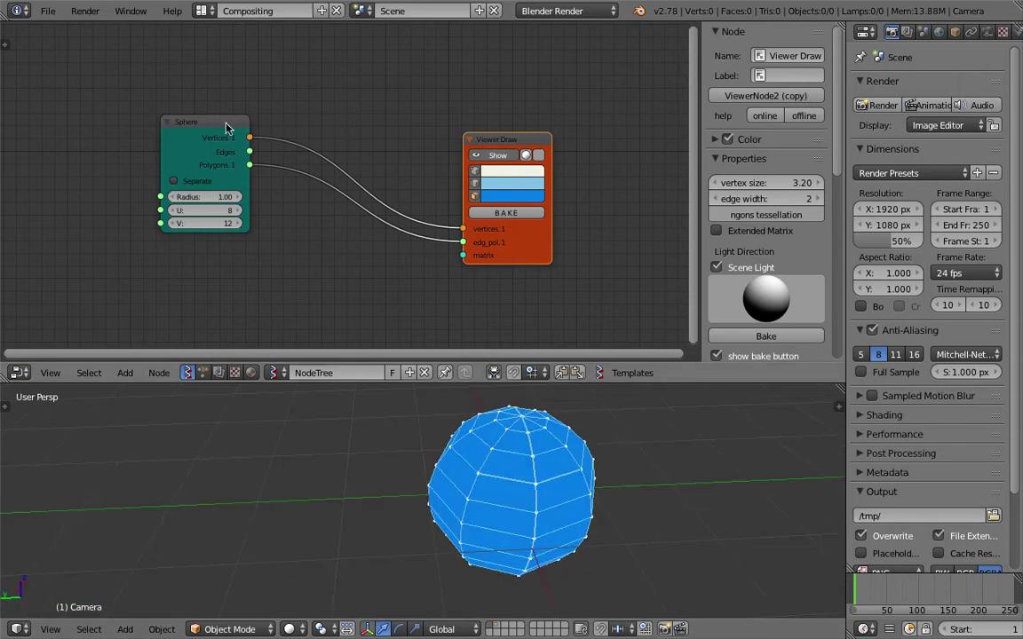
Step: Move the Sphere node closer to Viewer Draw and turn off the display of vertices and edges in Viewer Draw
{"action": "left_click_drag", "start_coordinate": [226, 129], "coordinate": [368, 166]}
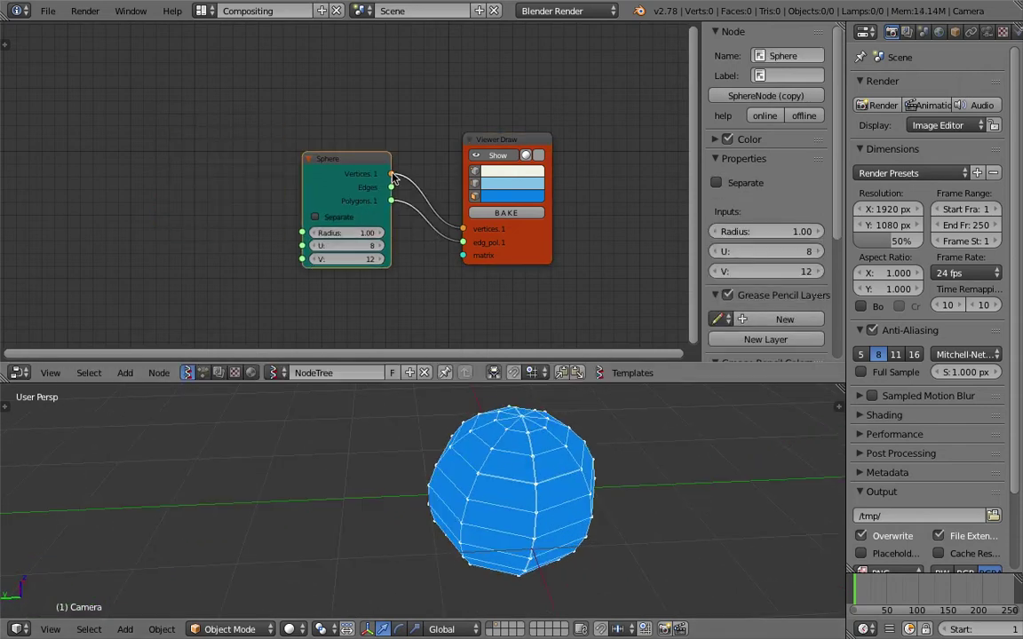
{"action": "left_click", "coordinate": [475, 183]}
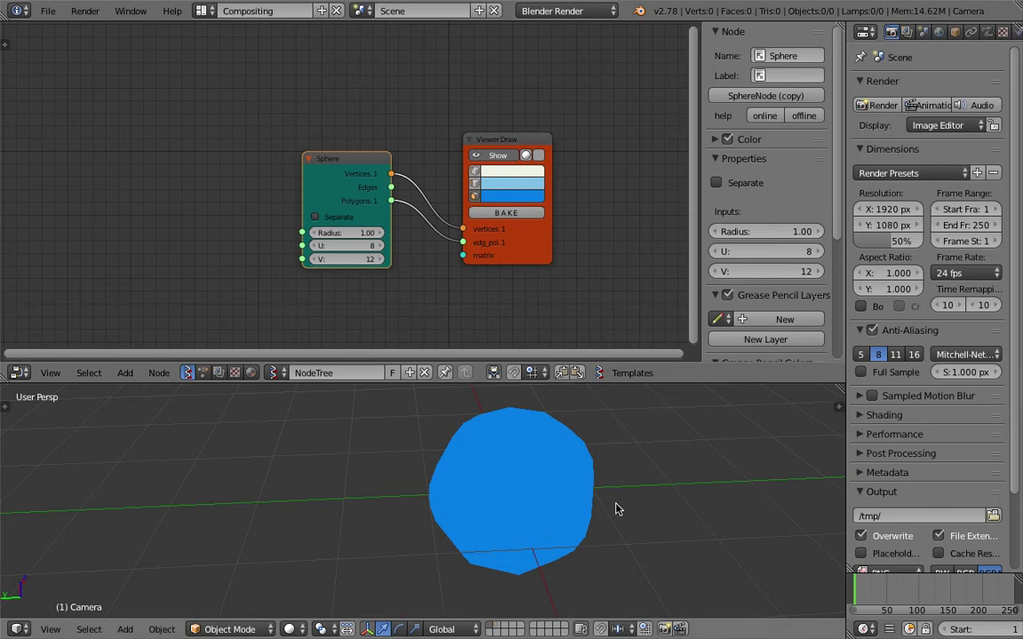
{"action": "mouse_move", "coordinate": [615, 507]}
{"action": "middle_mouse_down"}
{"action": "mouse_move", "coordinate": [541, 418]}
{"action": "mouse_move", "coordinate": [578, 525]}
{"action": "mouse_move", "coordinate": [505, 544]}
{"action": "mouse_move", "coordinate": [484, 498]}
{"action": "middle_mouse_up"}
{"action": "scroll", "coordinate": [573, 525], "scroll_direction": "down", "scroll_amount": 3}
{"action": "middle_click_drag", "start_coordinate": [391, 181], "coordinate": [385, 133]}
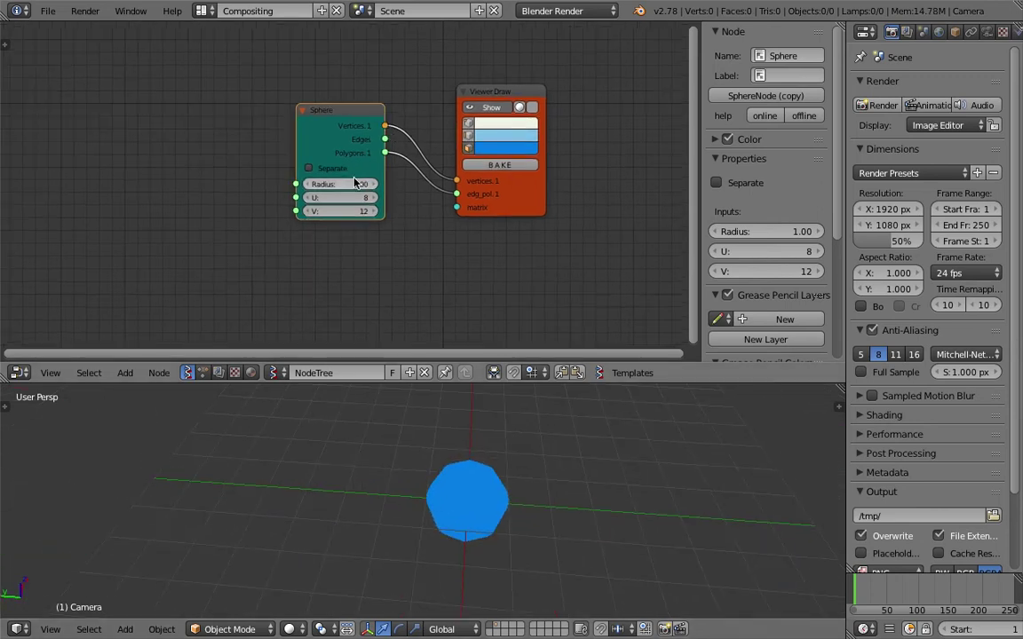
Step: Set the Sphere node's radius to 1.09 and both U and V to 8
{"action": "mouse_move", "coordinate": [356, 182]}
{"action": "left_mouse_down"}
{"action": "mouse_move", "coordinate": [418, 182]}
{"action": "mouse_move", "coordinate": [362, 182]}
{"action": "left_mouse_up"}
{"action": "middle_click_drag", "start_coordinate": [524, 444], "coordinate": [560, 477]}
{"action": "left_click", "coordinate": [374, 197]}
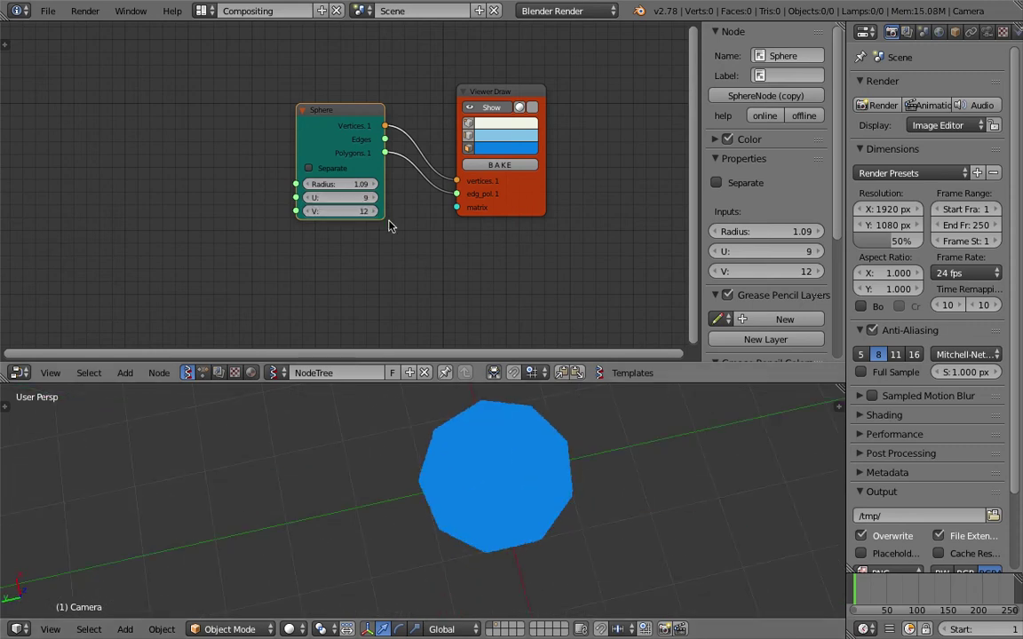
{"action": "type", "text": "8"}
{"action": "key", "text": "Return"}
{"action": "middle_click_drag", "start_coordinate": [555, 447], "coordinate": [512, 420]}
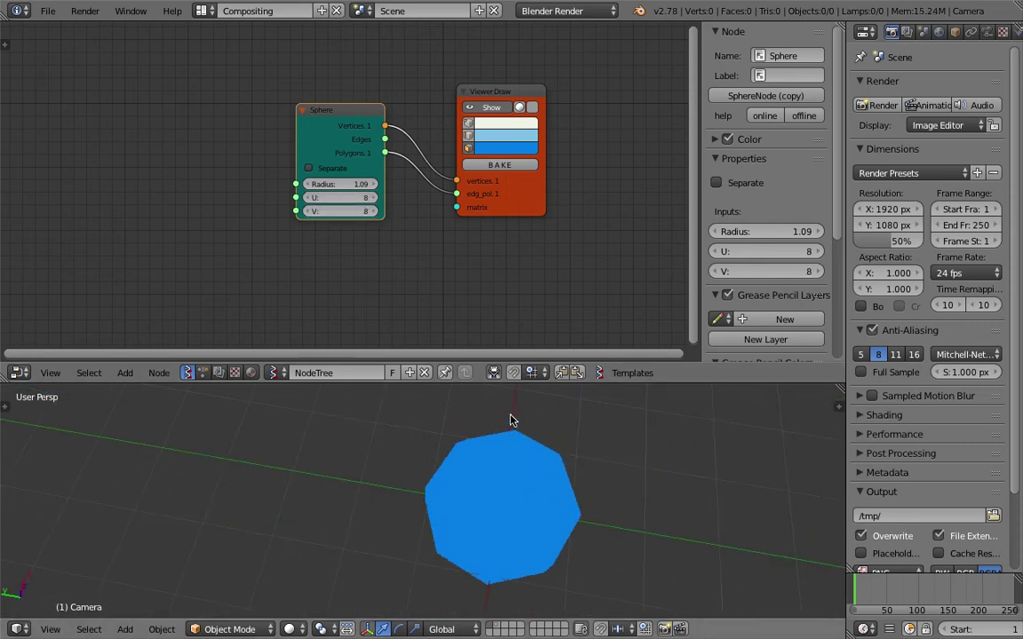
Step: Save the scene over the existing file
{"action": "middle_click_drag", "start_coordinate": [408, 247], "coordinate": [422, 188]}
{"action": "middle_click_drag", "start_coordinate": [508, 445], "coordinate": [519, 406]}
{"action": "scroll", "coordinate": [537, 482], "scroll_direction": "down", "scroll_amount": 3}
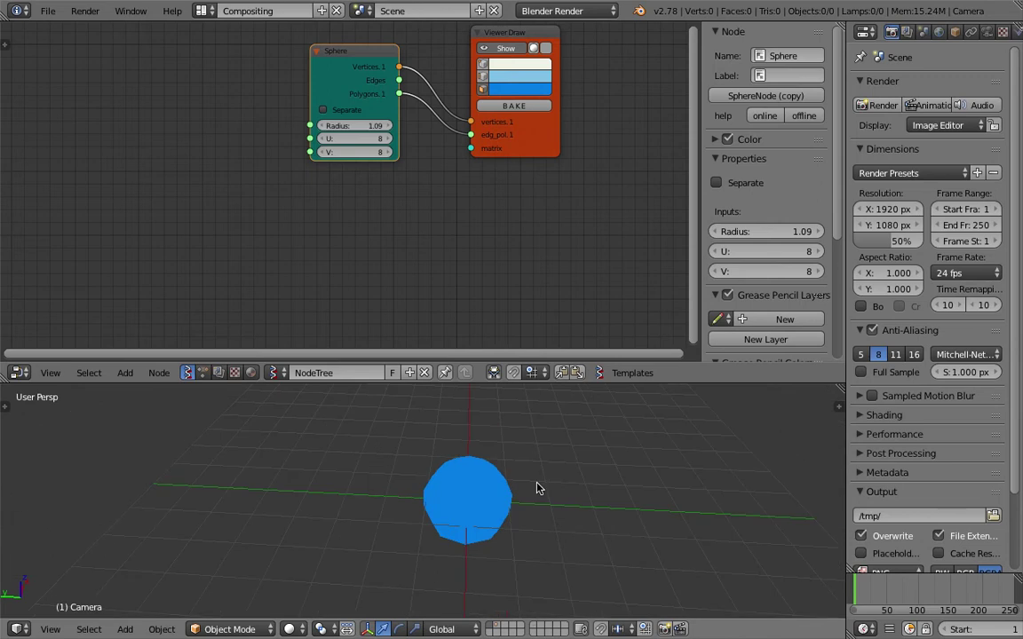
{"action": "middle_click_drag", "start_coordinate": [536, 482], "coordinate": [554, 497]}
{"action": "key", "text": "ctrl+s"}
{"action": "left_click", "coordinate": [555, 498]}
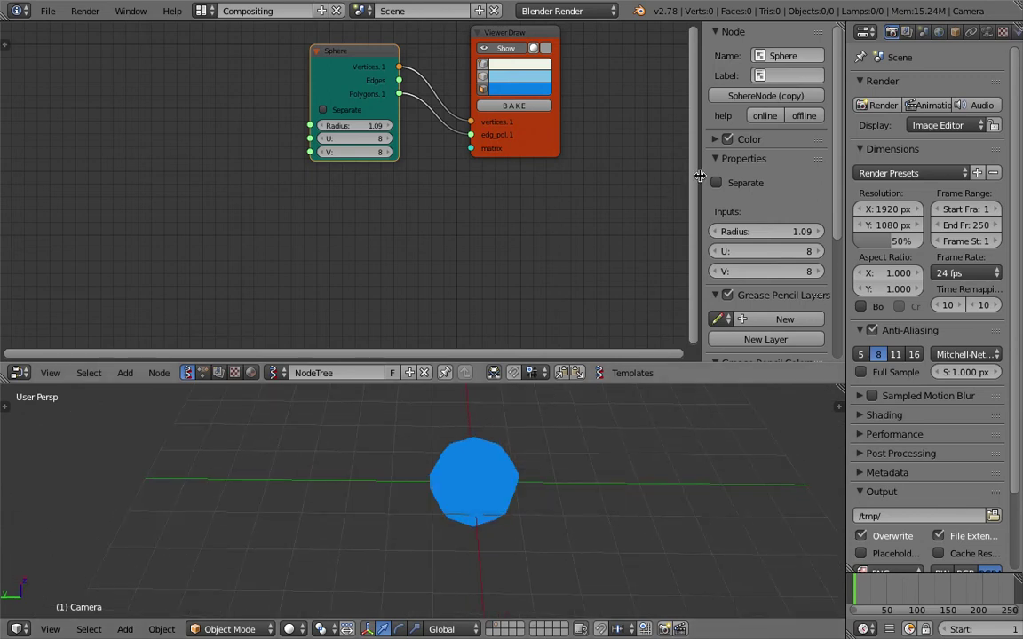
Step: Collapse the node editor's sidebar, reposition the Sphere and Viewer Draw nodes, and save over sv_bubbles_go_around_001.blend
{"action": "left_click_drag", "start_coordinate": [699, 176], "coordinate": [766, 178]}
{"action": "middle_click_drag", "start_coordinate": [668, 155], "coordinate": [668, 191]}
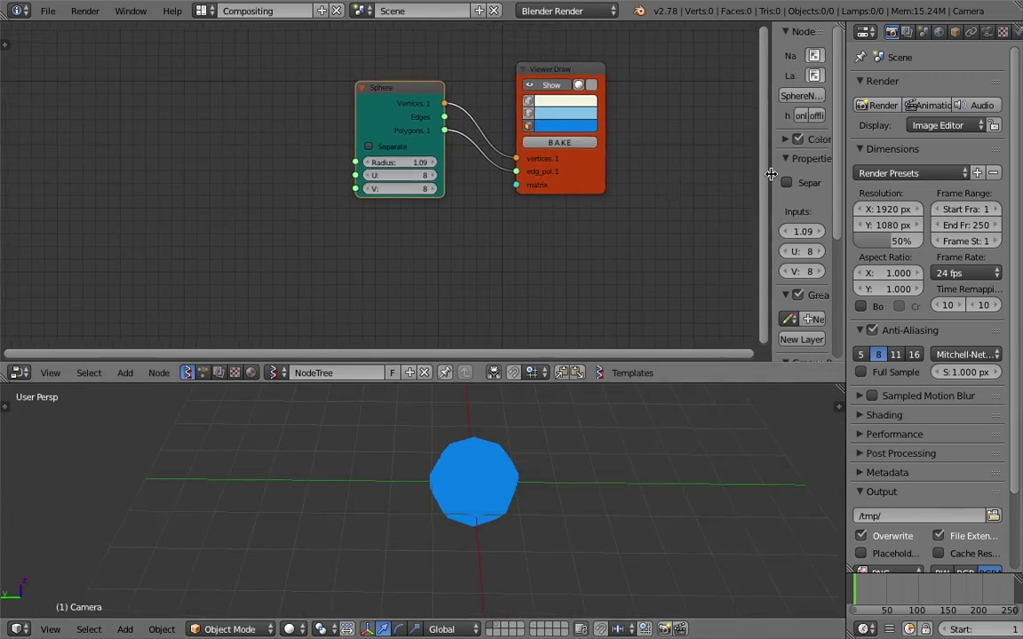
{"action": "left_click_drag", "start_coordinate": [771, 174], "coordinate": [825, 178]}
{"action": "middle_click_drag", "start_coordinate": [684, 237], "coordinate": [675, 202]}
{"action": "left_click_drag", "start_coordinate": [624, 153], "coordinate": [671, 160]}
{"action": "left_click_drag", "start_coordinate": [435, 64], "coordinate": [465, 52]}
{"action": "key", "text": "ctrl+s"}
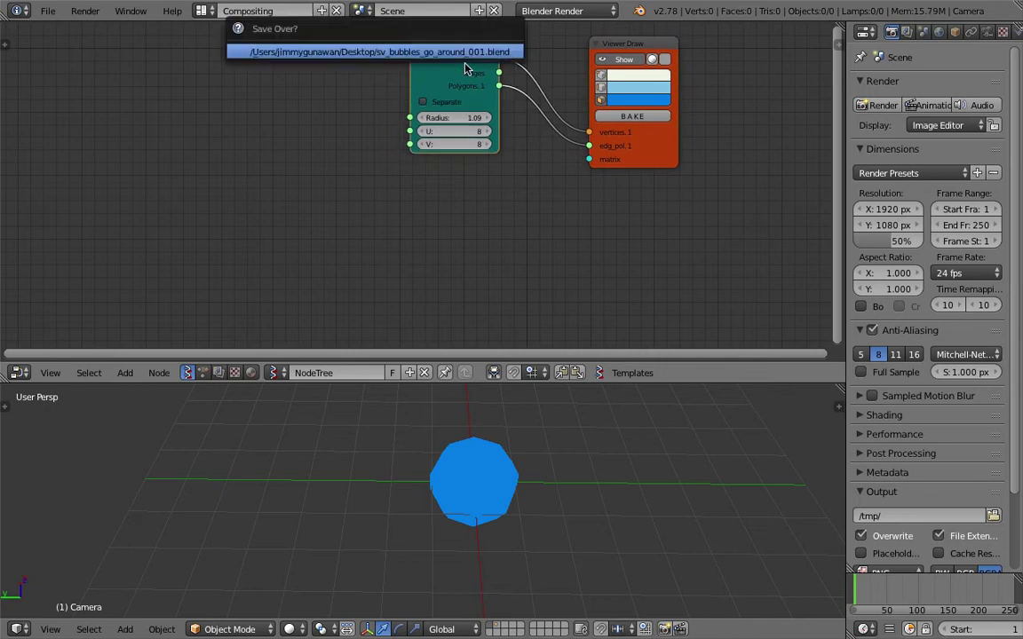
{"action": "left_click", "coordinate": [465, 56]}
Step: Add a Circle node and place it below and to the left of the Sphere node
{"action": "middle_click_drag", "start_coordinate": [443, 226], "coordinate": [428, 236]}
{"action": "middle_click_drag", "start_coordinate": [460, 457], "coordinate": [466, 471]}
{"action": "scroll", "coordinate": [466, 471], "scroll_direction": "down", "scroll_amount": 2}
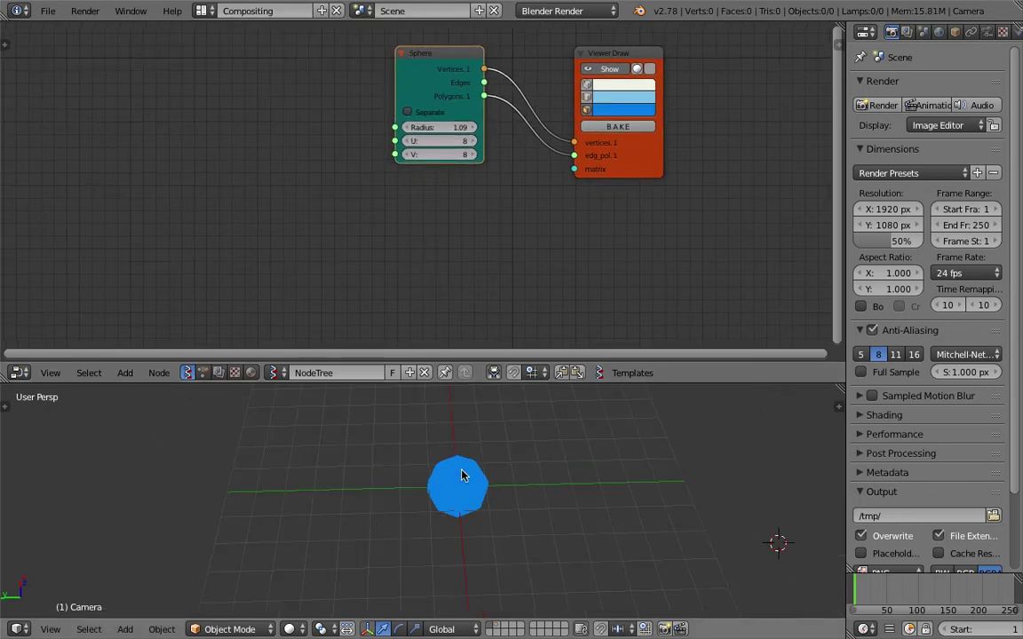
{"action": "key", "text": "shift+a"}
{"action": "left_click", "coordinate": [342, 212]}
{"action": "type", "text": "cir"}
{"action": "key", "text": "Return"}
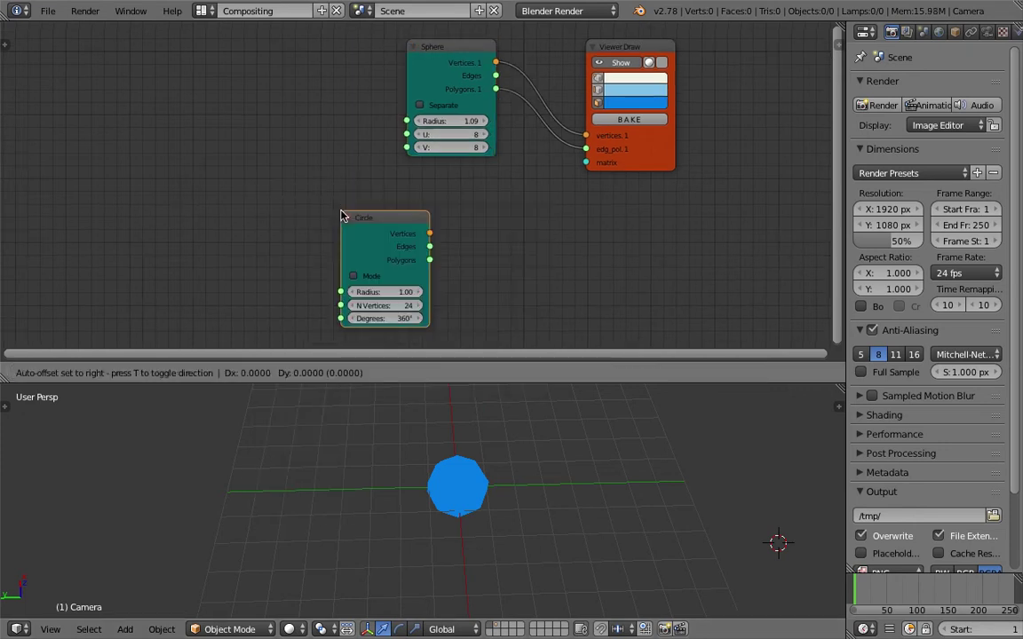
{"action": "left_click", "coordinate": [341, 215]}
{"action": "left_click_drag", "start_coordinate": [366, 232], "coordinate": [285, 208]}
Step: Add a Matrix in node between the Circle and Viewer Draw nodes
{"action": "key", "text": "shift+a"}
{"action": "left_click", "coordinate": [459, 208]}
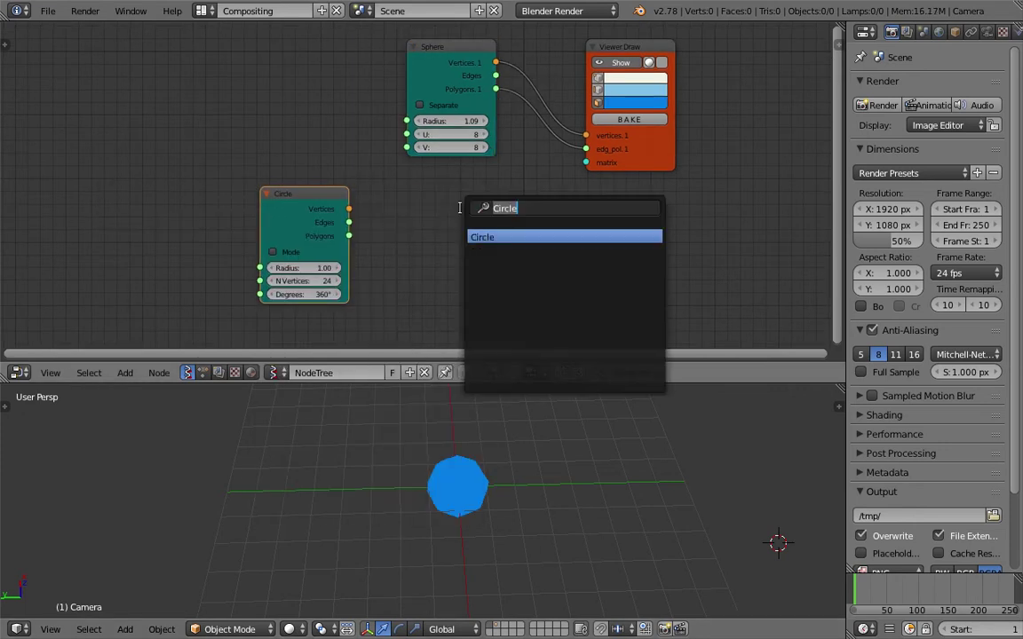
{"action": "type", "text": "matrix i"}
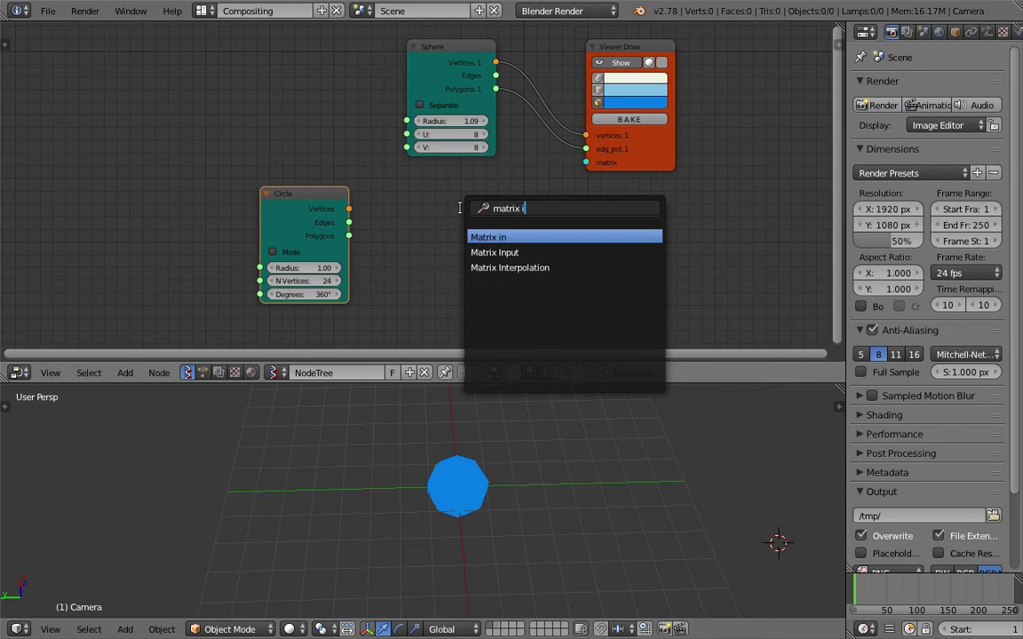
{"action": "left_click", "coordinate": [498, 238]}
{"action": "left_click", "coordinate": [446, 199]}
{"action": "scroll", "coordinate": [269, 178], "scroll_direction": "up", "scroll_amount": 2}
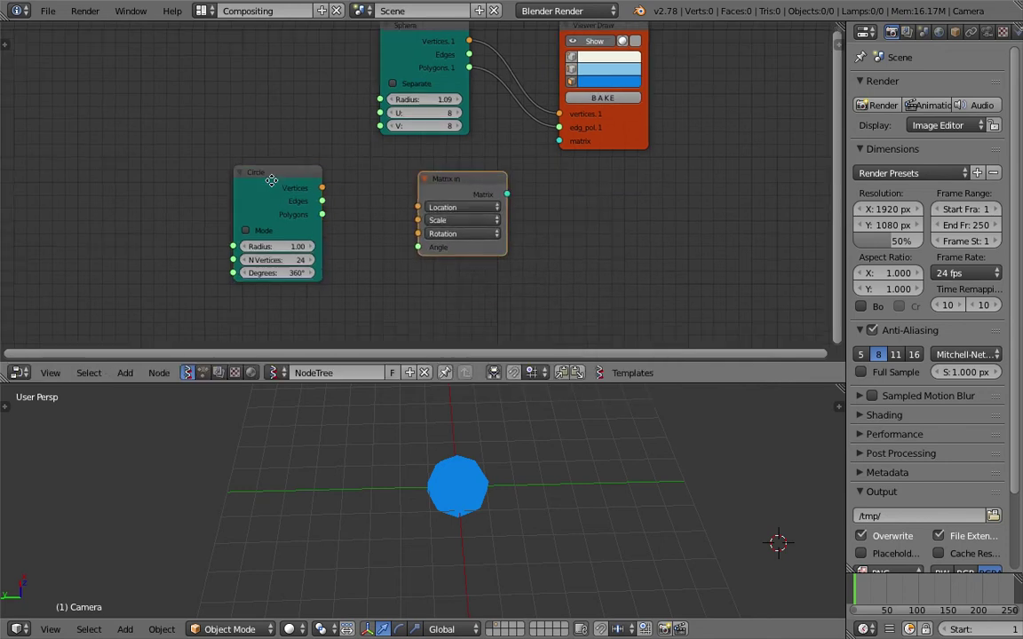
Step: Connect the Circle node's Vertices output to the Location input of Matrix in
{"action": "left_click_drag", "start_coordinate": [269, 177], "coordinate": [293, 190]}
{"action": "scroll", "coordinate": [270, 188], "scroll_direction": "up", "scroll_amount": 1}
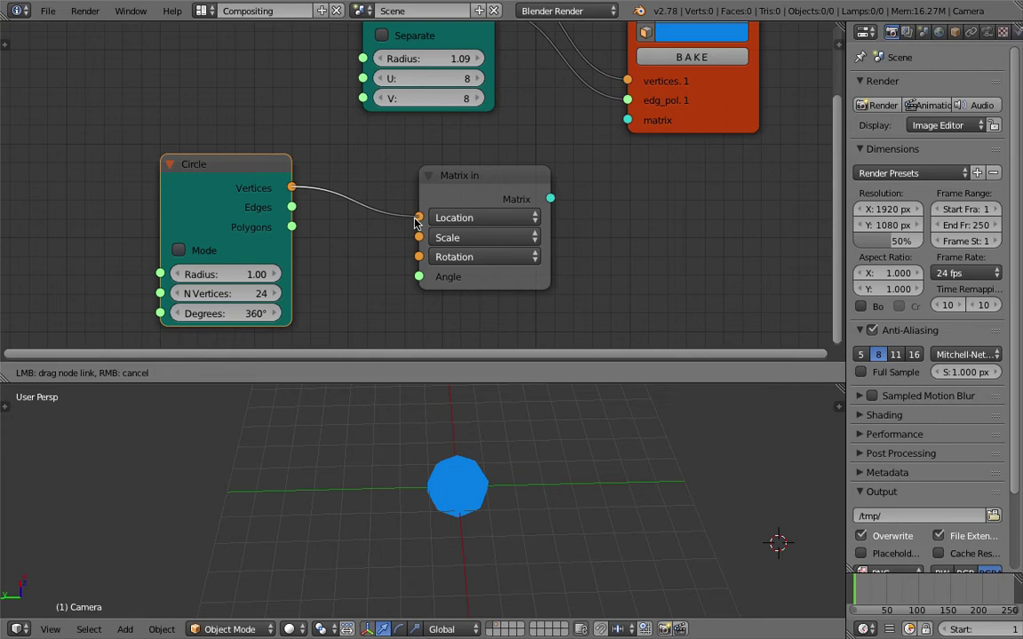
{"action": "left_click_drag", "start_coordinate": [415, 222], "coordinate": [418, 218]}
{"action": "middle_click_drag", "start_coordinate": [259, 231], "coordinate": [262, 212]}
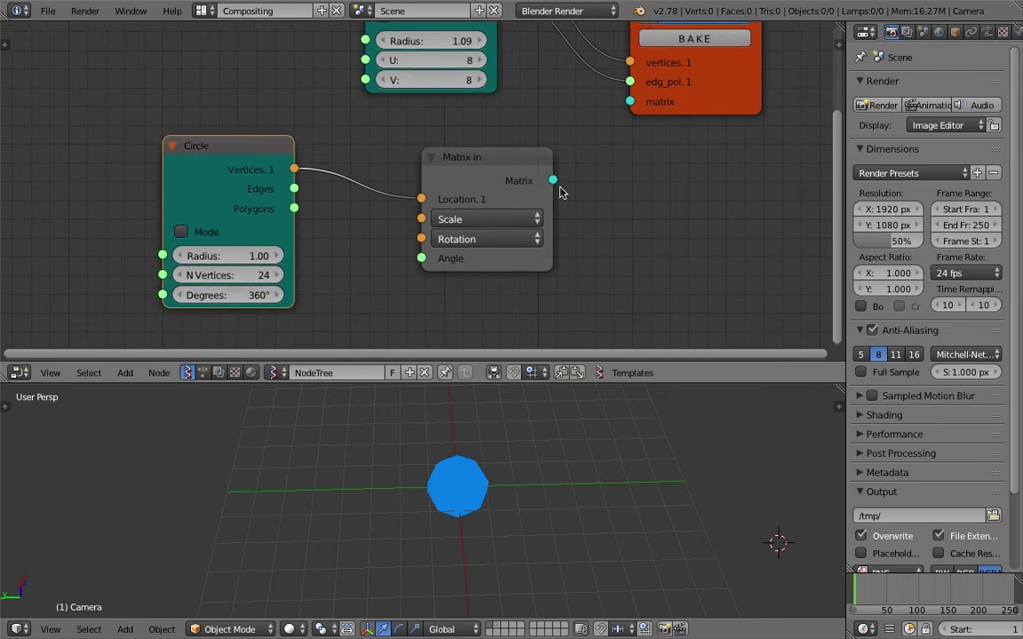
Step: Connect the Matrix in output to Viewer Draw's matrix input
{"action": "left_click_drag", "start_coordinate": [552, 181], "coordinate": [574, 169]}
{"action": "left_click_drag", "start_coordinate": [624, 108], "coordinate": [629, 102]}
{"action": "middle_click_drag", "start_coordinate": [630, 102], "coordinate": [434, 228]}
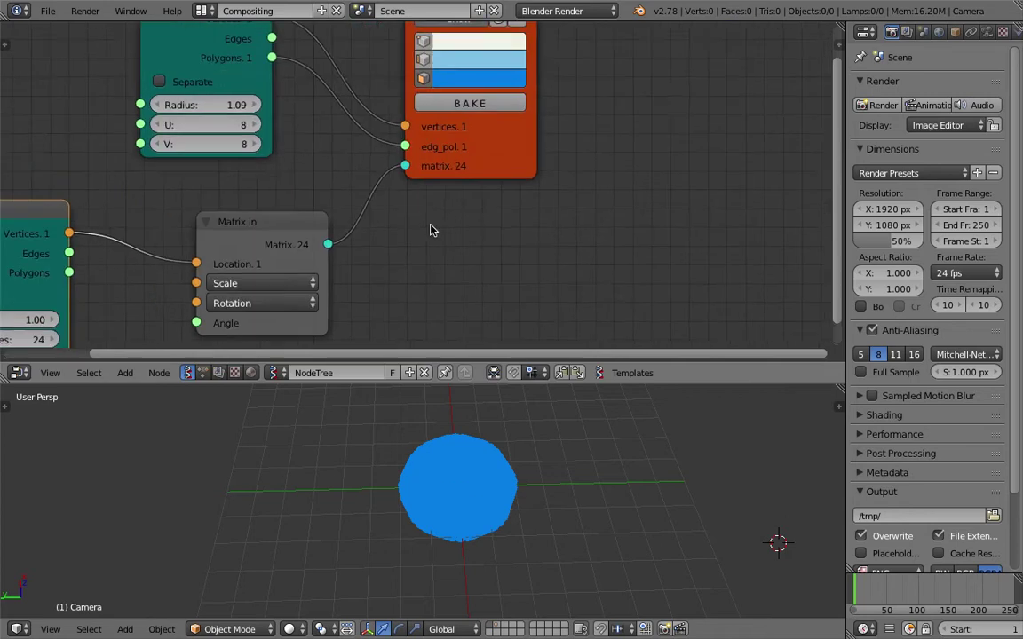
{"action": "scroll", "coordinate": [462, 241], "scroll_direction": "up", "scroll_amount": 3}
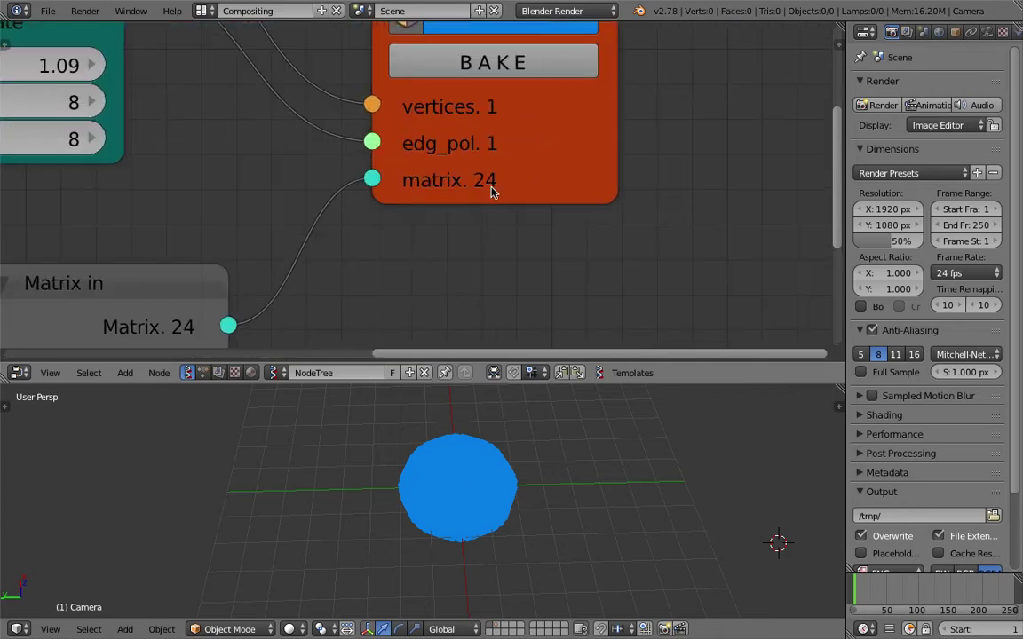
{"action": "scroll", "coordinate": [422, 191], "scroll_direction": "down", "scroll_amount": 9}
{"action": "middle_click_drag", "start_coordinate": [399, 269], "coordinate": [594, 229]}
Step: Increase the Circle node's radius to 9.31 and save the scene over the existing file
{"action": "middle_click_drag", "start_coordinate": [533, 455], "coordinate": [520, 544]}
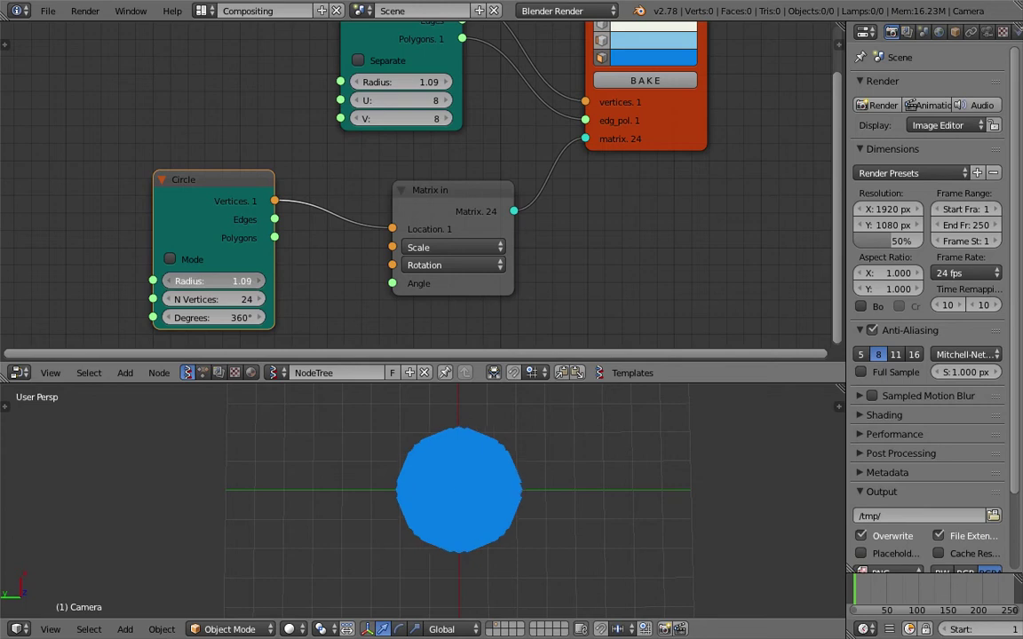
{"action": "left_click_drag", "start_coordinate": [222, 280], "coordinate": [418, 280]}
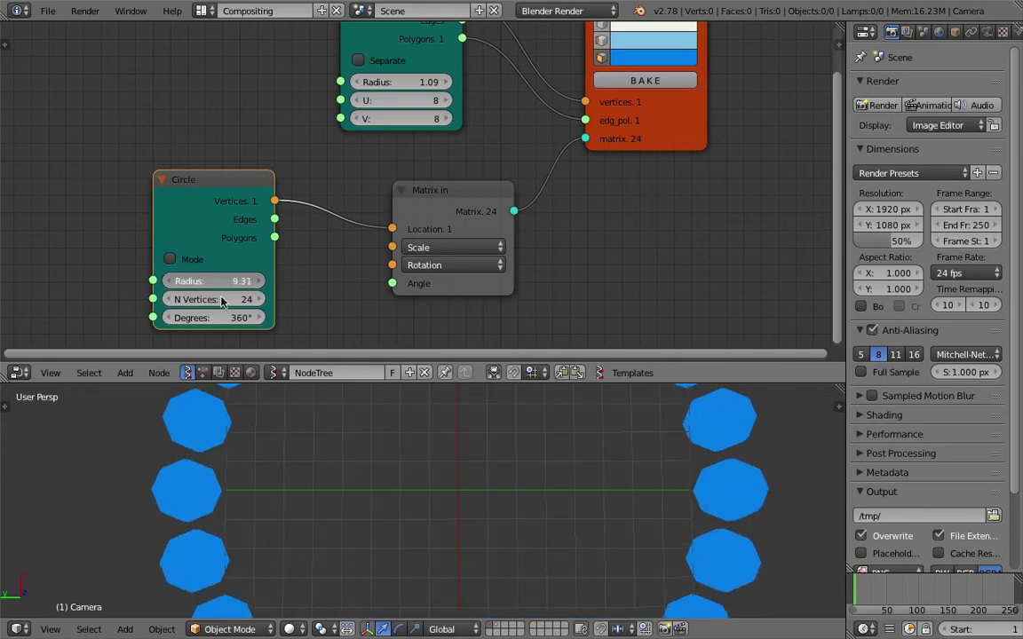
{"action": "scroll", "coordinate": [471, 530], "scroll_direction": "down", "scroll_amount": 5}
{"action": "middle_click_drag", "start_coordinate": [470, 530], "coordinate": [572, 503]}
{"action": "key", "text": "ctrl+s"}
{"action": "left_click", "coordinate": [573, 503]}
Step: Save the scene again and reduce the Sphere node's radius to 0.79, keeping Separate off
{"action": "middle_click_drag", "start_coordinate": [398, 153], "coordinate": [380, 197]}
{"action": "key", "text": "ctrl+s"}
{"action": "left_click", "coordinate": [347, 144]}
{"action": "left_click_drag", "start_coordinate": [369, 126], "coordinate": [391, 115]}
{"action": "left_click", "coordinate": [340, 105]}
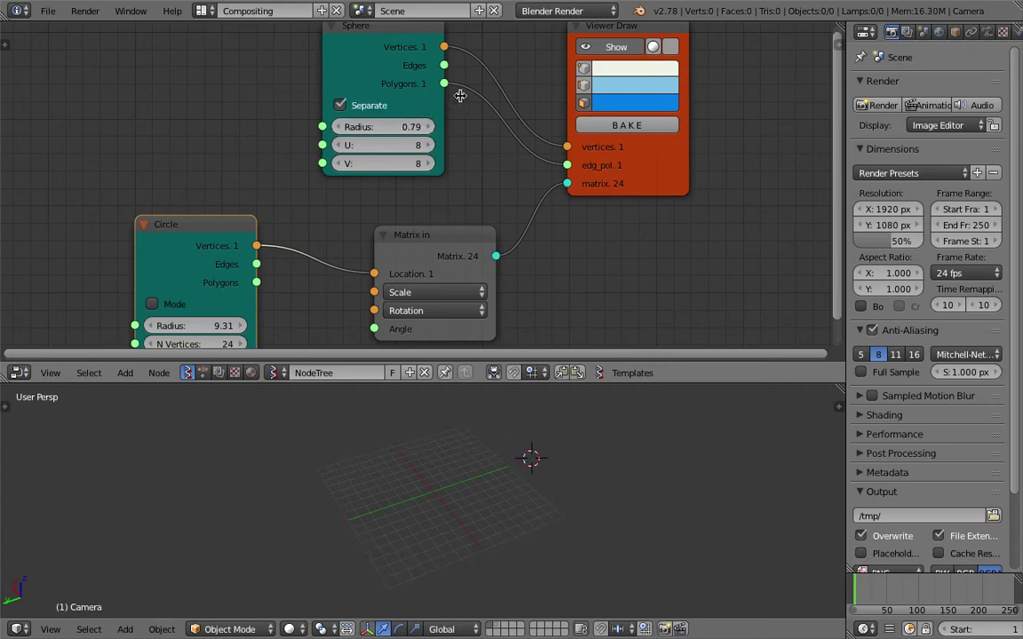
{"action": "left_click", "coordinate": [413, 108]}
Step: Widen the Sphere node, rearrange the Sphere, Viewer Draw and Matrix in nodes for clearer spacing, and save the scene
{"action": "left_click_drag", "start_coordinate": [443, 102], "coordinate": [457, 100]}
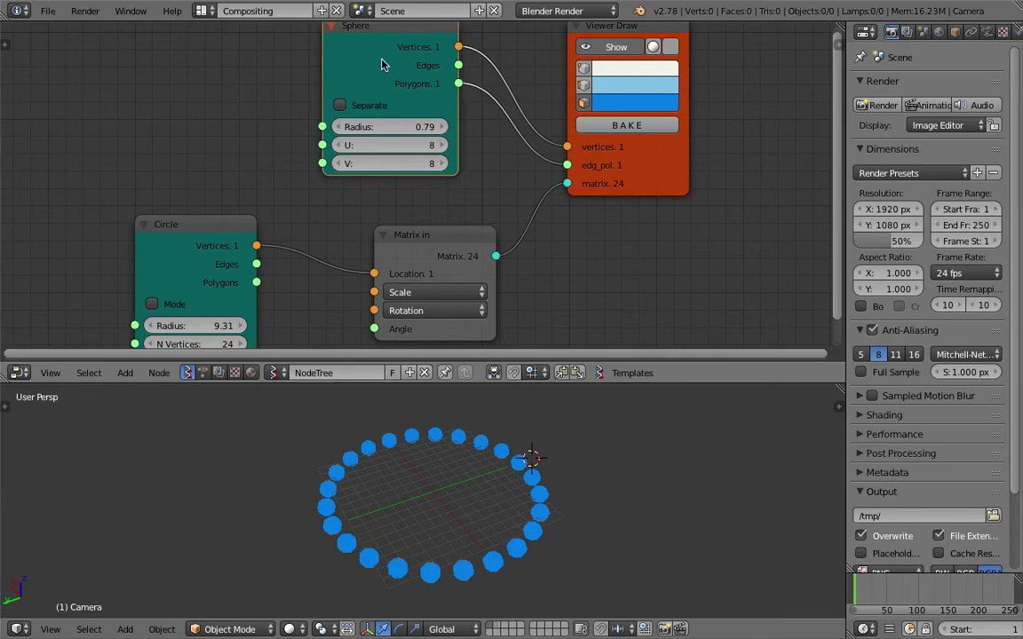
{"action": "left_click_drag", "start_coordinate": [382, 66], "coordinate": [425, 57]}
{"action": "key", "text": "ctrl+s"}
{"action": "left_click", "coordinate": [424, 57]}
{"action": "left_click", "coordinate": [678, 168]}
{"action": "left_click_drag", "start_coordinate": [678, 168], "coordinate": [707, 168]}
{"action": "middle_click_drag", "start_coordinate": [541, 526], "coordinate": [473, 578]}
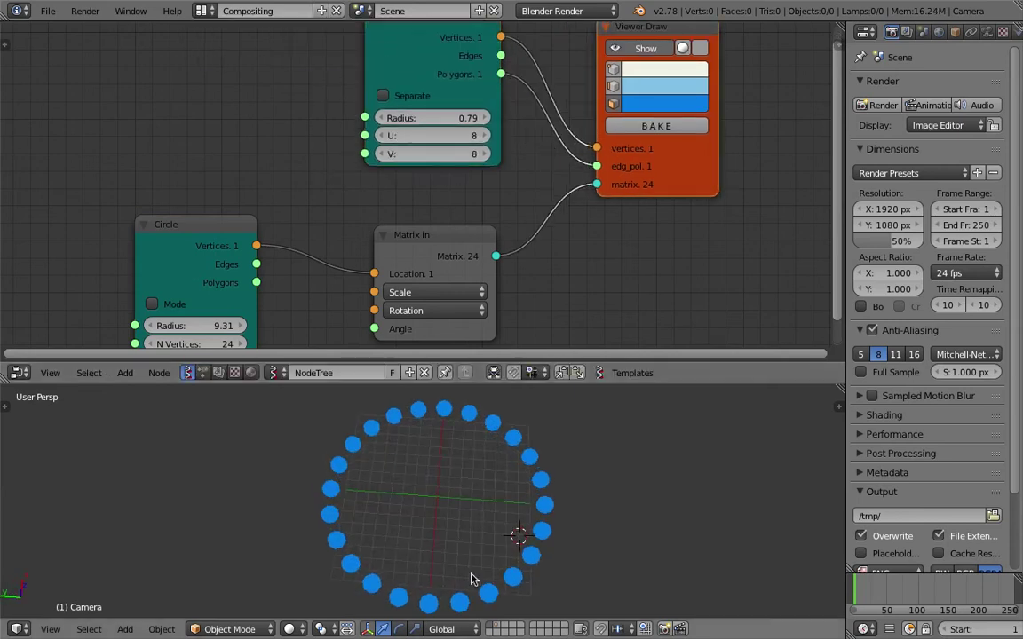
{"action": "middle_click_drag", "start_coordinate": [534, 512], "coordinate": [545, 506]}
{"action": "left_click_drag", "start_coordinate": [499, 231], "coordinate": [531, 206]}
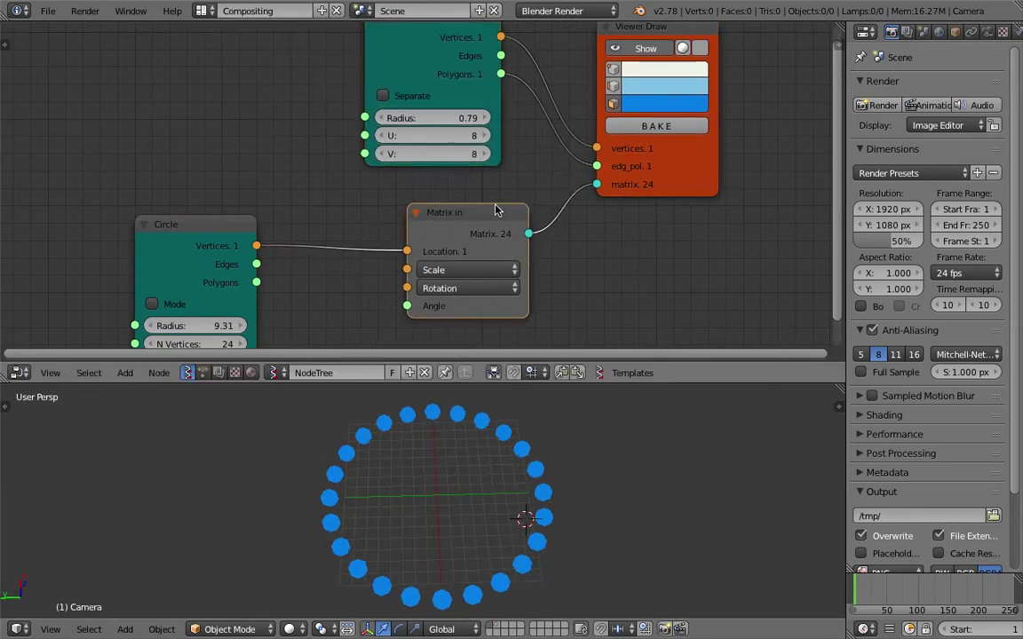
Step: Save the scene and reduce the Sphere node's radius to 0.67
{"action": "middle_click_drag", "start_coordinate": [420, 171], "coordinate": [430, 201]}
{"action": "key", "text": "ctrl+s"}
{"action": "left_click_drag", "start_coordinate": [440, 148], "coordinate": [434, 149]}
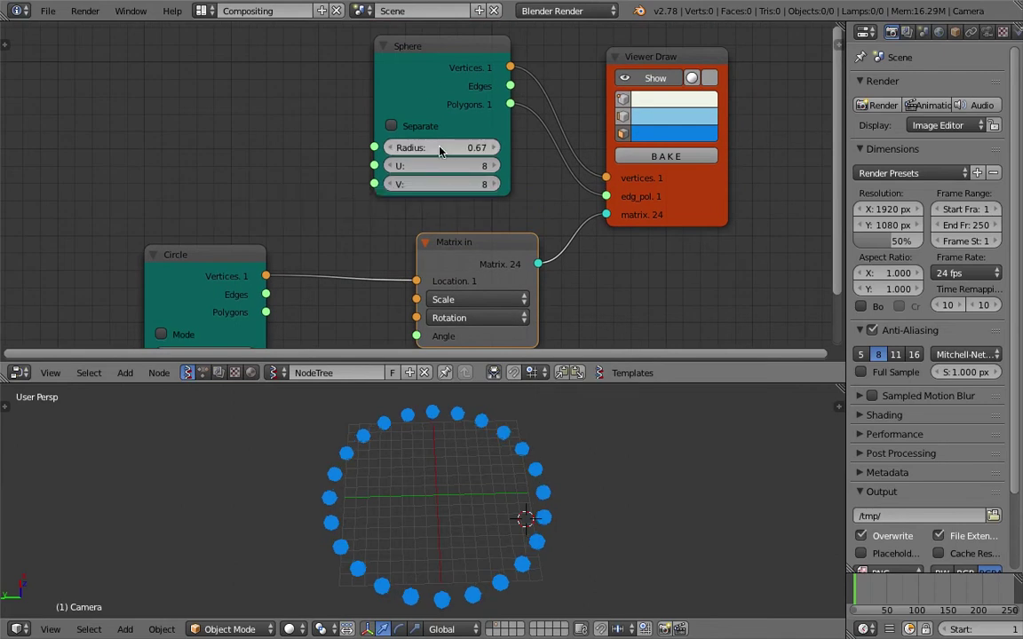
Step: Reposition the Sphere, Matrix in and Circle nodes to tidy the layout, bringing Circle closer to the Matrix in node's level
{"action": "middle_click_drag", "start_coordinate": [275, 101], "coordinate": [267, 159]}
{"action": "scroll", "coordinate": [268, 158], "scroll_direction": "up", "scroll_amount": 5}
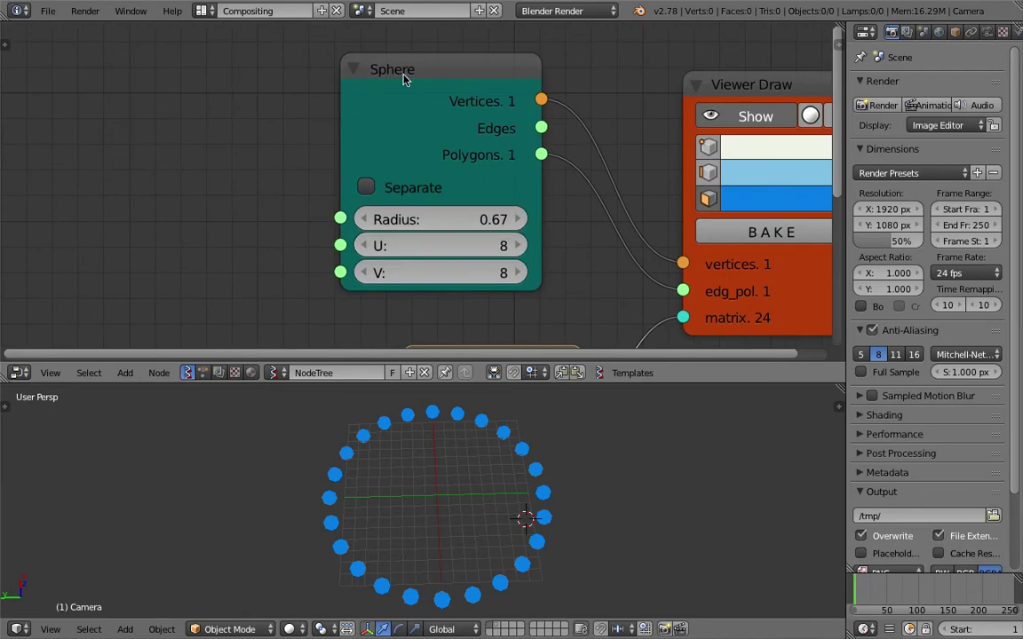
{"action": "left_click_drag", "start_coordinate": [412, 80], "coordinate": [456, 75]}
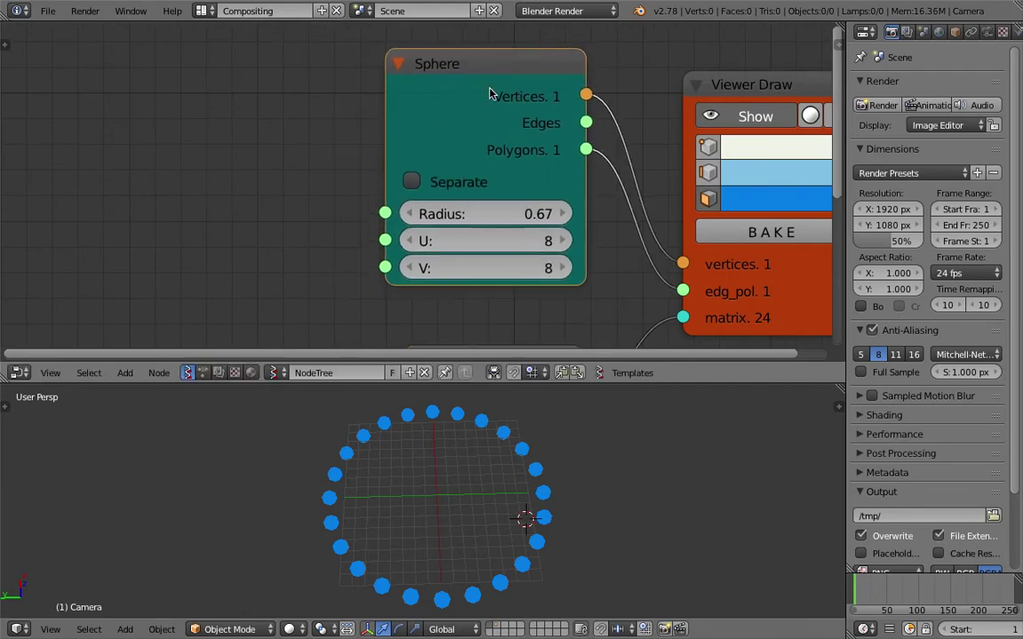
{"action": "scroll", "coordinate": [502, 178], "scroll_direction": "down", "scroll_amount": 1}
{"action": "scroll", "coordinate": [460, 176], "scroll_direction": "down", "scroll_amount": 1}
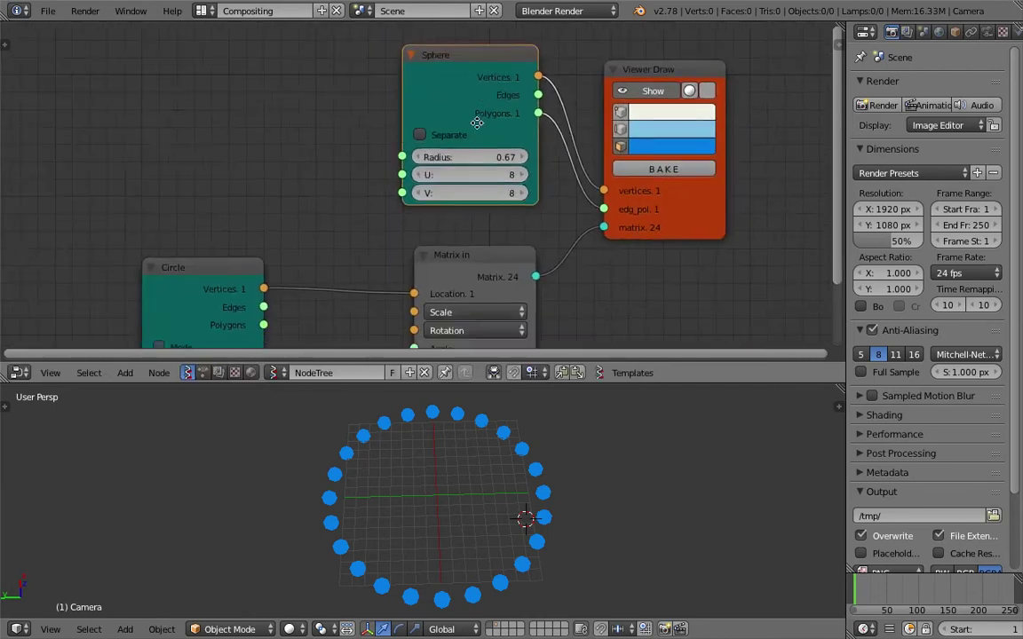
{"action": "middle_click_drag", "start_coordinate": [380, 278], "coordinate": [402, 190]}
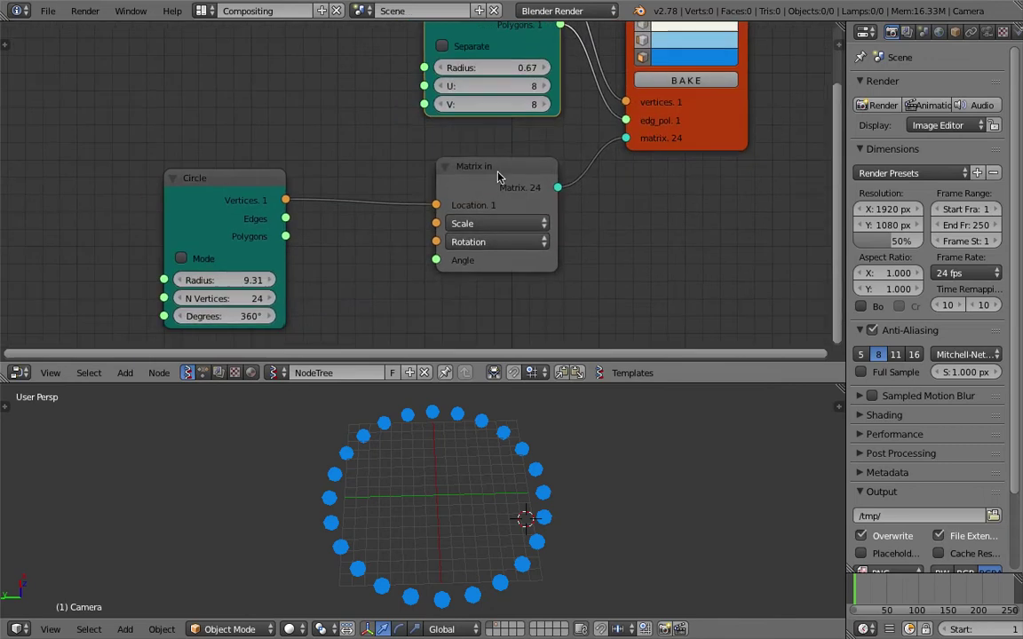
{"action": "left_click_drag", "start_coordinate": [499, 173], "coordinate": [534, 163]}
{"action": "left_click_drag", "start_coordinate": [249, 187], "coordinate": [273, 117]}
Step: Set the Circle node's radius to 9.70 and its vertex count to 16, and move it farther from Matrix in
{"action": "scroll", "coordinate": [525, 195], "scroll_direction": "up", "scroll_amount": 1}
{"action": "left_click_drag", "start_coordinate": [282, 219], "coordinate": [306, 218]}
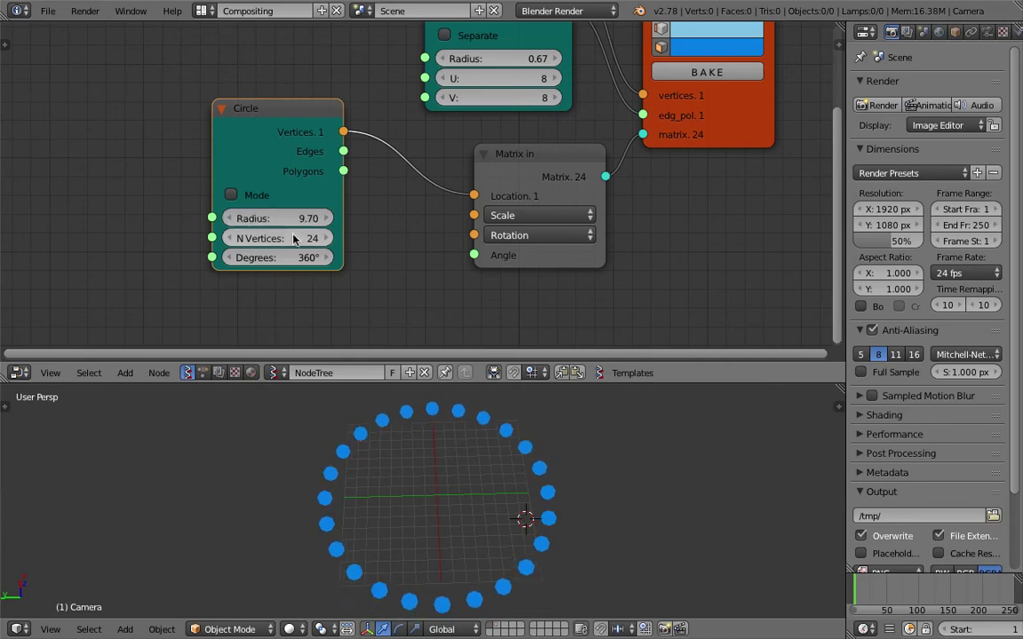
{"action": "left_click", "coordinate": [293, 238]}
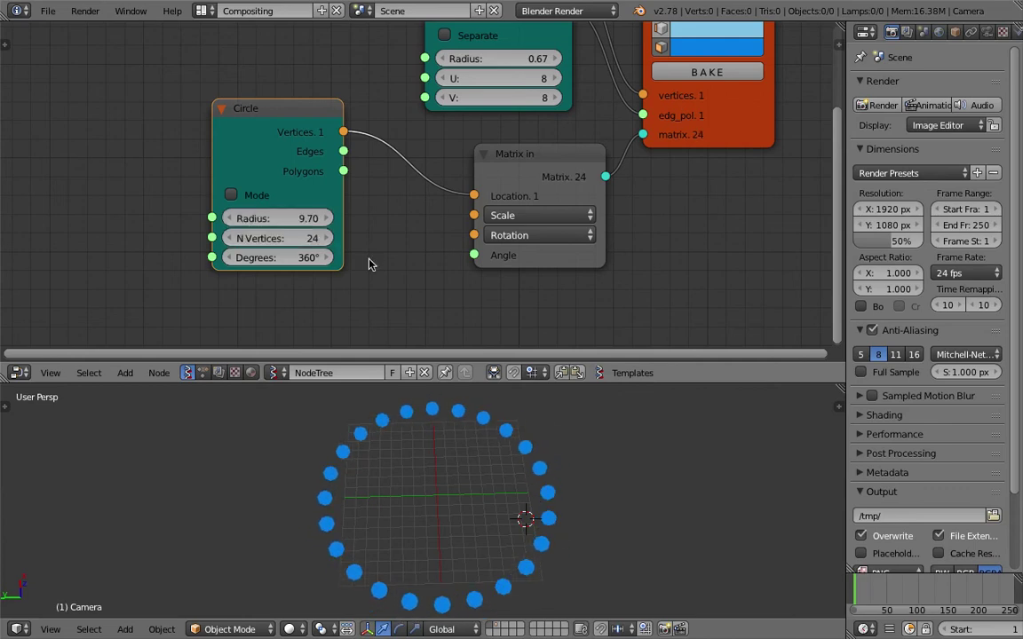
{"action": "left_click", "coordinate": [290, 236]}
{"action": "type", "text": "16"}
{"action": "key", "text": "Return"}
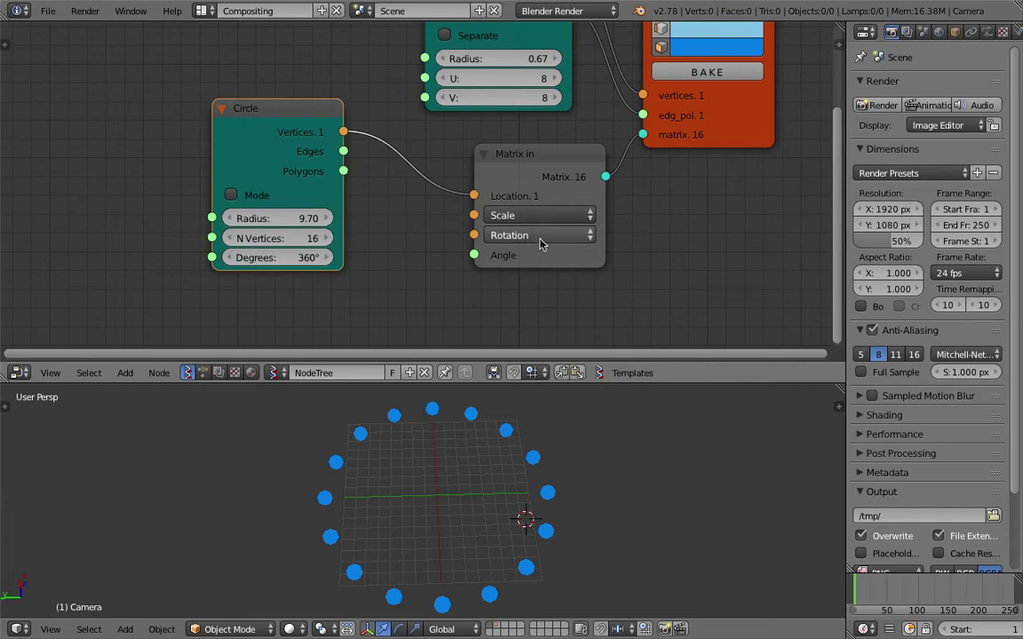
{"action": "left_click_drag", "start_coordinate": [296, 118], "coordinate": [248, 83]}
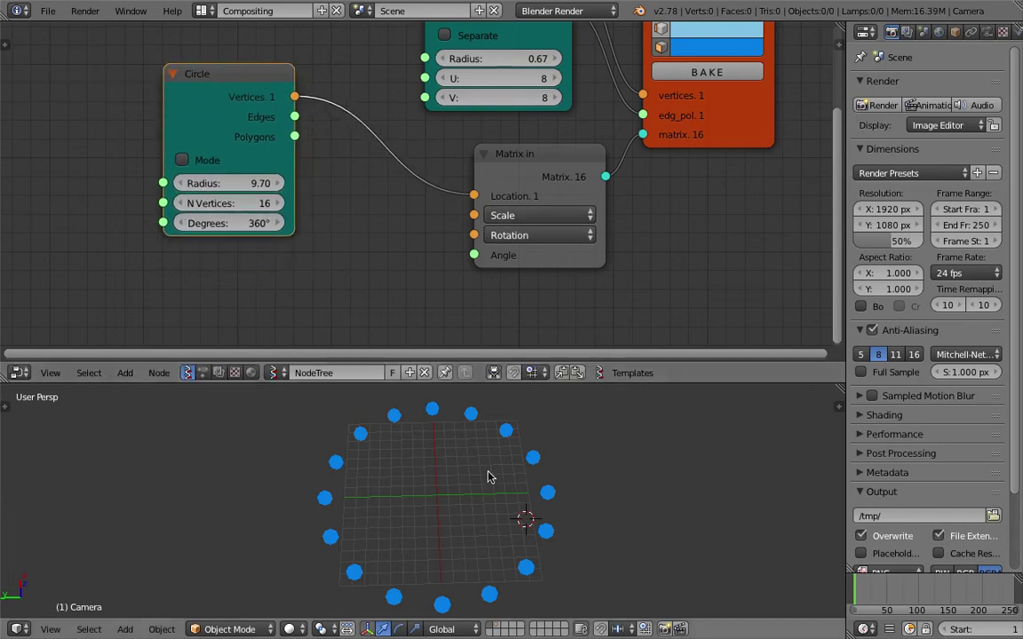
Step: Search for the Frame info node and place it below the Circle node
{"action": "middle_click_drag", "start_coordinate": [488, 476], "coordinate": [497, 443]}
{"action": "scroll", "coordinate": [410, 213], "scroll_direction": "down", "scroll_amount": 1}
{"action": "key", "text": "shift+a"}
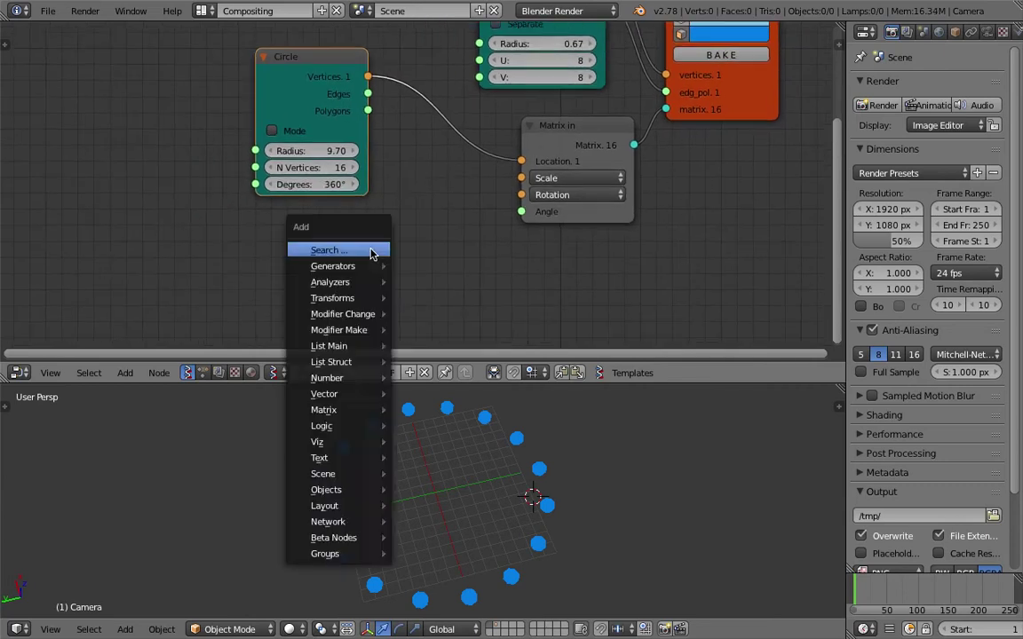
{"action": "left_click", "coordinate": [369, 249]}
{"action": "key", "text": "BackSpace"}
{"action": "type", "text": "frame"}
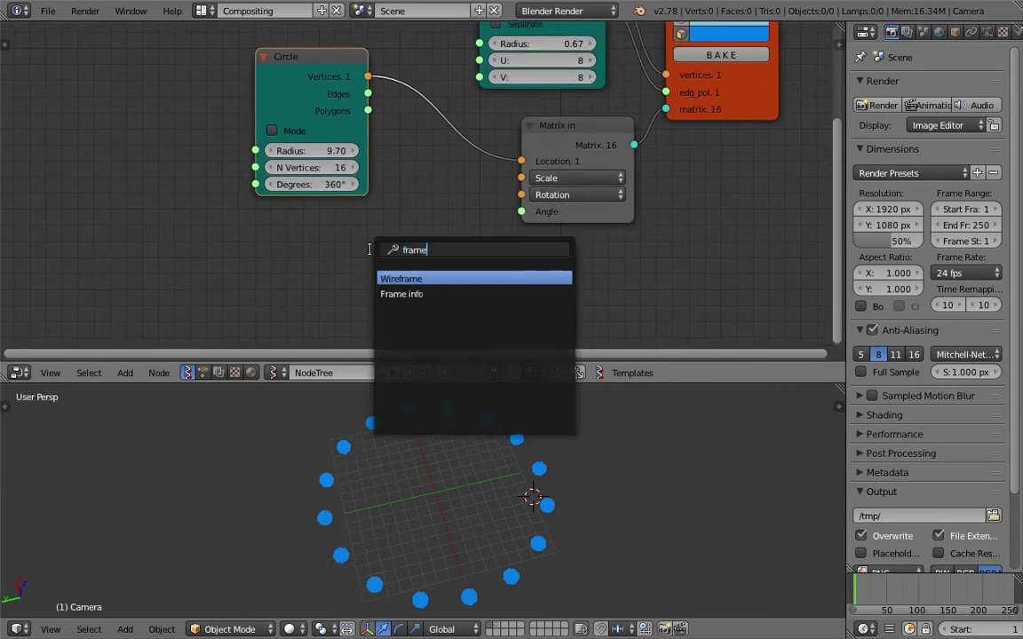
{"action": "key", "text": "Down"}
{"action": "key", "text": "Return"}
{"action": "left_click", "coordinate": [162, 253]}
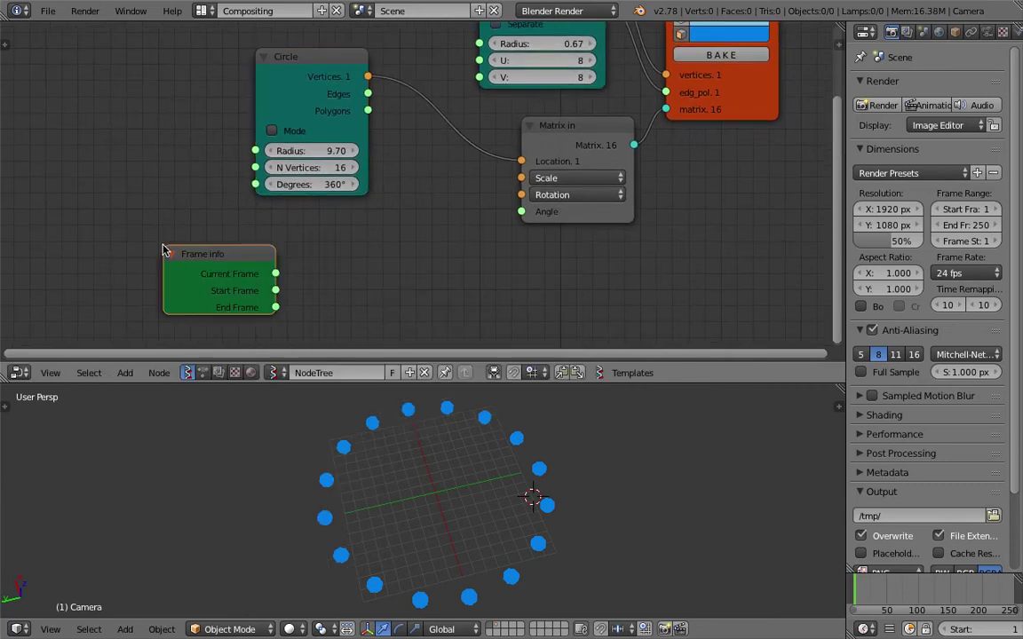
Step: Add a Vector in node between the Frame info and Matrix in nodes
{"action": "key", "text": "shift+a"}
{"action": "left_click", "coordinate": [398, 235]}
{"action": "type", "text": "vector i"}
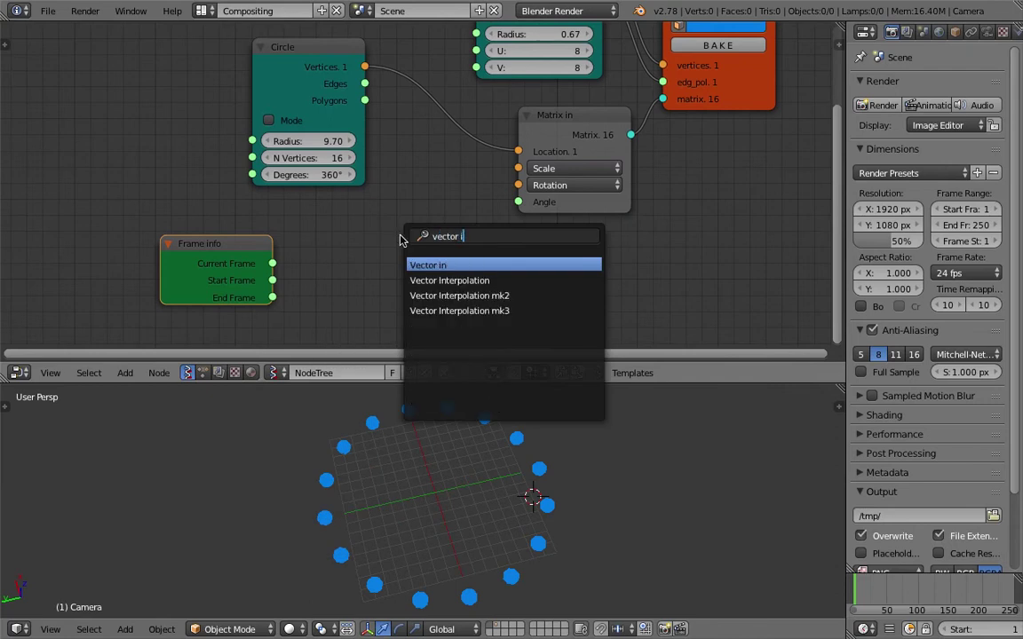
{"action": "key", "text": "Return"}
{"action": "left_click", "coordinate": [392, 215]}
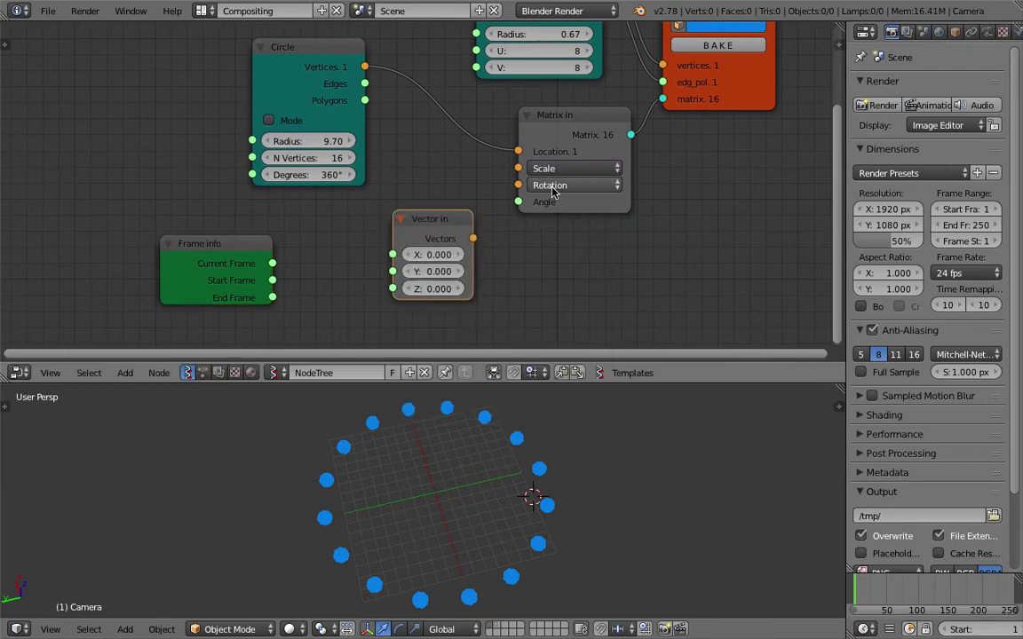
Step: Connect the Vector in output to the Matrix in Scale input and set its X, Y and Z to 2.040
{"action": "middle_click_drag", "start_coordinate": [553, 193], "coordinate": [559, 183]}
{"action": "middle_click_drag", "start_coordinate": [548, 455], "coordinate": [529, 445]}
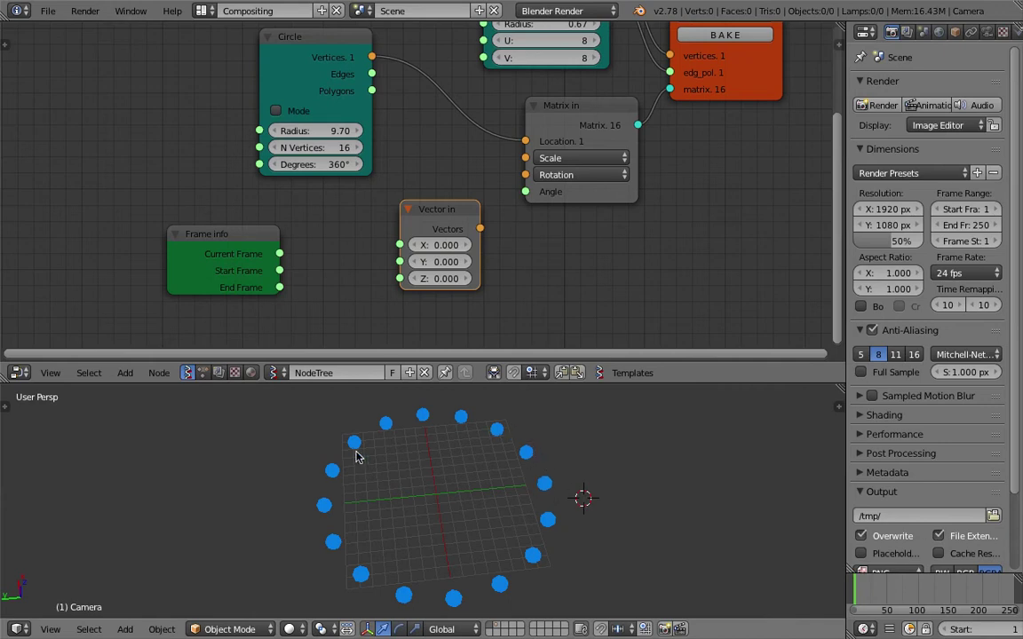
{"action": "middle_click_drag", "start_coordinate": [423, 603], "coordinate": [493, 566]}
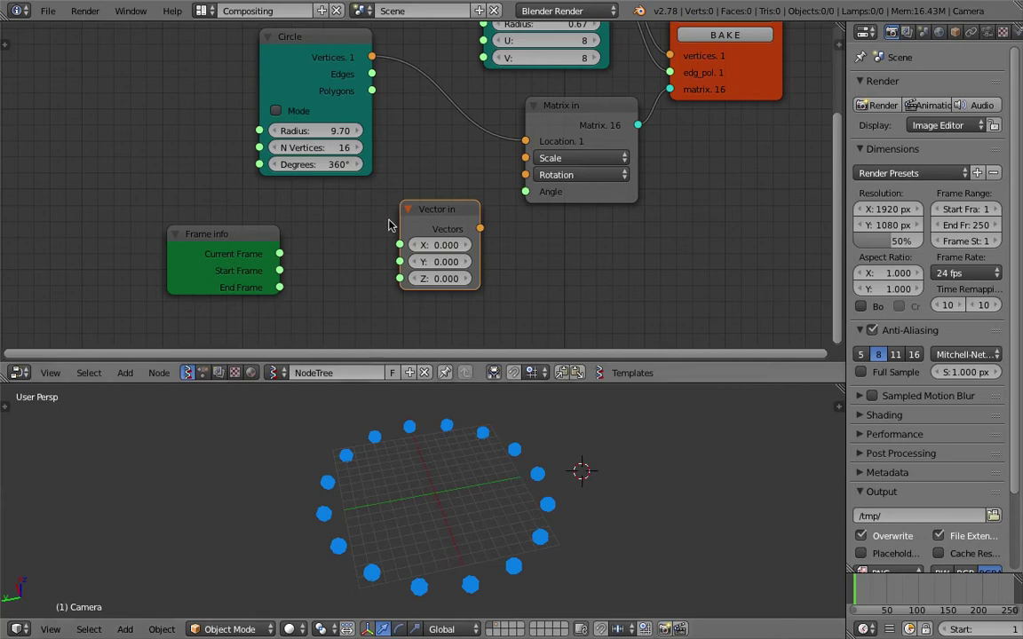
{"action": "left_click_drag", "start_coordinate": [479, 229], "coordinate": [525, 158]}
{"action": "left_click_drag", "start_coordinate": [440, 245], "coordinate": [529, 279]}
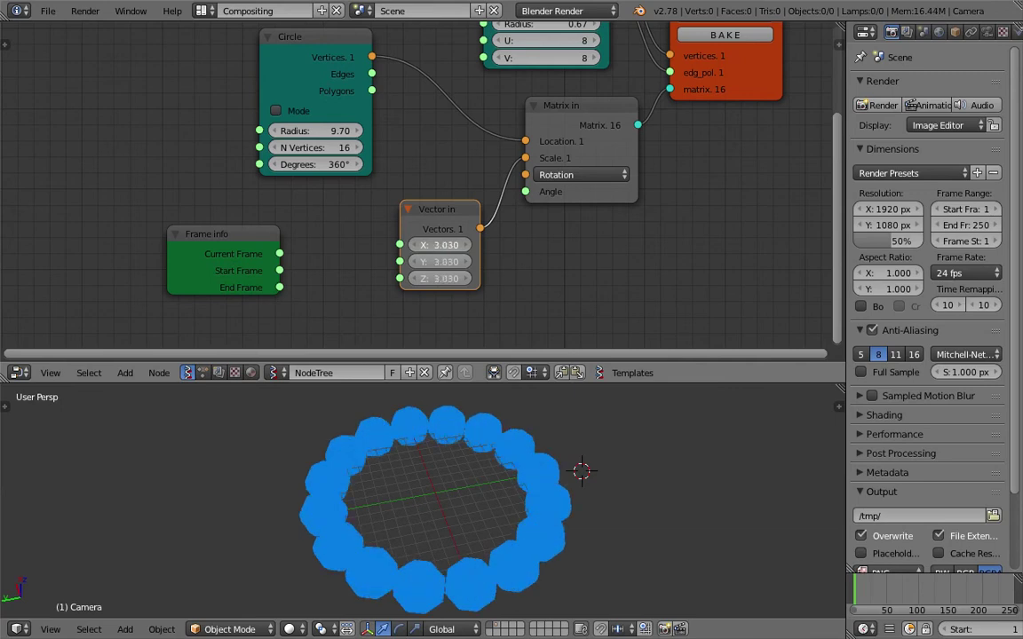
{"action": "left_click_drag", "start_coordinate": [497, 245], "coordinate": [474, 245]}
Step: Make room beside the Frame info node, add a Sine Math node before Vector in, and save the scene
{"action": "middle_click_drag", "start_coordinate": [372, 222], "coordinate": [450, 173]}
{"action": "left_click_drag", "start_coordinate": [325, 194], "coordinate": [238, 193]}
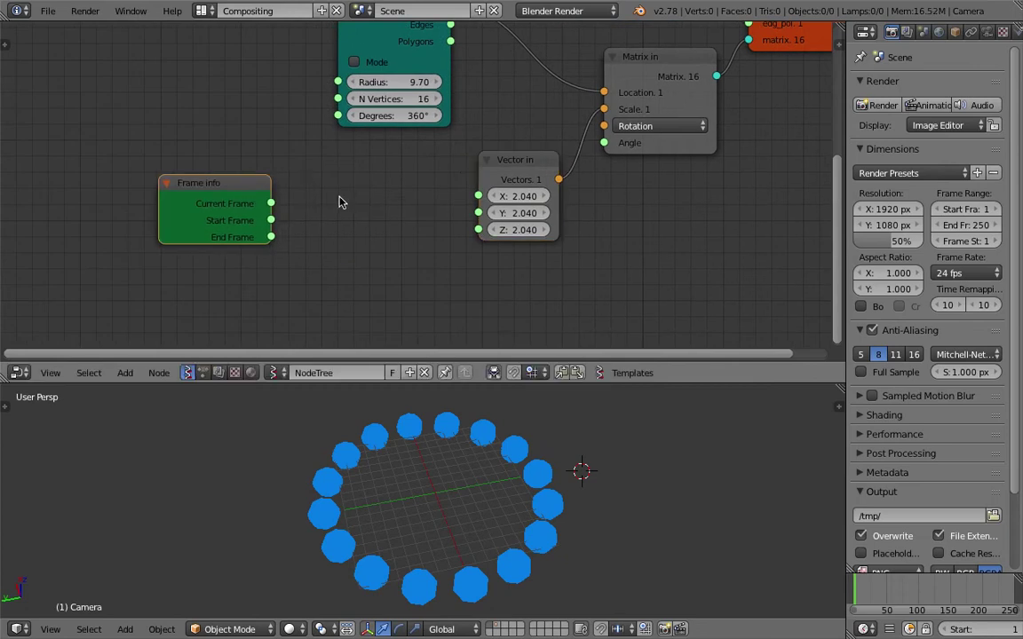
{"action": "key", "text": "space"}
{"action": "type", "text": "math"}
{"action": "left_click", "coordinate": [364, 243]}
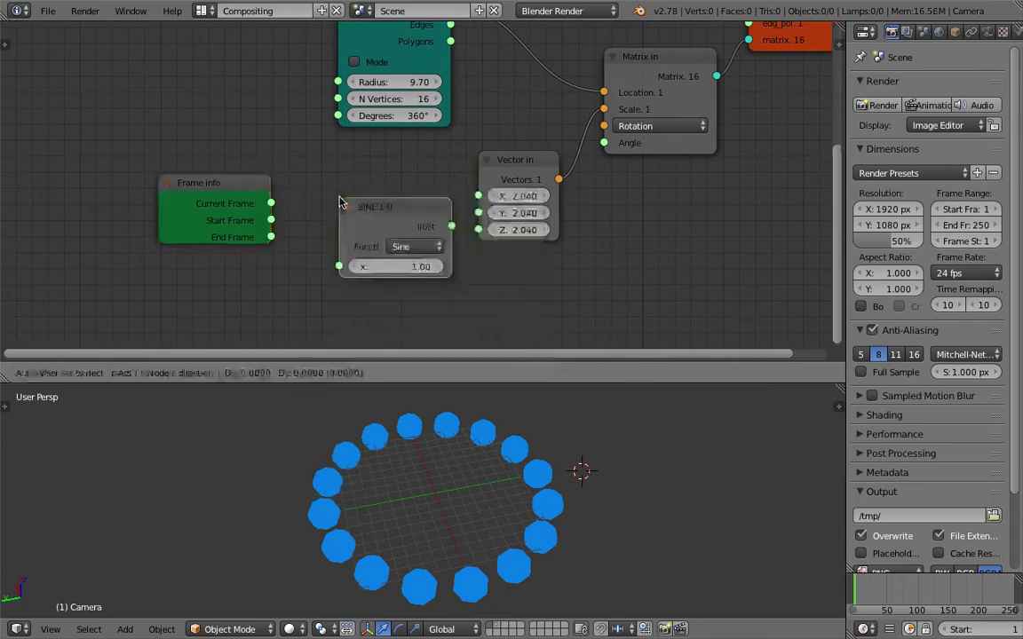
{"action": "left_click", "coordinate": [377, 253]}
{"action": "key", "text": "ctrl+s"}
{"action": "left_click", "coordinate": [377, 253]}
Step: Connect Current Frame to the Sine node and its output to Vector in X, Y and Z, spacing the nodes apart
{"action": "left_click_drag", "start_coordinate": [451, 226], "coordinate": [479, 213]}
{"action": "left_click_drag", "start_coordinate": [452, 226], "coordinate": [479, 229]}
{"action": "left_click_drag", "start_coordinate": [409, 213], "coordinate": [396, 192]}
{"action": "left_click_drag", "start_coordinate": [271, 203], "coordinate": [325, 244]}
{"action": "left_click_drag", "start_coordinate": [355, 198], "coordinate": [335, 190]}
{"action": "left_click_drag", "start_coordinate": [229, 189], "coordinate": [164, 188]}
Step: Play the animation to check the pulsing spheres, stop it, and save the scene over the existing file
{"action": "key", "text": "alt+a"}
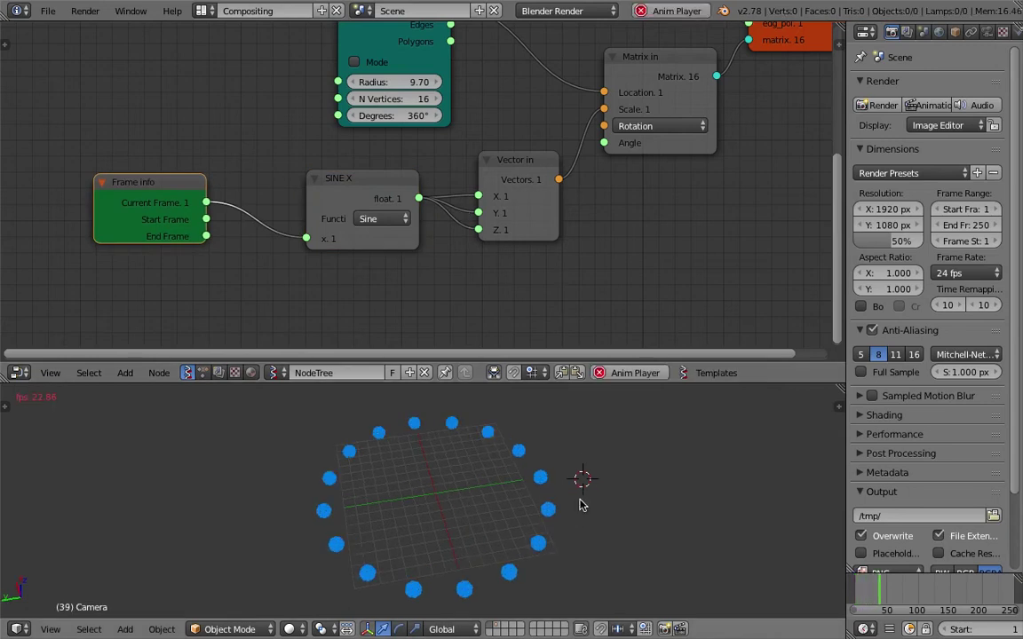
{"action": "key", "text": "Escape"}
{"action": "key", "text": "ctrl+s"}
{"action": "left_click", "coordinate": [555, 504]}
{"action": "middle_click_drag", "start_coordinate": [555, 504], "coordinate": [549, 455]}
Step: Move the Frame info node away and insert a second Math node on its link to the Sine node
{"action": "left_click_drag", "start_coordinate": [141, 180], "coordinate": [62, 187]}
{"action": "key", "text": "shift+a"}
{"action": "type", "text": "s"}
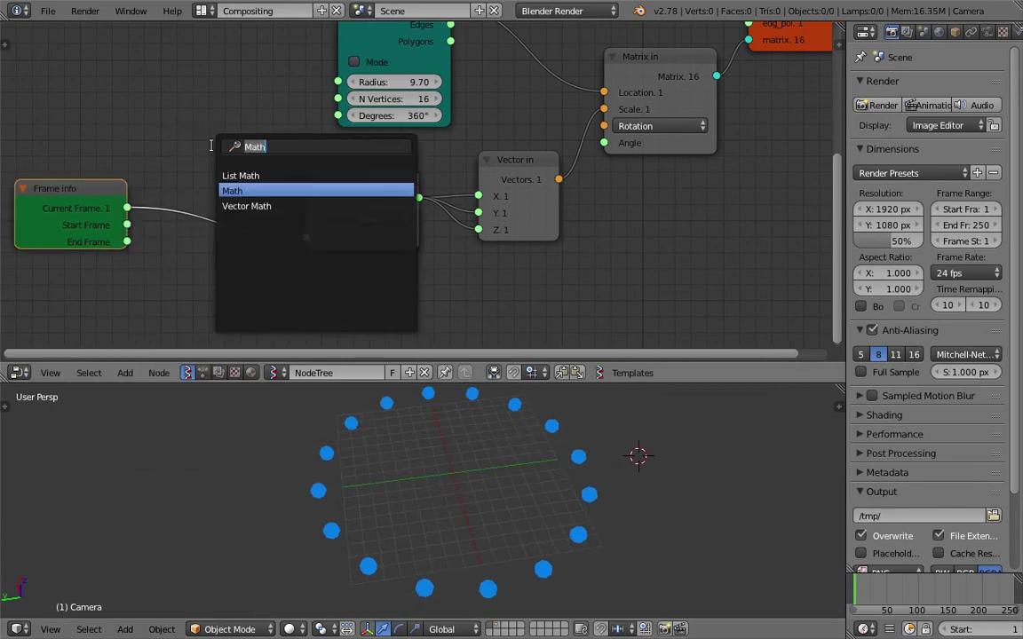
{"action": "type", "text": "math"}
{"action": "key", "text": "Return"}
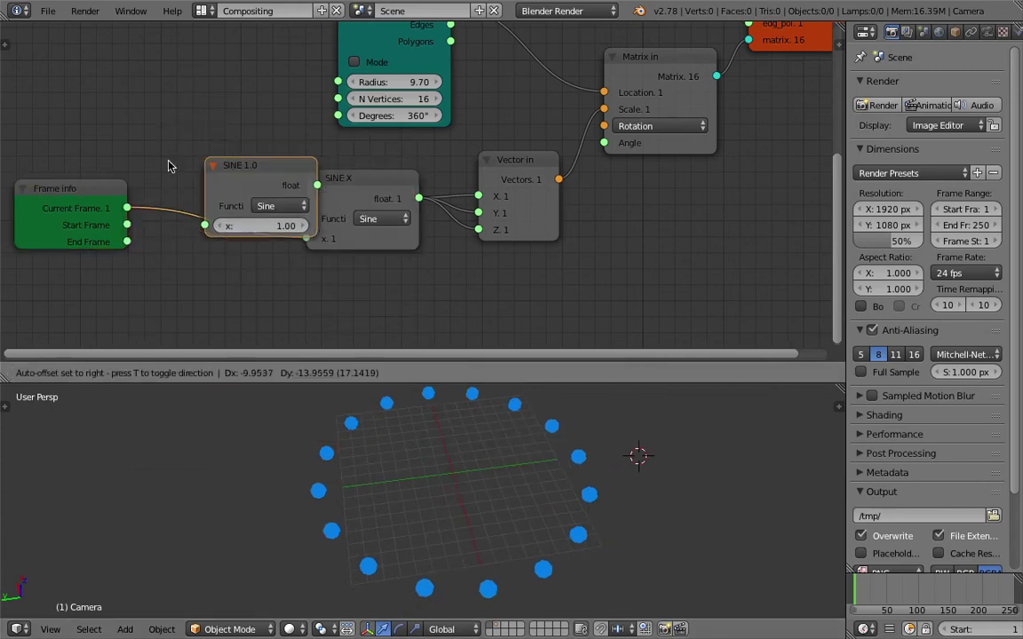
{"action": "left_click", "coordinate": [178, 168]}
Step: Switch the new Math node's function to multiplication (*) and set its y value to 0.02
{"action": "left_click", "coordinate": [258, 211]}
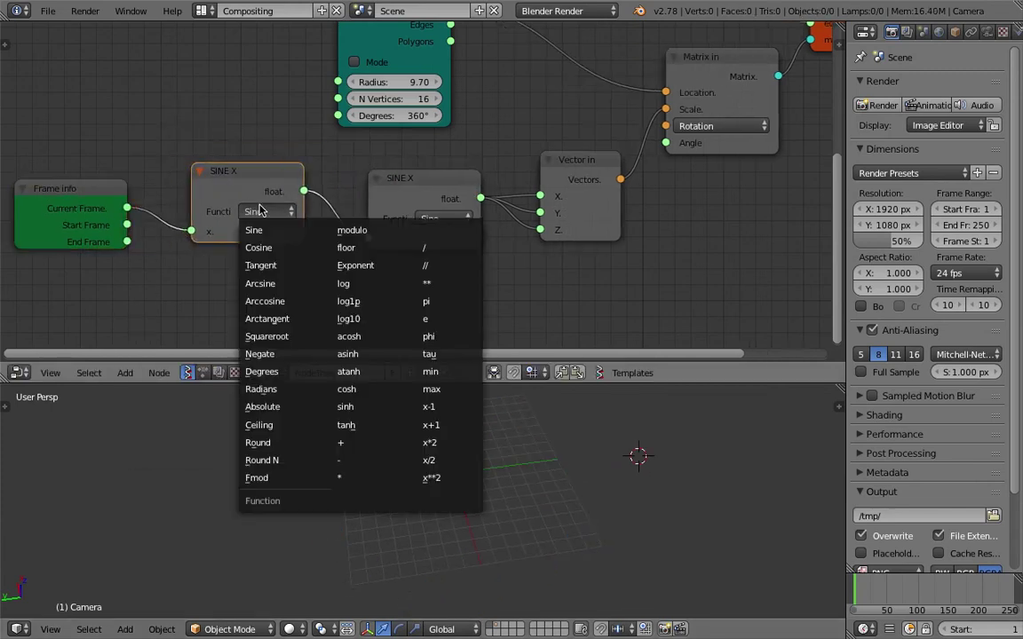
{"action": "left_click", "coordinate": [341, 478]}
{"action": "left_click", "coordinate": [247, 243]}
{"action": "type", "text": "0.02"}
{"action": "key", "text": "Return"}
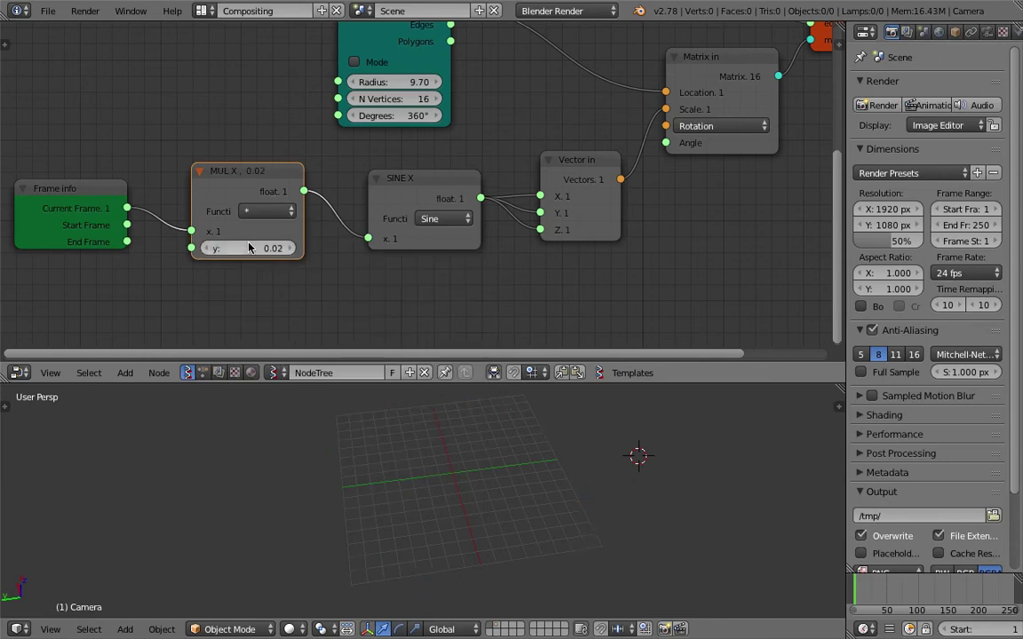
Step: Save the scene and play the animation with the multiply node's y value at 0.10
{"action": "key", "text": "ctrl+s"}
{"action": "left_click", "coordinate": [502, 449]}
{"action": "key", "text": "alt+a"}
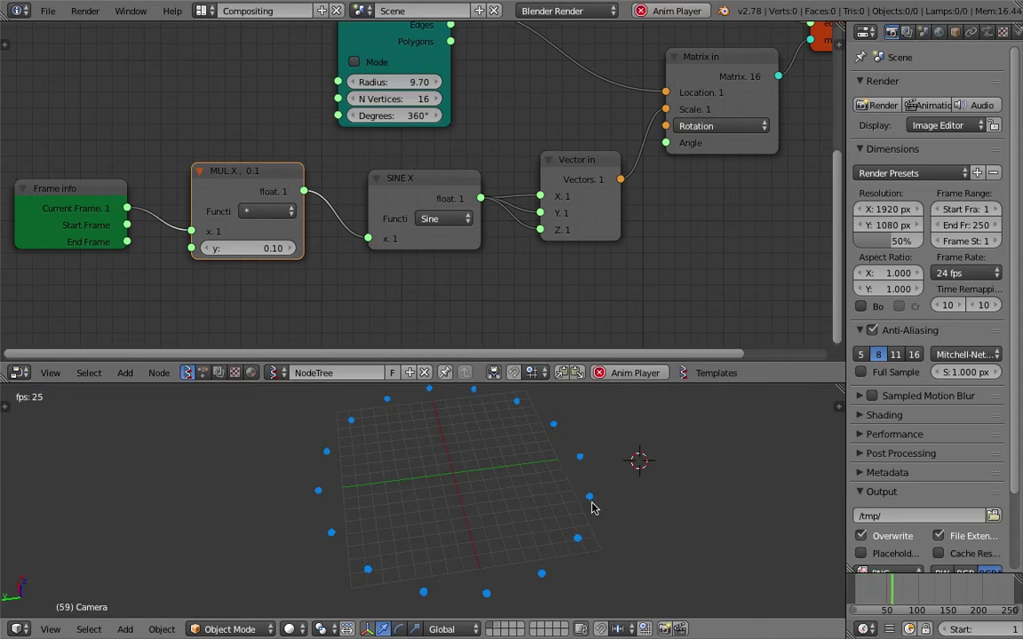
{"action": "middle_click_drag", "start_coordinate": [565, 550], "coordinate": [545, 487]}
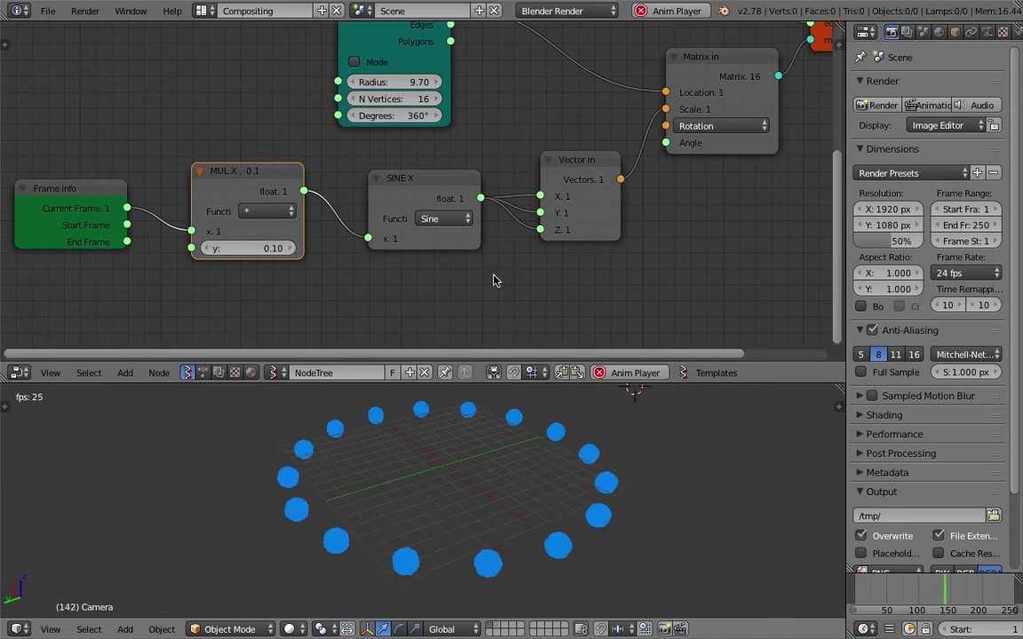
Step: Change the Viewer Draw node's face colour to pink with R 0.899, G 0.280, B 0.406
{"action": "scroll", "coordinate": [484, 215], "scroll_direction": "down", "scroll_amount": 2}
{"action": "scroll", "coordinate": [491, 225], "scroll_direction": "down", "scroll_amount": 1}
{"action": "mouse_move", "coordinate": [804, 119]}
{"action": "middle_mouse_down"}
{"action": "mouse_move", "coordinate": [621, 180]}
{"action": "mouse_move", "coordinate": [538, 226]}
{"action": "middle_mouse_up"}
{"action": "left_click", "coordinate": [490, 144]}
{"action": "mouse_move", "coordinate": [523, 205]}
{"action": "left_mouse_down"}
{"action": "mouse_move", "coordinate": [509, 224]}
{"action": "mouse_move", "coordinate": [485, 189]}
{"action": "mouse_move", "coordinate": [499, 177]}
{"action": "mouse_move", "coordinate": [528, 218]}
{"action": "mouse_move", "coordinate": [514, 228]}
{"action": "left_mouse_up"}
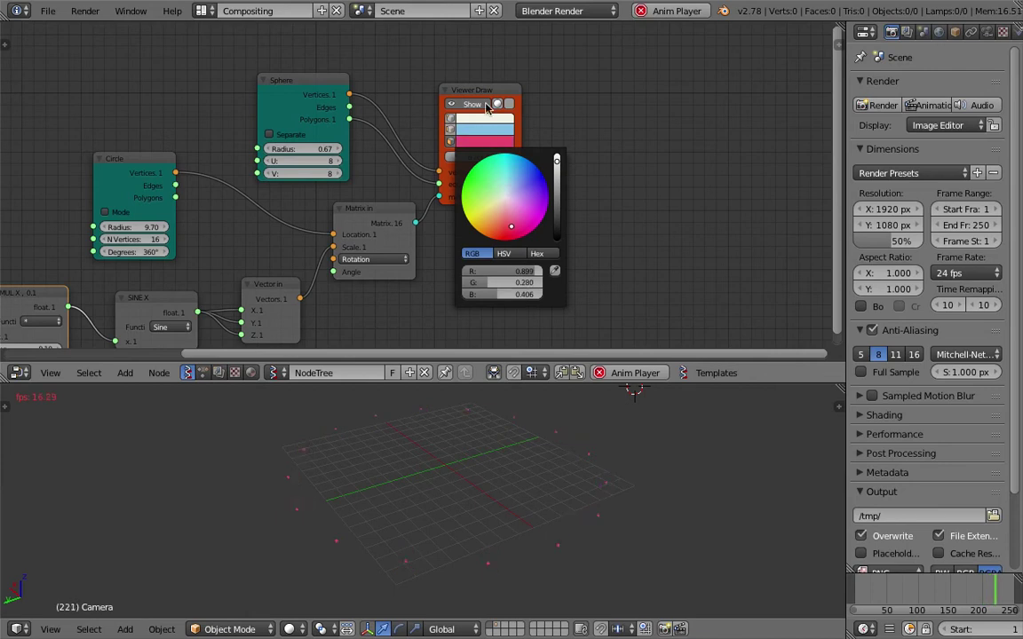
Step: Move the Viewer Draw node farther away from the Sphere and Matrix in nodes and save the scene
{"action": "left_click_drag", "start_coordinate": [486, 90], "coordinate": [587, 86]}
{"action": "middle_click_drag", "start_coordinate": [481, 176], "coordinate": [649, 104]}
{"action": "key", "text": "ctrl+s"}
{"action": "left_click", "coordinate": [584, 161]}
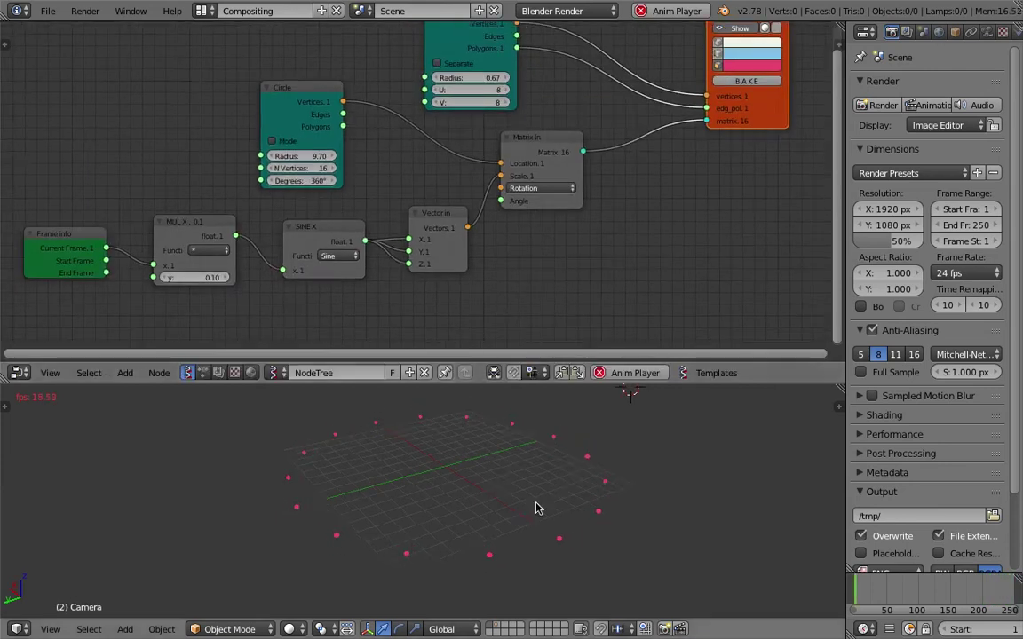
Step: View the running animation from another angle, stop playback, and save the scene over the existing file
{"action": "middle_click_drag", "start_coordinate": [539, 507], "coordinate": [587, 511]}
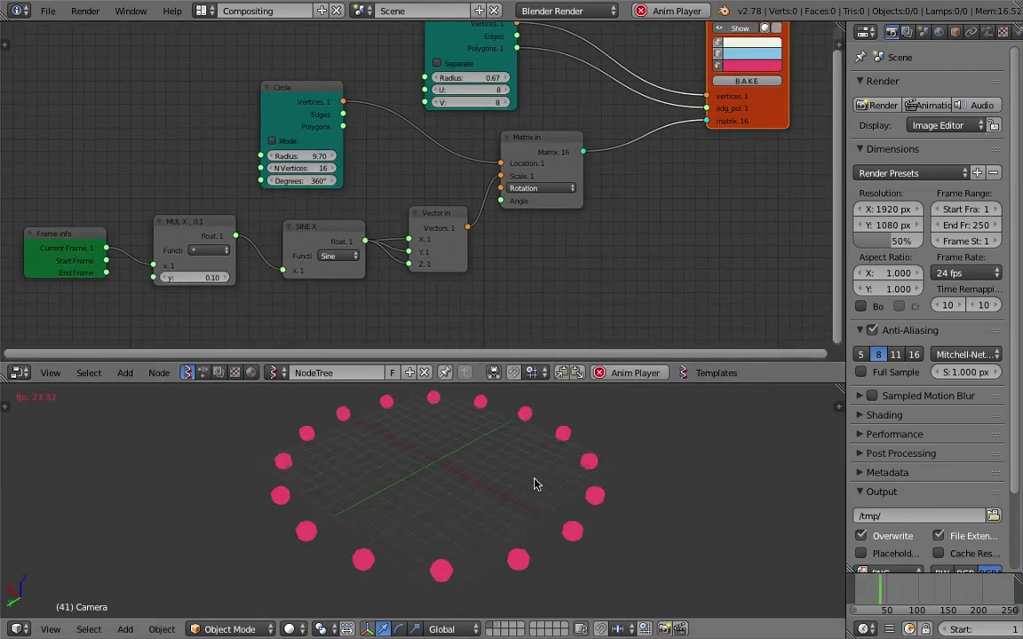
{"action": "key", "text": "Escape"}
{"action": "key", "text": "ctrl+s"}
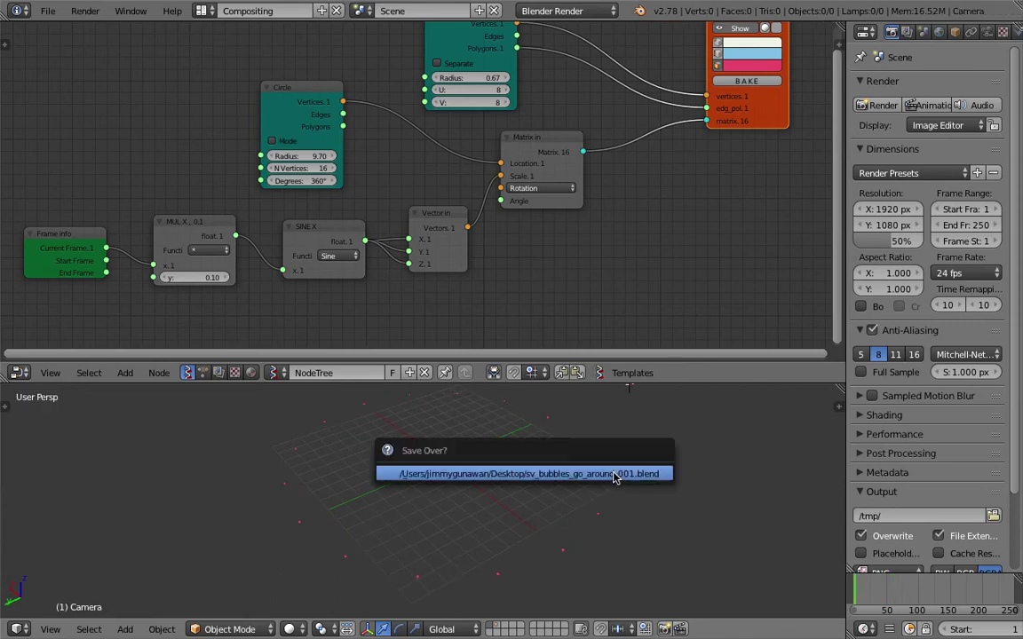
{"action": "key", "text": "Return"}
Step: Enlarge the Info editor to show its command log and set the Viewer Draw face colour to red (R 0.899, G 0, B 0.103)
{"action": "left_click", "coordinate": [744, 67]}
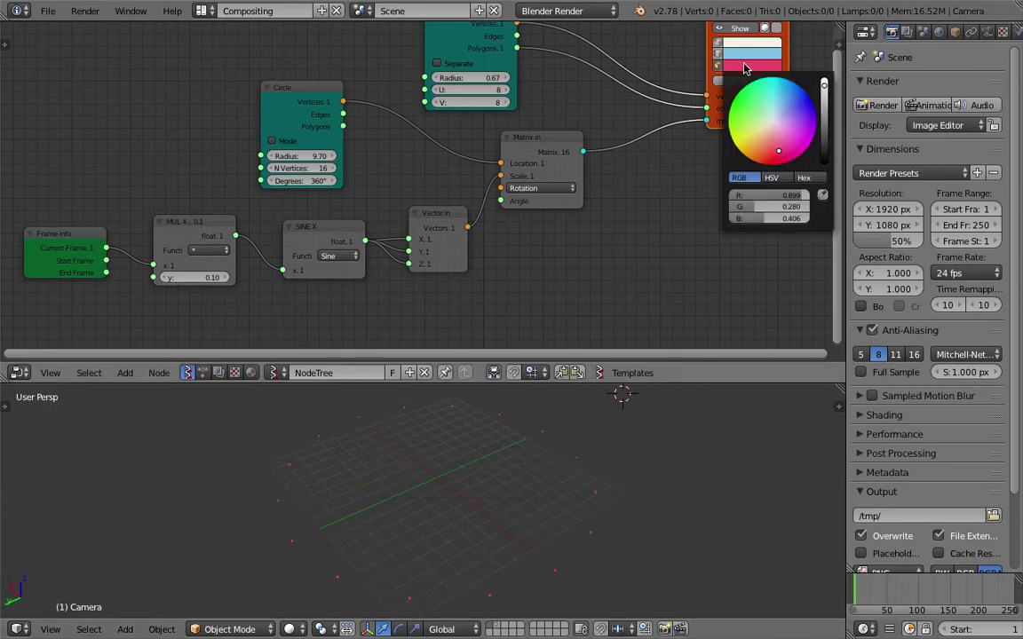
{"action": "left_click_drag", "start_coordinate": [592, 21], "coordinate": [657, 114]}
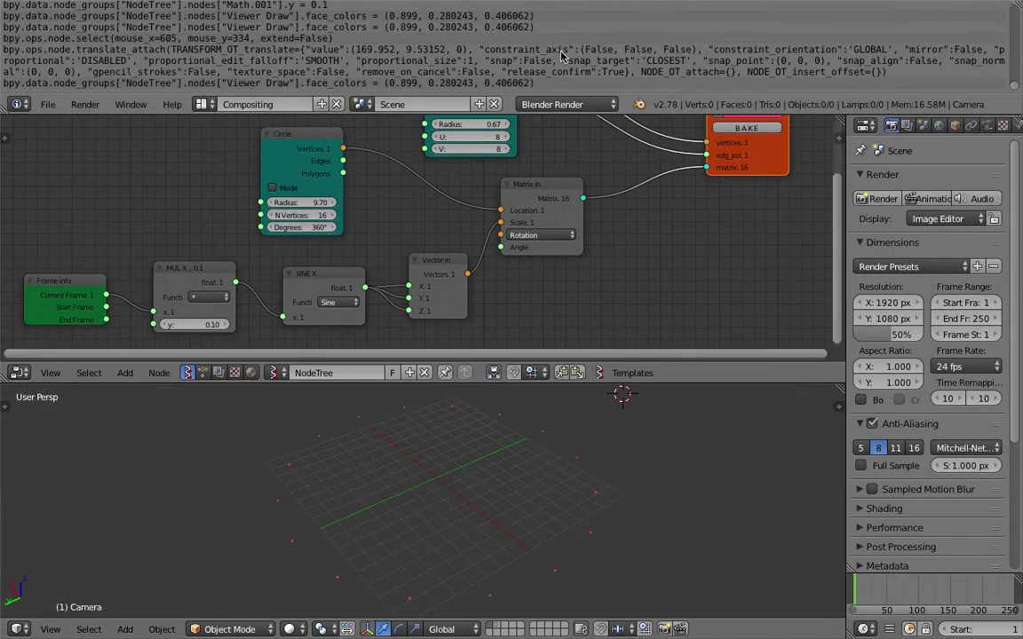
{"action": "middle_click_drag", "start_coordinate": [751, 127], "coordinate": [738, 185]}
{"action": "left_click", "coordinate": [738, 177]}
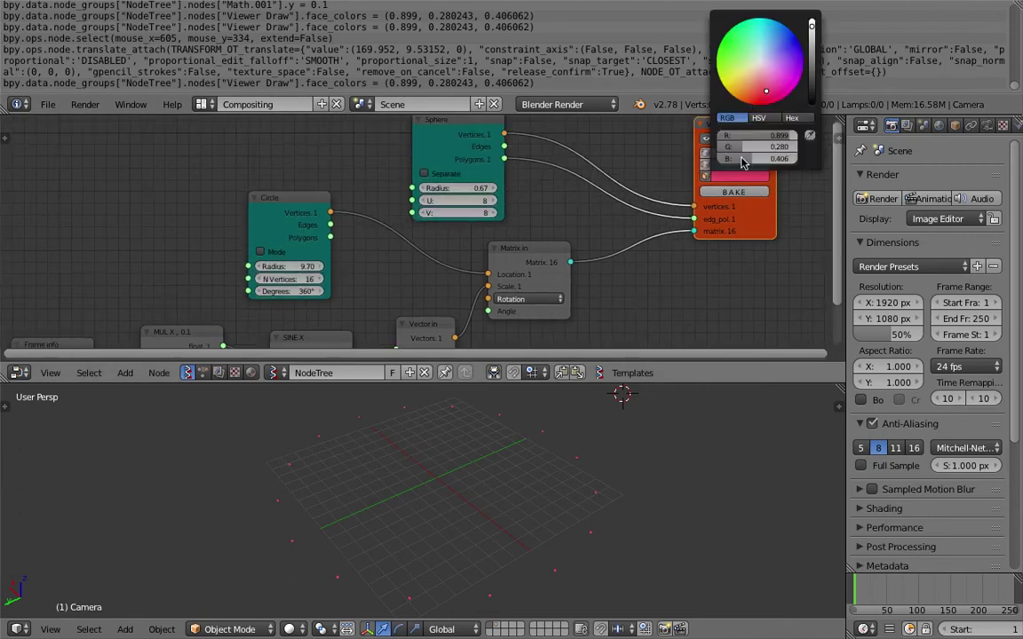
{"action": "left_click_drag", "start_coordinate": [775, 64], "coordinate": [759, 106]}
Step: Set the Viewer Draw face colour to pale mint with R 0.701, G 0.899, B 0.819
{"action": "middle_click_drag", "start_coordinate": [701, 309], "coordinate": [726, 307]}
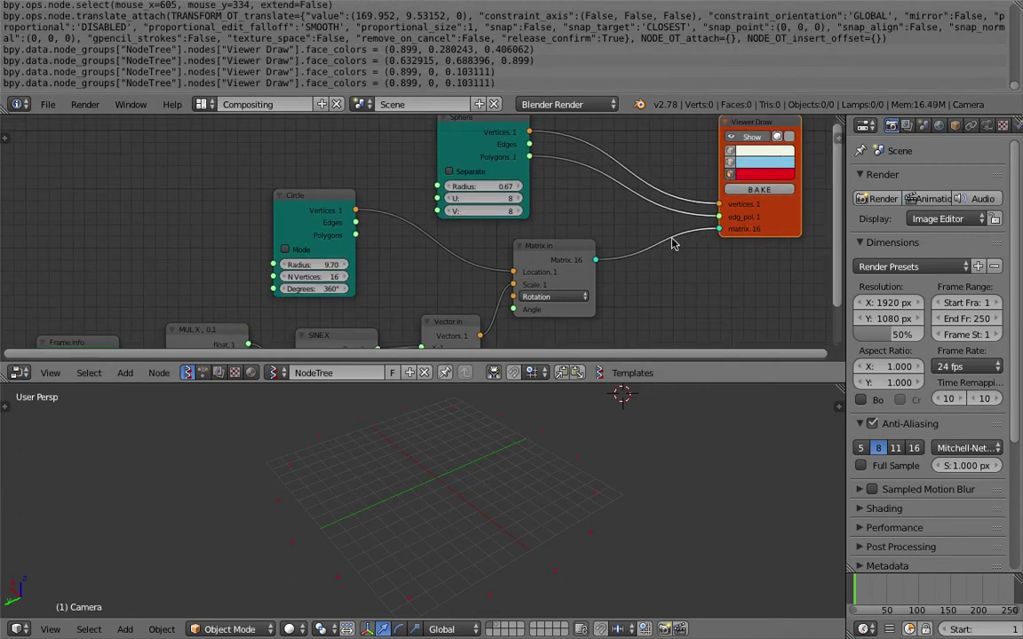
{"action": "middle_click_drag", "start_coordinate": [688, 259], "coordinate": [683, 259]}
{"action": "left_click", "coordinate": [758, 175]}
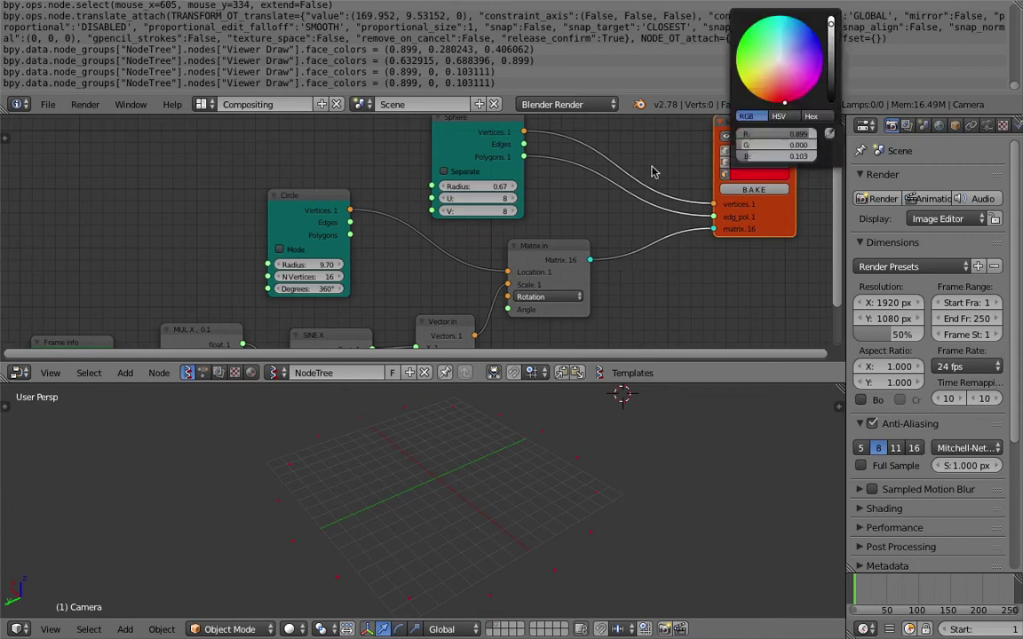
{"action": "left_click", "coordinate": [749, 174]}
{"action": "left_click_drag", "start_coordinate": [778, 59], "coordinate": [775, 50]}
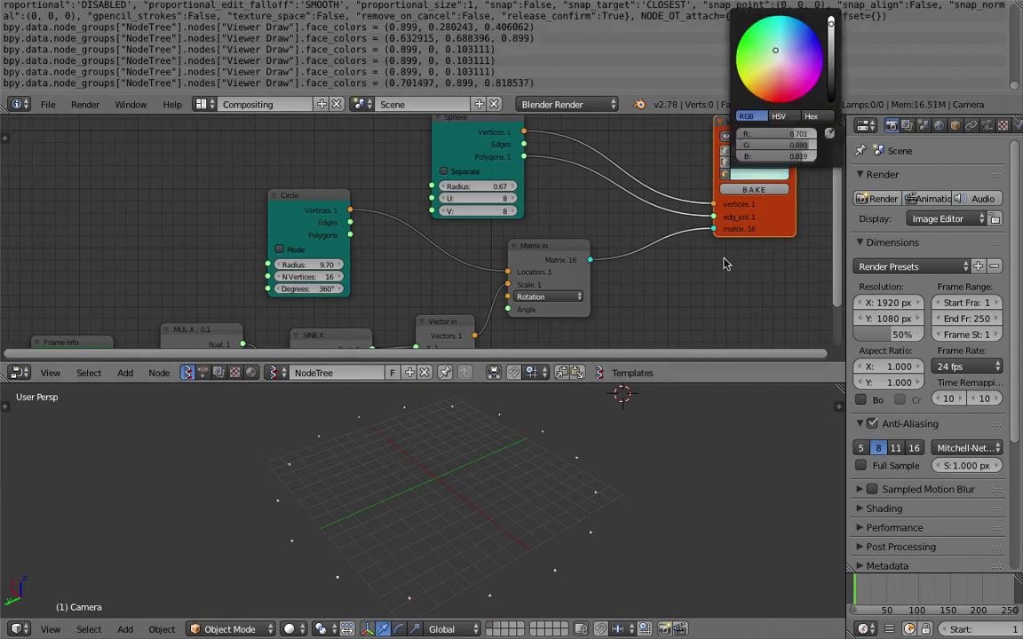
Step: Copy the latest Viewer Draw face_colors command from the Info log and create a new Animation Nodes tree
{"action": "middle_click_drag", "start_coordinate": [676, 514], "coordinate": [661, 518]}
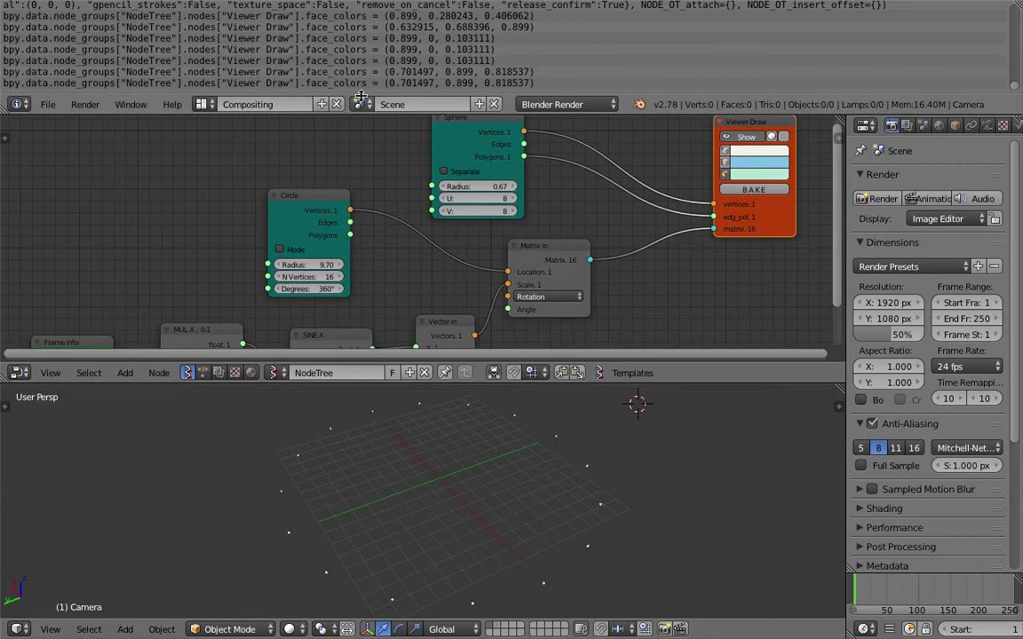
{"action": "left_click", "coordinate": [364, 87]}
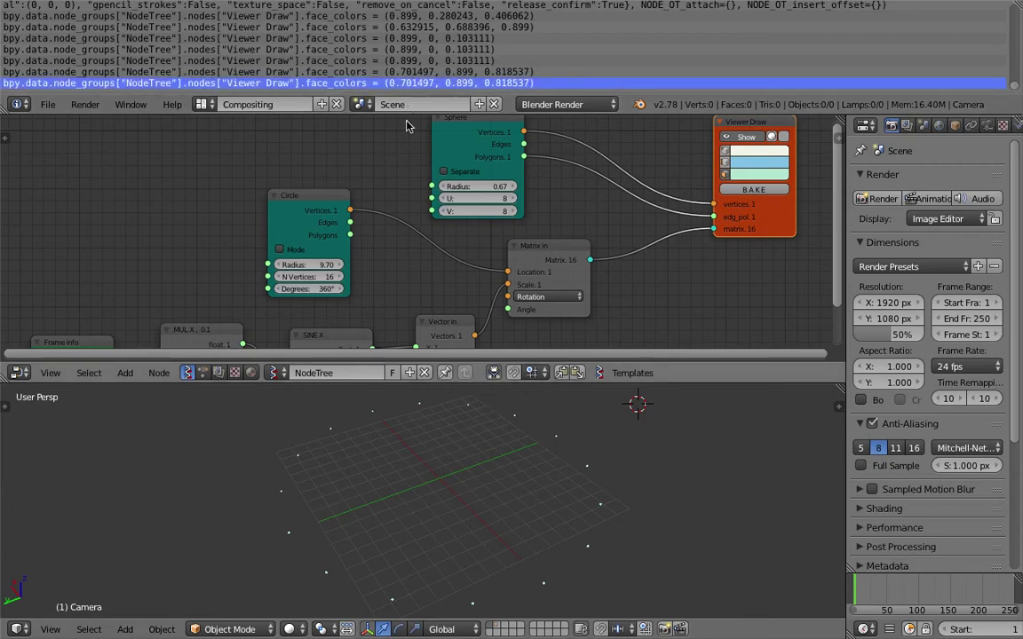
{"action": "left_click", "coordinate": [205, 374]}
{"action": "left_click", "coordinate": [340, 373]}
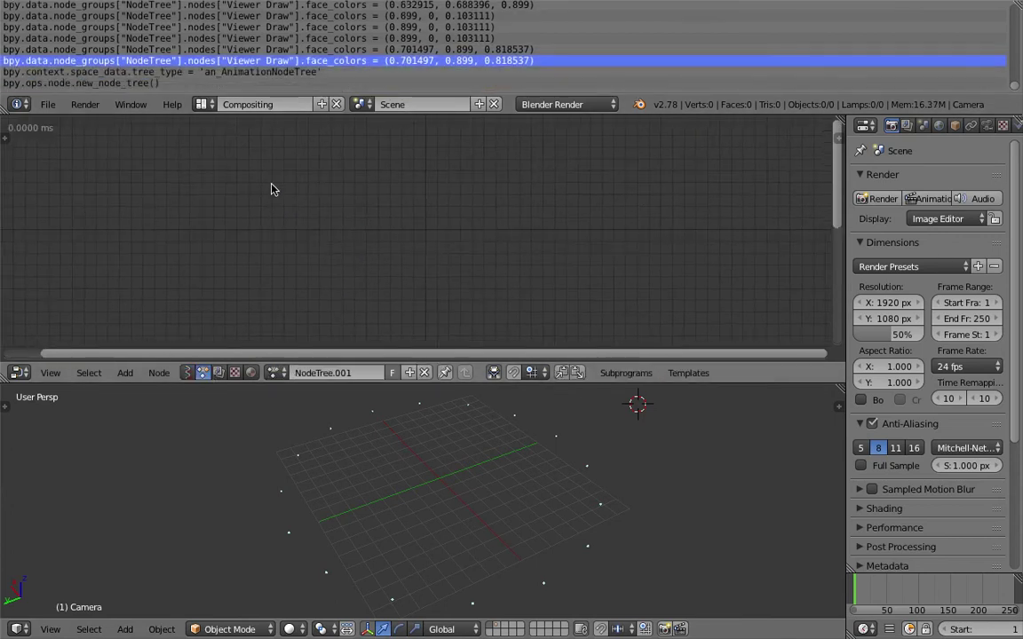
{"action": "key", "text": "shift+a"}
{"action": "left_click", "coordinate": [271, 189]}
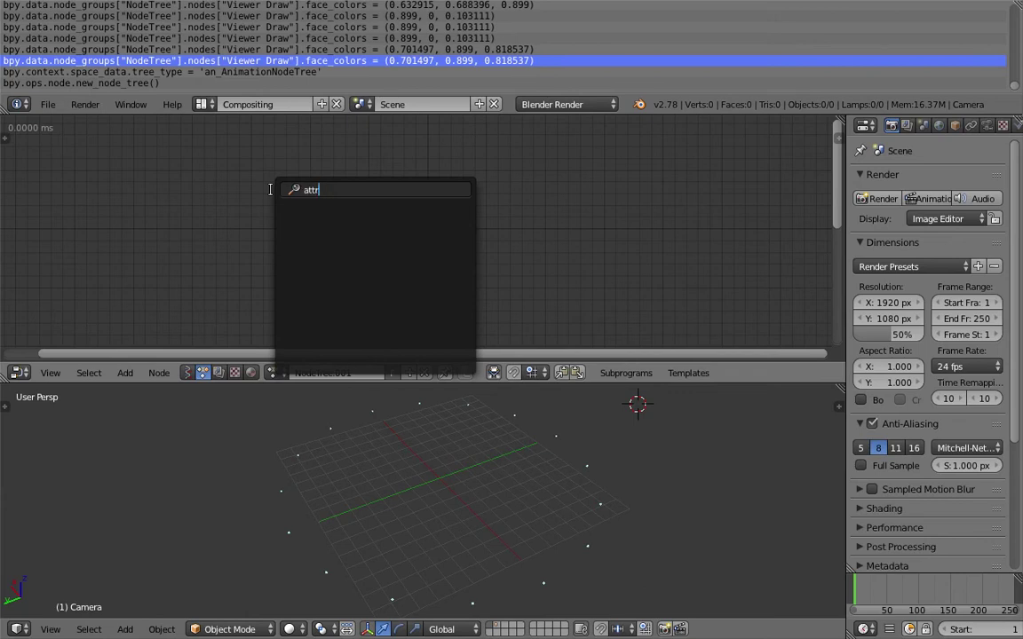
{"action": "key", "text": "Escape"}
Step: Search the nodes for "attr" and add an Object Attribute Output node to the new tree
{"action": "key", "text": "shift+a"}
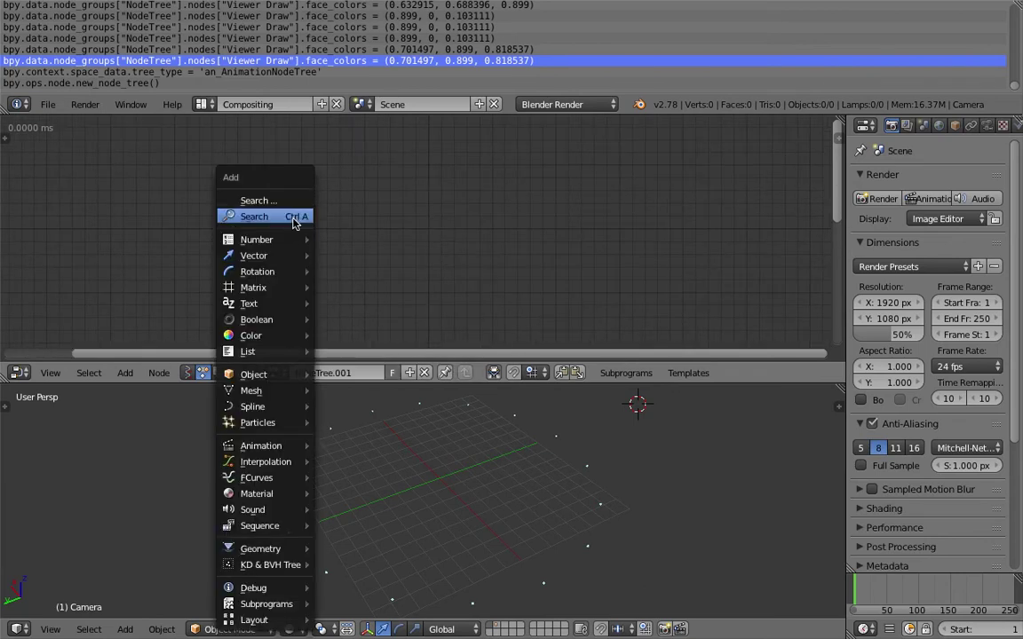
{"action": "left_click", "coordinate": [293, 220]}
{"action": "type", "text": "attr"}
{"action": "key", "text": "Down"}
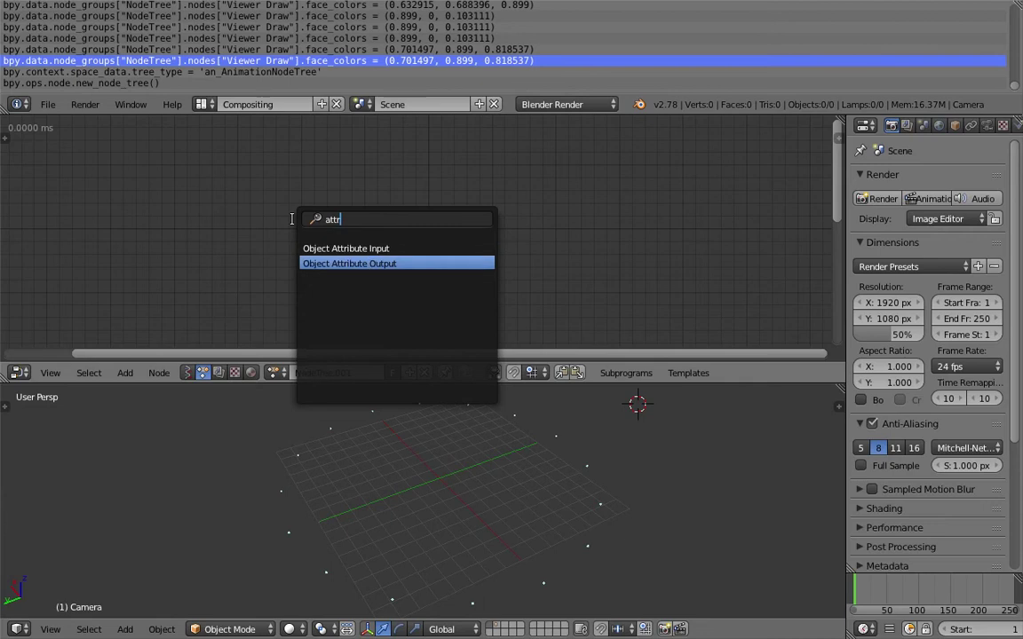
{"action": "key", "text": "Return"}
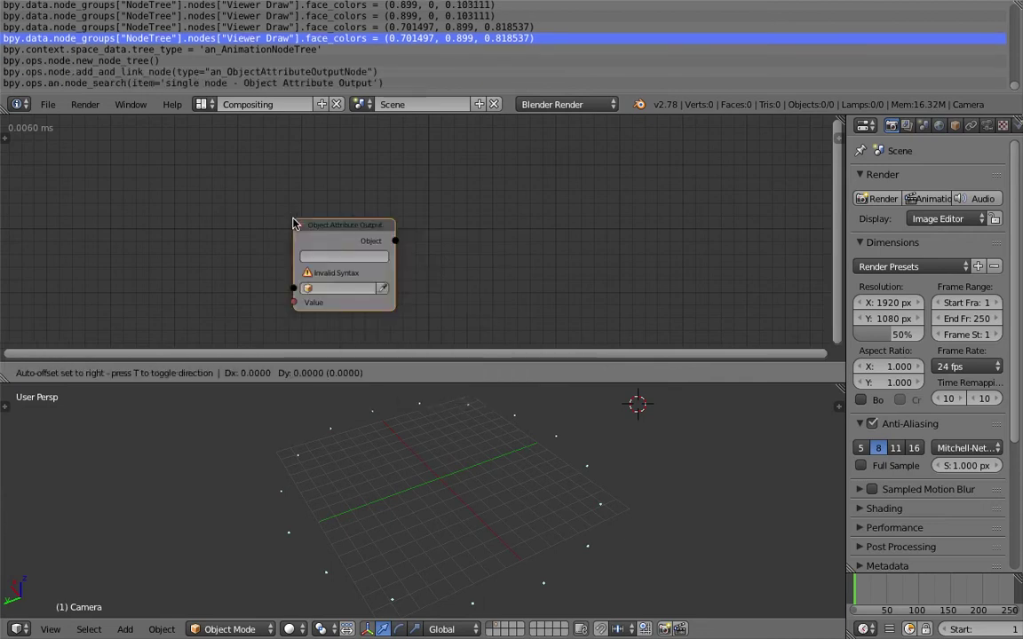
{"action": "left_click", "coordinate": [293, 219]}
Step: Paste the copied face_colors command into the Object Attribute Output node's attribute path and widen the node to show it
{"action": "left_click", "coordinate": [344, 256]}
{"action": "type", "text": "bpy.data.node_groups[\"NodeTree\"].nodes[\"Viewer Draw\"].face_colors = (0.701497, 0.899, 0.818537)"}
{"action": "left_click_drag", "start_coordinate": [367, 257], "coordinate": [696, 278]}
{"action": "key", "text": "Return"}
Step: Trim the attribute path to bpy.data.node_groups["NodeTree"].nodes["Viewer Draw"].face_colors by deleting the value assignment, and save the scene over the existing file
{"action": "scroll", "coordinate": [696, 279], "scroll_direction": "up", "scroll_amount": 2}
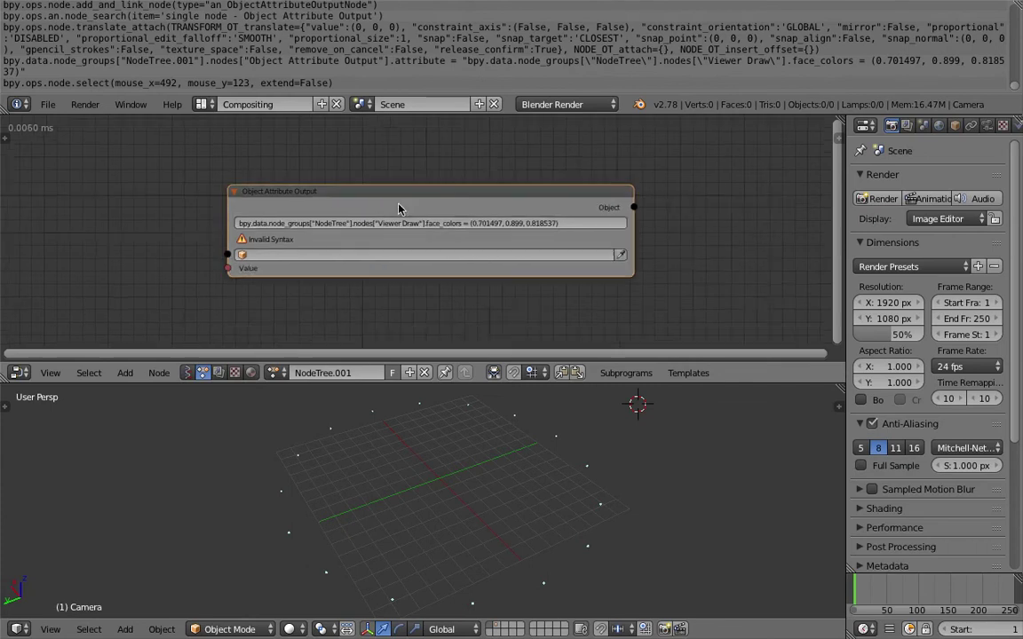
{"action": "scroll", "coordinate": [211, 229], "scroll_direction": "up", "scroll_amount": 1}
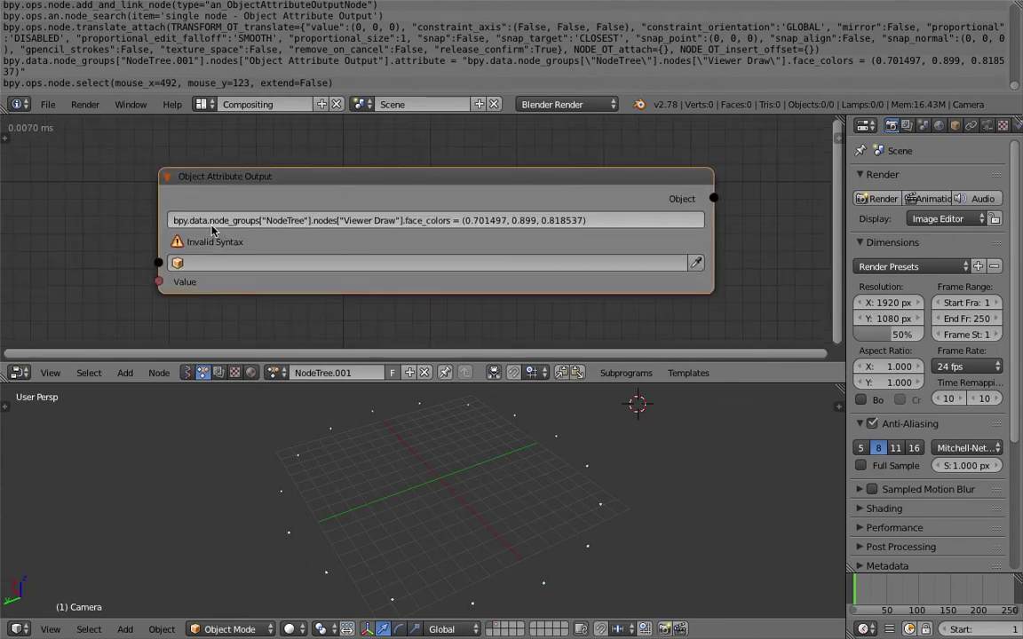
{"action": "left_click", "coordinate": [423, 223]}
{"action": "left_click", "coordinate": [462, 220]}
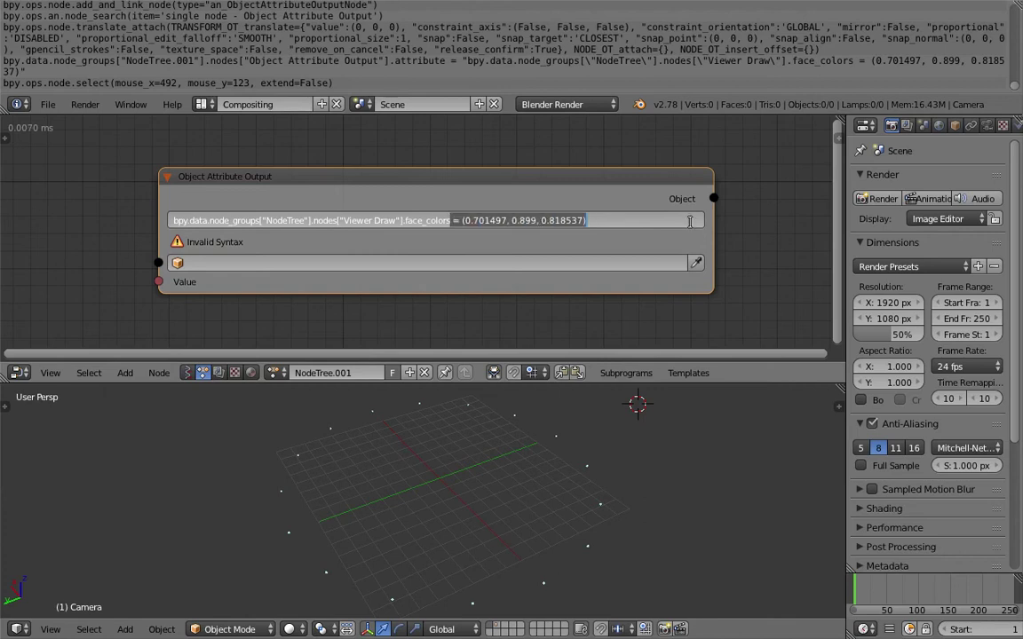
{"action": "key", "text": "BackSpace"}
{"action": "key", "text": "Return"}
{"action": "scroll", "coordinate": [413, 229], "scroll_direction": "down", "scroll_amount": 1}
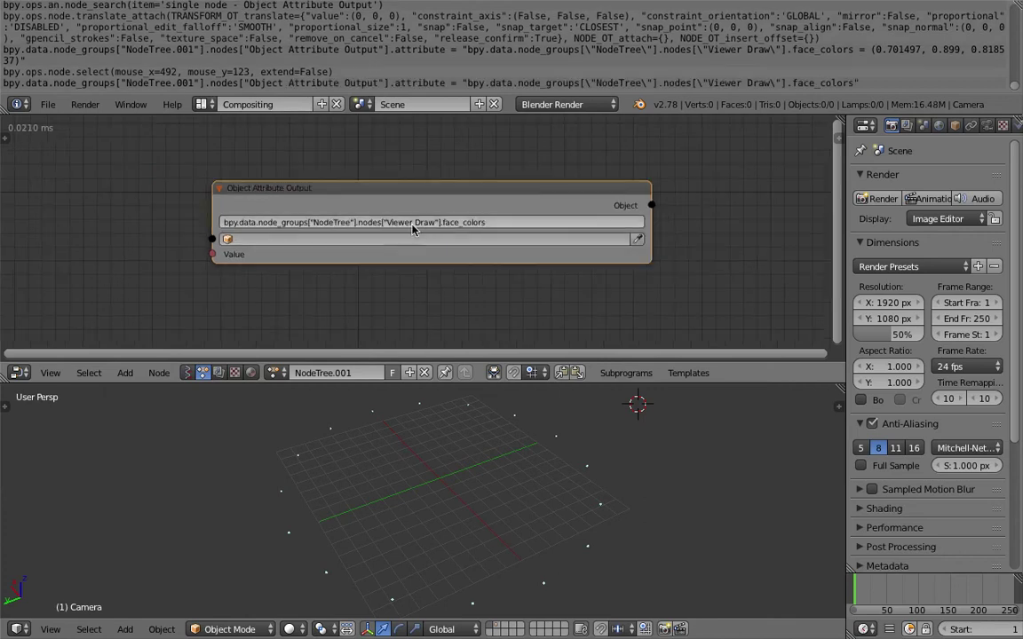
{"action": "middle_click_drag", "start_coordinate": [206, 169], "coordinate": [362, 172]}
{"action": "key", "text": "ctrl+s"}
{"action": "left_click", "coordinate": [360, 174]}
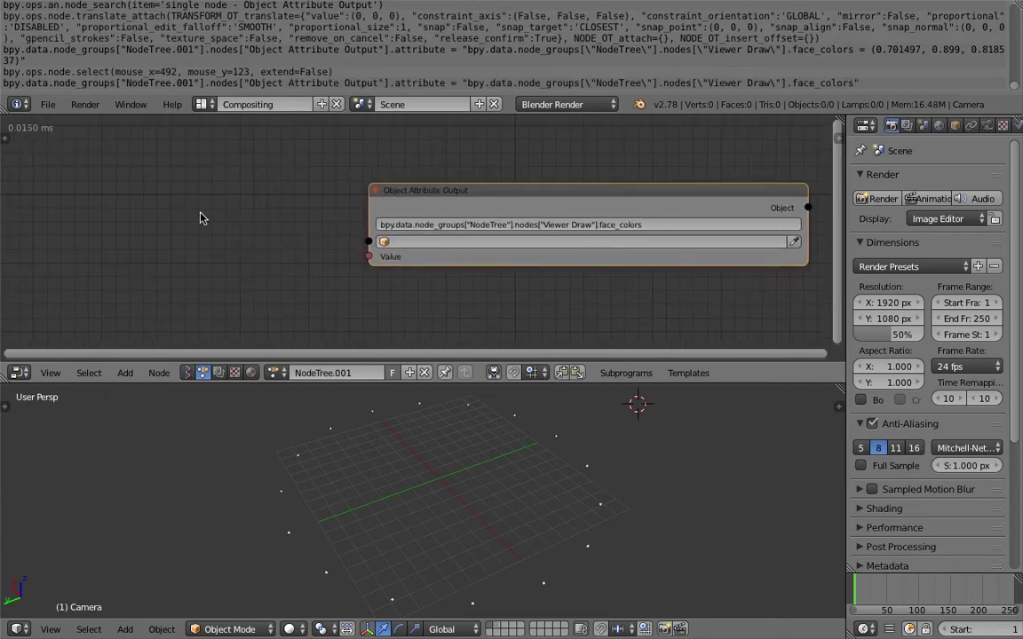
Step: Add a Combine Color node and link its Color output to the Value input of Object Attribute Output
{"action": "key", "text": "shift+a"}
{"action": "left_click", "coordinate": [200, 214]}
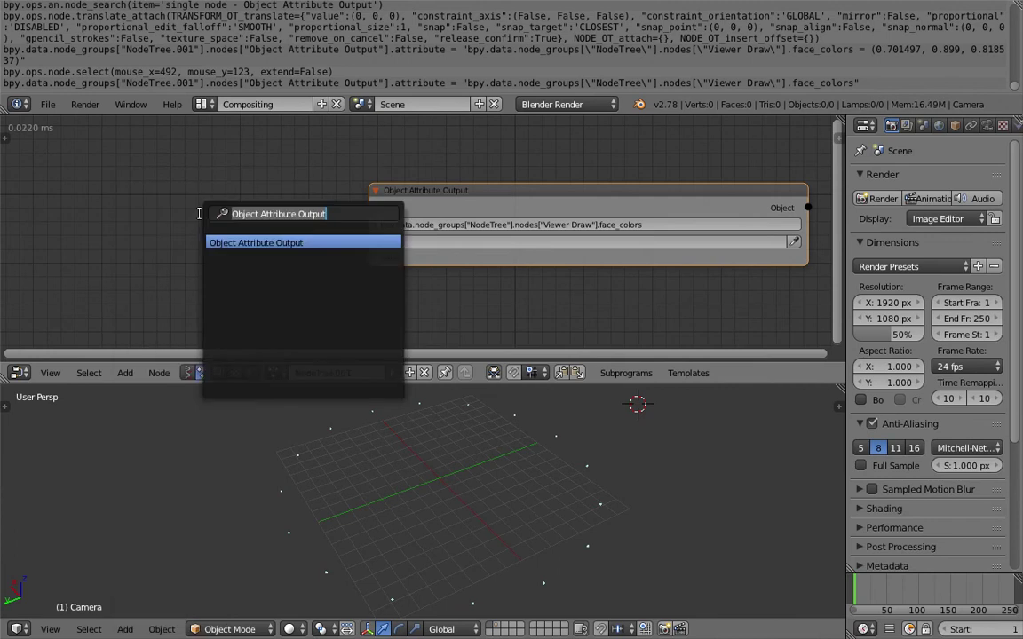
{"action": "type", "text": "col"}
{"action": "key", "text": "BackSpace"}
{"action": "type", "text": "mbine c"}
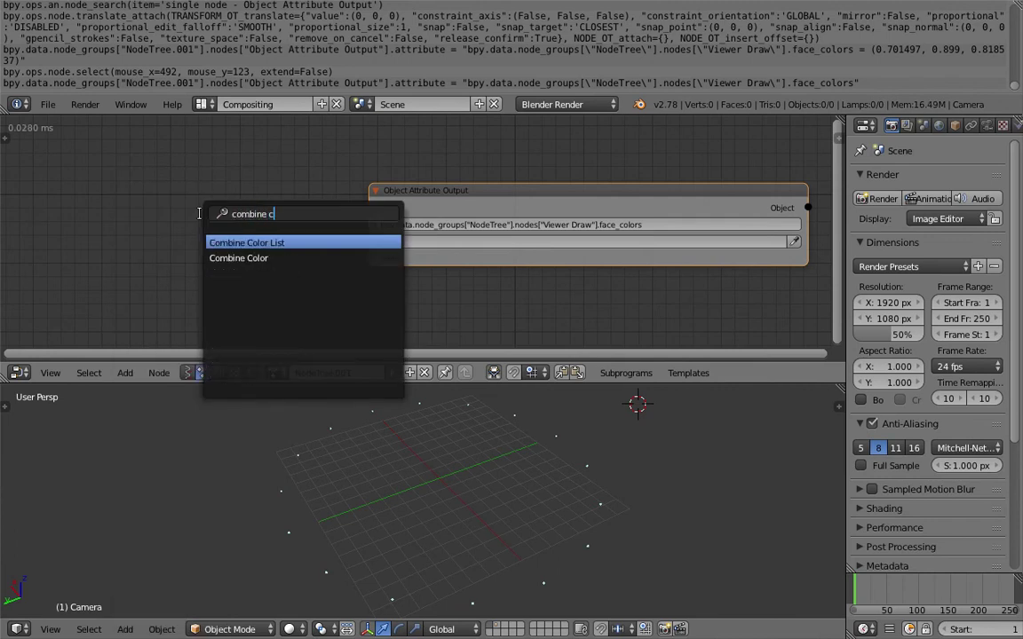
{"action": "key", "text": "Down"}
{"action": "key", "text": "Return"}
{"action": "left_click", "coordinate": [201, 214]}
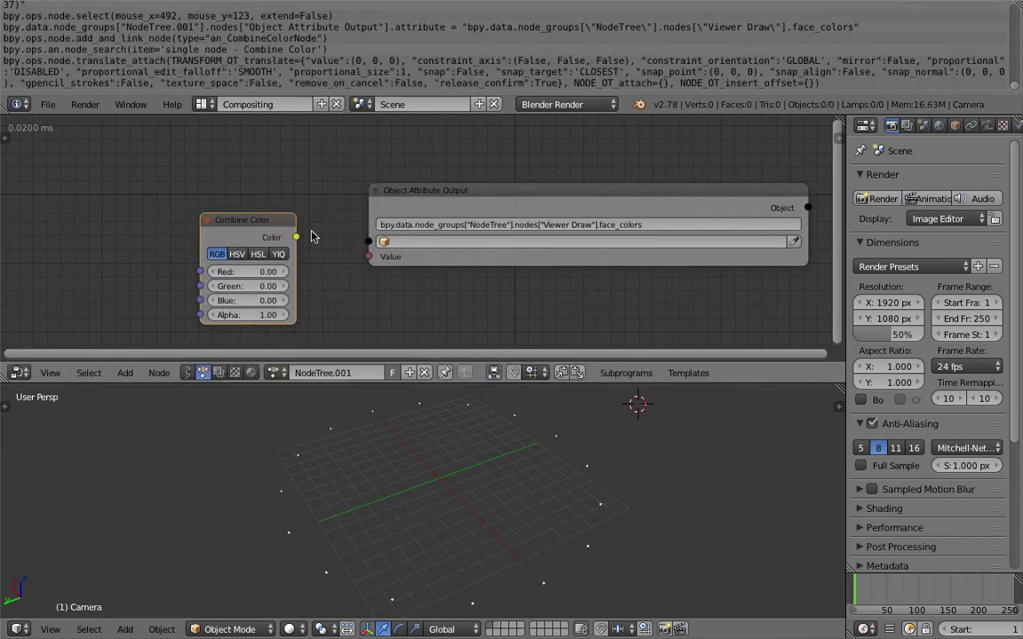
{"action": "left_click_drag", "start_coordinate": [291, 241], "coordinate": [369, 256]}
Step: Set Combine Color to RGB 0.75, 1.20, 1.98, and switch it to HSV with Hue 1.00, Saturation 1.54 and Value 1.00
{"action": "mouse_move", "coordinate": [271, 283]}
{"action": "left_mouse_down"}
{"action": "mouse_move", "coordinate": [255, 264]}
{"action": "mouse_move", "coordinate": [284, 257]}
{"action": "mouse_move", "coordinate": [274, 298]}
{"action": "left_mouse_up"}
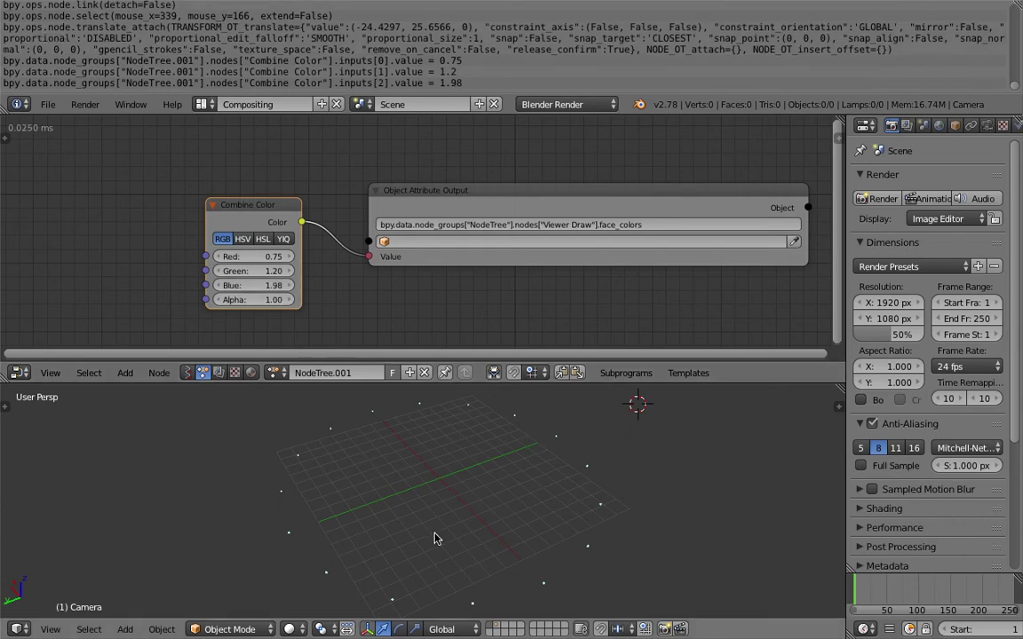
{"action": "left_click", "coordinate": [242, 239]}
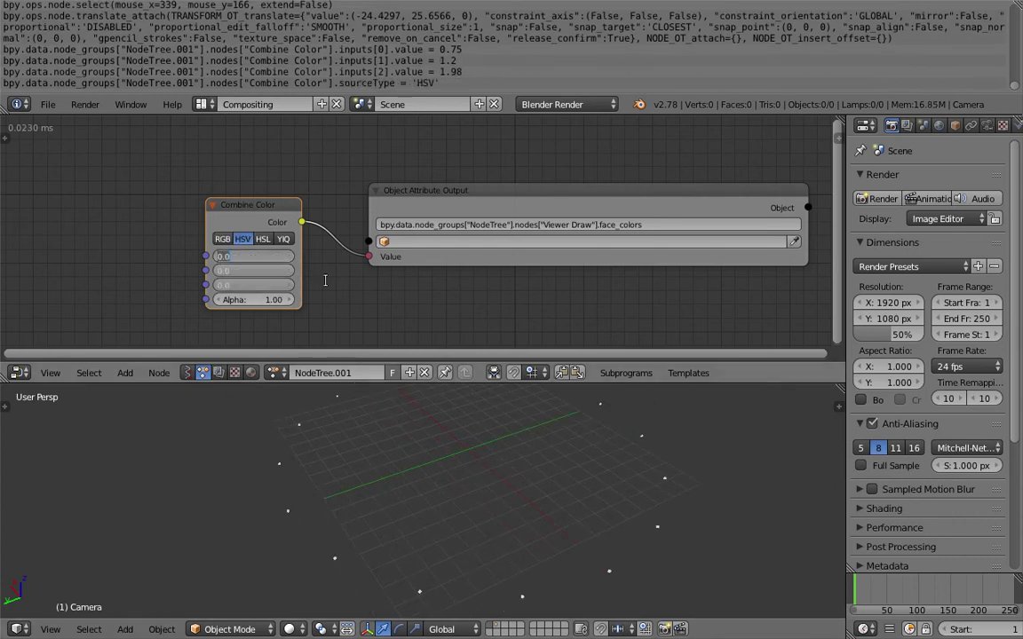
{"action": "left_click_drag", "start_coordinate": [253, 271], "coordinate": [301, 270]}
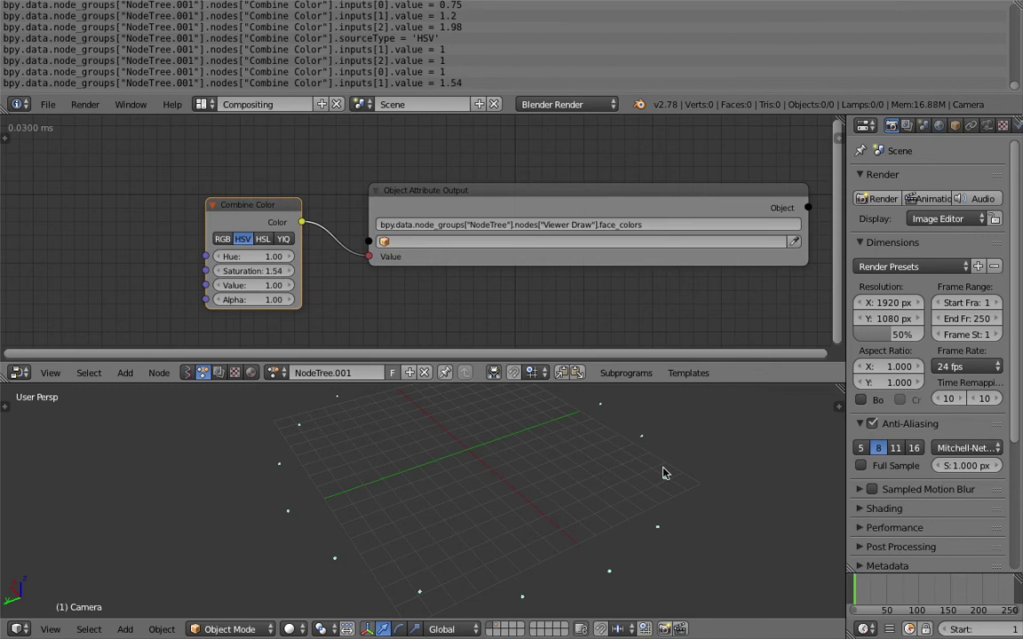
Step: Go to frame 104 and set the Combine Color node's Hue to 3.13
{"action": "left_click", "coordinate": [875, 595]}
{"action": "left_click_drag", "start_coordinate": [890, 583], "coordinate": [921, 582]}
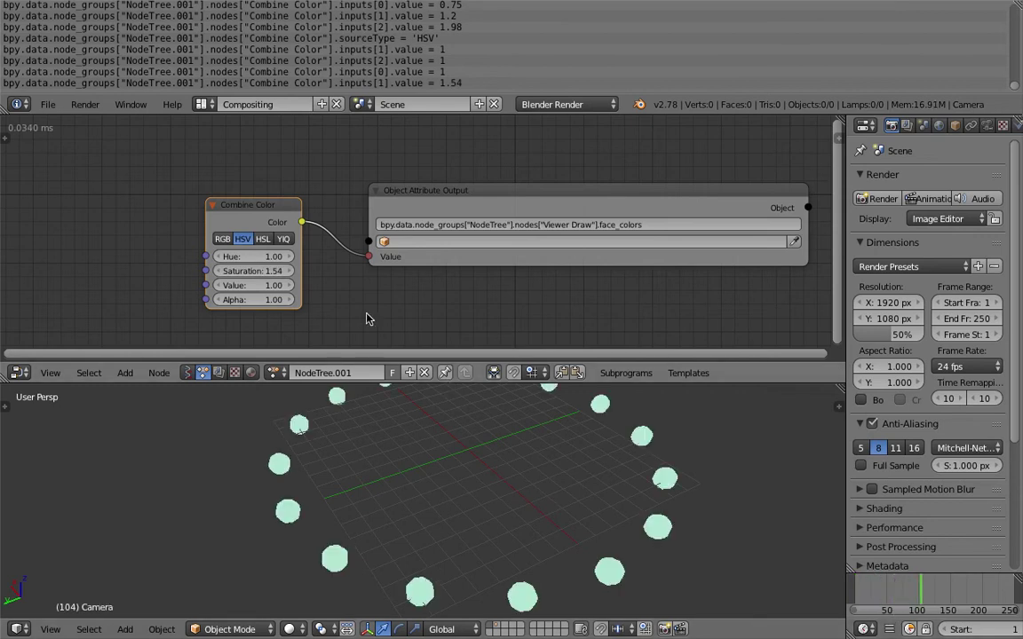
{"action": "left_click_drag", "start_coordinate": [252, 257], "coordinate": [274, 256]}
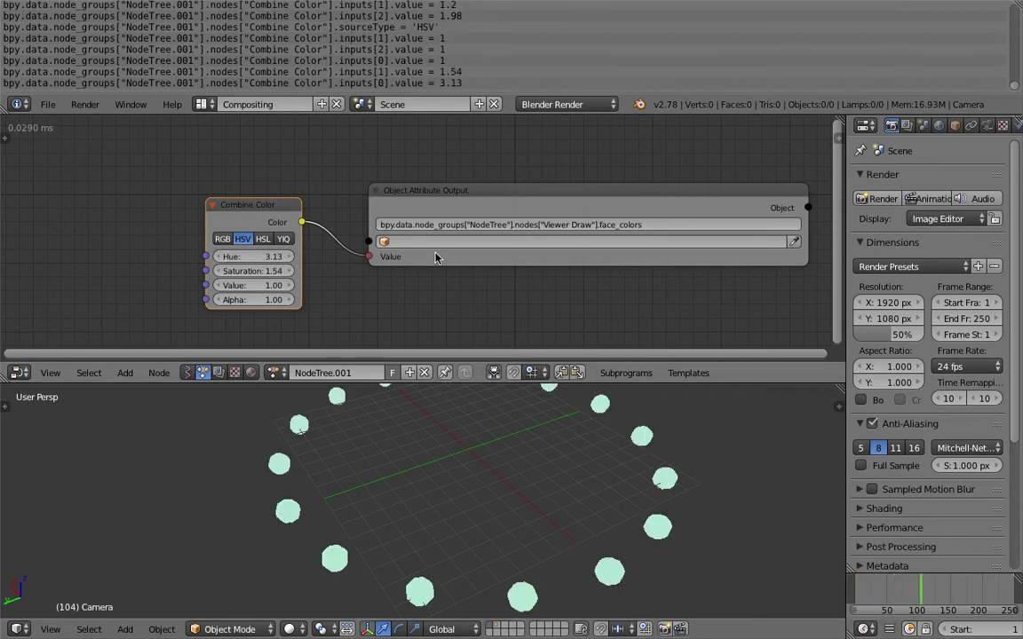
Step: Assign Camera as the target object of the Object Attribute Output node
{"action": "left_click", "coordinate": [427, 241]}
{"action": "left_click", "coordinate": [395, 263]}
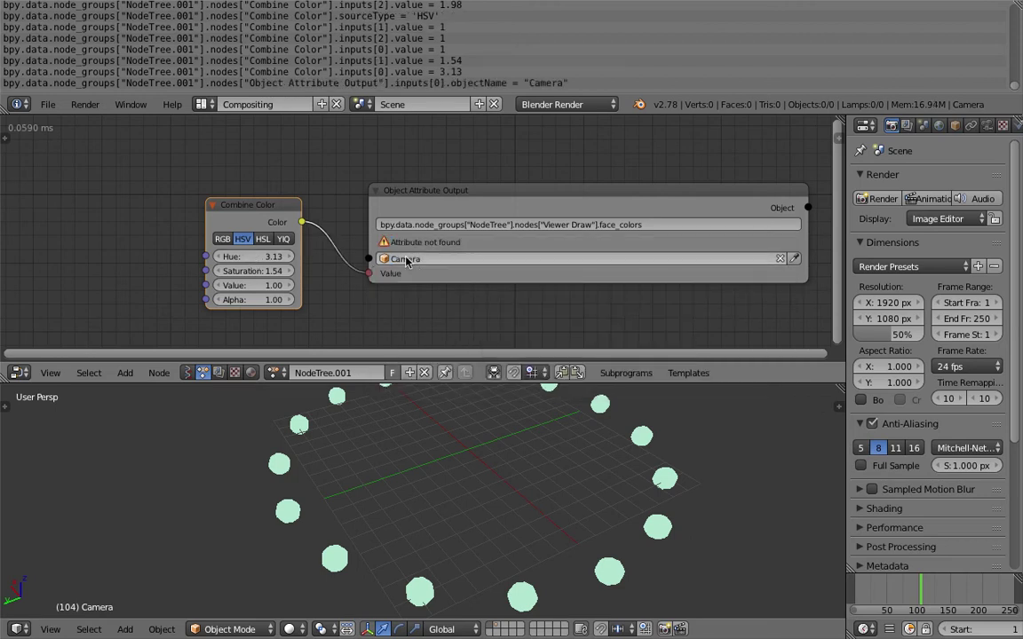
{"action": "middle_click_drag", "start_coordinate": [404, 259], "coordinate": [306, 256]}
{"action": "scroll", "coordinate": [351, 256], "scroll_direction": "up", "scroll_amount": 3}
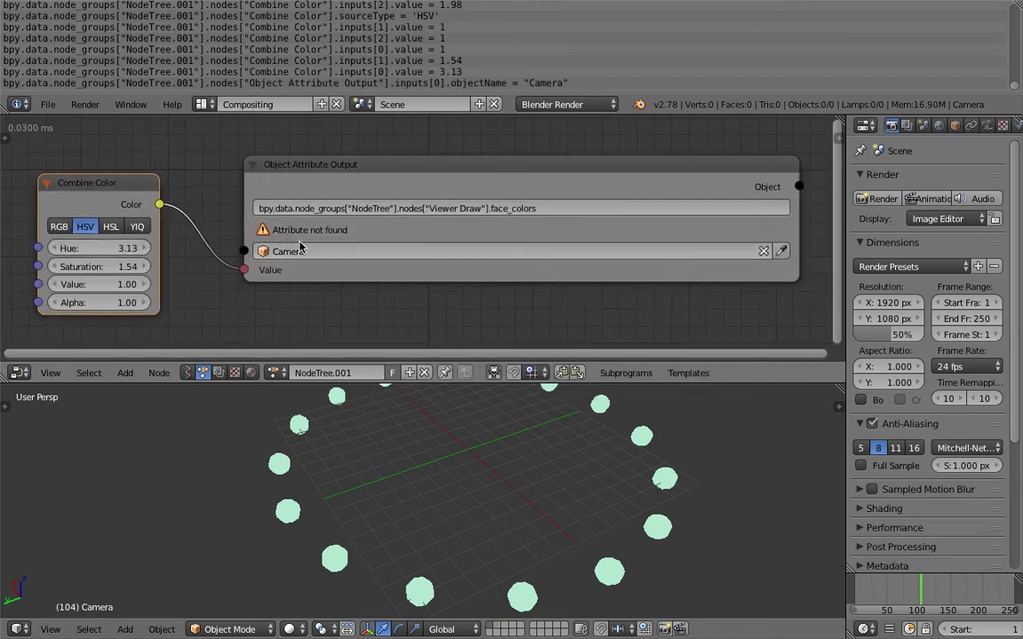
{"action": "left_click", "coordinate": [306, 254]}
{"action": "key", "text": "Escape"}
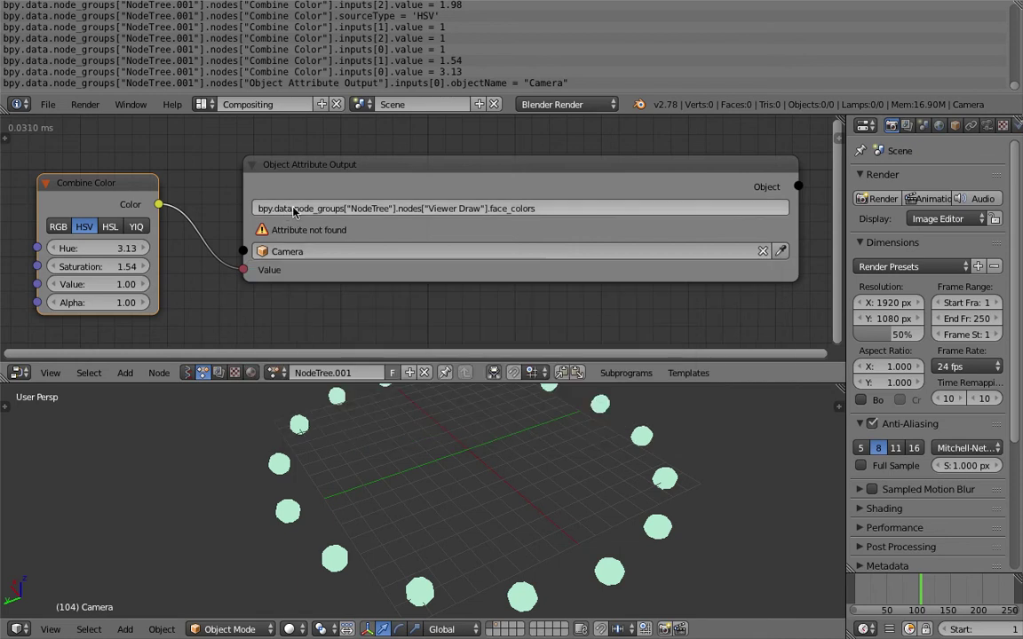
Step: Spread the Combine Color and Object Attribute Output nodes apart to free space above the attribute node
{"action": "scroll", "coordinate": [298, 224], "scroll_direction": "down", "scroll_amount": 1}
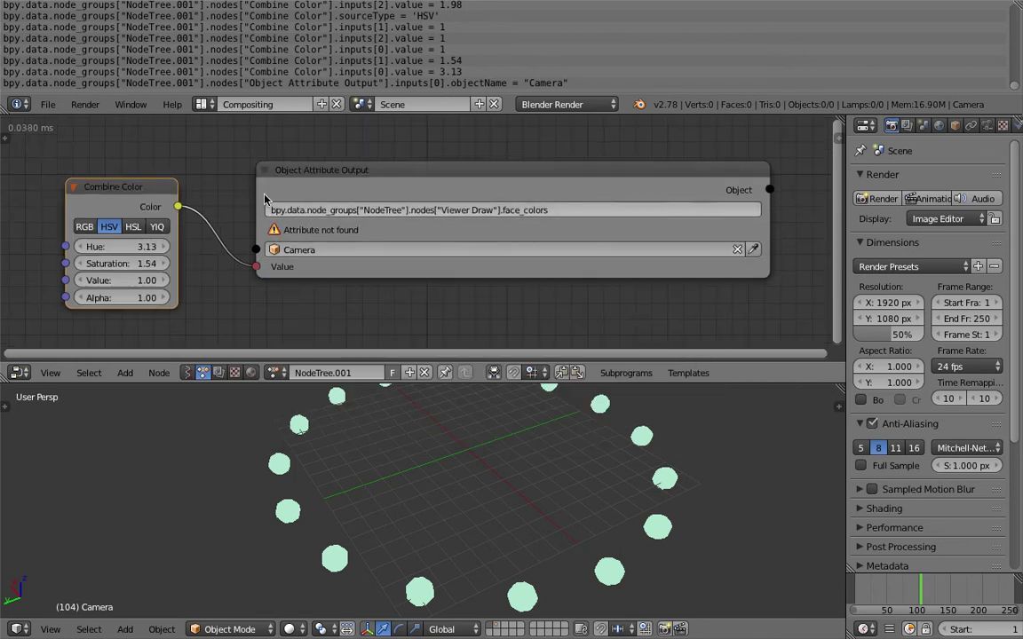
{"action": "left_click_drag", "start_coordinate": [306, 173], "coordinate": [303, 164]}
{"action": "scroll", "coordinate": [266, 196], "scroll_direction": "down", "scroll_amount": 1}
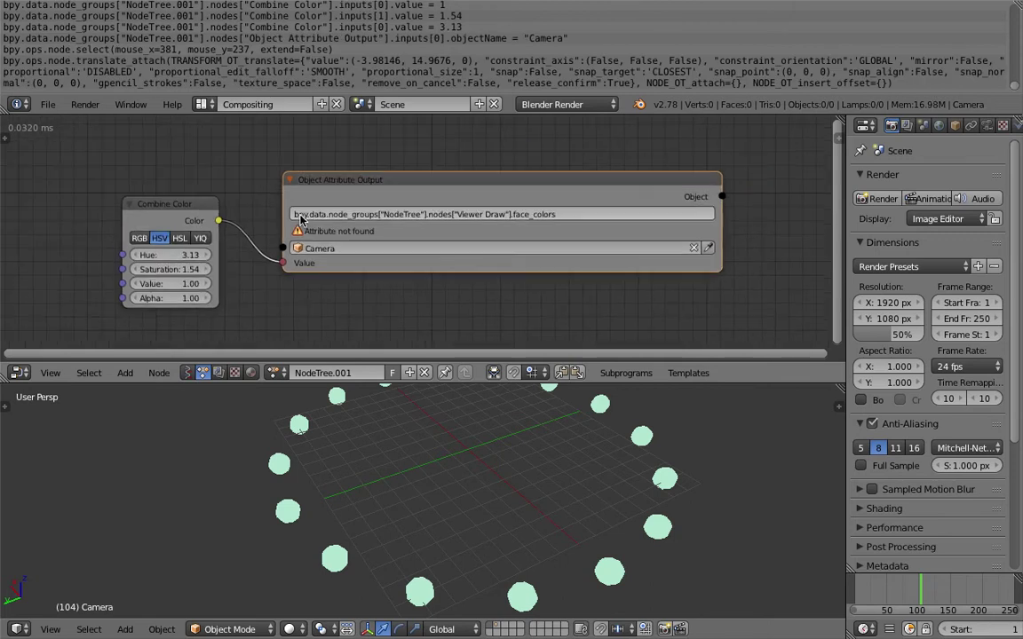
{"action": "left_click_drag", "start_coordinate": [166, 209], "coordinate": [126, 210]}
{"action": "left_click_drag", "start_coordinate": [395, 182], "coordinate": [415, 254]}
Step: Add a Script node above the Object Attribute Output node
{"action": "middle_click_drag", "start_coordinate": [380, 164], "coordinate": [376, 180]}
{"action": "key", "text": "shift+a"}
{"action": "left_click", "coordinate": [375, 180]}
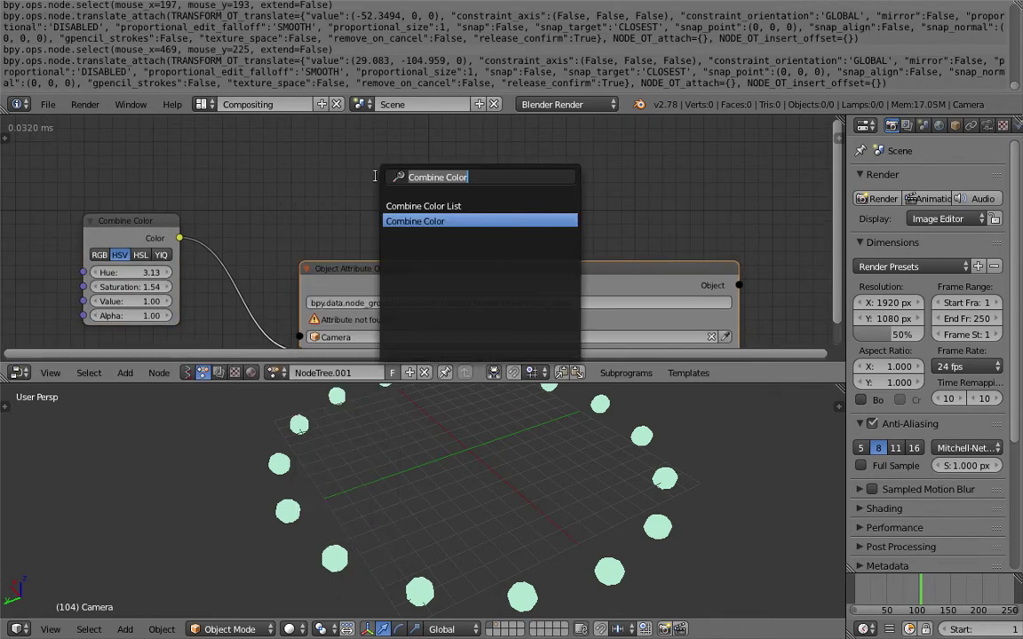
{"action": "type", "text": "scrip"}
{"action": "key", "text": "Return"}
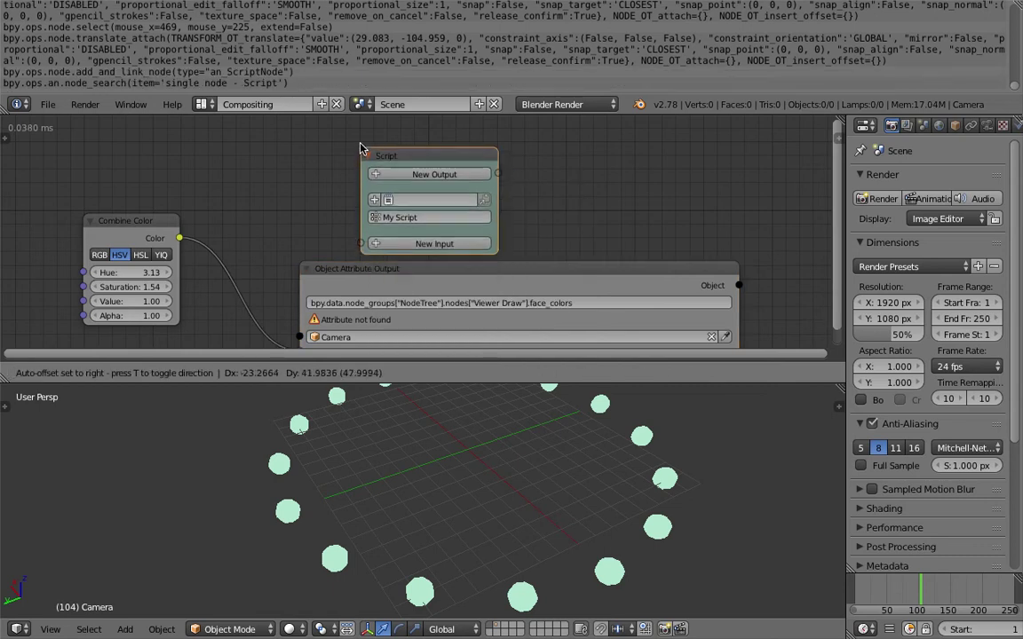
Step: Create a text block for the Script node, open it in a text editor beside the 3D view, and paste the copied face_colors command
{"action": "left_click", "coordinate": [374, 196]}
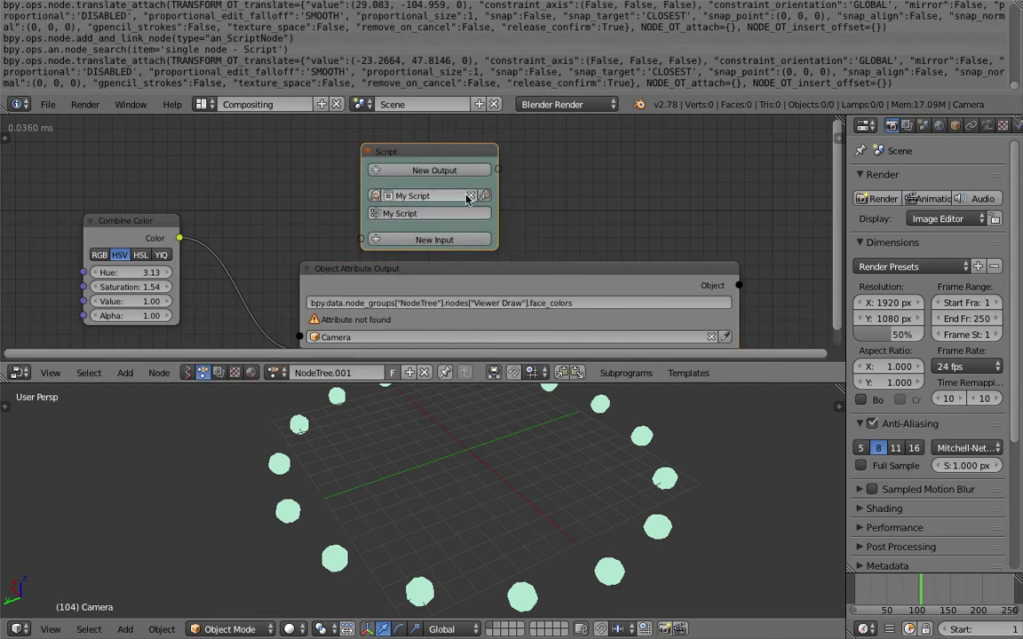
{"action": "left_click", "coordinate": [383, 199]}
{"action": "left_click", "coordinate": [160, 492]}
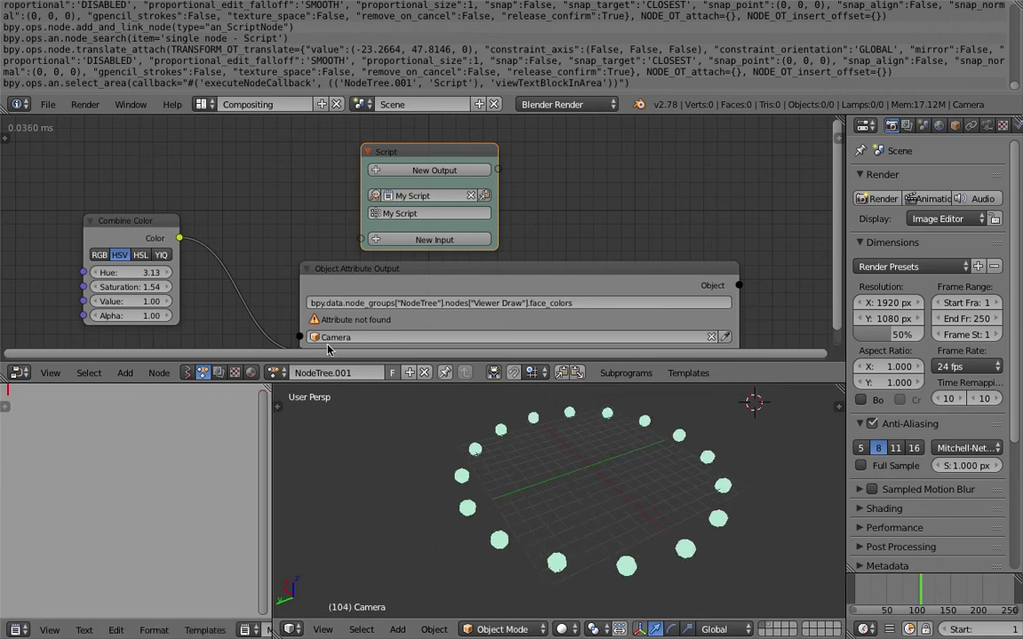
{"action": "key", "text": "ctrl+v"}
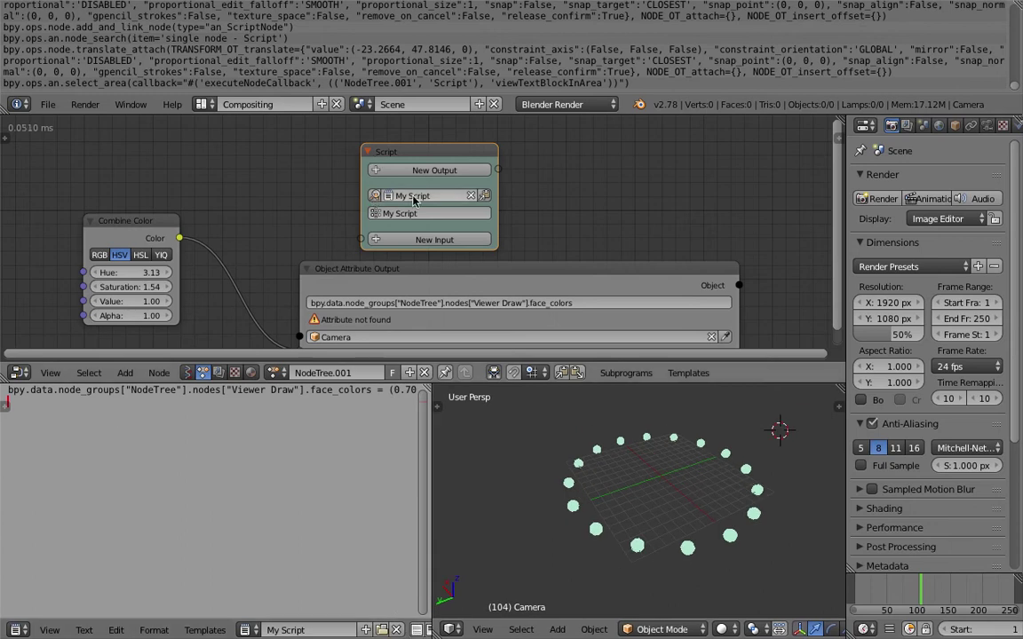
Step: Add a Color input to the Script node
{"action": "left_click", "coordinate": [427, 239]}
{"action": "type", "text": "c"}
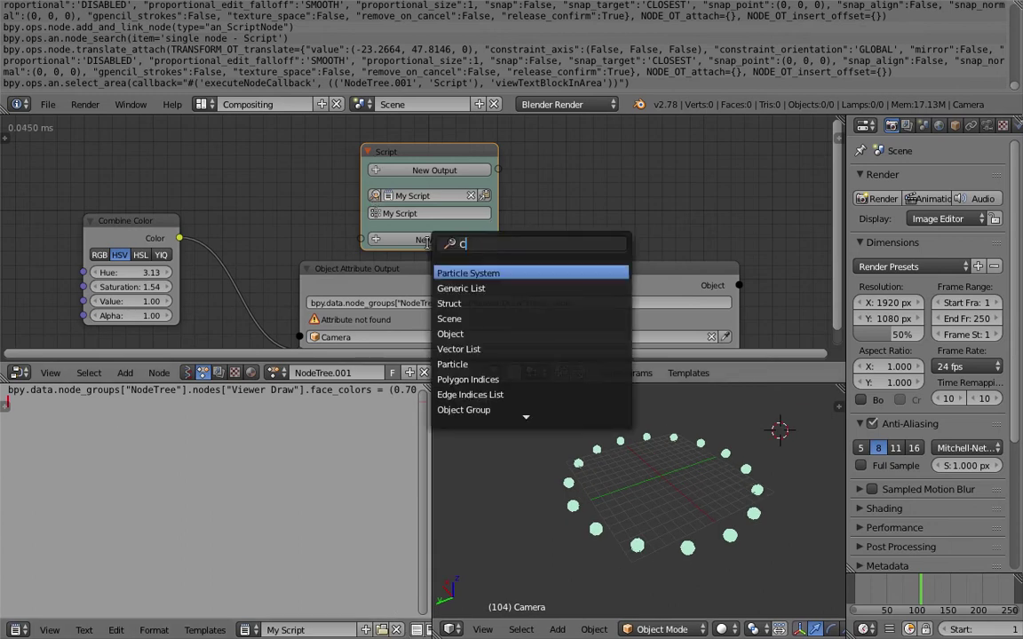
{"action": "type", "text": "olor"}
{"action": "key", "text": "Return"}
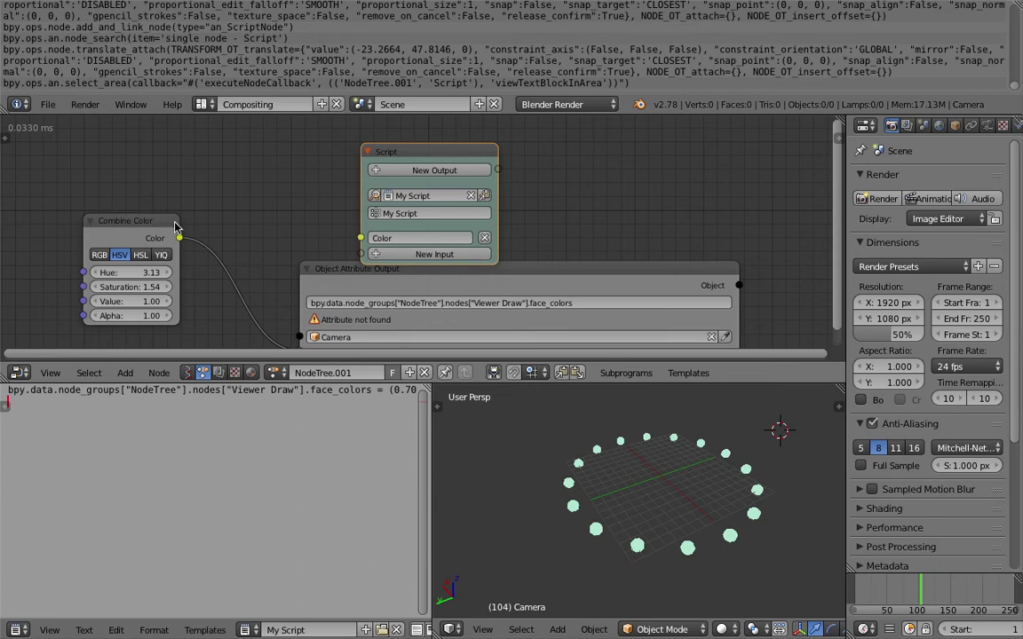
Step: Add an Invoke Subprogram node for My Script beside the Script node and link Combine Color's output to its Color input
{"action": "key", "text": "shift+a"}
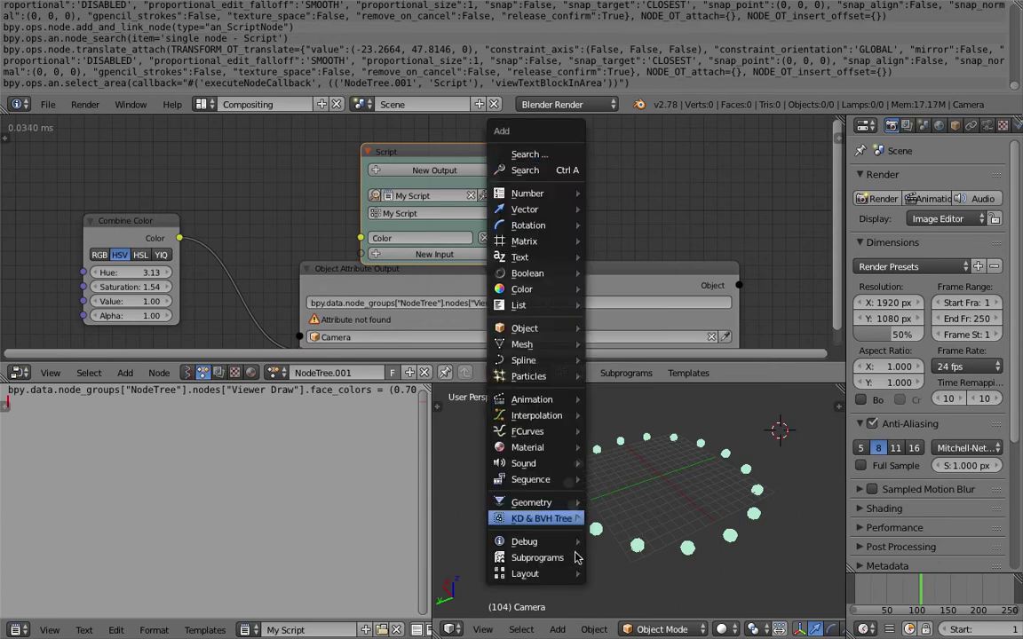
{"action": "mouse_move", "coordinate": [573, 557]}
{"action": "left_click", "coordinate": [630, 480]}
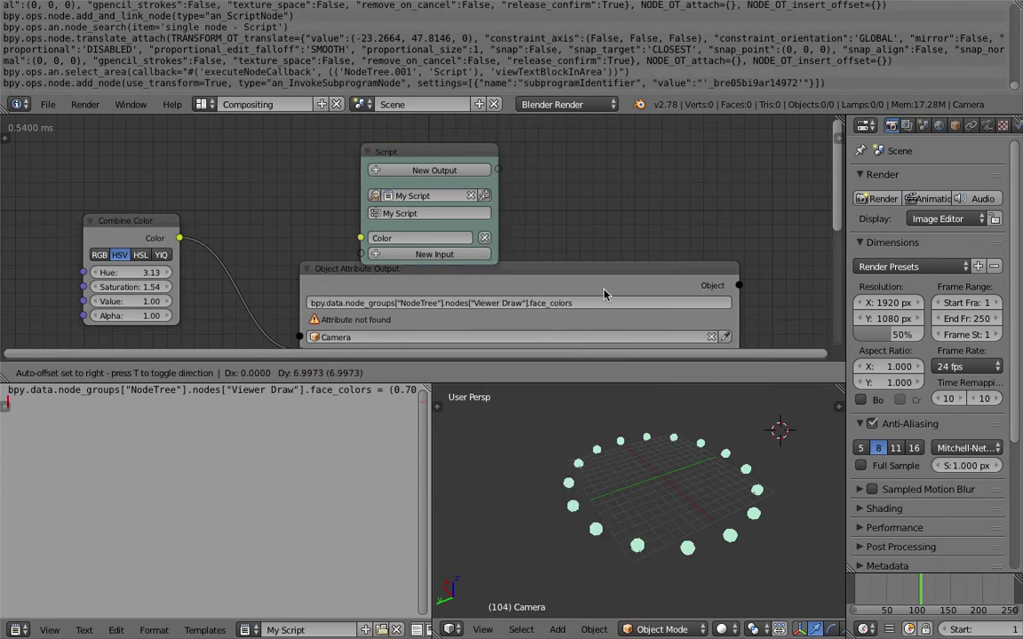
{"action": "left_click", "coordinate": [577, 201]}
{"action": "left_click_drag", "start_coordinate": [561, 232], "coordinate": [184, 244]}
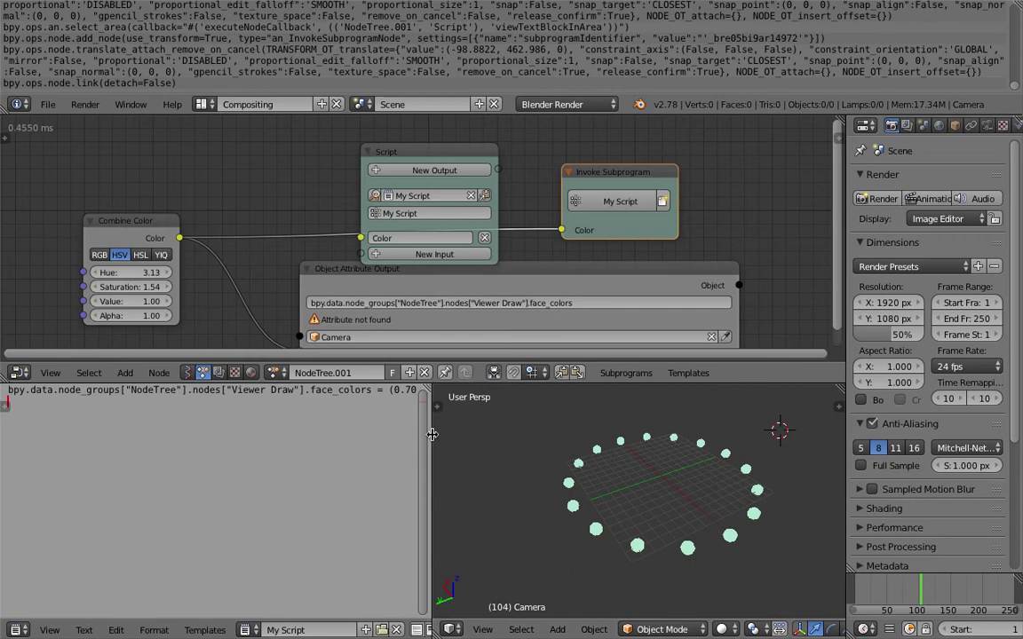
Step: Widen the text editor and replace the colour tuple in the face_colors line with the variable Color
{"action": "left_click_drag", "start_coordinate": [432, 434], "coordinate": [569, 432]}
{"action": "left_click_drag", "start_coordinate": [391, 391], "coordinate": [701, 391]}
{"action": "key", "text": "l"}
{"action": "key", "text": "o"}
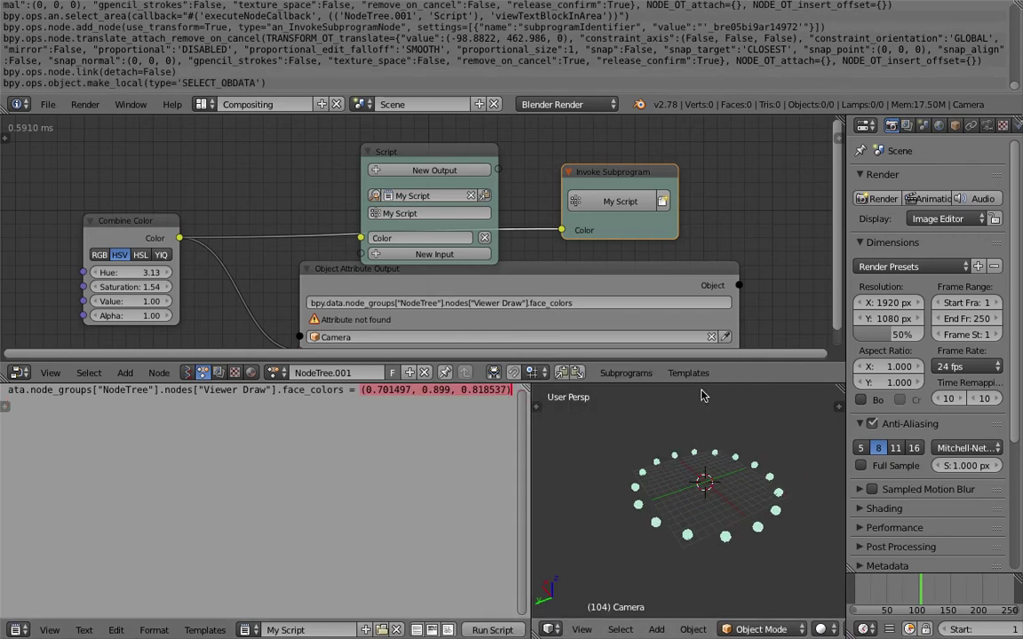
{"action": "type", "text": "Color"}
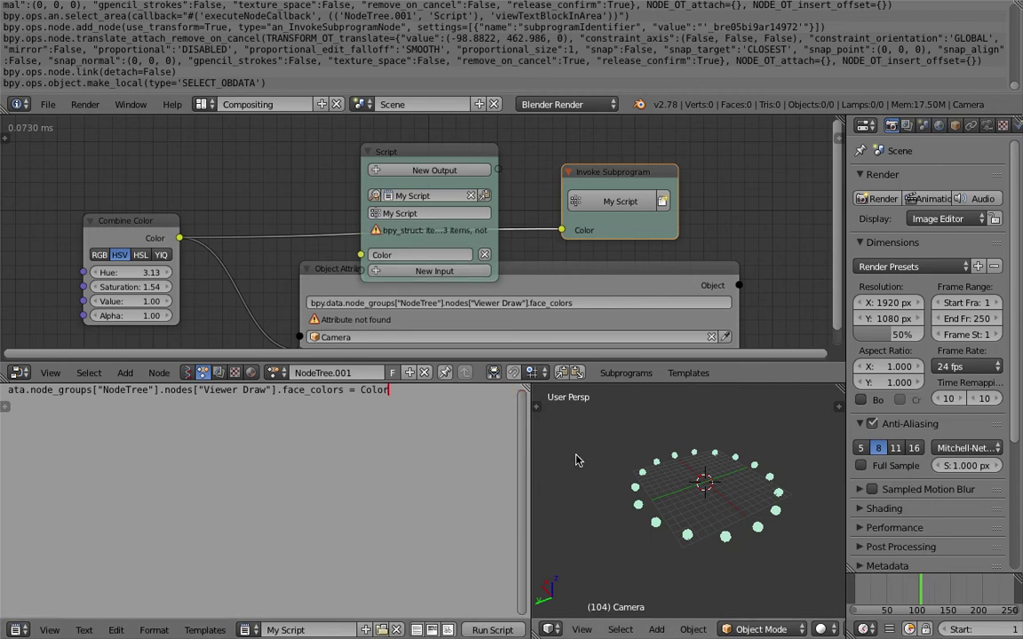
{"action": "left_click", "coordinate": [575, 458]}
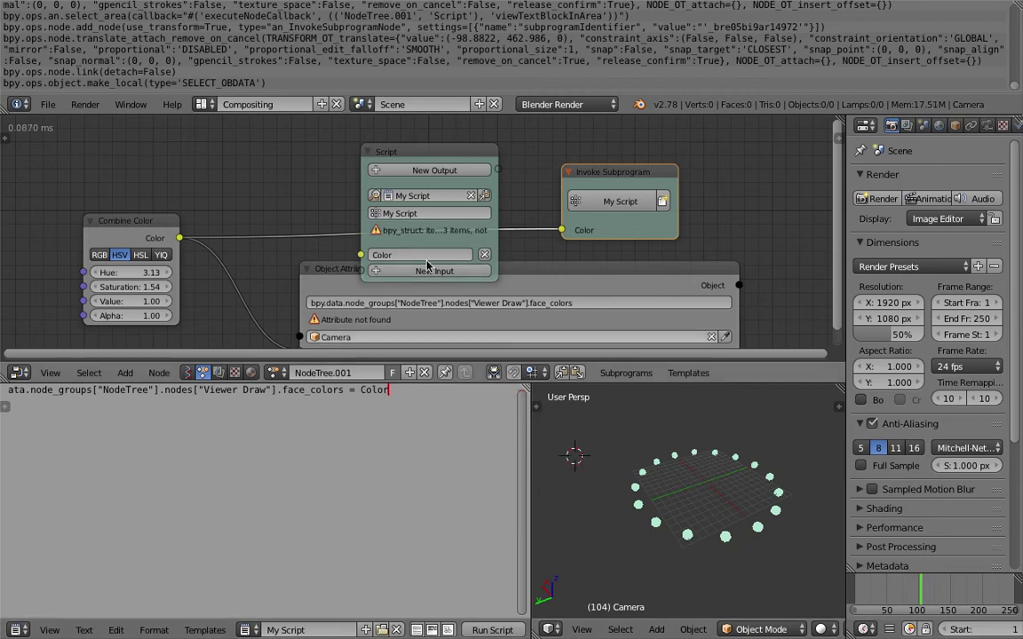
Step: Unpack the input as r,g,b,a = Color above the face_colors line and assign (r,g,b) to face_colors
{"action": "left_click_drag", "start_coordinate": [444, 145], "coordinate": [471, 87]}
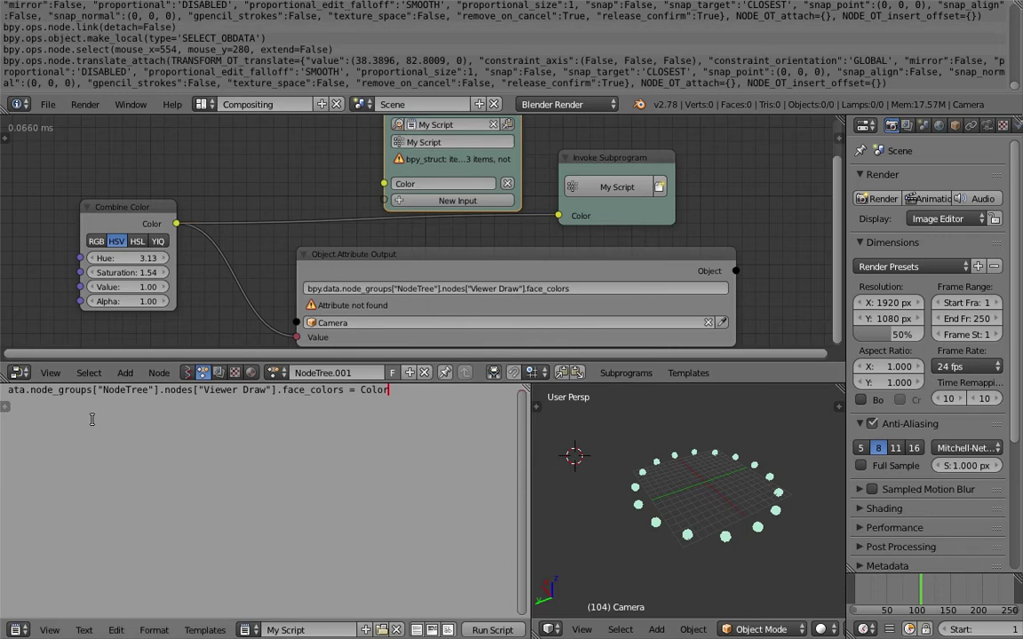
{"action": "key", "text": "Return"}
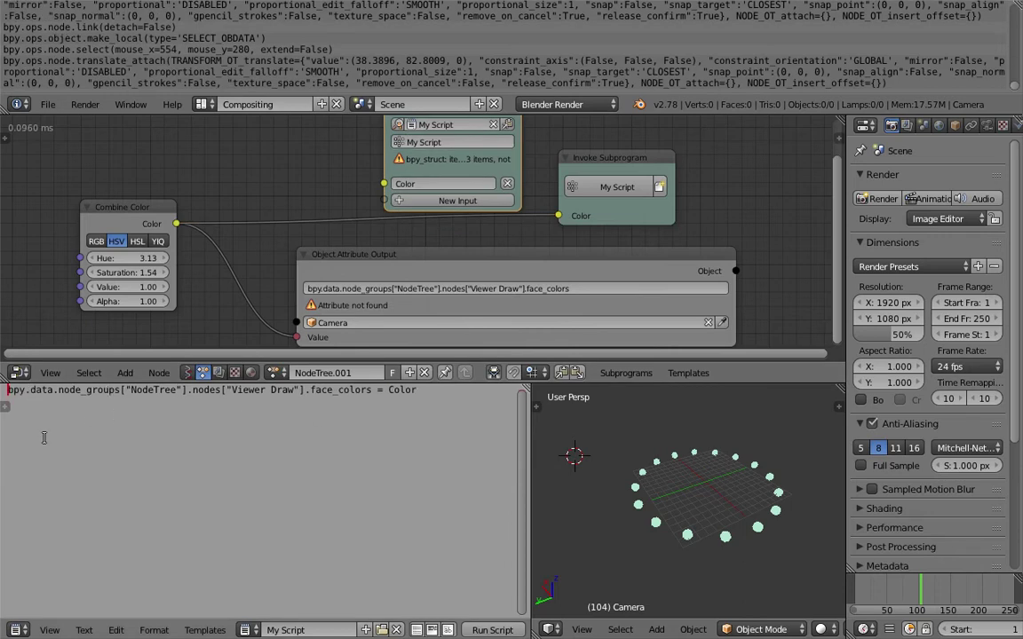
{"action": "key", "text": "Return"}
{"action": "key", "text": "Return"}
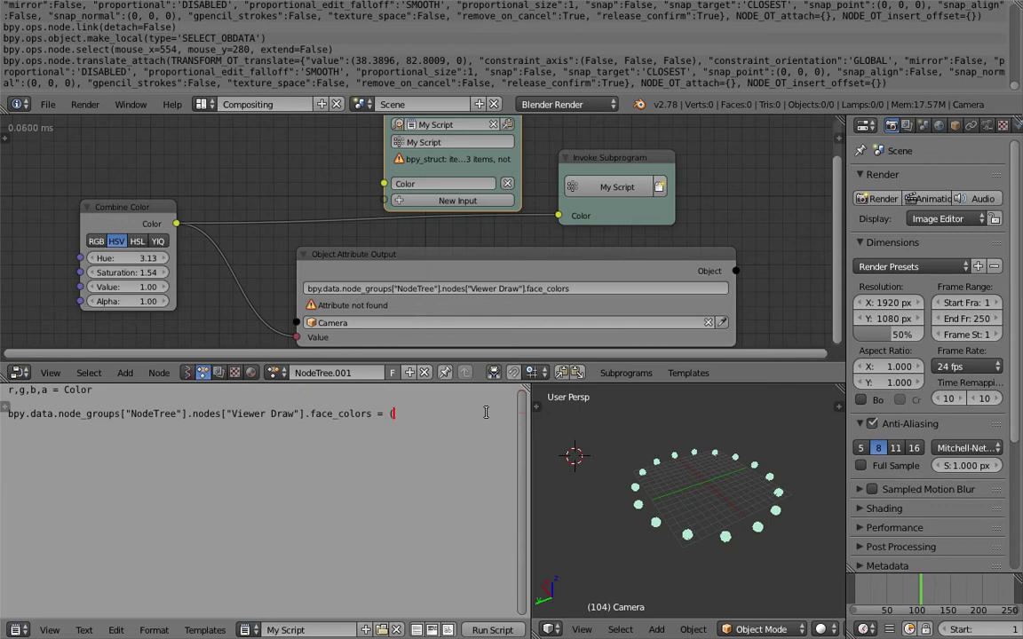
{"action": "type", "text": ")"}
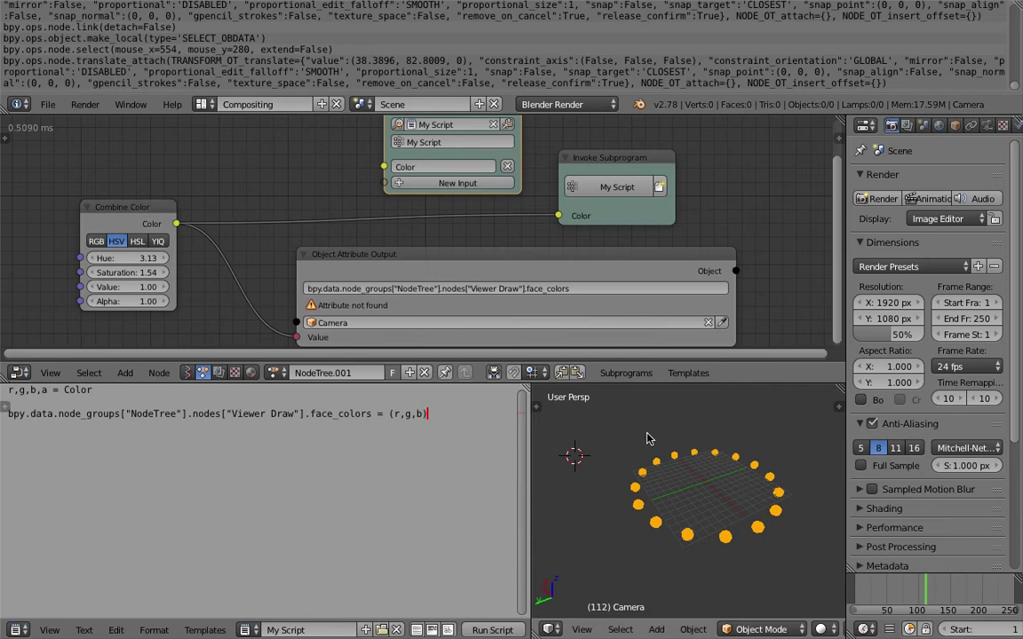
Step: Set Combine Color's hue to 5.11 to test the script on the spheres
{"action": "left_click_drag", "start_coordinate": [136, 273], "coordinate": [169, 257]}
{"action": "left_click", "coordinate": [120, 257]}
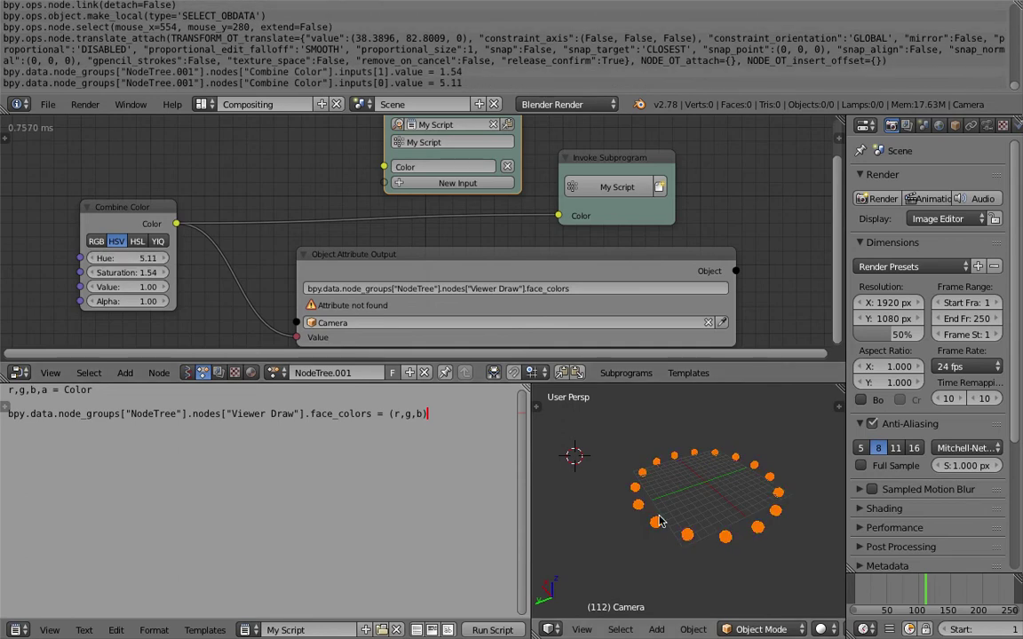
{"action": "middle_click_drag", "start_coordinate": [671, 478], "coordinate": [665, 509]}
Step: Delete the Object Attribute Output node and move the Invoke Subprogram node against the lower edge of the Script node
{"action": "left_click", "coordinate": [526, 256]}
{"action": "key", "text": "Delete"}
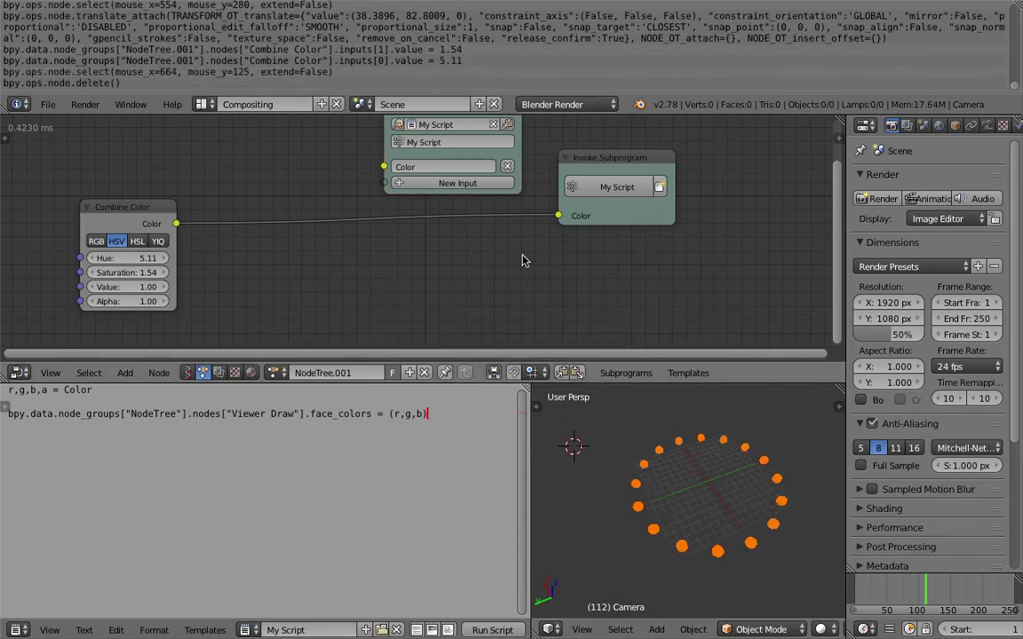
{"action": "middle_click_drag", "start_coordinate": [519, 259], "coordinate": [517, 304]}
{"action": "left_click_drag", "start_coordinate": [580, 206], "coordinate": [442, 239]}
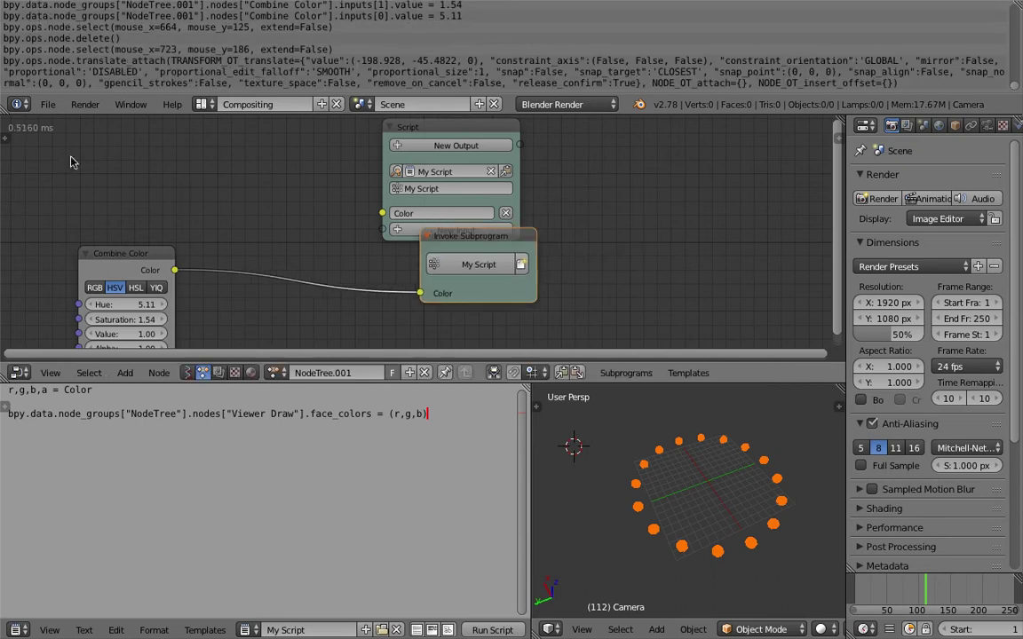
Step: Turn off Always in the Animation Nodes auto execution settings and enable Tree Changed, Frame Changed and Property Changed
{"action": "key", "text": "t"}
{"action": "left_click", "coordinate": [6, 211]}
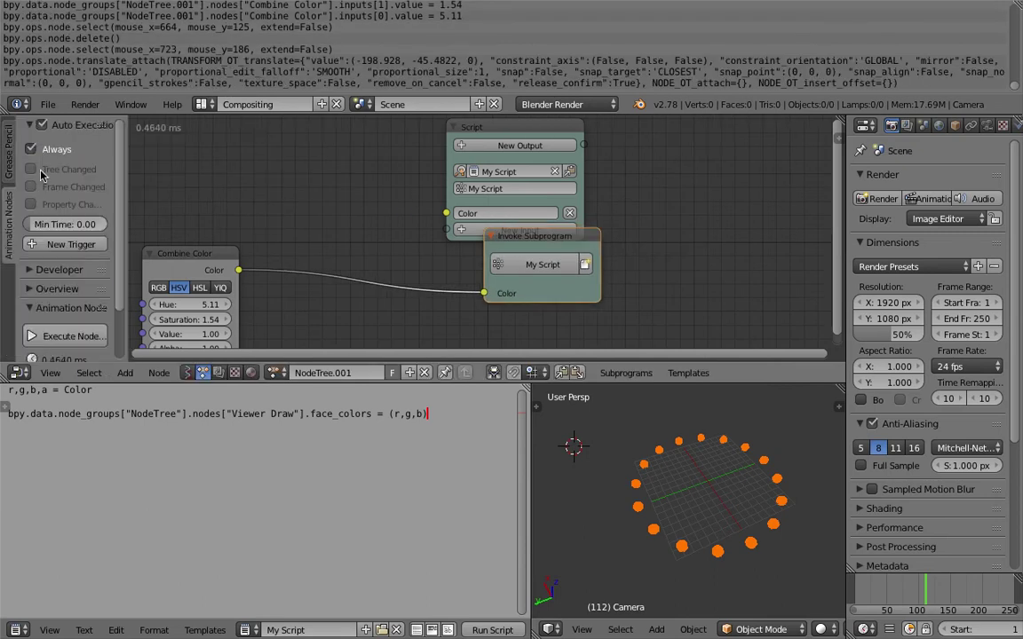
{"action": "left_click", "coordinate": [32, 149]}
{"action": "left_click_drag", "start_coordinate": [31, 168], "coordinate": [31, 204]}
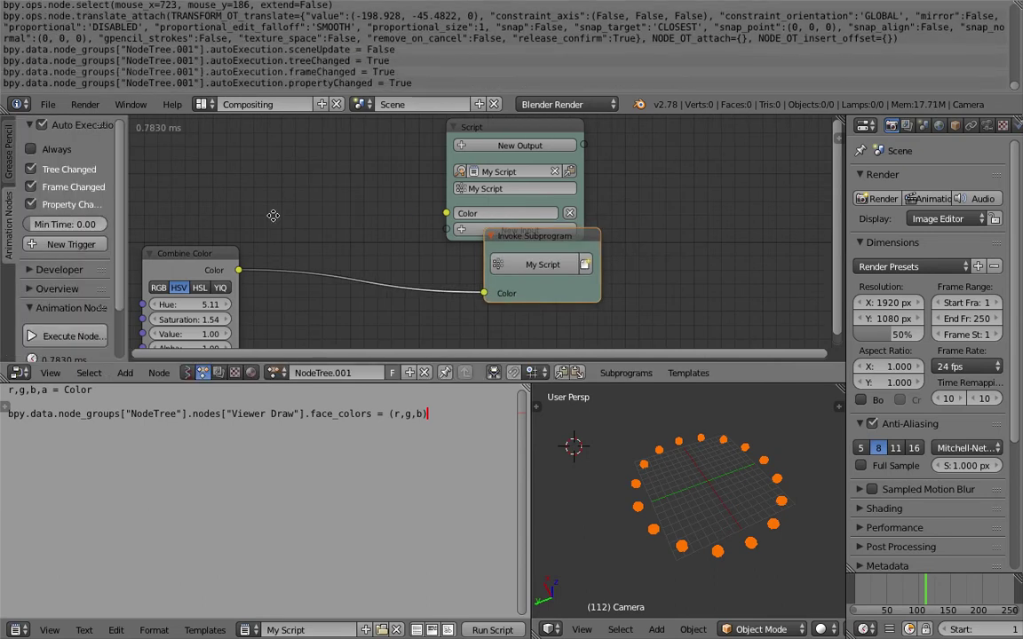
{"action": "middle_click_drag", "start_coordinate": [274, 216], "coordinate": [319, 187]}
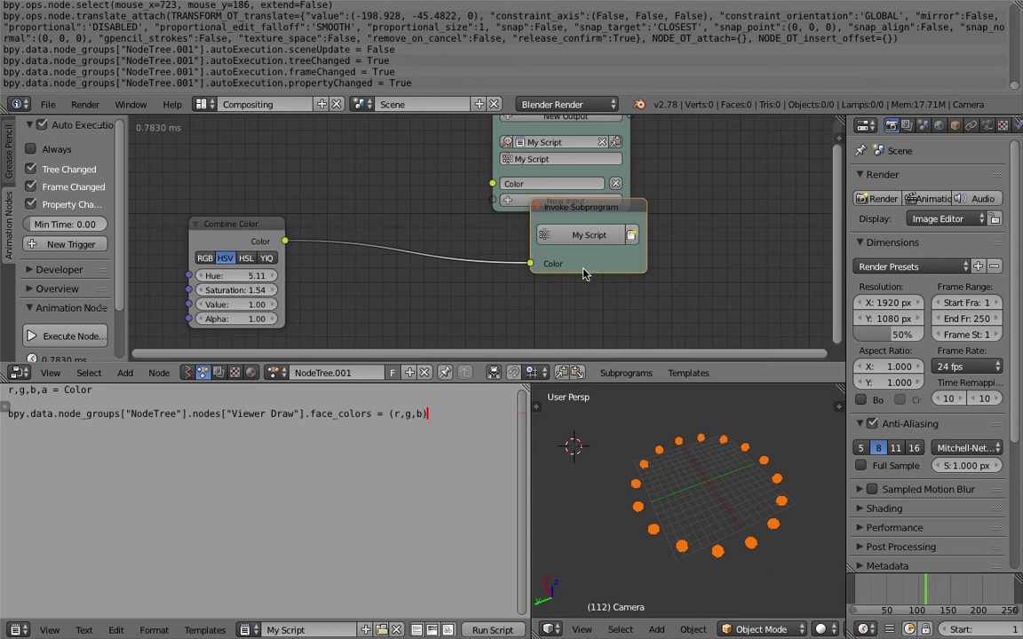
Step: Set Combine Color's hue to 5.65 and reposition the Combine Color and Invoke Subprogram nodes below the Script node
{"action": "scroll", "coordinate": [722, 487], "scroll_direction": "up", "scroll_amount": 3}
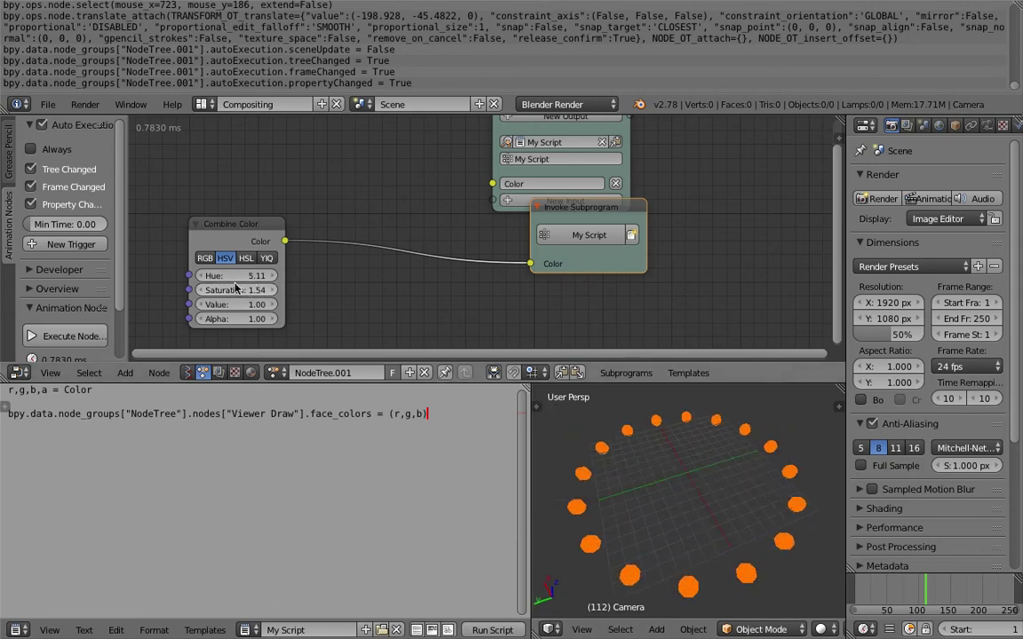
{"action": "left_click_drag", "start_coordinate": [235, 276], "coordinate": [283, 277]}
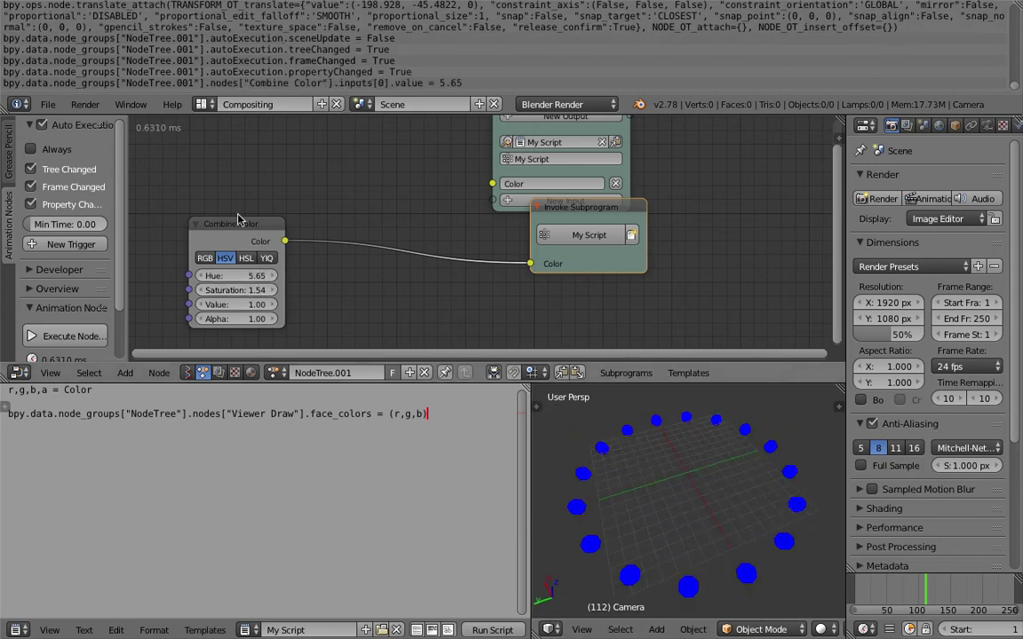
{"action": "left_click_drag", "start_coordinate": [239, 216], "coordinate": [400, 247]}
{"action": "left_click_drag", "start_coordinate": [751, 197], "coordinate": [707, 227]}
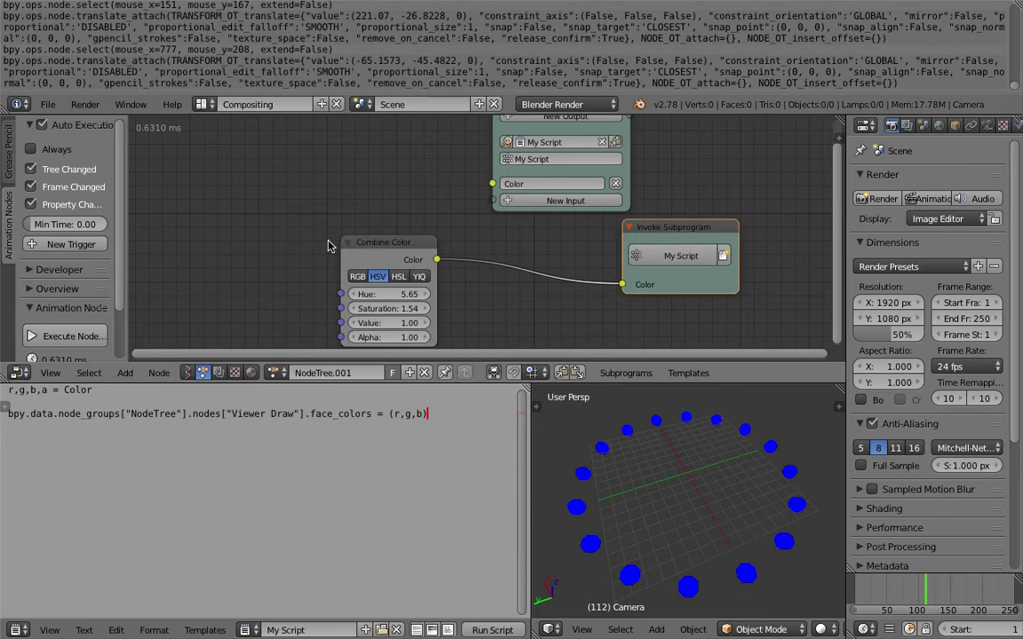
Step: Add a Time Info node before Combine Color and link its Frame output to the Hue input
{"action": "middle_click_drag", "start_coordinate": [256, 214], "coordinate": [267, 196]}
{"action": "key", "text": "shift+a"}
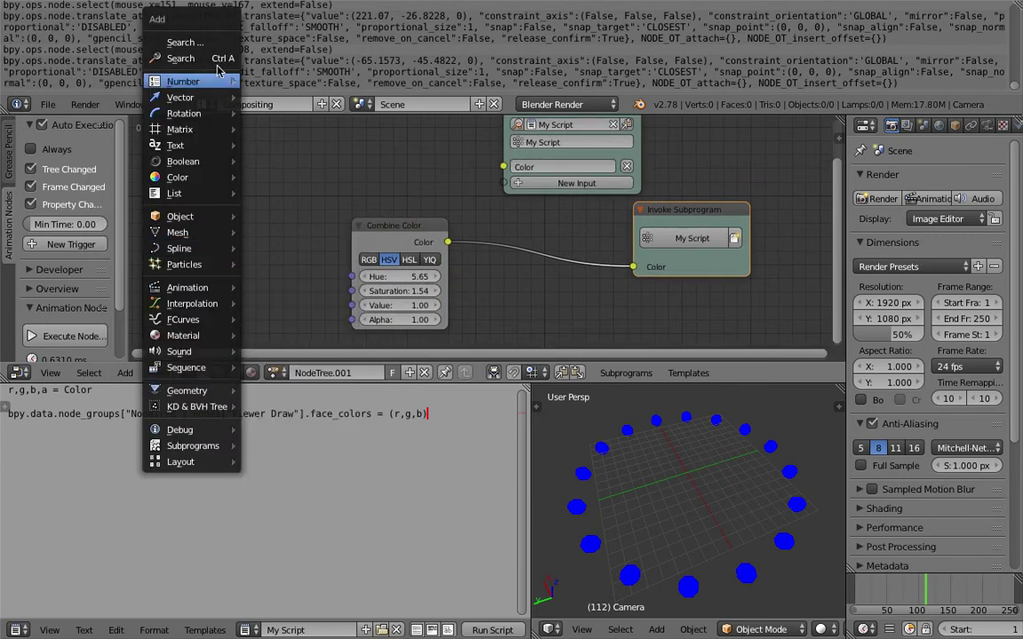
{"action": "left_click", "coordinate": [185, 41]}
{"action": "type", "text": "frame"}
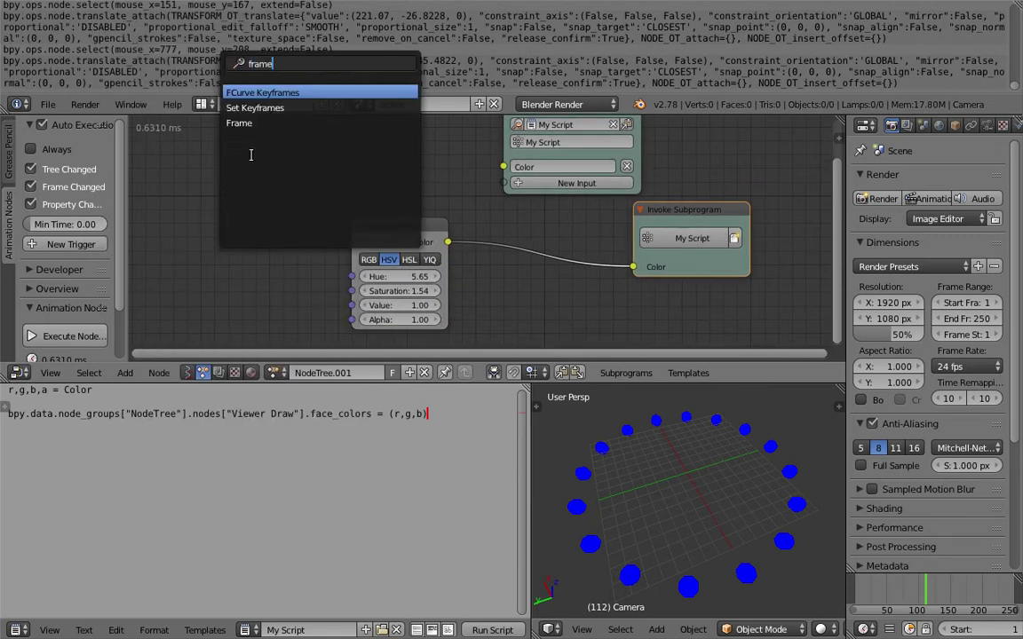
{"action": "key", "text": "Down"}
{"action": "key", "text": "Down"}
{"action": "key", "text": "Return"}
{"action": "left_click", "coordinate": [214, 213]}
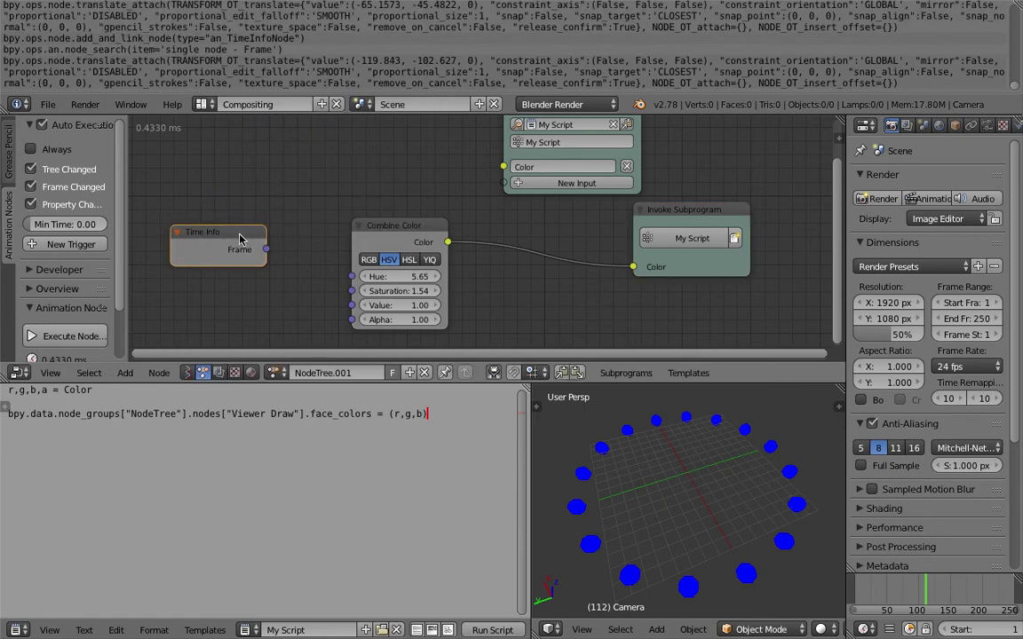
{"action": "left_click_drag", "start_coordinate": [239, 236], "coordinate": [250, 272]}
{"action": "left_click_drag", "start_coordinate": [336, 282], "coordinate": [352, 276]}
Step: Insert a Math node set to Multiply between Time Info and Combine Color, with B set to 0.02
{"action": "key", "text": "ctrl+a"}
{"action": "type", "text": "math"}
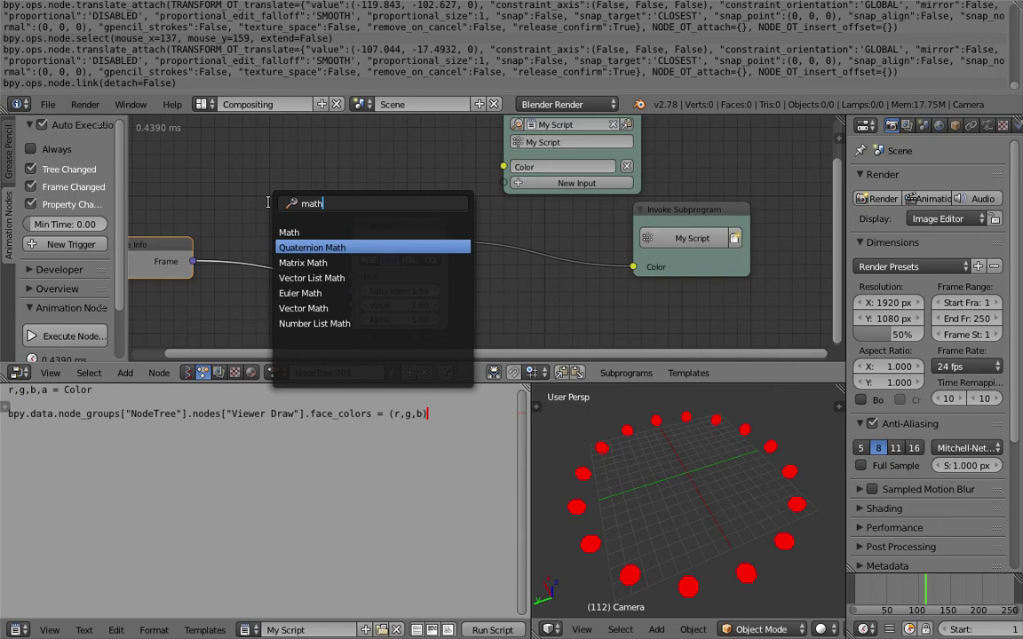
{"action": "key", "text": "Up"}
{"action": "key", "text": "Return"}
{"action": "left_click", "coordinate": [271, 208]}
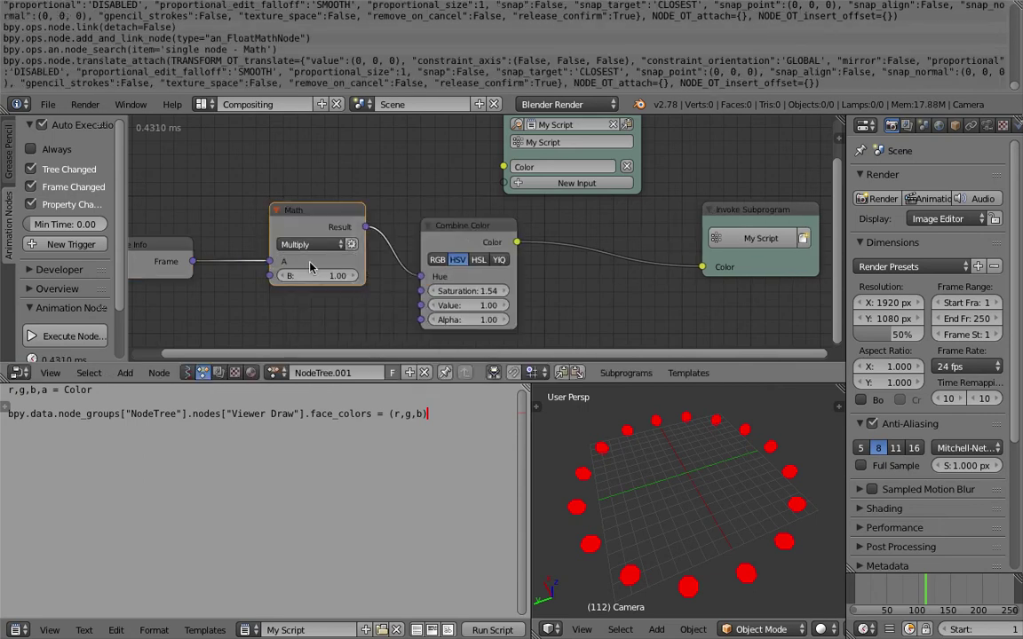
{"action": "left_click", "coordinate": [313, 276]}
{"action": "type", "text": "0.02"}
{"action": "key", "text": "Return"}
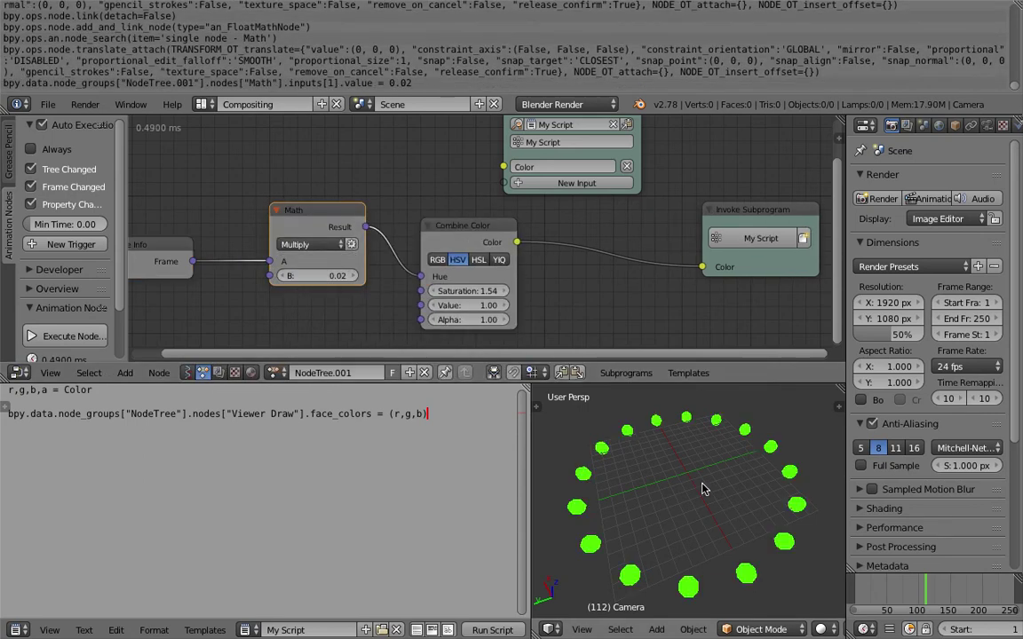
Step: Save the file and play the animation in the 3D view
{"action": "key", "text": "ctrl+s"}
{"action": "left_click", "coordinate": [719, 494]}
{"action": "left_click", "coordinate": [720, 493]}
{"action": "middle_click_drag", "start_coordinate": [692, 487], "coordinate": [686, 496]}
{"action": "key", "text": "alt+a"}
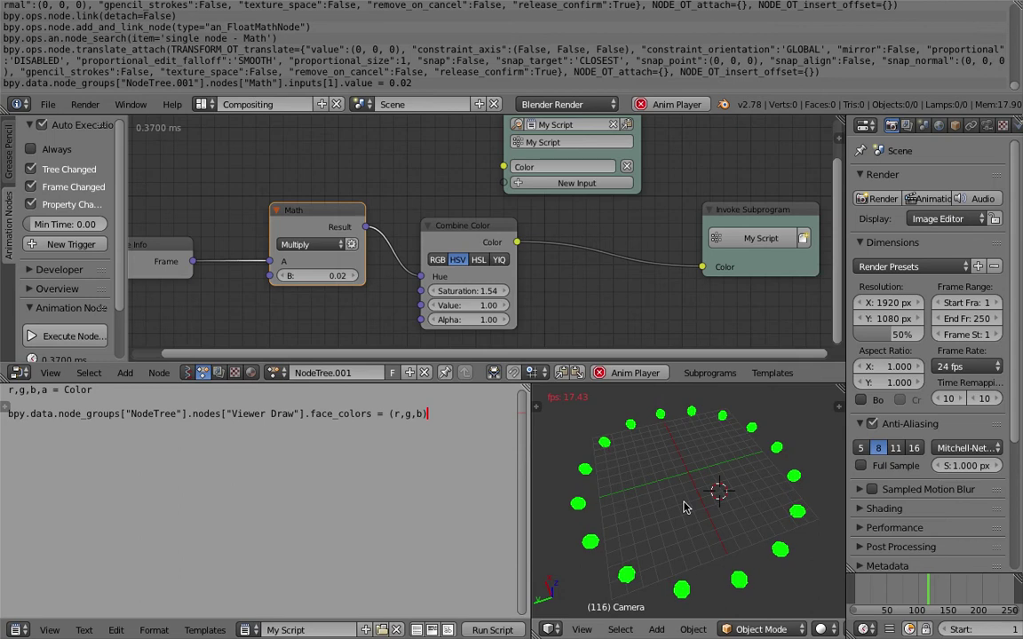
Step: Set the Math node's B value to 0.06 during playback and save the file
{"action": "left_click", "coordinate": [317, 274]}
{"action": "type", "text": "0.0"}
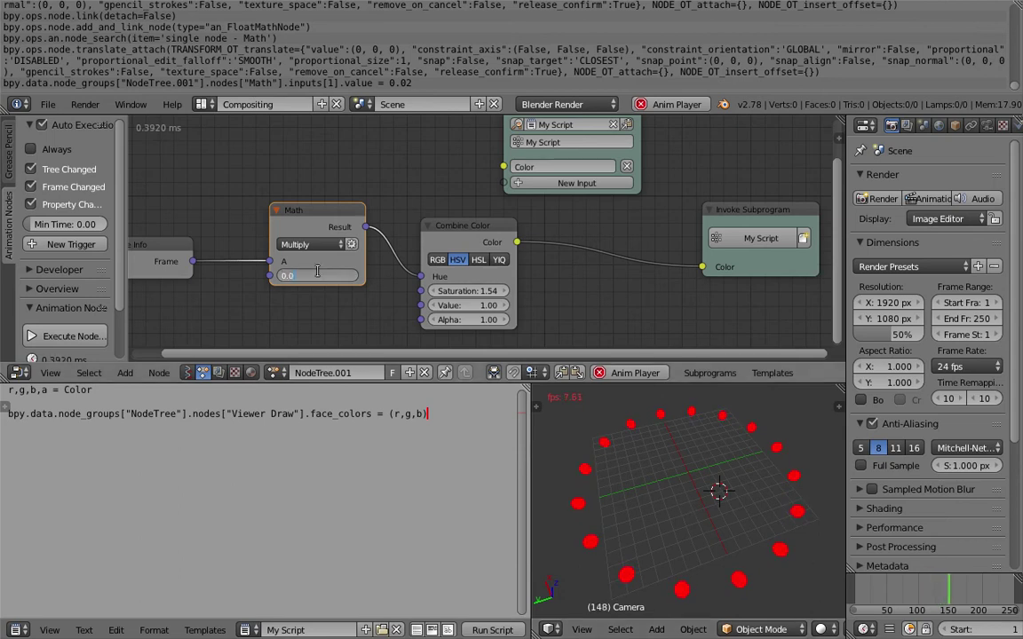
{"action": "key", "text": "Return"}
{"action": "key", "text": "ctrl+s"}
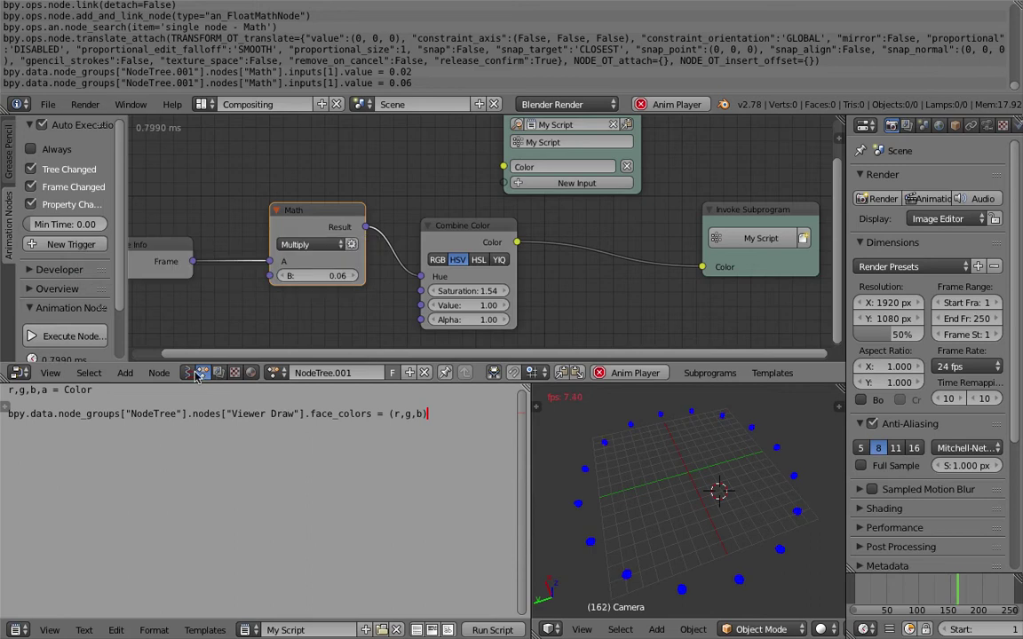
Step: Display the Sverchok tree NodeTree in the node editor while the animation plays, and save the file
{"action": "left_click", "coordinate": [187, 372]}
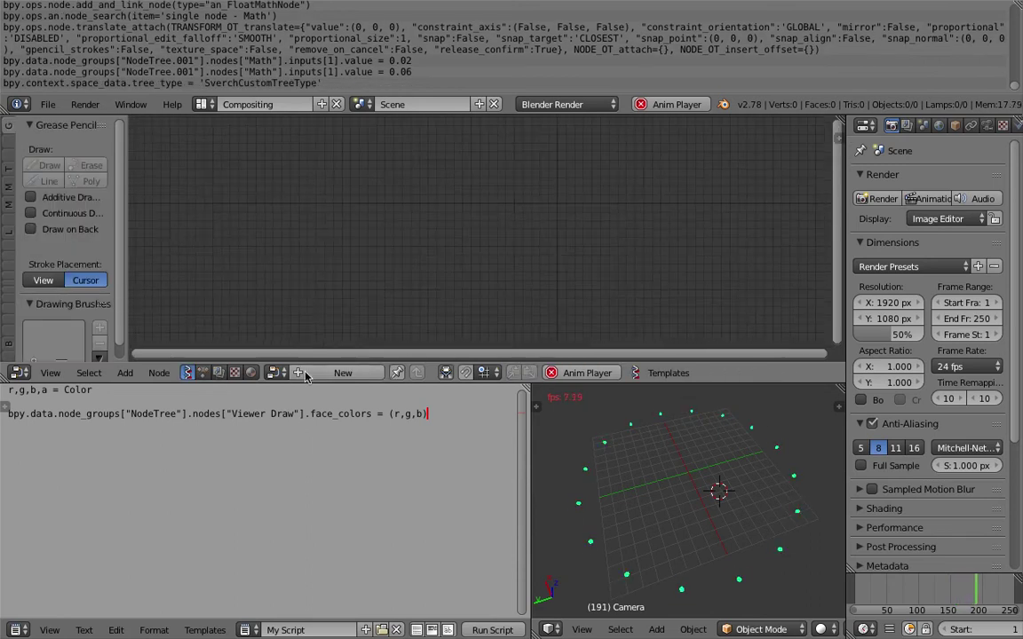
{"action": "left_click", "coordinate": [275, 372]}
{"action": "left_click", "coordinate": [290, 398]}
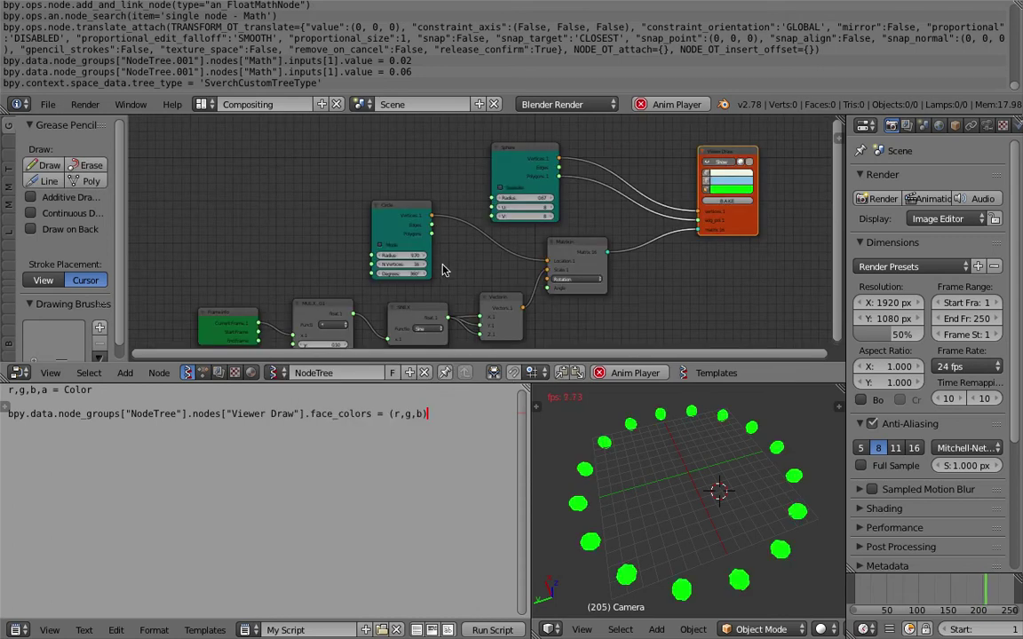
{"action": "scroll", "coordinate": [480, 253], "scroll_direction": "up", "scroll_amount": 1}
{"action": "key", "text": "ctrl+s"}
{"action": "left_click", "coordinate": [480, 255]}
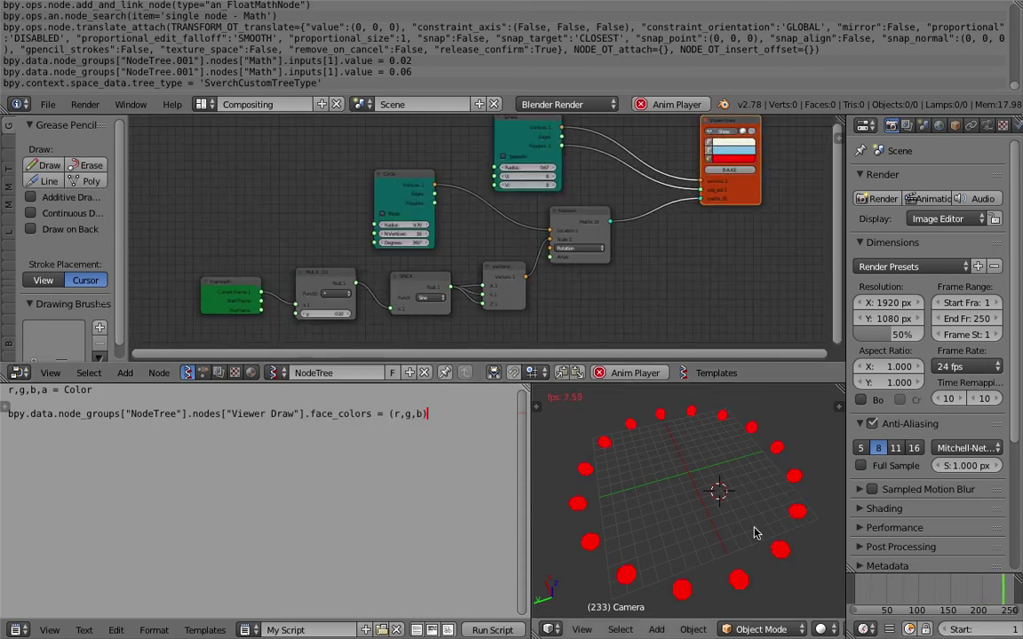
Step: Stop the playback, scrub the timeline to frame 95 in a widened 3D view, and save the file
{"action": "key", "text": "Escape"}
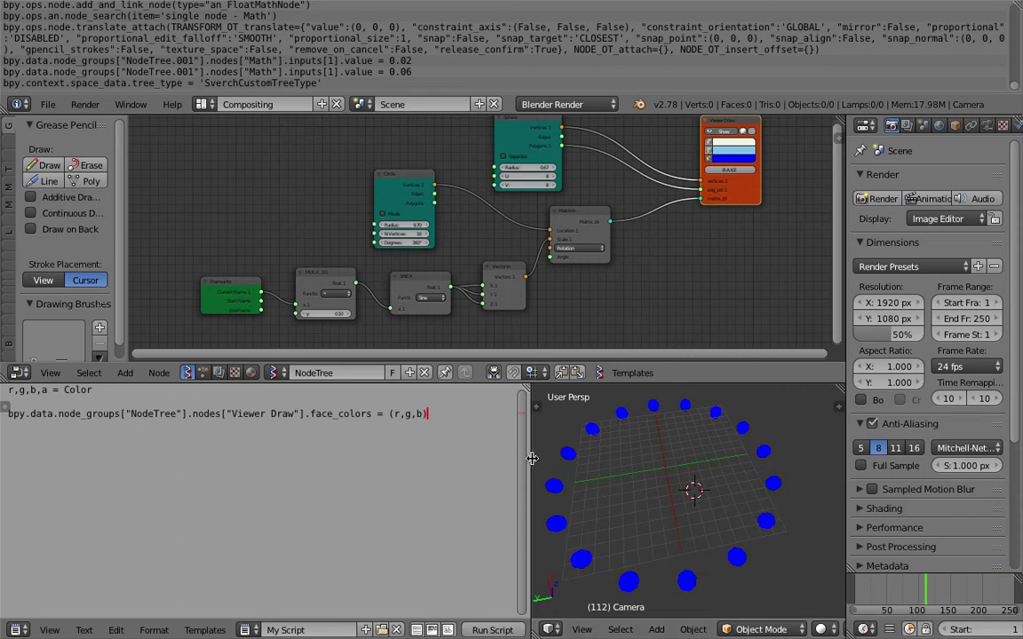
{"action": "left_click_drag", "start_coordinate": [530, 415], "coordinate": [457, 415]}
{"action": "left_click_drag", "start_coordinate": [905, 590], "coordinate": [951, 592]}
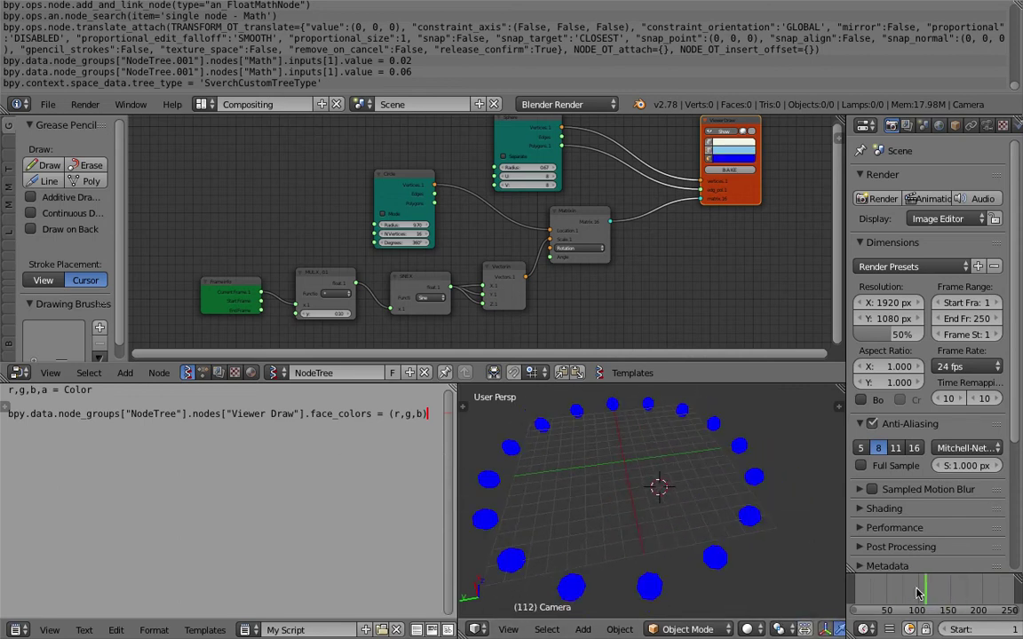
{"action": "key", "text": "ctrl+s"}
Step: Reopen the Sverchok tree NodeTree in the node editor and give it a fake user
{"action": "left_click", "coordinate": [203, 373]}
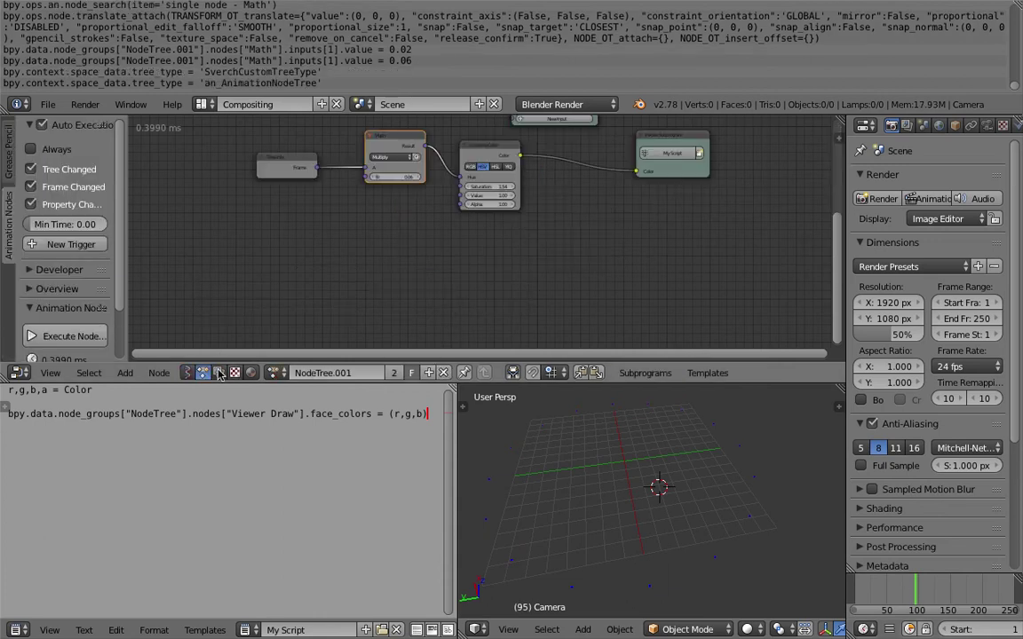
{"action": "left_click", "coordinate": [186, 373]}
{"action": "left_click", "coordinate": [275, 374]}
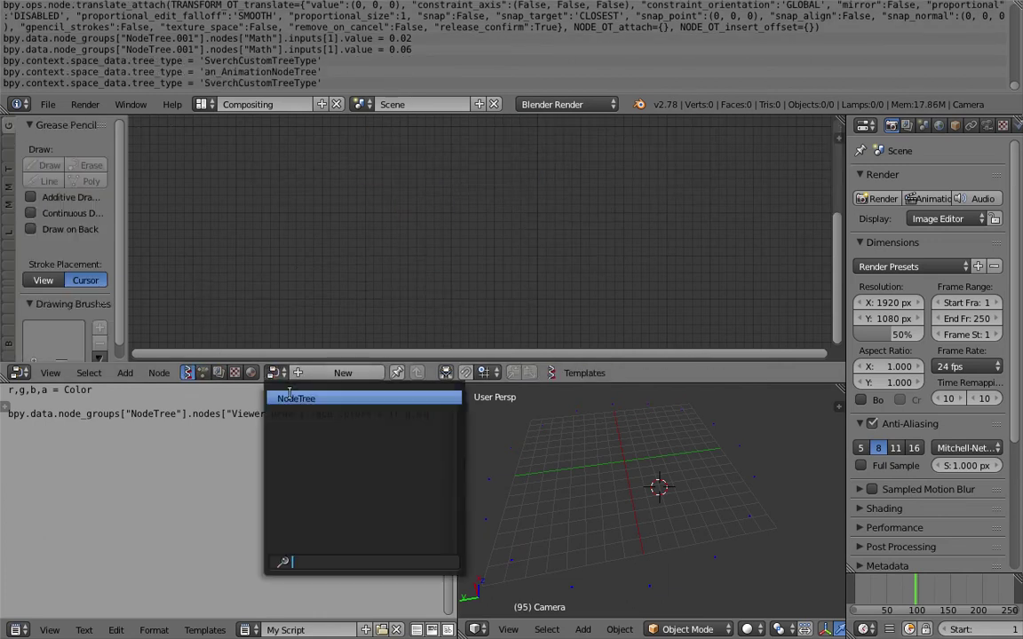
{"action": "left_click", "coordinate": [289, 397]}
Step: Return to the Animation Nodes tree and set the Math node's B value to 0.01
{"action": "left_click", "coordinate": [202, 373]}
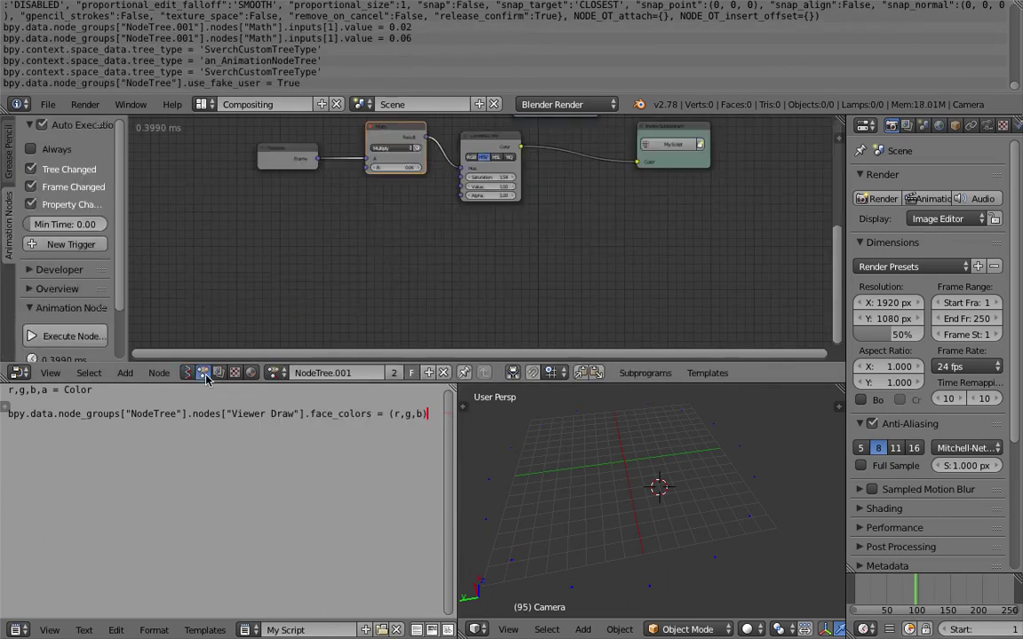
{"action": "scroll", "coordinate": [348, 290], "scroll_direction": "up", "scroll_amount": 2}
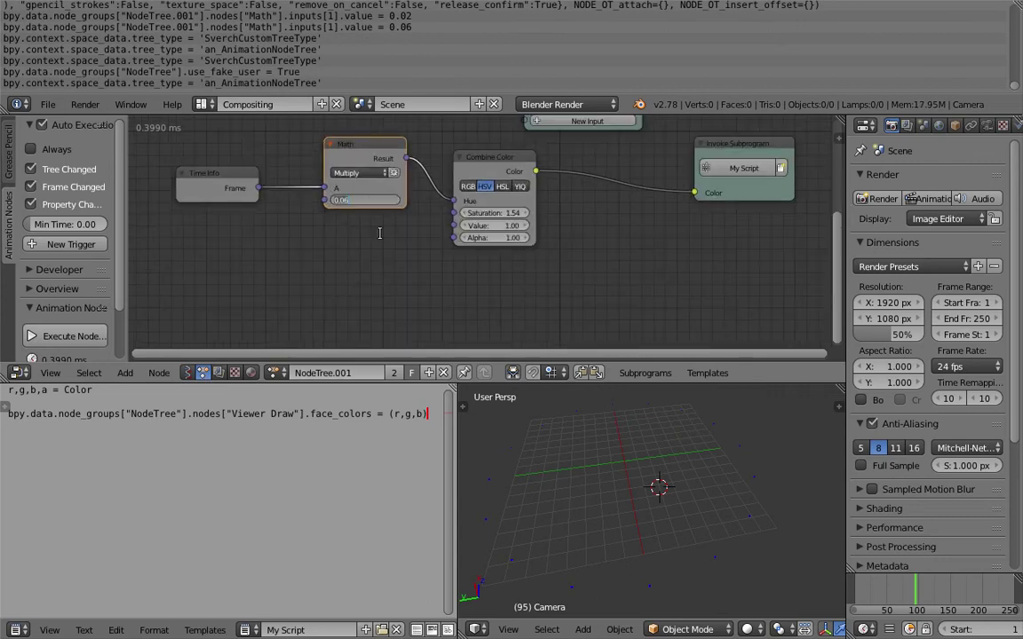
{"action": "type", "text": ".01"}
{"action": "key", "text": "Return"}
{"action": "scroll", "coordinate": [443, 241], "scroll_direction": "up", "scroll_amount": 2}
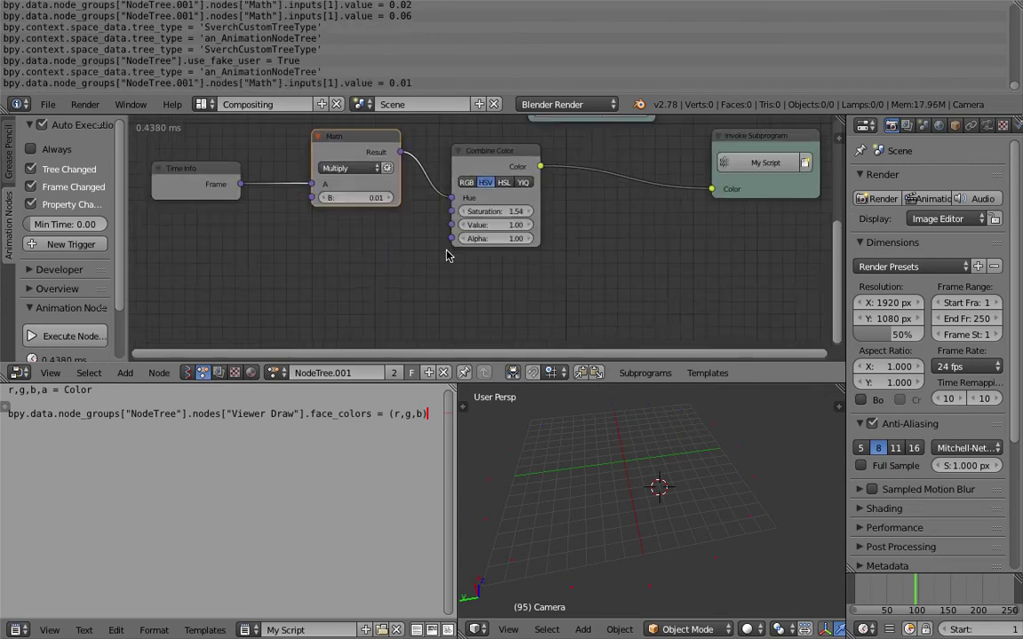
Step: Set the Combine Color node's Saturation to 0.51 and Value to 0.70, and scrub the timeline to frame 78
{"action": "left_click", "coordinate": [503, 208]}
{"action": "type", "text": "0.9"}
{"action": "key", "text": "Return"}
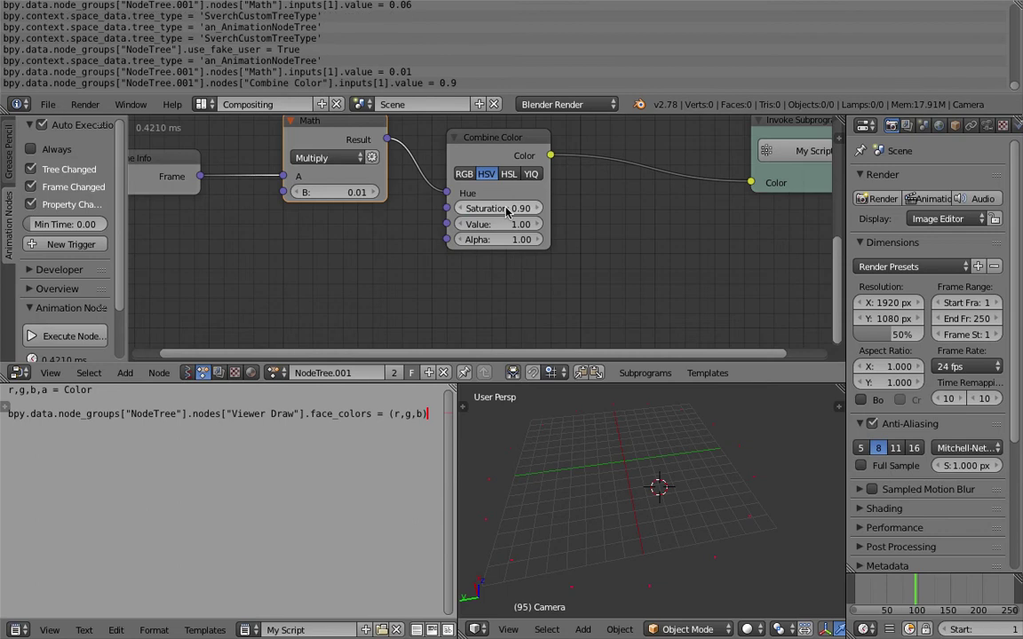
{"action": "left_click_drag", "start_coordinate": [912, 597], "coordinate": [954, 589]}
{"action": "mouse_move", "coordinate": [510, 224]}
{"action": "left_mouse_down"}
{"action": "mouse_move", "coordinate": [499, 224]}
{"action": "mouse_move", "coordinate": [498, 208]}
{"action": "left_mouse_up"}
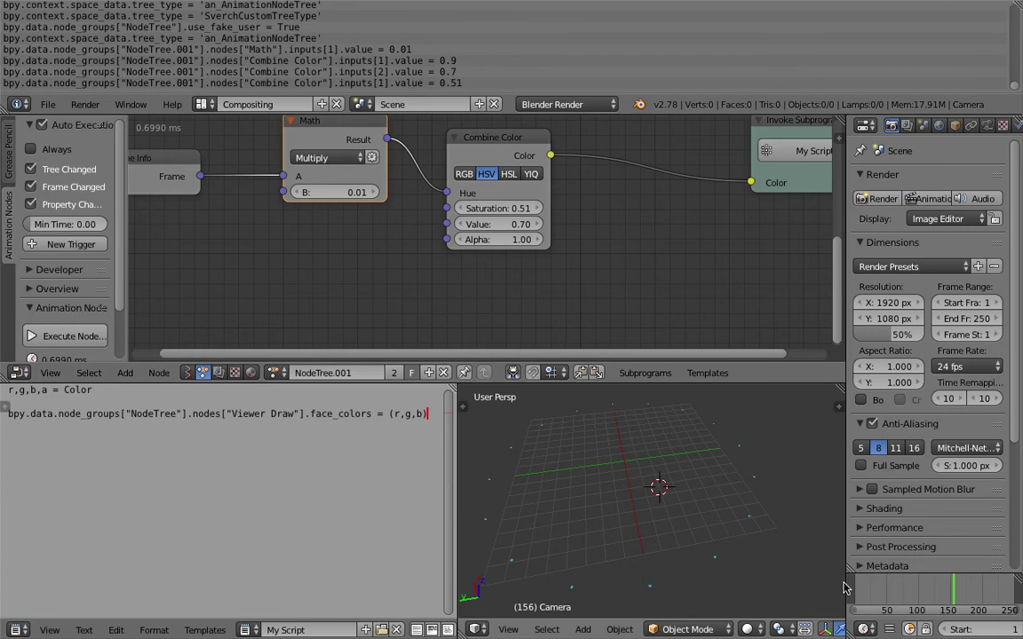
{"action": "left_click_drag", "start_coordinate": [872, 590], "coordinate": [902, 588]}
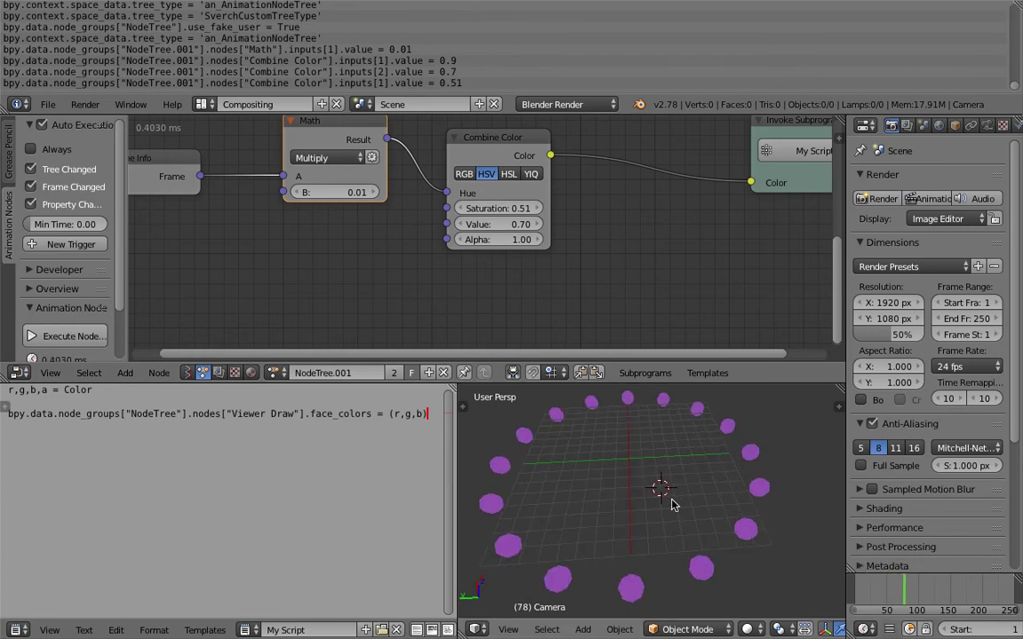
Step: Reopen the Sverchok tree NodeTree in the node editor, showing its Frame info, multiply and sine nodes
{"action": "left_click", "coordinate": [187, 372]}
{"action": "left_click", "coordinate": [282, 371]}
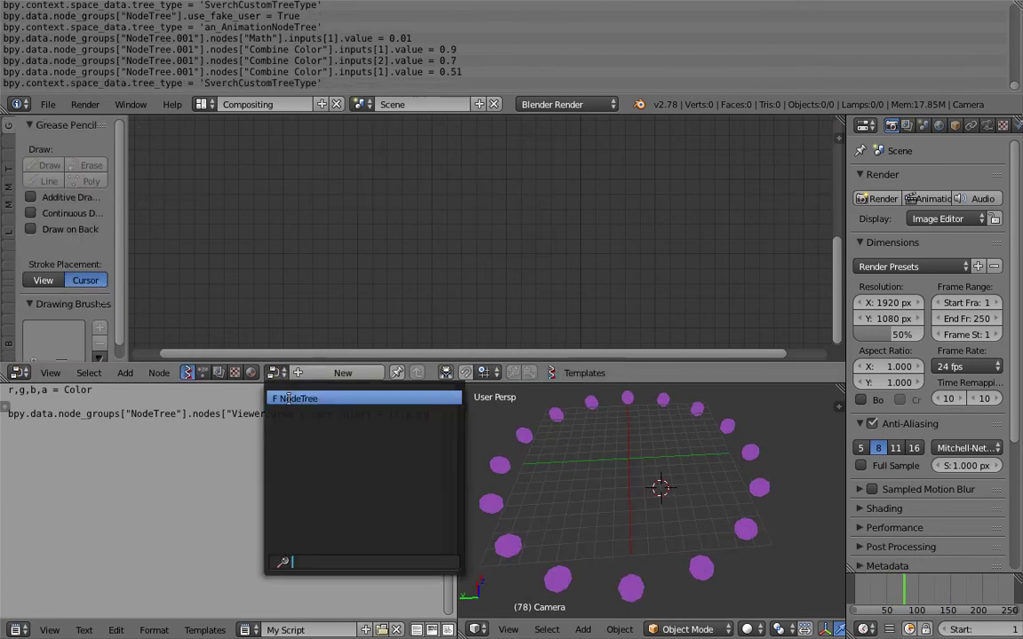
{"action": "left_click", "coordinate": [284, 396]}
{"action": "middle_click_drag", "start_coordinate": [466, 284], "coordinate": [627, 222]}
{"action": "scroll", "coordinate": [446, 271], "scroll_direction": "up", "scroll_amount": 1}
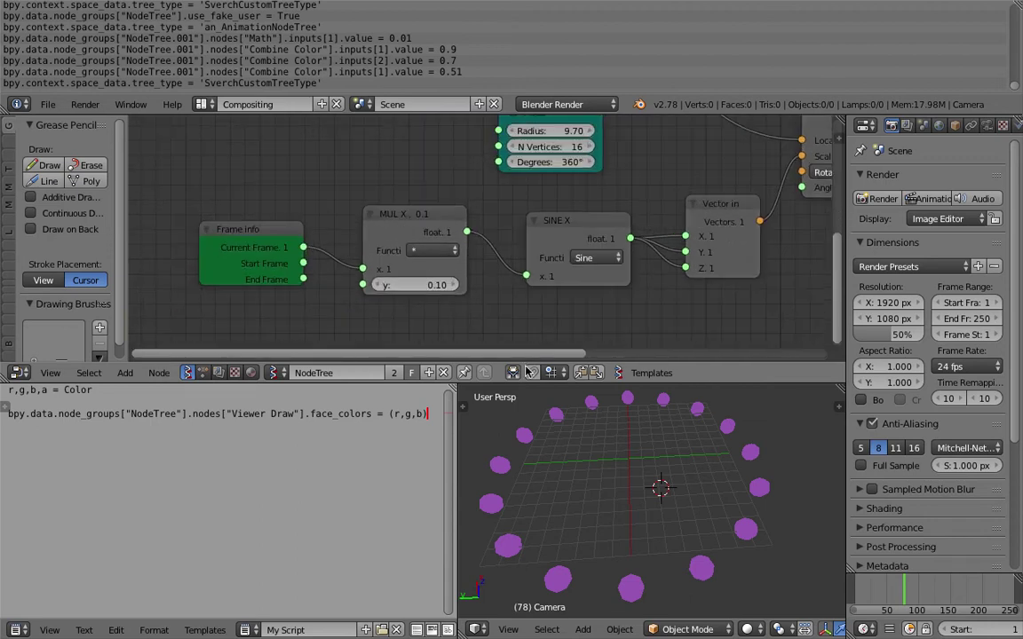
{"action": "middle_click_drag", "start_coordinate": [615, 459], "coordinate": [584, 450]}
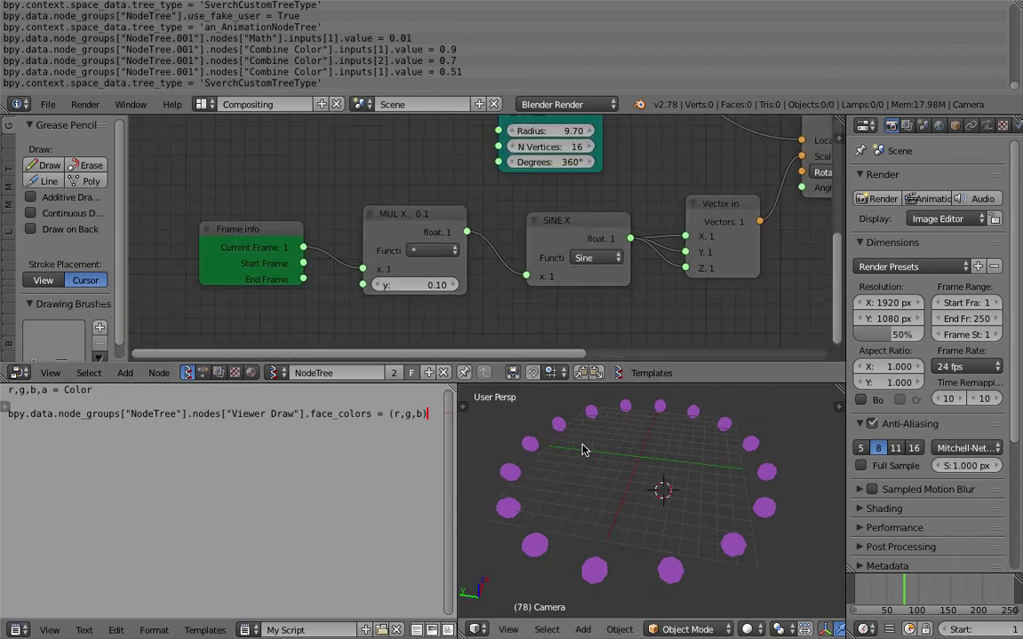
Step: Move the Frame info and multiply nodes away from the sine node to make room between them
{"action": "left_click_drag", "start_coordinate": [256, 238], "coordinate": [216, 216]}
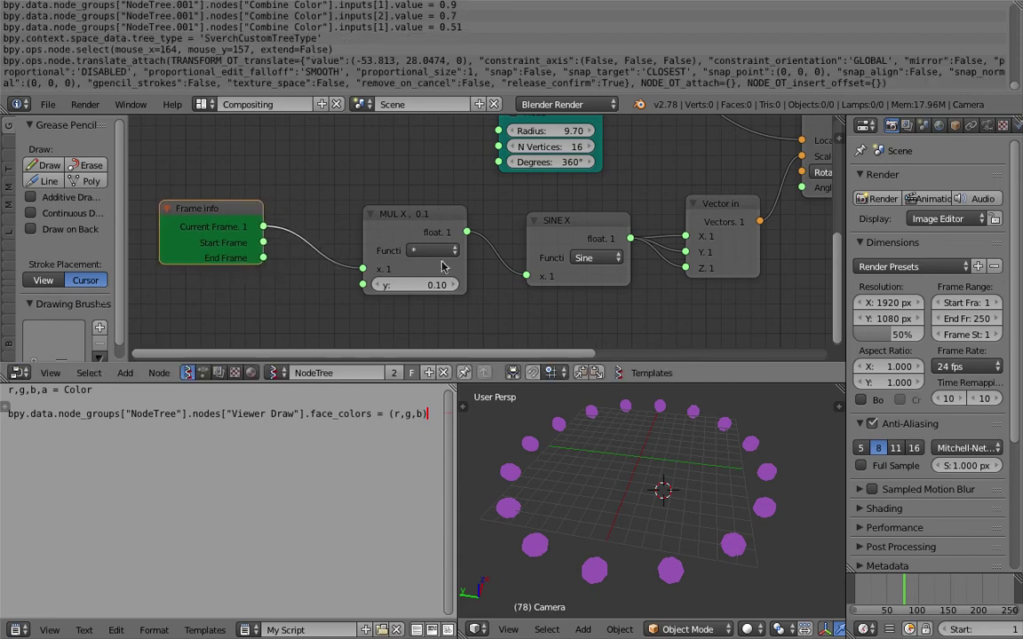
{"action": "key", "text": "g"}
{"action": "left_click", "coordinate": [358, 210]}
{"action": "left_click", "coordinate": [410, 222]}
{"action": "key", "text": "g"}
{"action": "left_click", "coordinate": [356, 219]}
{"action": "middle_click_drag", "start_coordinate": [363, 225], "coordinate": [415, 214]}
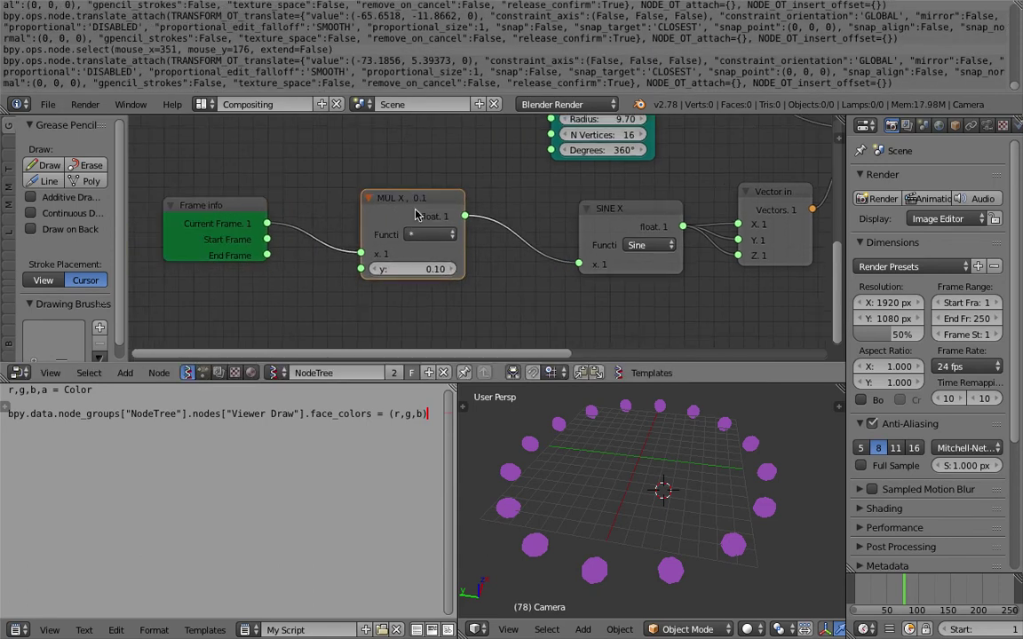
{"action": "left_click_drag", "start_coordinate": [420, 213], "coordinate": [359, 213]}
{"action": "left_click_drag", "start_coordinate": [252, 210], "coordinate": [222, 200]}
{"action": "left_click_drag", "start_coordinate": [351, 195], "coordinate": [311, 199]}
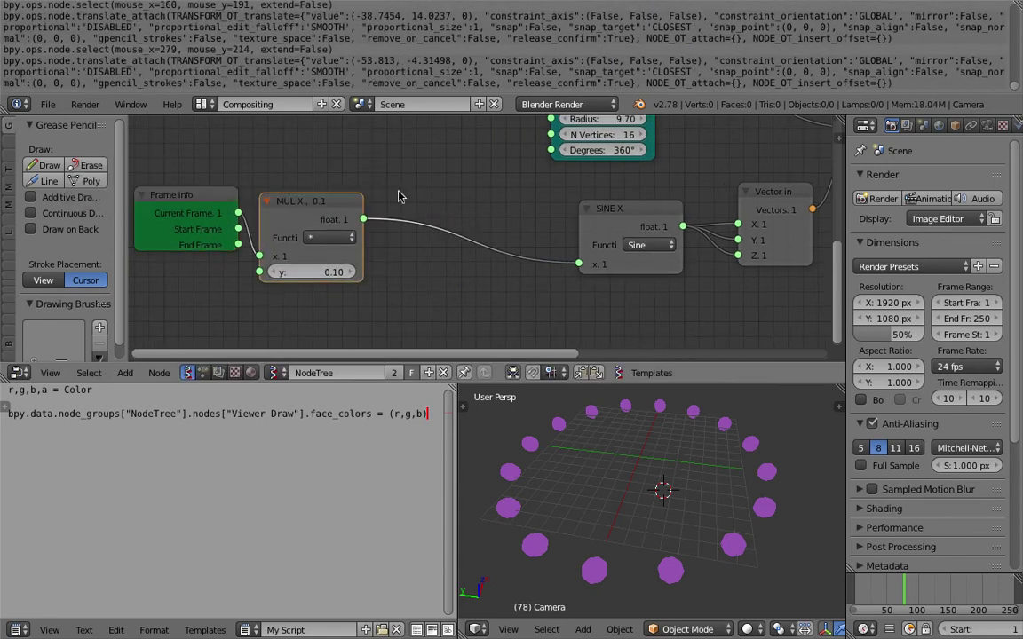
Step: Duplicate the multiply node, change the copy's function to +, and insert it into the link between the multiply and sine nodes
{"action": "left_click", "coordinate": [317, 214]}
{"action": "key", "text": "shift+d"}
{"action": "left_click", "coordinate": [454, 287]}
{"action": "middle_click_drag", "start_coordinate": [454, 287], "coordinate": [451, 241]}
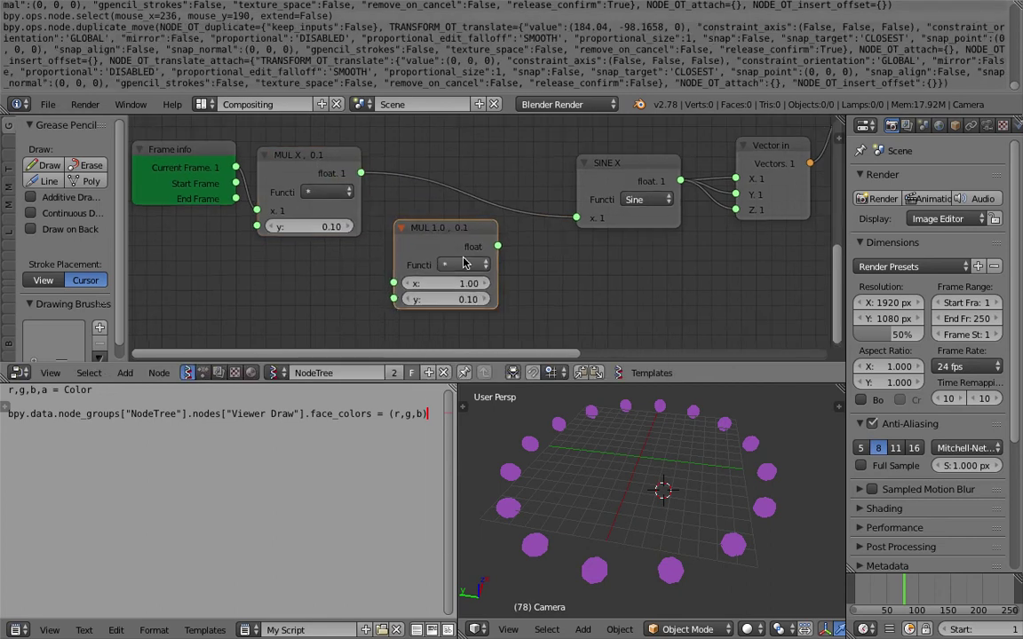
{"action": "left_click", "coordinate": [465, 263]}
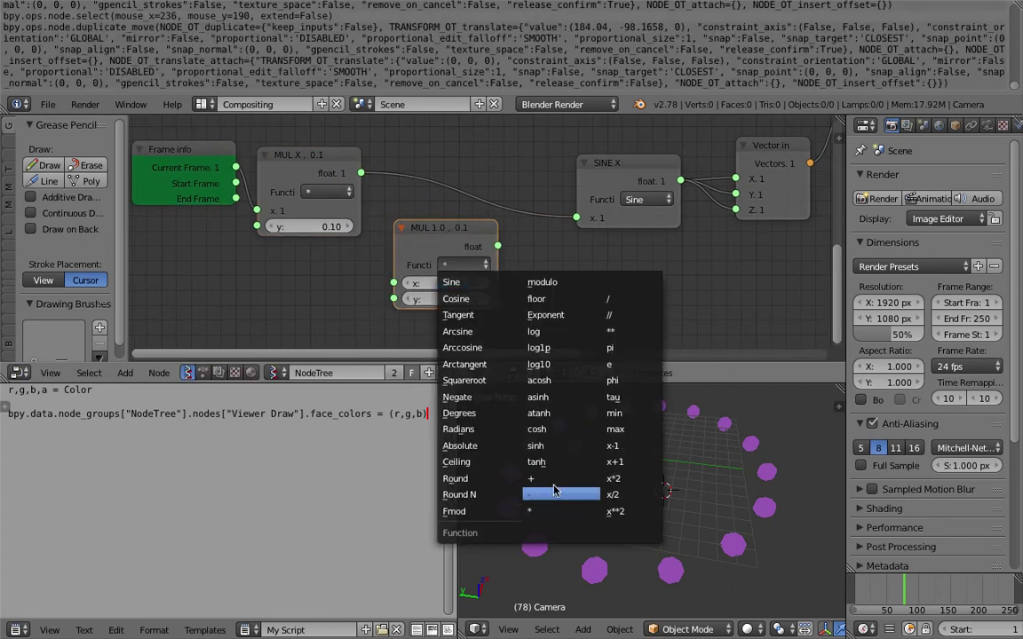
{"action": "left_click", "coordinate": [533, 479]}
{"action": "left_click_drag", "start_coordinate": [452, 249], "coordinate": [478, 213]}
{"action": "middle_click_drag", "start_coordinate": [478, 213], "coordinate": [489, 191]}
Step: Add a Range Float node below the multiply node and save over the existing blend file
{"action": "key", "text": "shift+a"}
{"action": "left_click", "coordinate": [359, 277]}
{"action": "type", "text": "ra"}
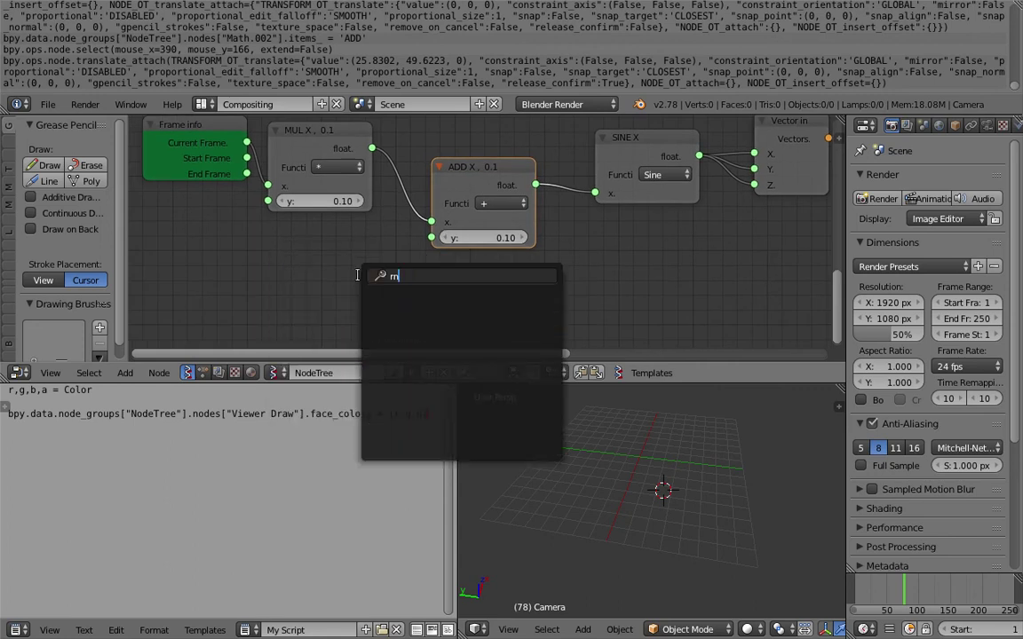
{"action": "type", "text": "nge"}
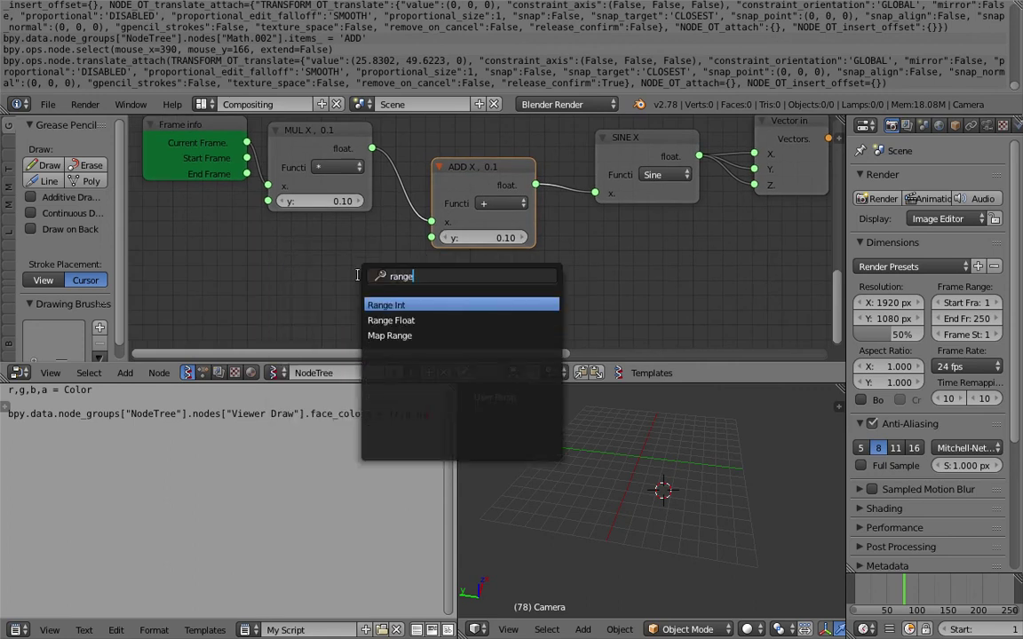
{"action": "type", "text": " fl"}
{"action": "key", "text": "Return"}
{"action": "left_click", "coordinate": [272, 264]}
{"action": "key", "text": "ctrl+s"}
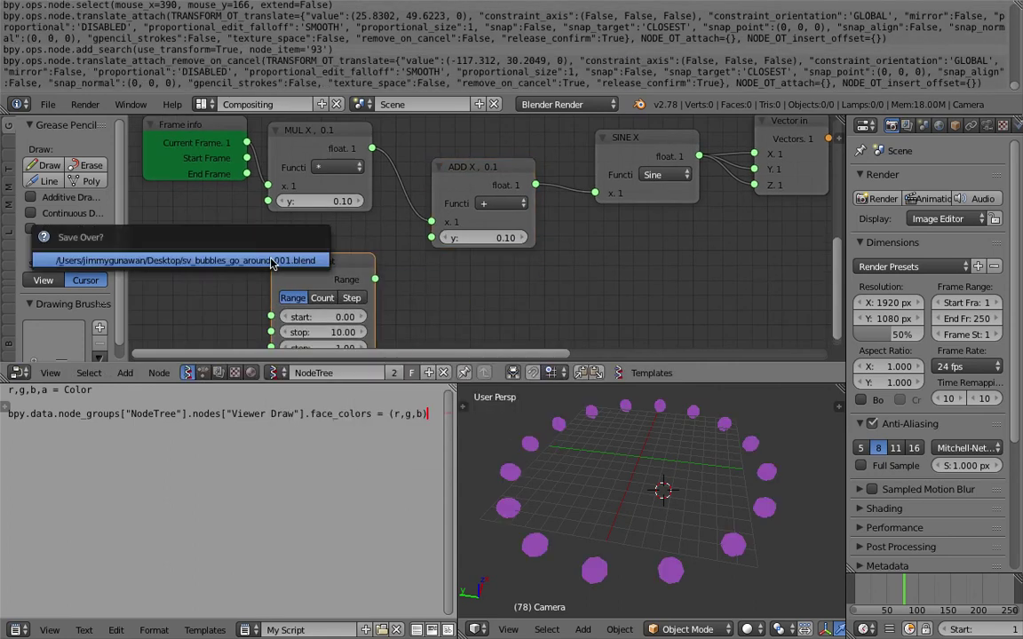
{"action": "left_click", "coordinate": [272, 263]}
{"action": "middle_click_drag", "start_coordinate": [273, 263], "coordinate": [293, 216]}
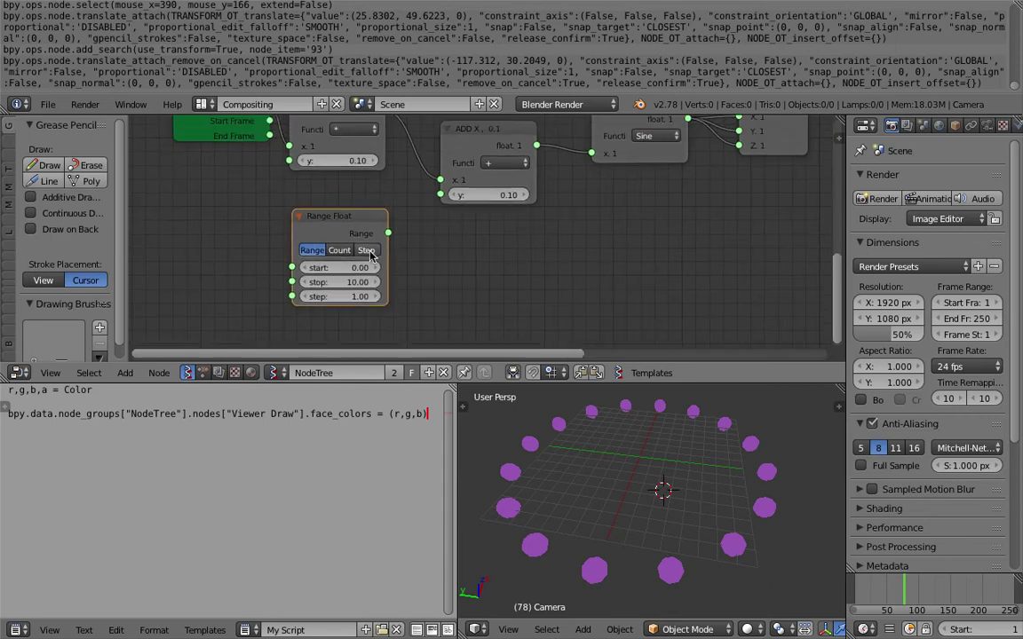
Step: Switch the Range Float node to Count mode and set its count to 16, matching the Circle node's vertices
{"action": "scroll", "coordinate": [363, 257], "scroll_direction": "up", "scroll_amount": 1}
{"action": "scroll", "coordinate": [360, 258], "scroll_direction": "down", "scroll_amount": 3}
{"action": "middle_click_drag", "start_coordinate": [360, 257], "coordinate": [360, 331]}
{"action": "scroll", "coordinate": [565, 193], "scroll_direction": "down", "scroll_amount": 1}
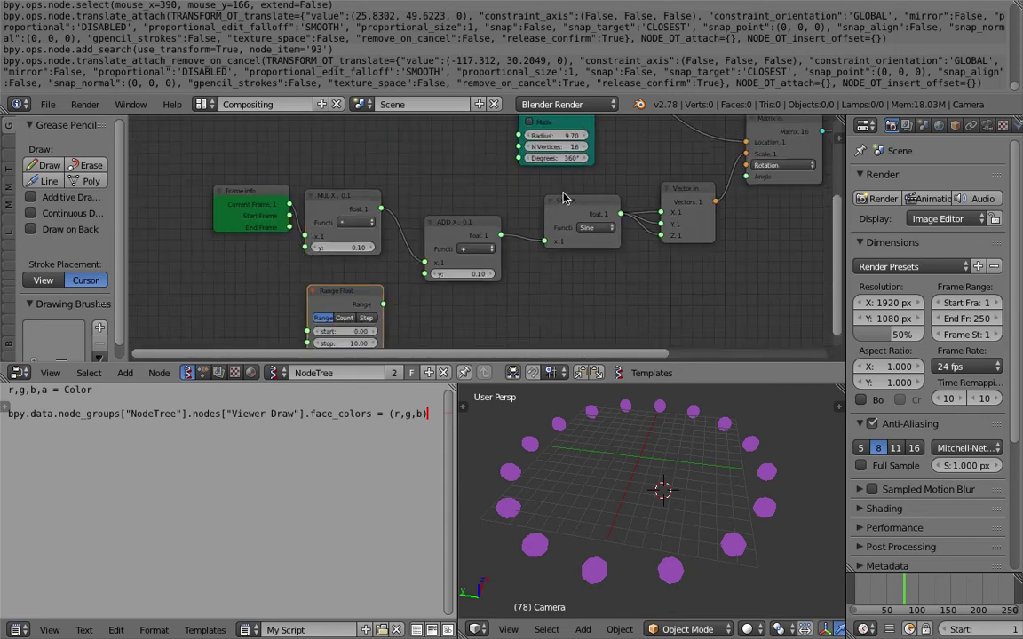
{"action": "middle_click_drag", "start_coordinate": [559, 176], "coordinate": [518, 248]}
{"action": "scroll", "coordinate": [519, 246], "scroll_direction": "up", "scroll_amount": 3}
{"action": "scroll", "coordinate": [433, 236], "scroll_direction": "down", "scroll_amount": 1}
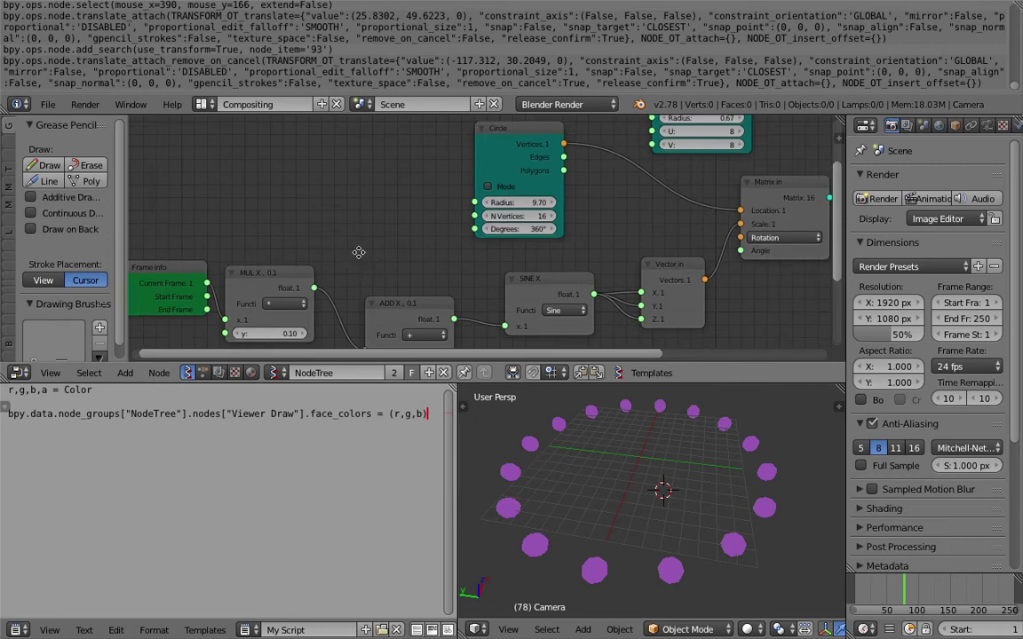
{"action": "middle_click_drag", "start_coordinate": [358, 251], "coordinate": [399, 151]}
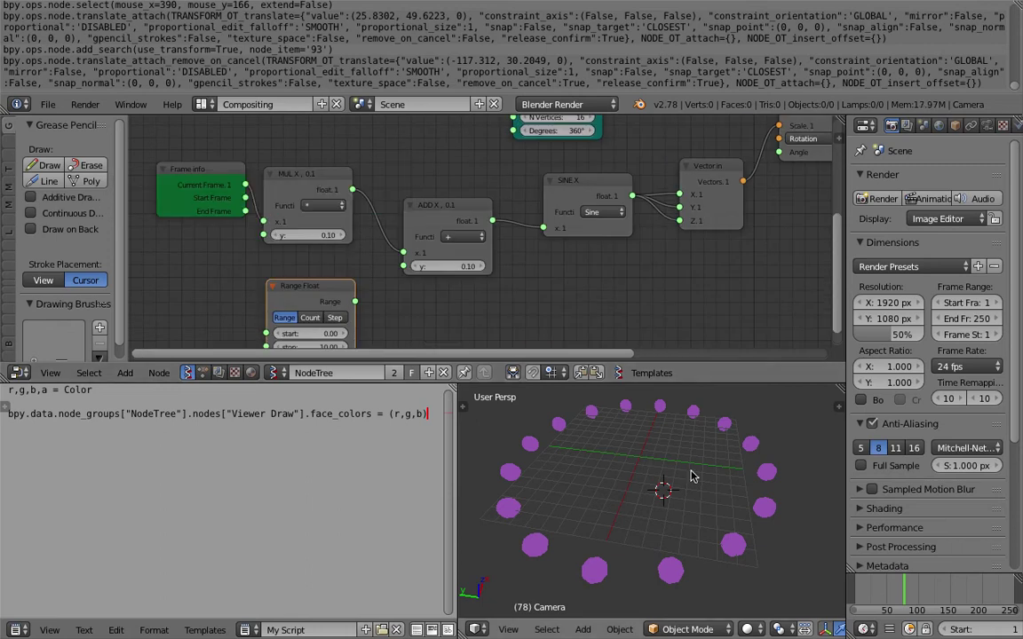
{"action": "middle_click_drag", "start_coordinate": [365, 304], "coordinate": [365, 235]}
{"action": "left_click", "coordinate": [310, 249]}
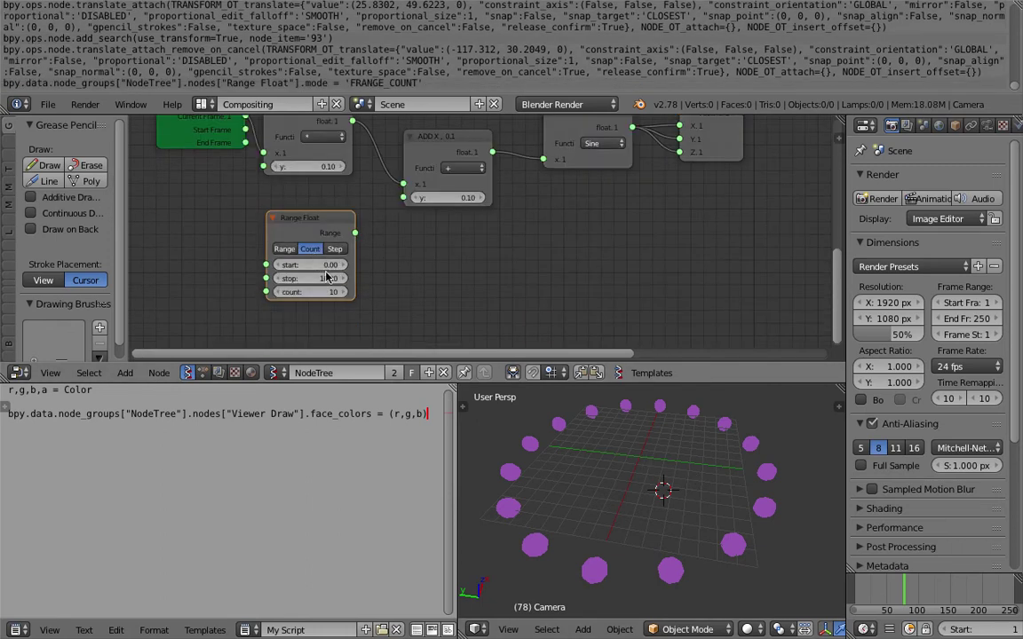
{"action": "key", "text": "Return"}
{"action": "scroll", "coordinate": [387, 275], "scroll_direction": "up", "scroll_amount": 1}
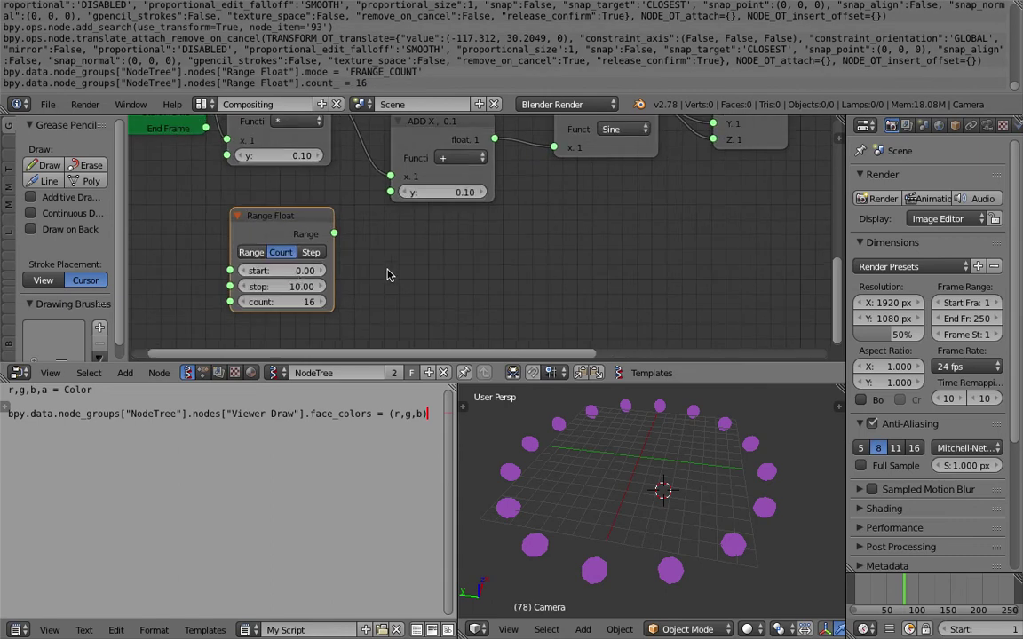
Step: Set the Range Float node's start to 1.62 and stop to 37.03, and link its Range output to the add node's y input
{"action": "left_click_drag", "start_coordinate": [293, 271], "coordinate": [318, 271]}
{"action": "left_click_drag", "start_coordinate": [293, 286], "coordinate": [311, 285]}
{"action": "left_click_drag", "start_coordinate": [334, 234], "coordinate": [390, 191]}
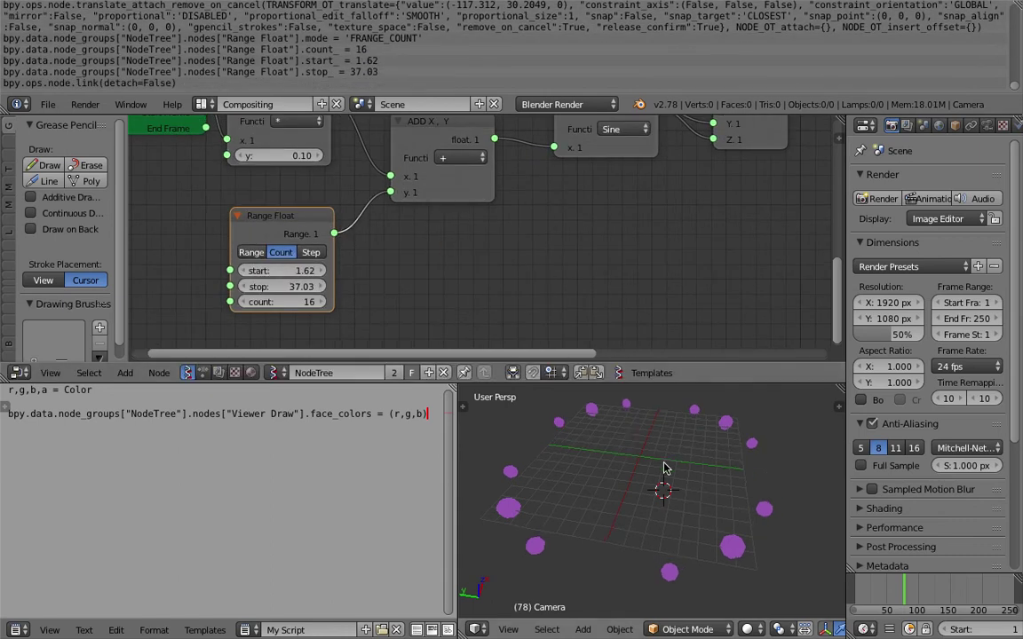
Step: Play the animation and hide the node editor's tool shelf to widen the node area
{"action": "key", "text": "alt+a"}
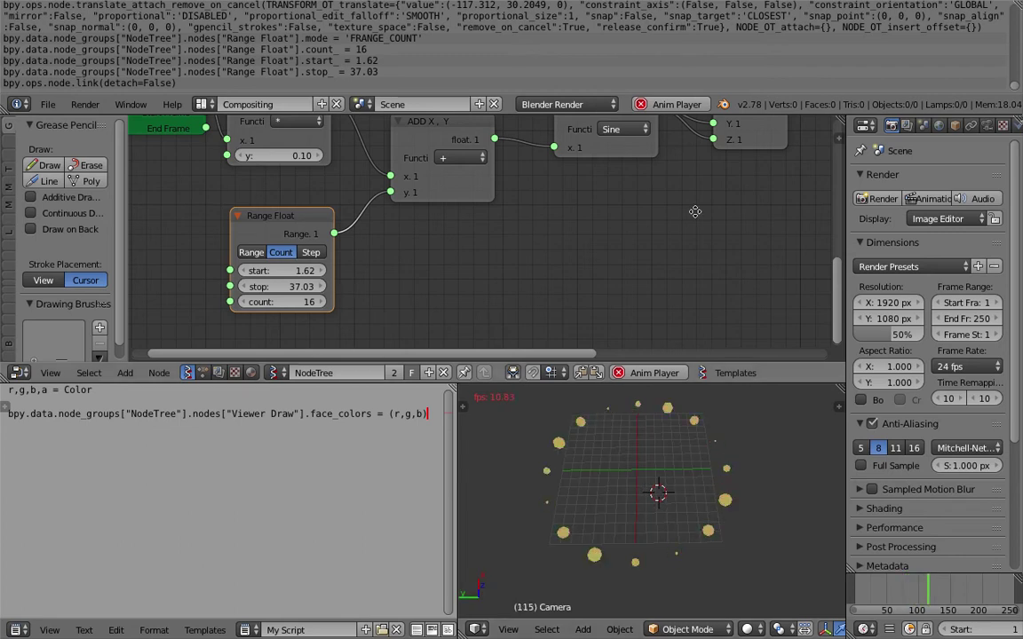
{"action": "scroll", "coordinate": [695, 212], "scroll_direction": "down", "scroll_amount": 2}
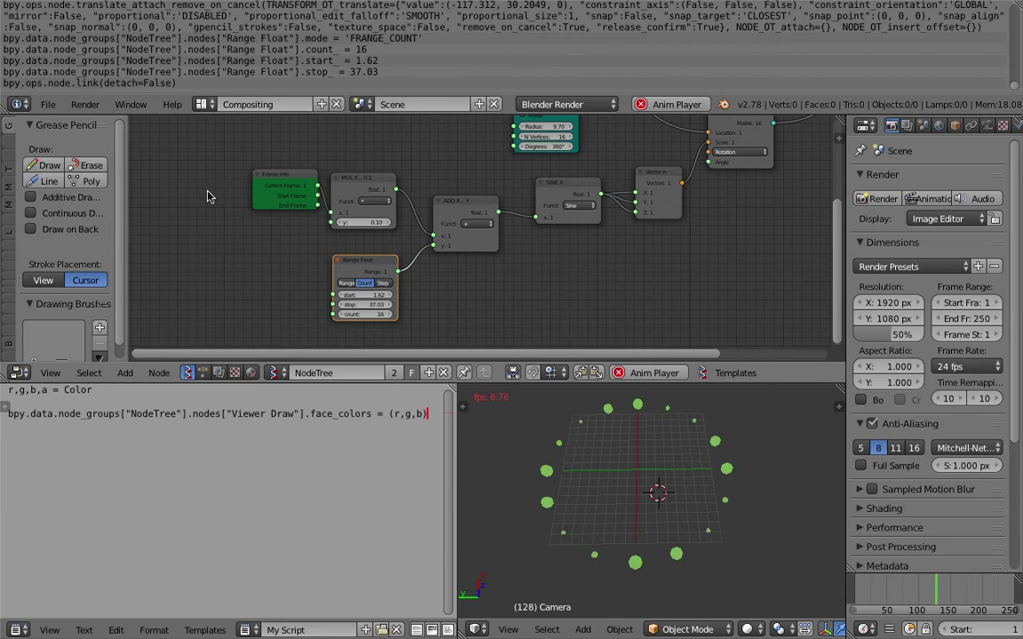
{"action": "key", "text": "t"}
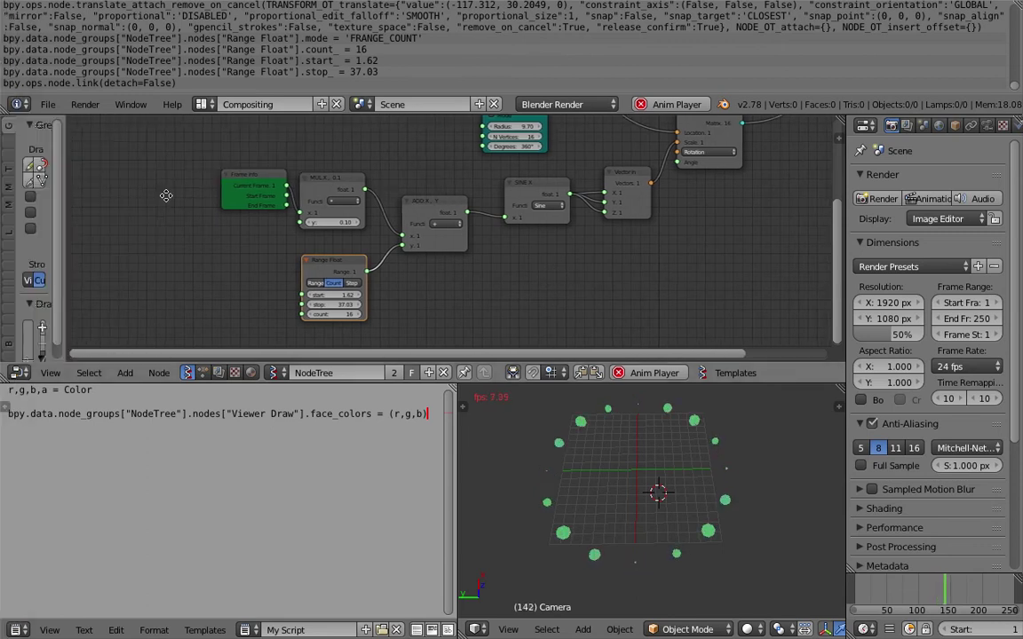
{"action": "middle_click_drag", "start_coordinate": [166, 195], "coordinate": [274, 203]}
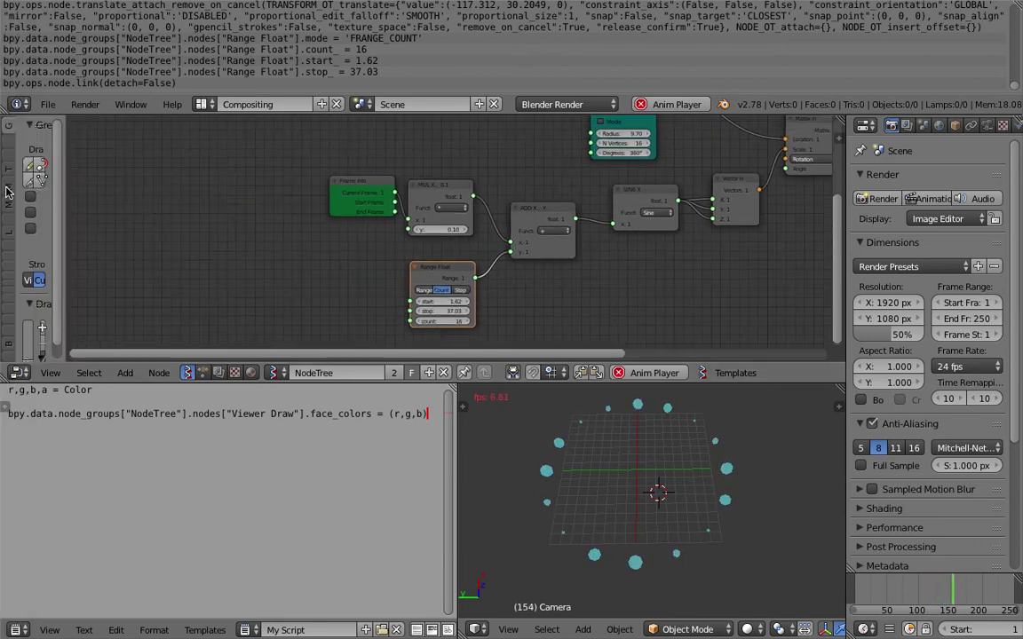
{"action": "key", "text": "t"}
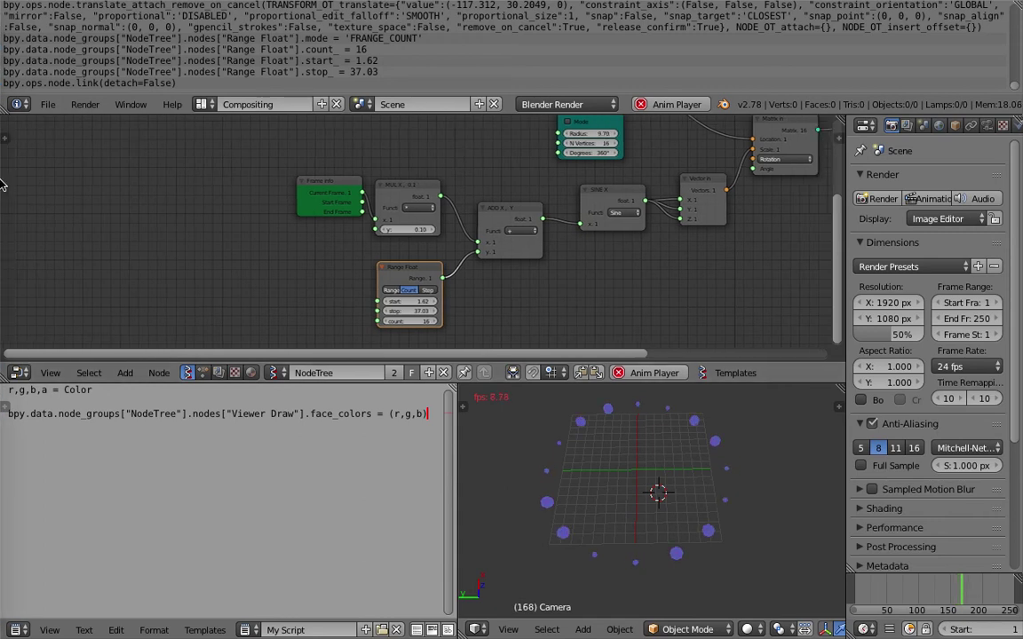
Step: Add an Int node in the empty area before the Frame info node and set its value to 20
{"action": "key", "text": "shift+a"}
{"action": "left_click", "coordinate": [152, 223]}
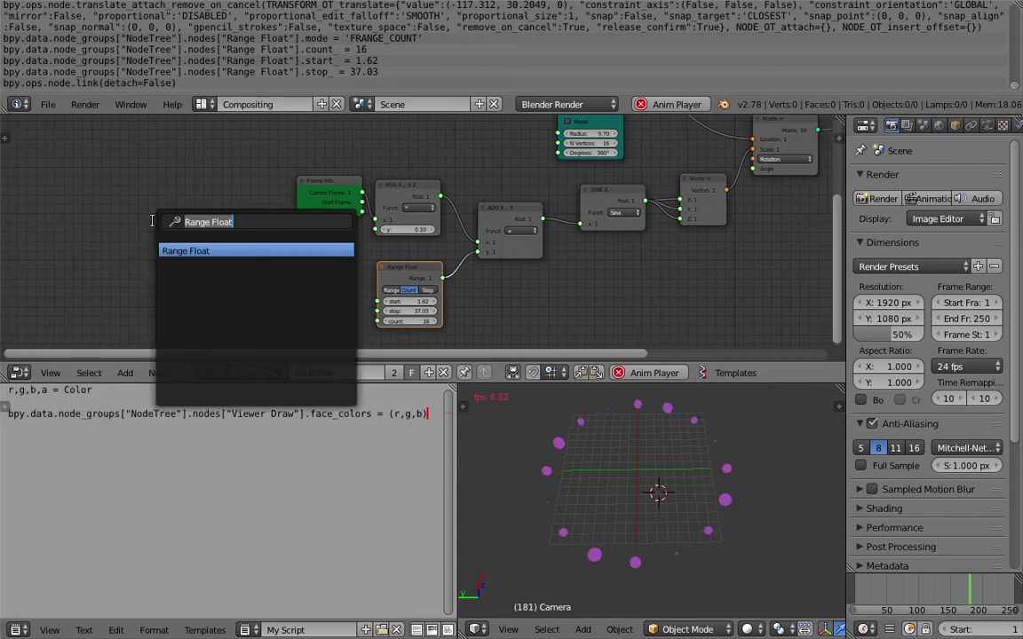
{"action": "type", "text": "int"}
{"action": "key", "text": "Down"}
{"action": "key", "text": "Down"}
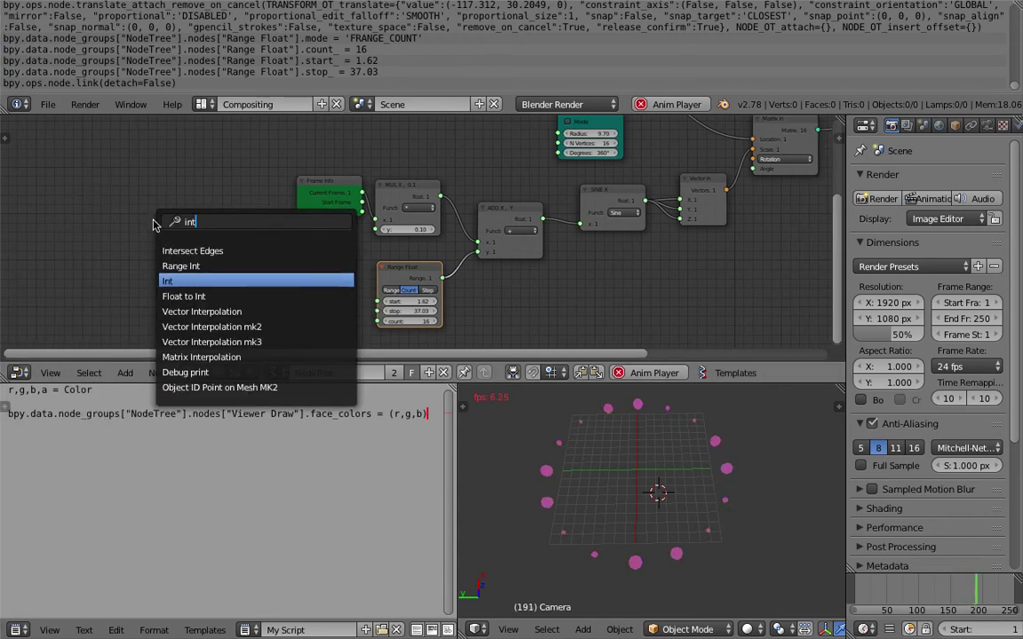
{"action": "key", "text": "Return"}
{"action": "left_click", "coordinate": [194, 250]}
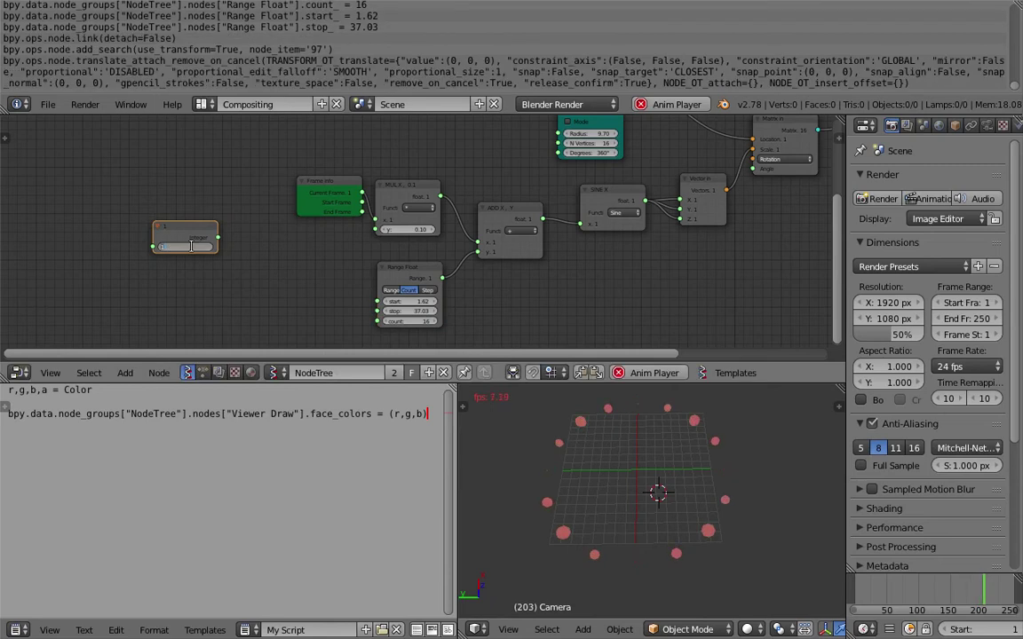
{"action": "type", "text": "20"}
{"action": "key", "text": "Return"}
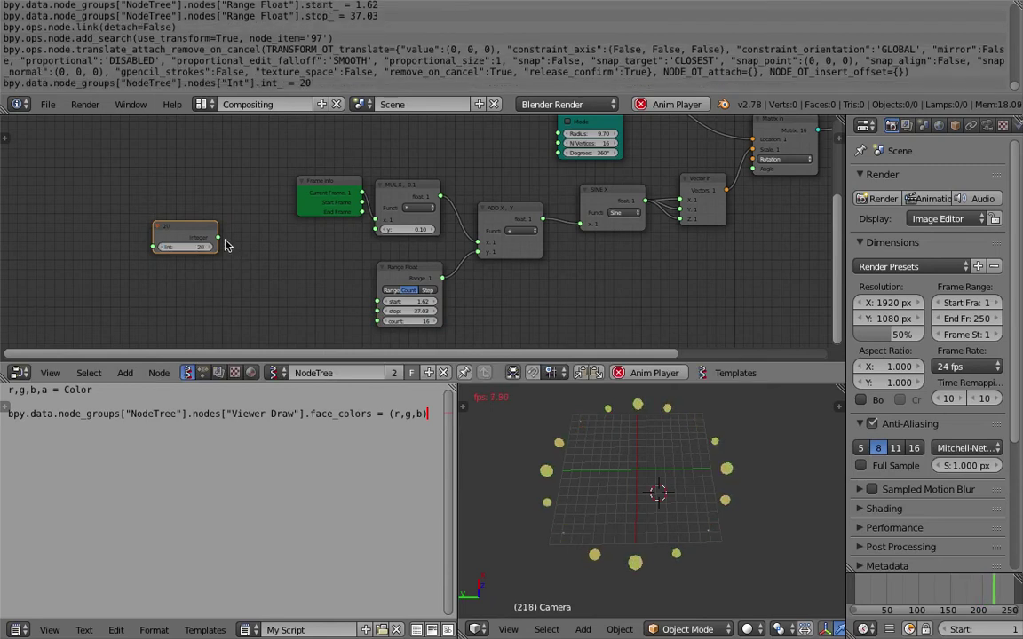
Step: Link the Int node to the Range Float count and the Circle node's N Vertices, and save the file
{"action": "left_click_drag", "start_coordinate": [218, 238], "coordinate": [377, 321]}
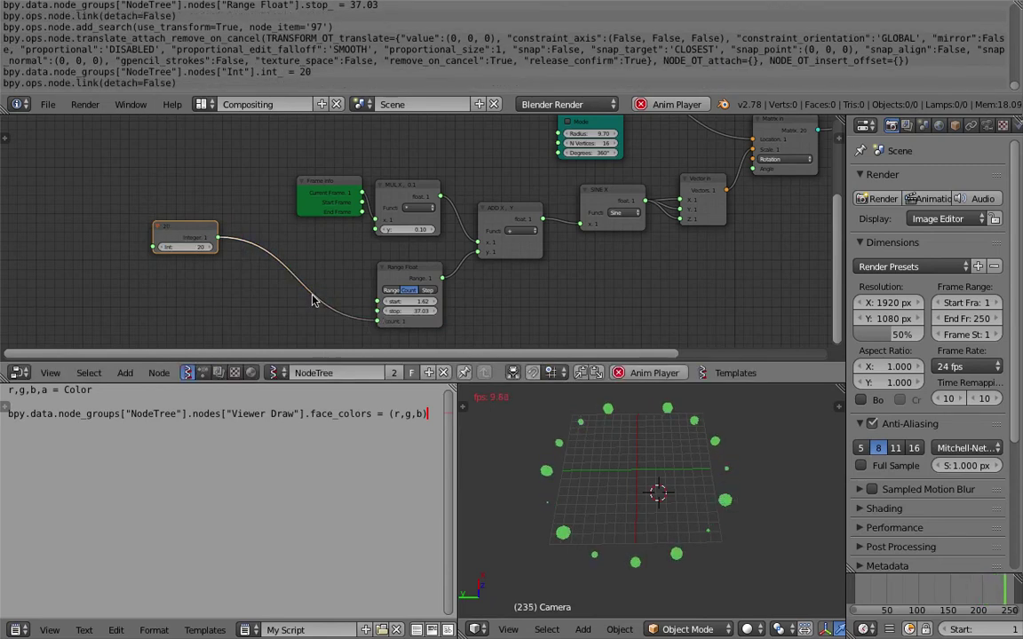
{"action": "left_click_drag", "start_coordinate": [219, 238], "coordinate": [247, 228]}
{"action": "left_click_drag", "start_coordinate": [402, 177], "coordinate": [558, 144]}
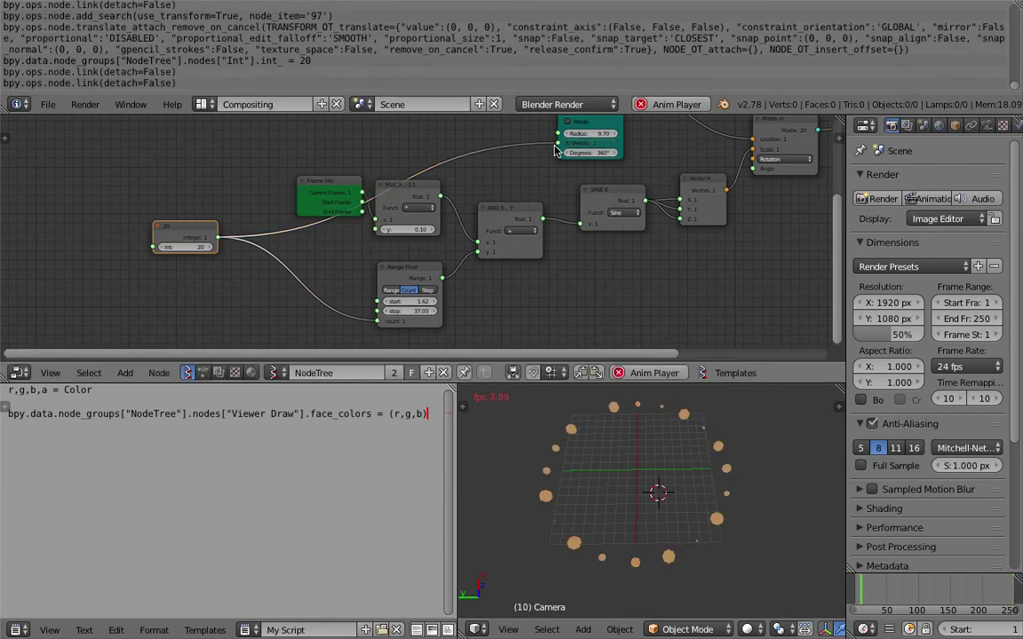
{"action": "middle_click_drag", "start_coordinate": [669, 523], "coordinate": [655, 513]}
{"action": "scroll", "coordinate": [655, 514], "scroll_direction": "up", "scroll_amount": 2}
{"action": "key", "text": "ctrl+s"}
{"action": "left_click", "coordinate": [655, 513]}
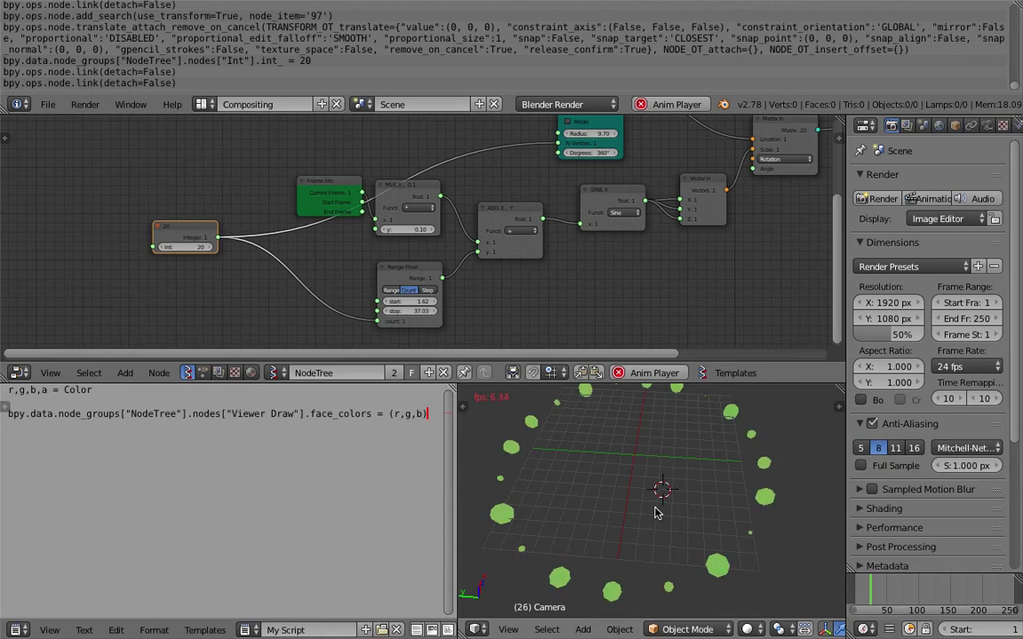
Step: Return the node editor to the Animation Nodes tree NodeTree.001 and show its tool shelf
{"action": "left_click", "coordinate": [203, 374]}
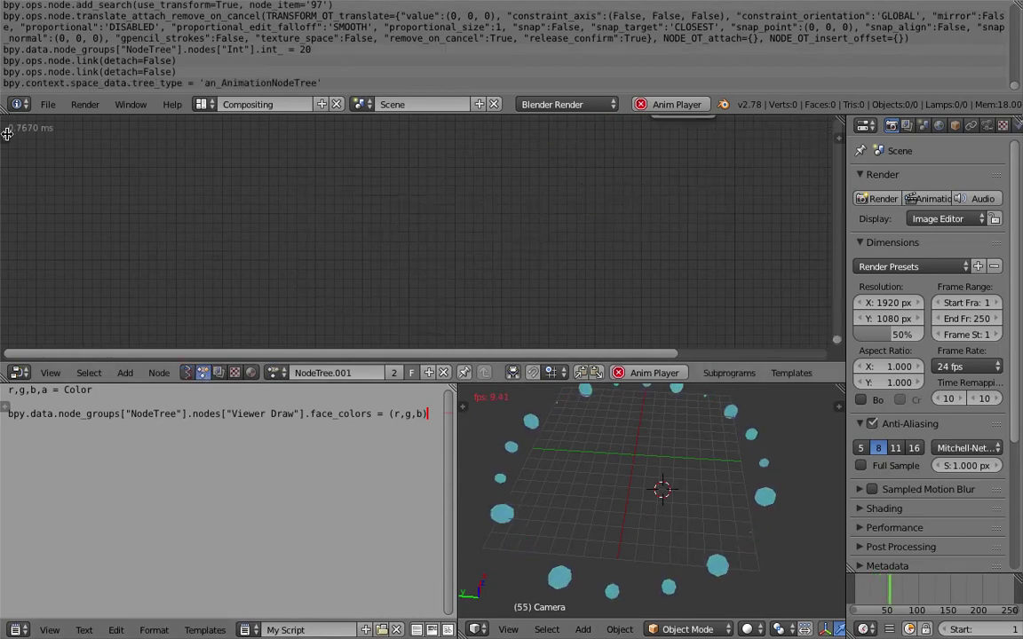
{"action": "key", "text": "t"}
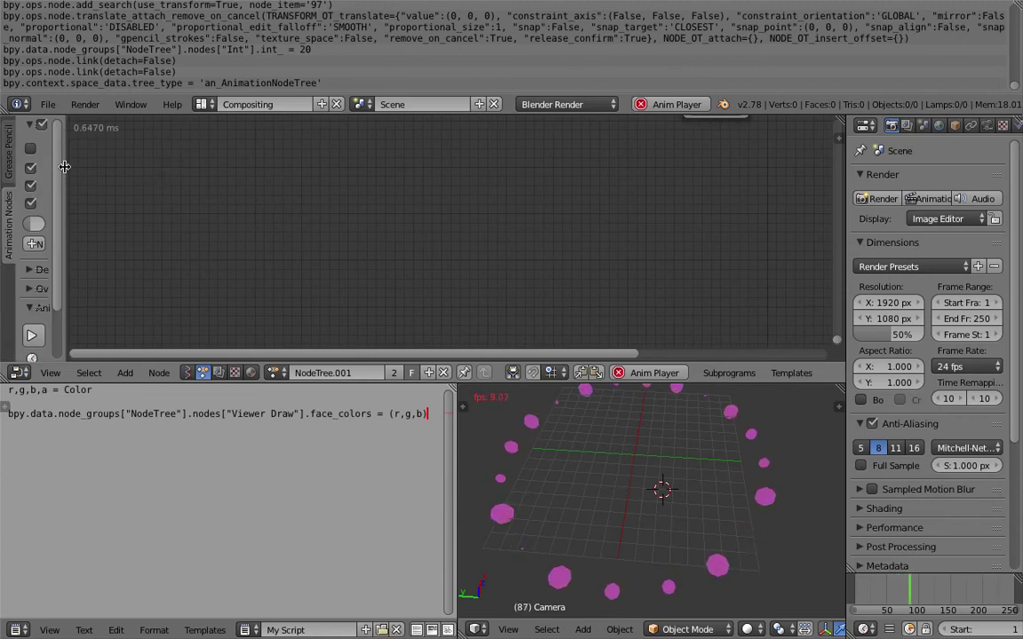
Step: Widen the node editor's tool shelf, turn off Auto Execution for the Animation Nodes tree, and save the file
{"action": "left_click_drag", "start_coordinate": [64, 166], "coordinate": [187, 181]}
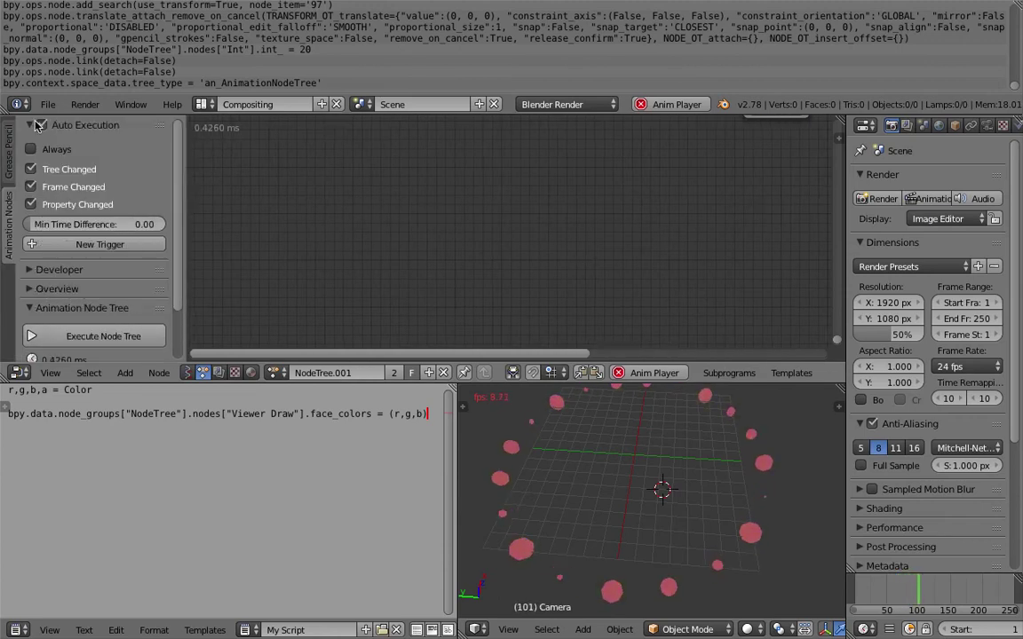
{"action": "left_click", "coordinate": [41, 125]}
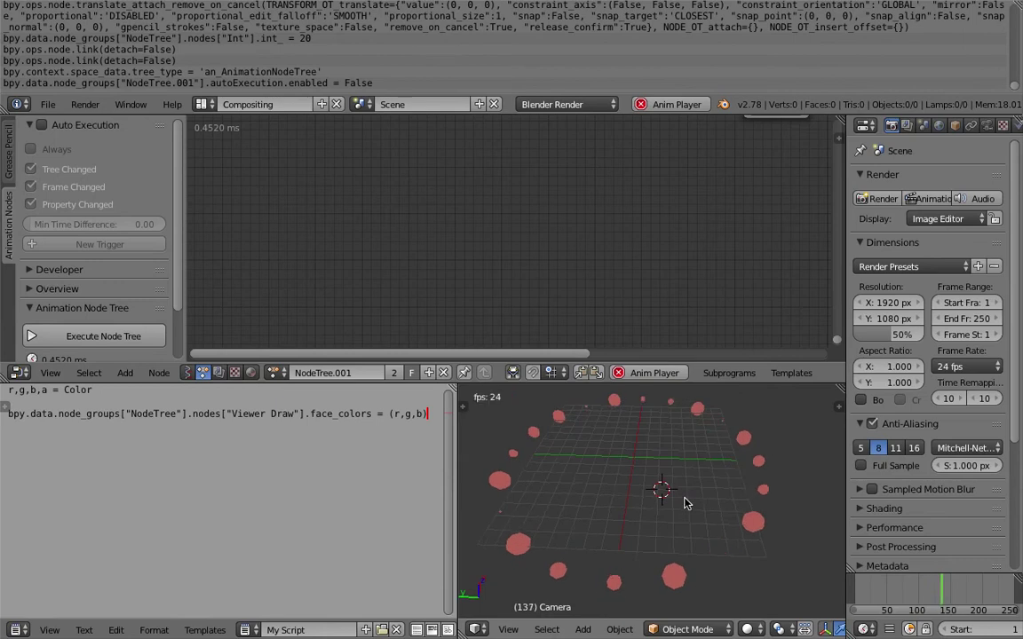
{"action": "key", "text": "ctrl+s"}
{"action": "left_click", "coordinate": [684, 433]}
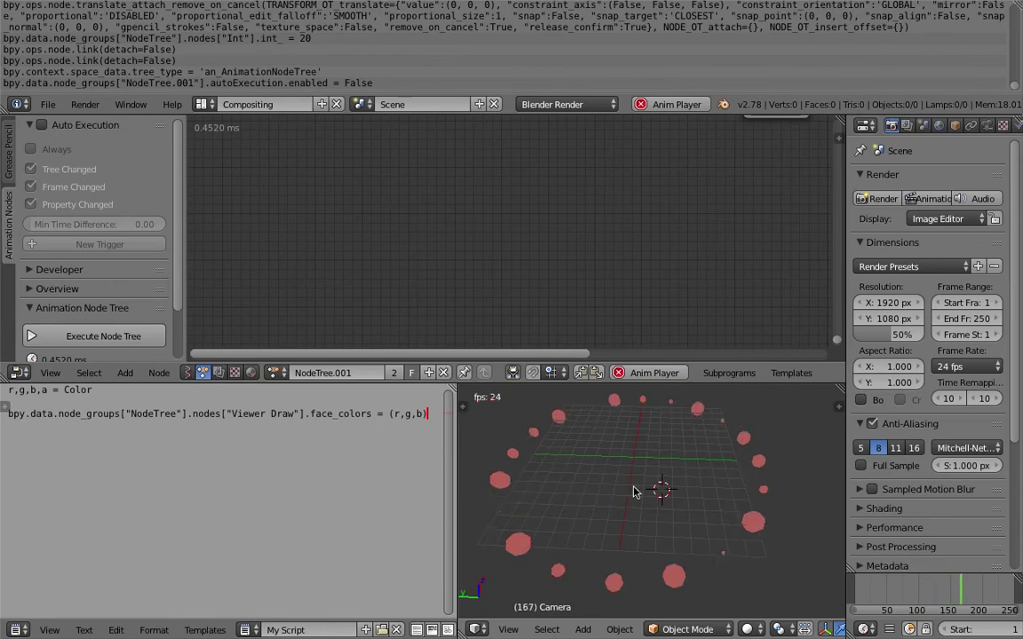
Step: Switch the node editor back to Sverchok nodes and open the existing NodeTree
{"action": "left_click", "coordinate": [187, 374]}
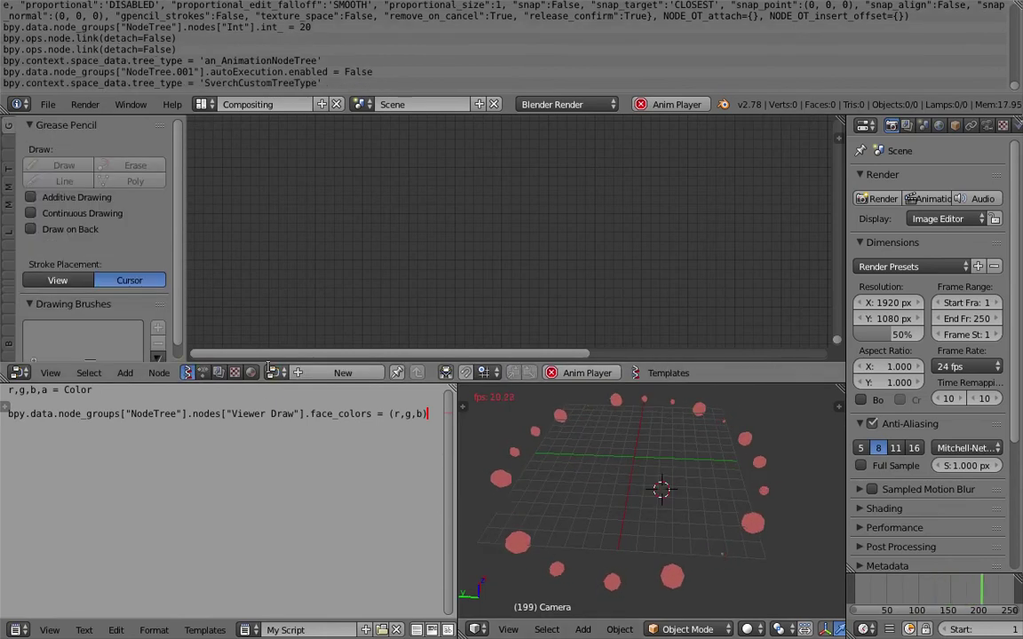
{"action": "left_click", "coordinate": [273, 372]}
{"action": "left_click", "coordinate": [297, 397]}
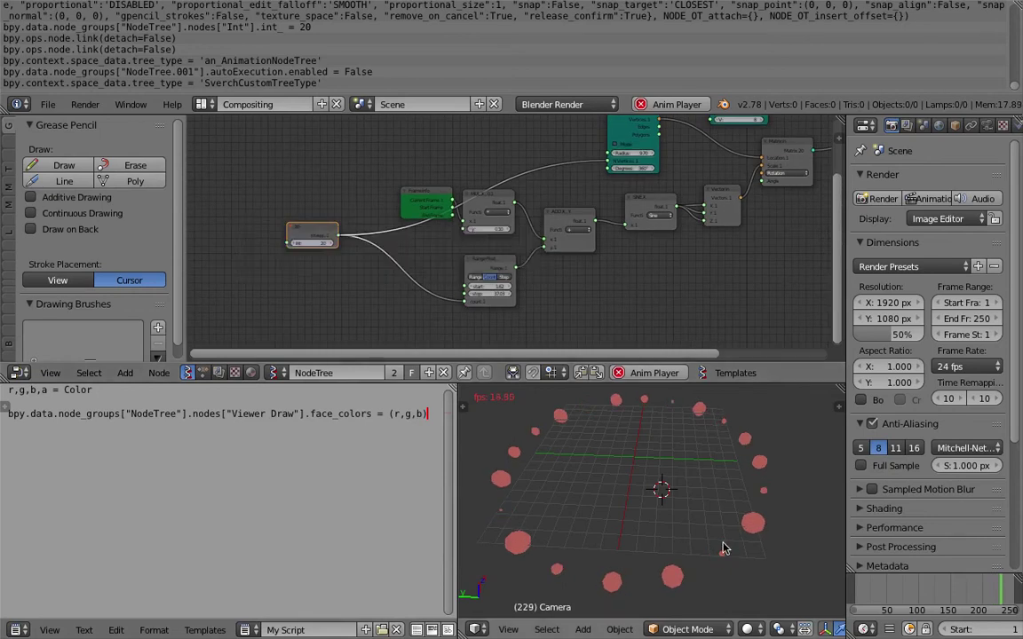
{"action": "middle_click_drag", "start_coordinate": [722, 548], "coordinate": [684, 552]}
{"action": "middle_click_drag", "start_coordinate": [602, 313], "coordinate": [593, 313]}
{"action": "scroll", "coordinate": [549, 238], "scroll_direction": "up", "scroll_amount": 3}
{"action": "middle_click_drag", "start_coordinate": [257, 240], "coordinate": [290, 242]}
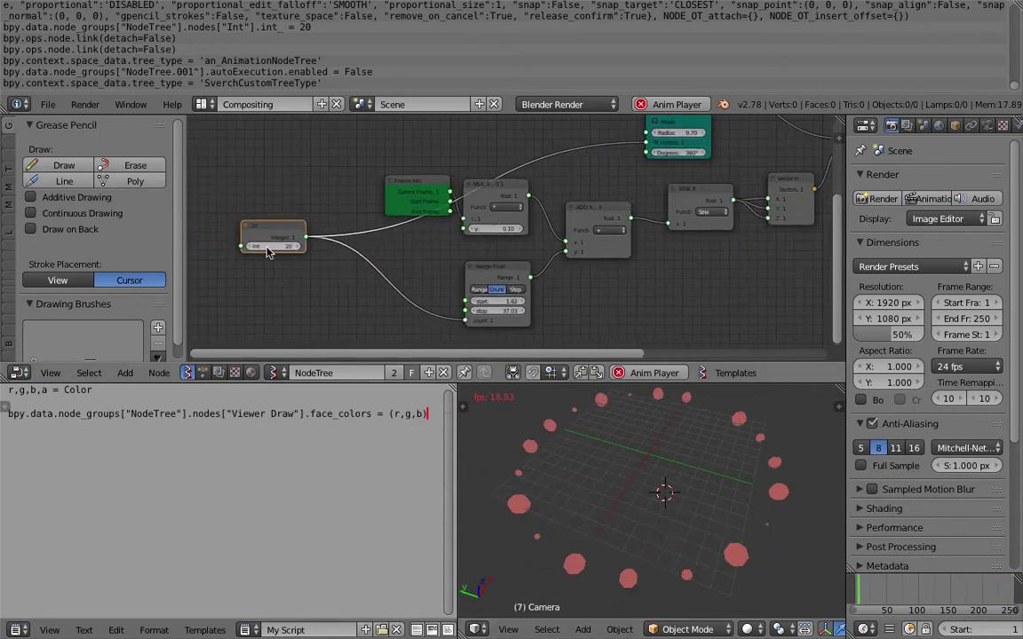
Step: Raise the Int node's value to 42 and on to 51, saving the file in between
{"action": "left_click_drag", "start_coordinate": [269, 252], "coordinate": [342, 251]}
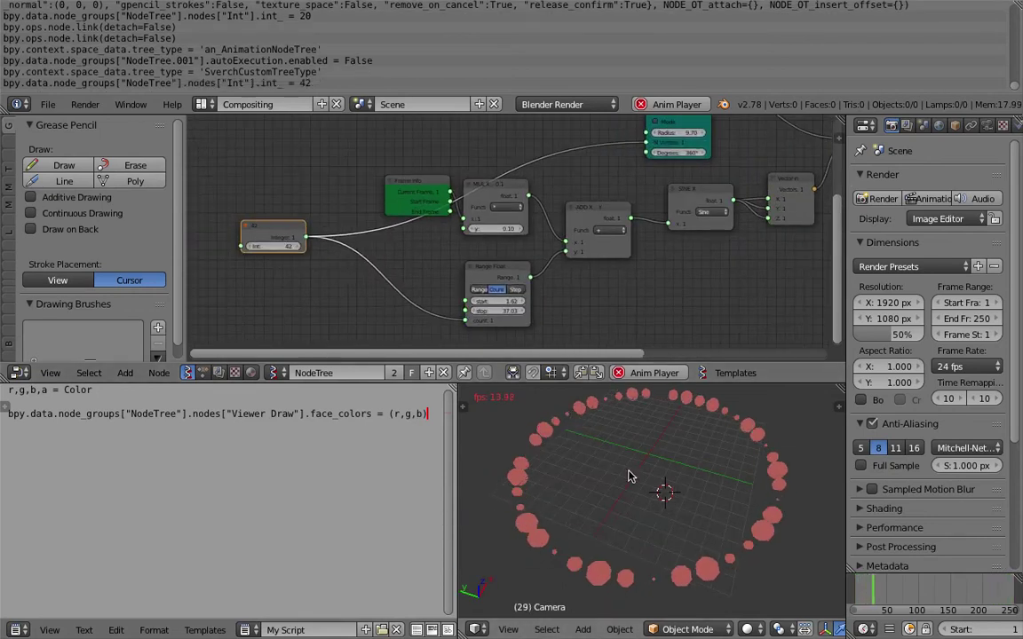
{"action": "key", "text": "ctrl+s"}
{"action": "left_click", "coordinate": [666, 503]}
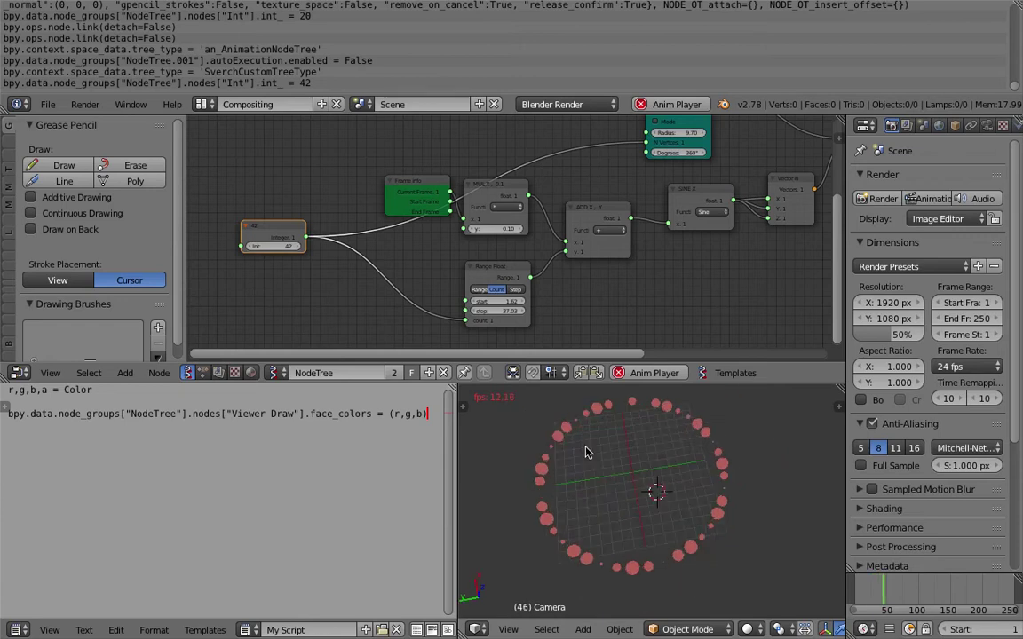
{"action": "left_click_drag", "start_coordinate": [273, 247], "coordinate": [307, 247]}
{"action": "middle_click_drag", "start_coordinate": [636, 496], "coordinate": [619, 500]}
{"action": "scroll", "coordinate": [632, 501], "scroll_direction": "up", "scroll_amount": 1}
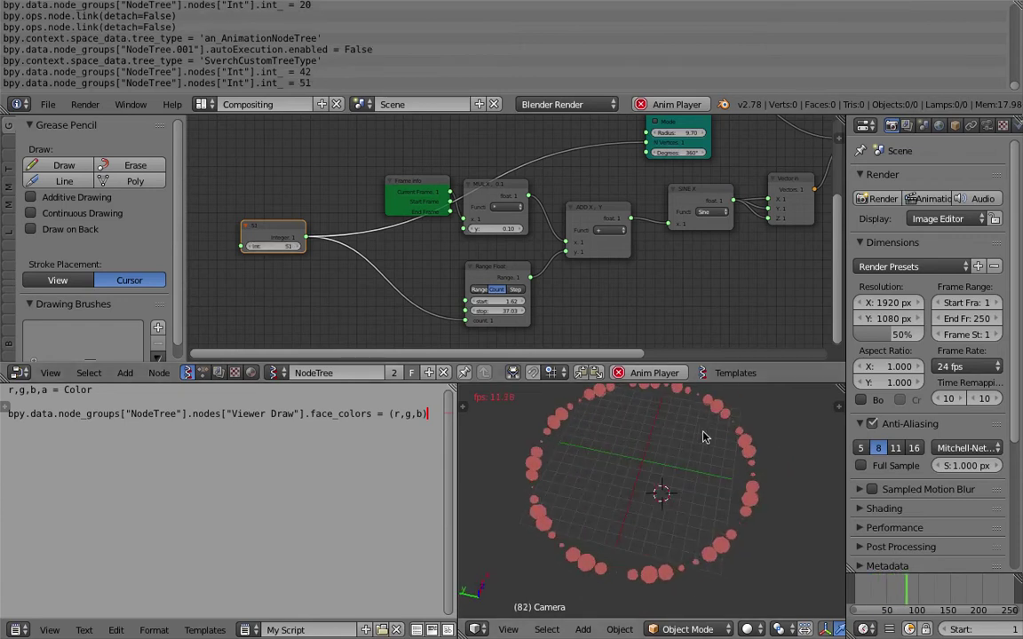
Step: Move the Frame info node up and away from the multiply node, and set the multiply node's y to 0.19
{"action": "mouse_move", "coordinate": [610, 277]}
{"action": "middle_mouse_down"}
{"action": "mouse_move", "coordinate": [521, 266]}
{"action": "mouse_move", "coordinate": [615, 262]}
{"action": "middle_mouse_up"}
{"action": "left_click_drag", "start_coordinate": [420, 168], "coordinate": [395, 159]}
{"action": "scroll", "coordinate": [532, 218], "scroll_direction": "up", "scroll_amount": 2}
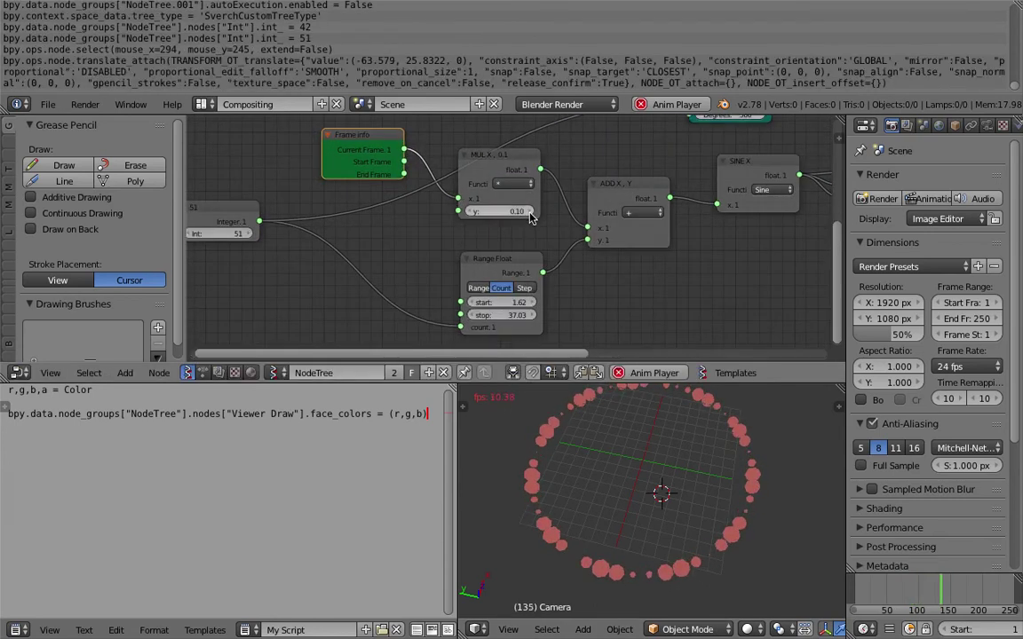
{"action": "triple_click", "coordinate": [530, 213]}
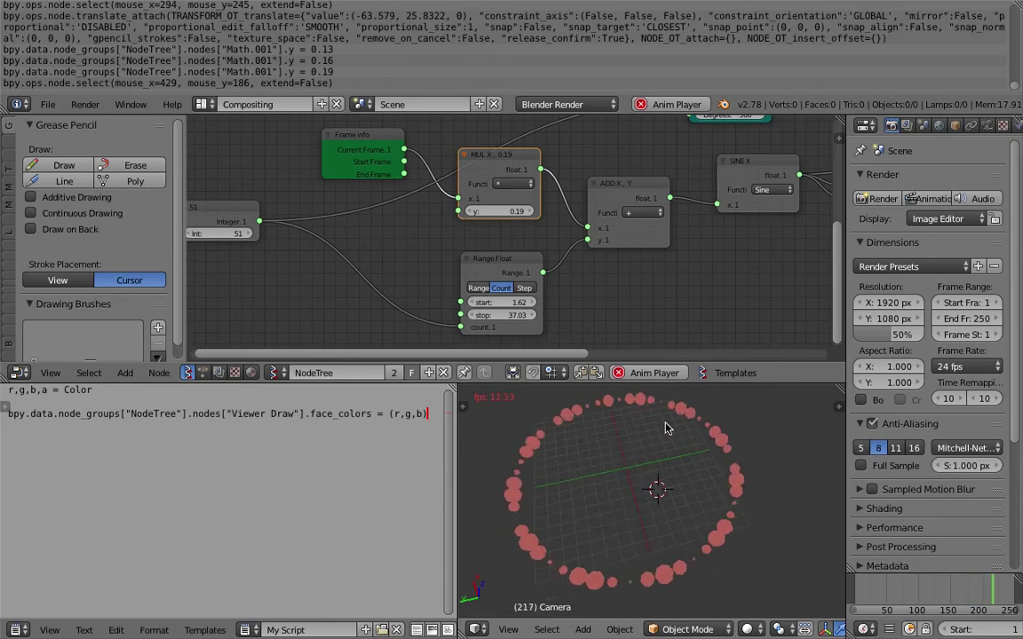
Step: Widen the 3D view into the text editor's space with the 3D cursor outside the ring of spheres, and save the file
{"action": "left_click", "coordinate": [684, 488]}
{"action": "left_click", "coordinate": [783, 475]}
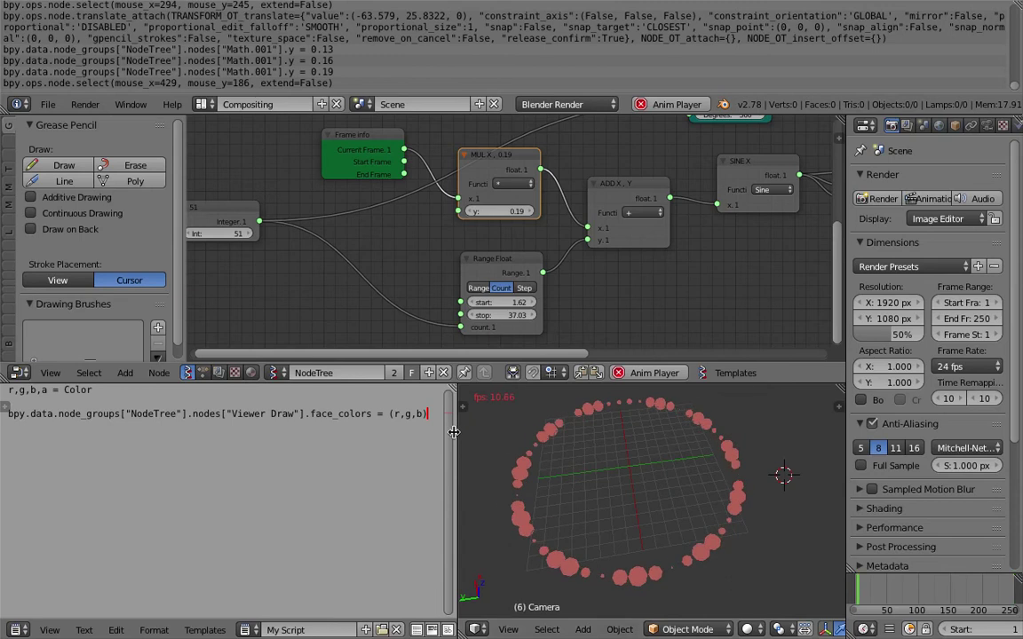
{"action": "left_click_drag", "start_coordinate": [454, 432], "coordinate": [365, 431]}
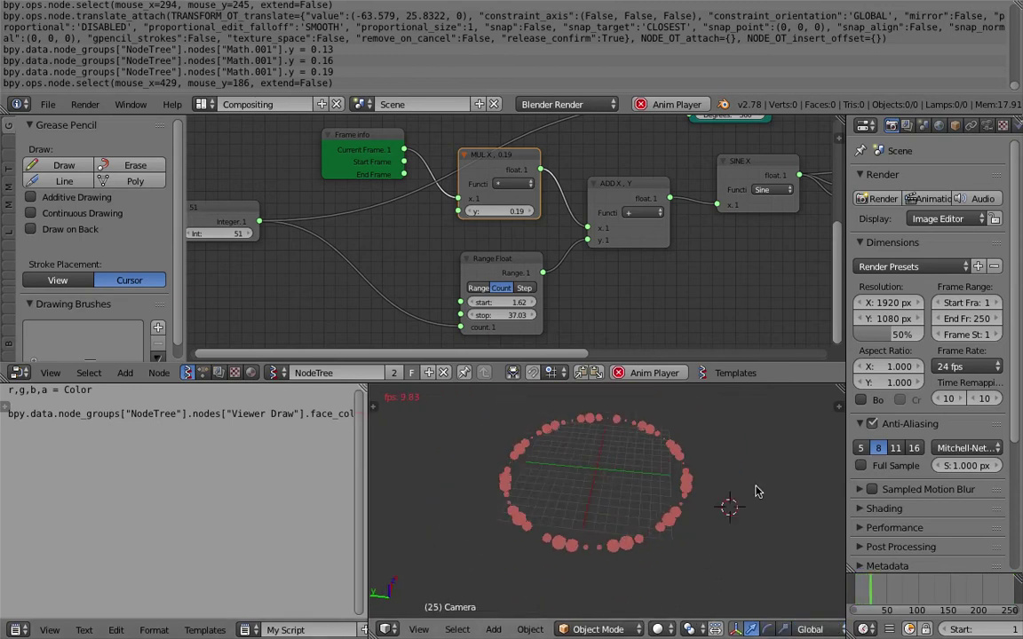
{"action": "left_click", "coordinate": [755, 485]}
{"action": "middle_click_drag", "start_coordinate": [731, 482], "coordinate": [712, 507], "text": "shift"}
{"action": "key", "text": "ctrl+s"}
{"action": "left_click", "coordinate": [735, 490]}
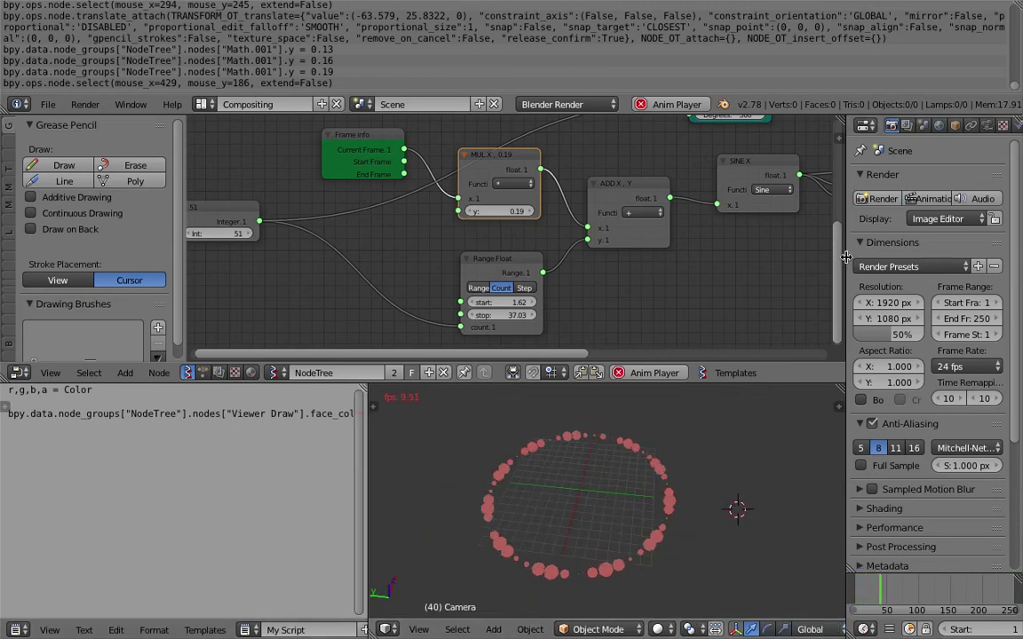
Step: Enlarge the node editor by narrowing the Properties editor and lowering the border with the 3D view
{"action": "left_click_drag", "start_coordinate": [845, 257], "coordinate": [948, 259]}
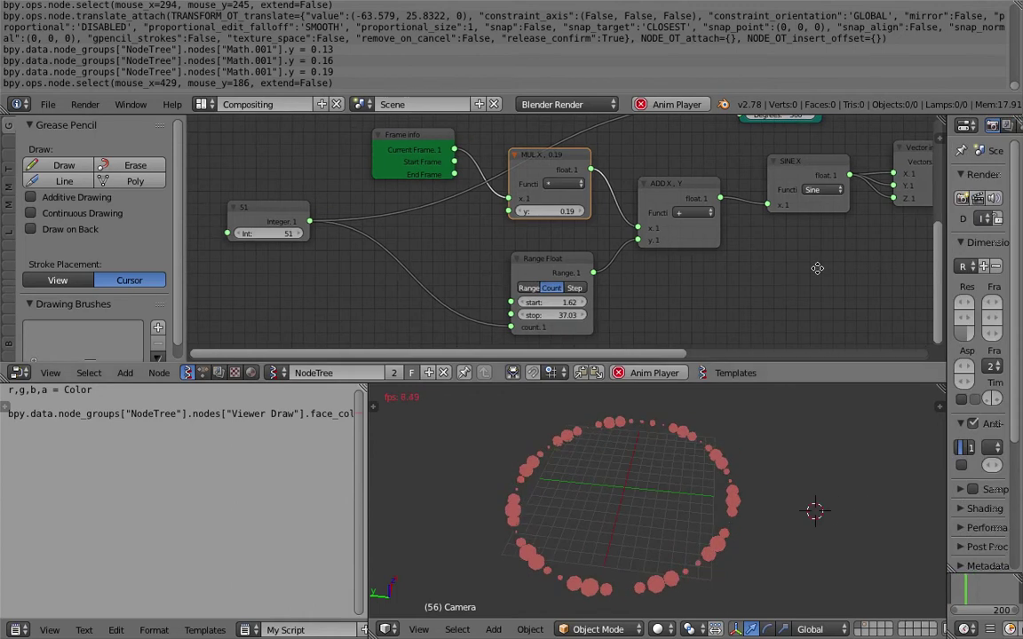
{"action": "middle_click_drag", "start_coordinate": [817, 269], "coordinate": [555, 249]}
{"action": "scroll", "coordinate": [553, 250], "scroll_direction": "up", "scroll_amount": 1}
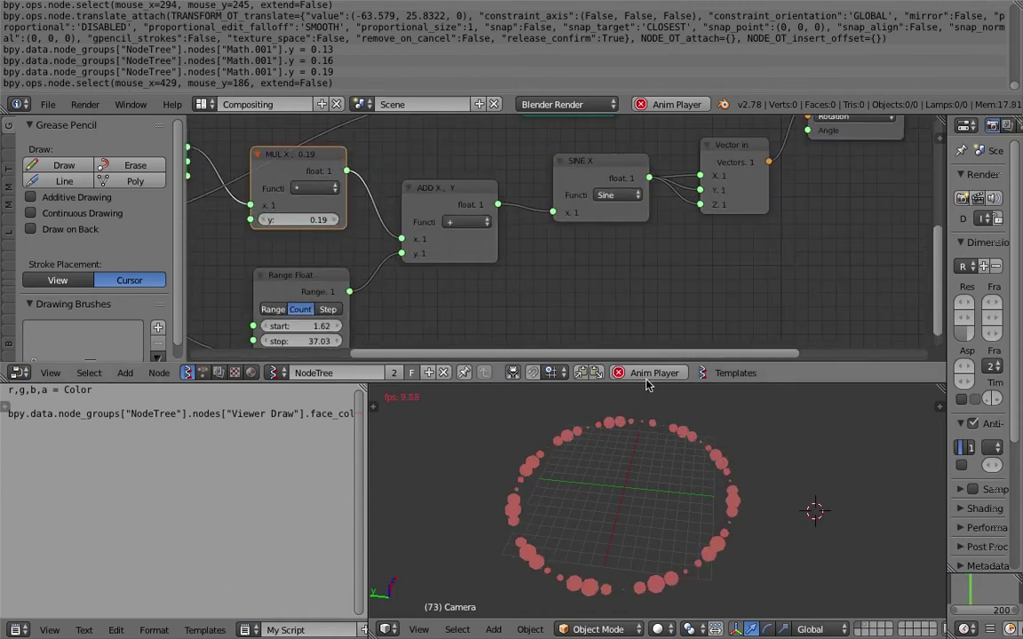
{"action": "left_click_drag", "start_coordinate": [647, 384], "coordinate": [650, 471]}
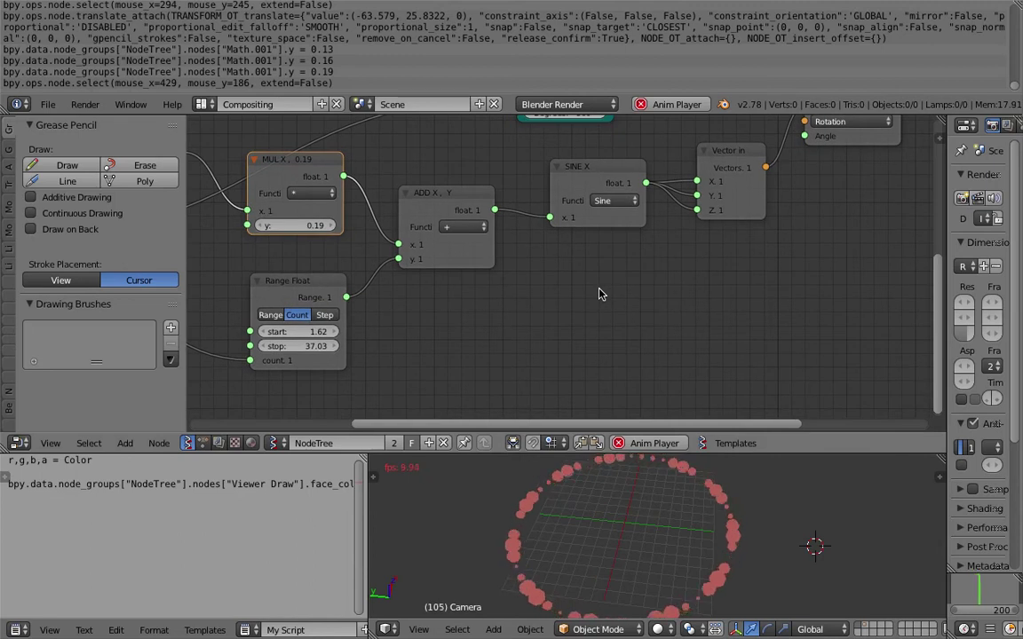
Step: Add a Map Range node below the Vector in node and shift the Sine node slightly toward the Add node
{"action": "key", "text": "shift+a"}
{"action": "left_click", "coordinate": [599, 294]}
{"action": "type", "text": "map"}
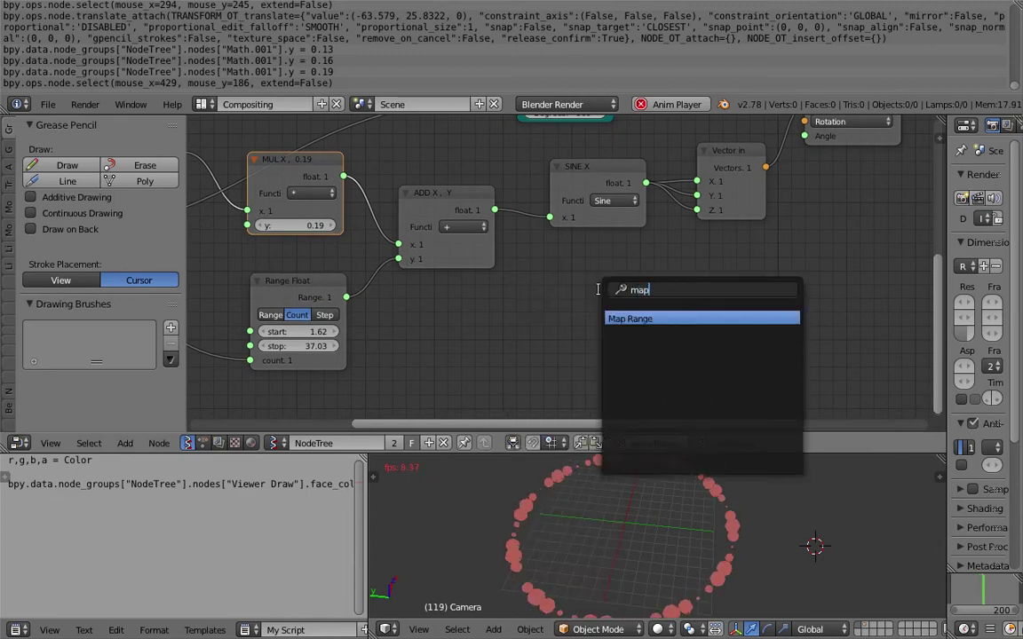
{"action": "key", "text": "Return"}
{"action": "left_click", "coordinate": [514, 269]}
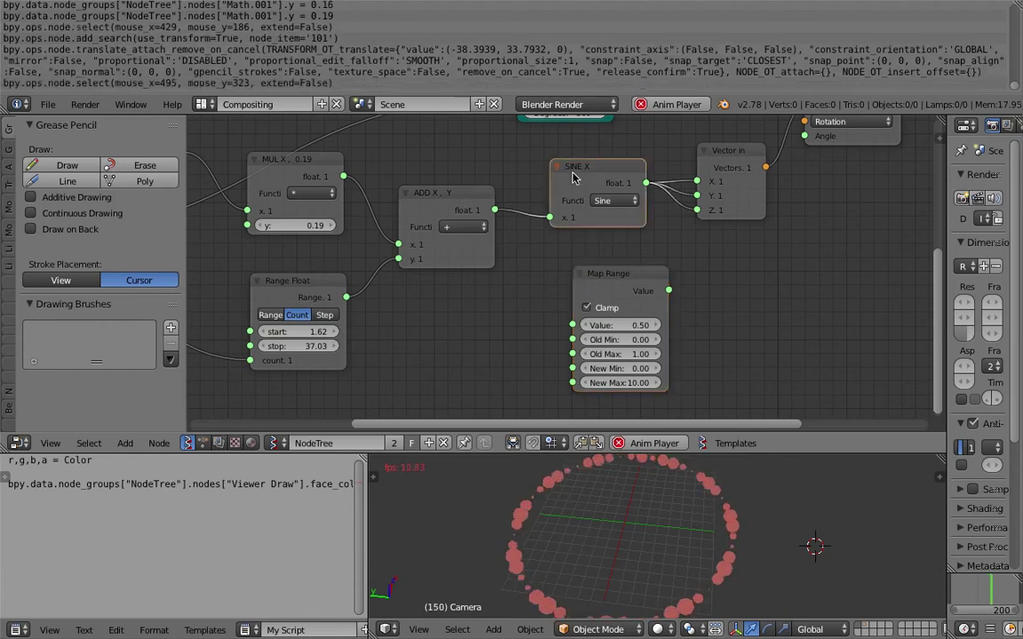
{"action": "left_click_drag", "start_coordinate": [577, 170], "coordinate": [552, 174]}
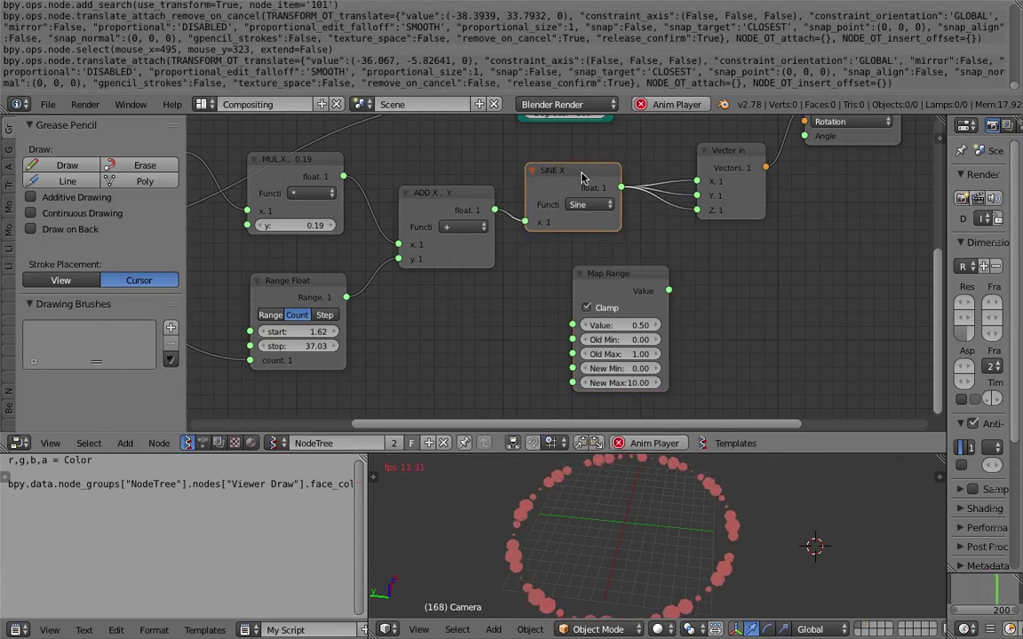
{"action": "left_click_drag", "start_coordinate": [628, 279], "coordinate": [704, 265]}
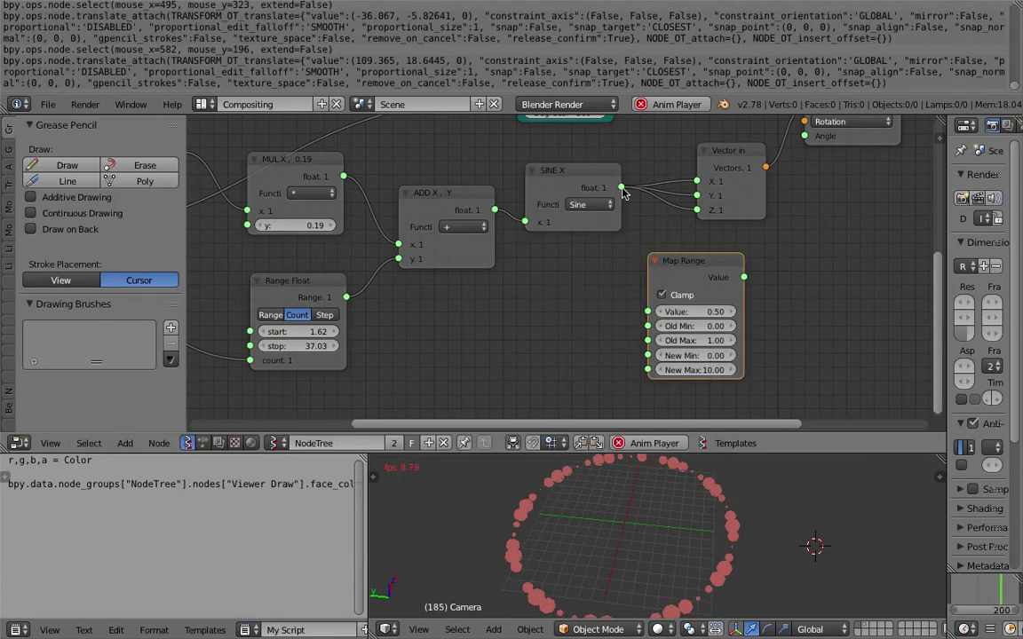
Step: Link the Sine output to the Map Range Value, and the Map Range output to the Vector in node's X, Y and Z
{"action": "left_click_drag", "start_coordinate": [622, 189], "coordinate": [636, 201]}
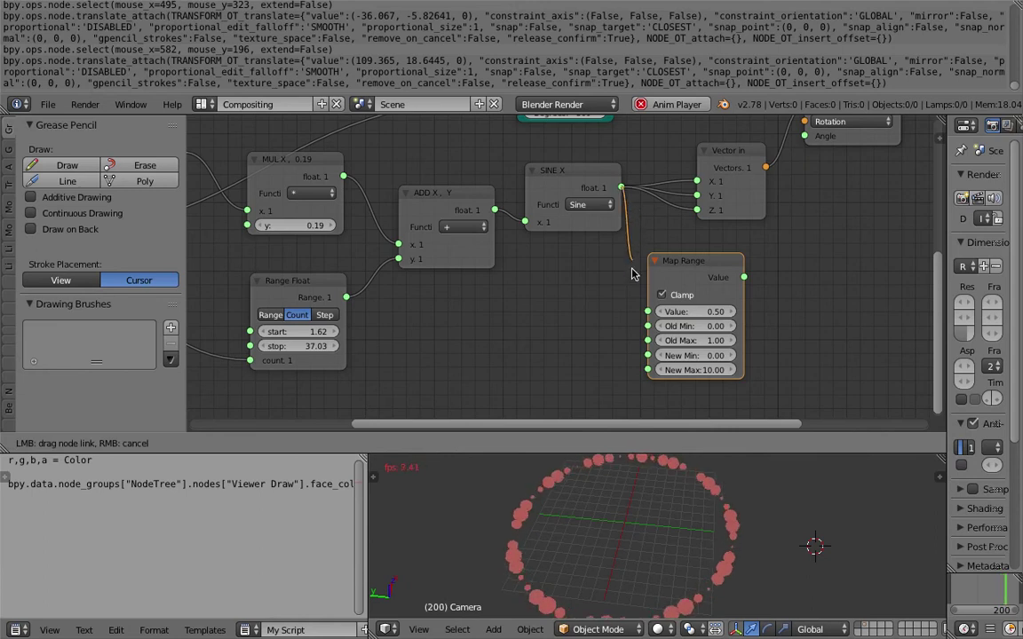
{"action": "left_click_drag", "start_coordinate": [635, 201], "coordinate": [647, 312]}
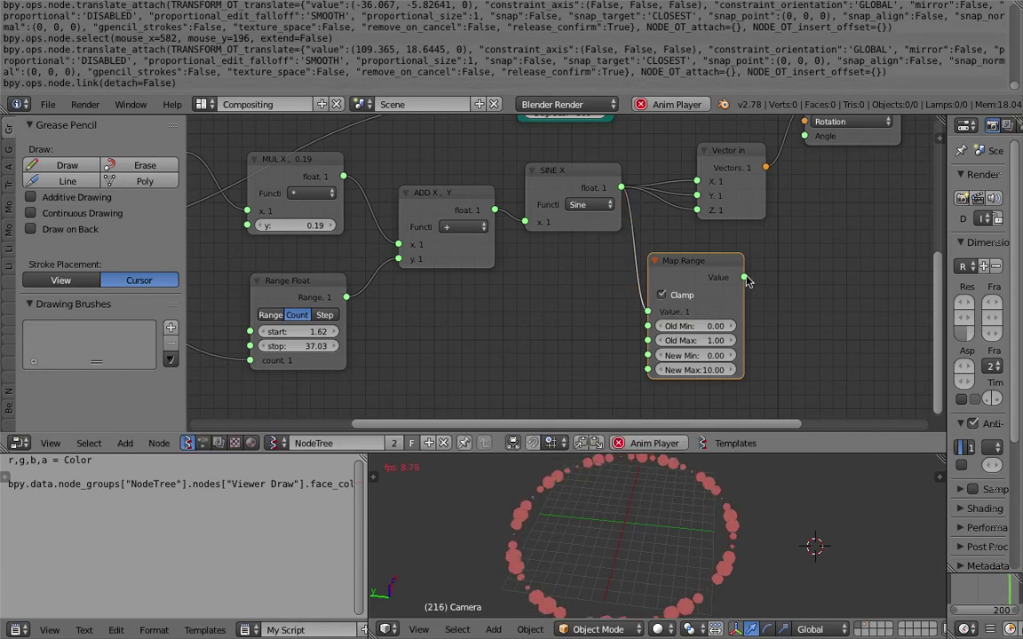
{"action": "left_click_drag", "start_coordinate": [748, 280], "coordinate": [698, 210]}
{"action": "scroll", "coordinate": [710, 531], "scroll_direction": "down", "scroll_amount": 3}
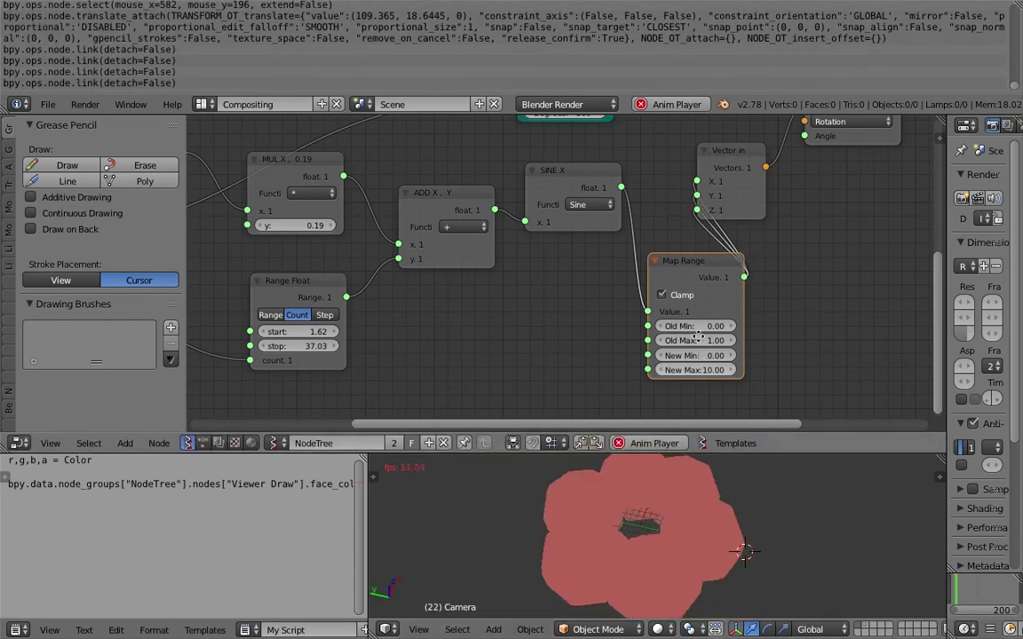
Step: Set the Map Range node's New Max to 0.76
{"action": "middle_click_drag", "start_coordinate": [691, 331], "coordinate": [610, 302]}
{"action": "scroll", "coordinate": [621, 306], "scroll_direction": "up", "scroll_amount": 1}
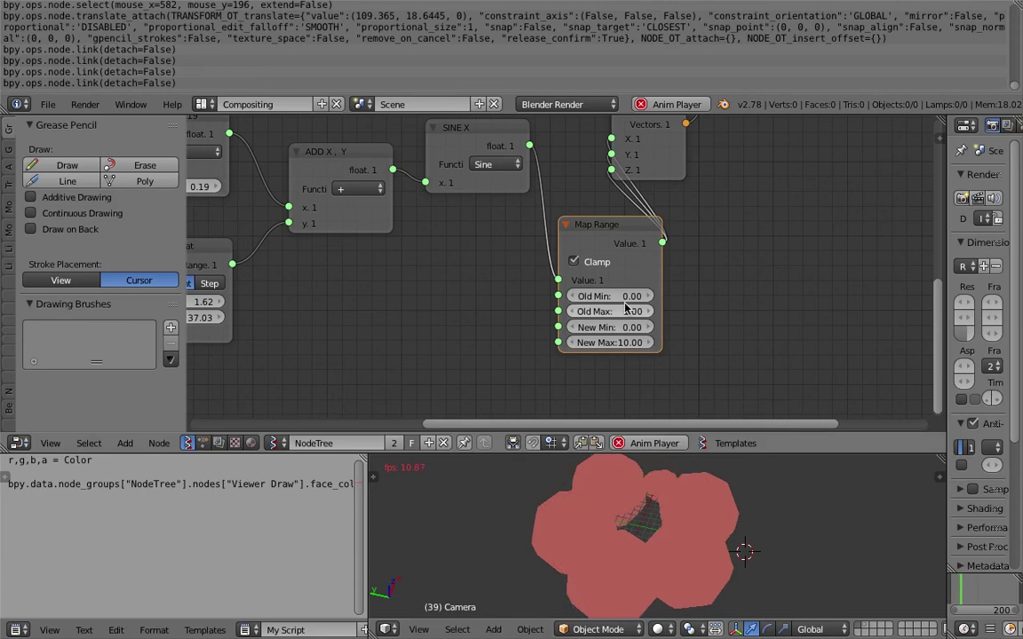
{"action": "left_click_drag", "start_coordinate": [611, 343], "coordinate": [558, 343]}
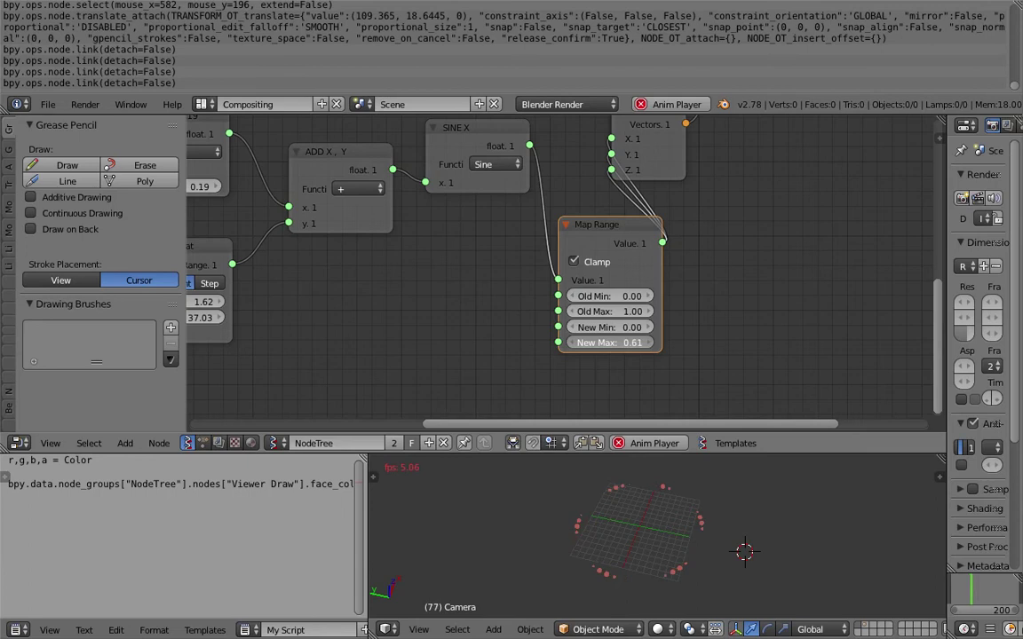
{"action": "left_click_drag", "start_coordinate": [558, 342], "coordinate": [612, 287]}
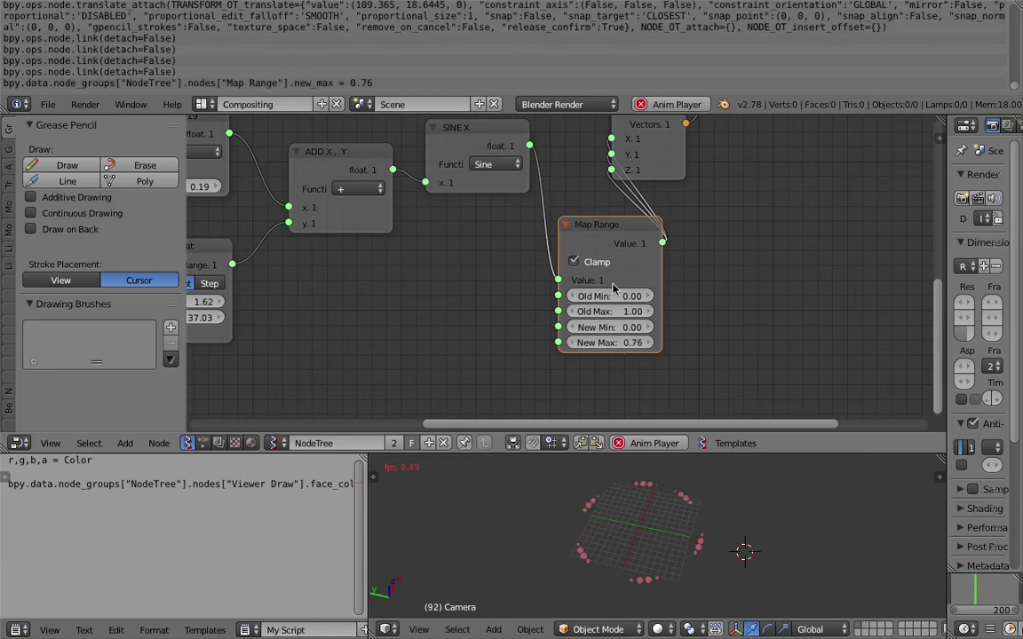
Step: Toggle the Map Range node's Clamp option off and on to compare its effect on the spheres
{"action": "scroll", "coordinate": [610, 280], "scroll_direction": "up", "scroll_amount": 1}
{"action": "left_click", "coordinate": [586, 264]}
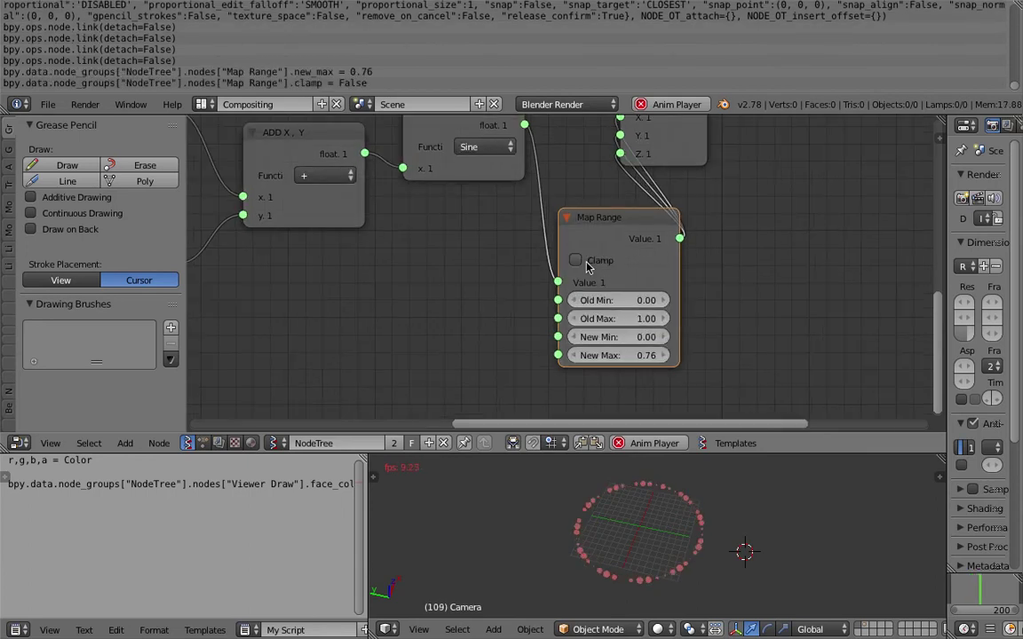
{"action": "left_click", "coordinate": [586, 265]}
{"action": "left_click", "coordinate": [585, 263]}
{"action": "left_click", "coordinate": [583, 262]}
{"action": "middle_click_drag", "start_coordinate": [569, 242], "coordinate": [531, 237]}
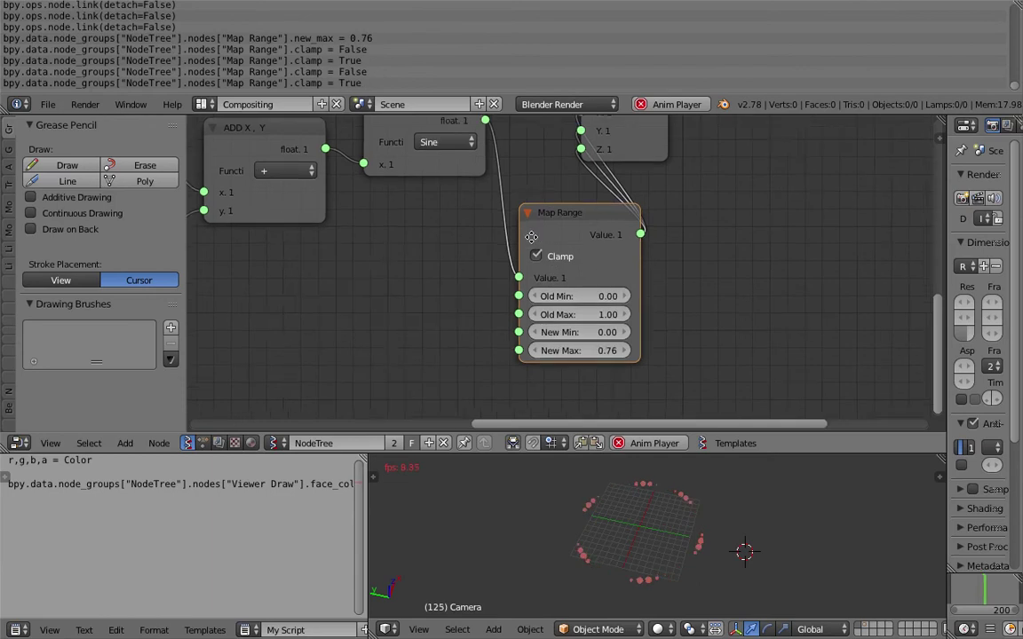
{"action": "scroll", "coordinate": [543, 236], "scroll_direction": "up", "scroll_amount": 1}
{"action": "middle_click_drag", "start_coordinate": [613, 318], "coordinate": [516, 312]}
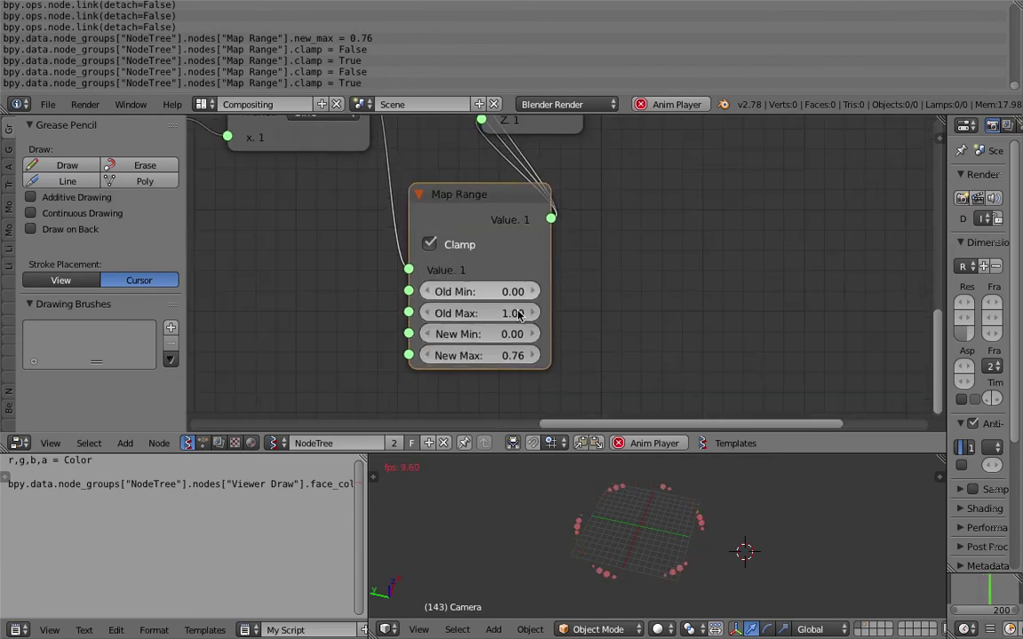
{"action": "scroll", "coordinate": [479, 300], "scroll_direction": "up", "scroll_amount": 1}
{"action": "scroll", "coordinate": [479, 300], "scroll_direction": "up", "scroll_amount": 1}
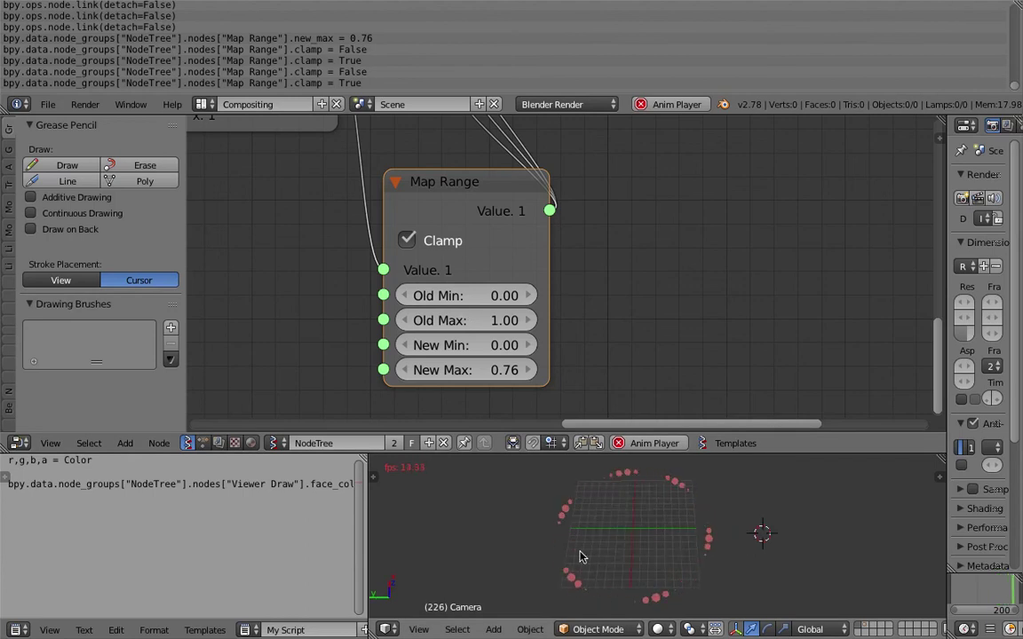
Step: Stop the animation playback and sketch a vertical and a horizontal graph axis beside the Map Range node with Grease Pencil
{"action": "middle_click_drag", "start_coordinate": [680, 277], "coordinate": [650, 272]}
{"action": "key", "text": "Escape"}
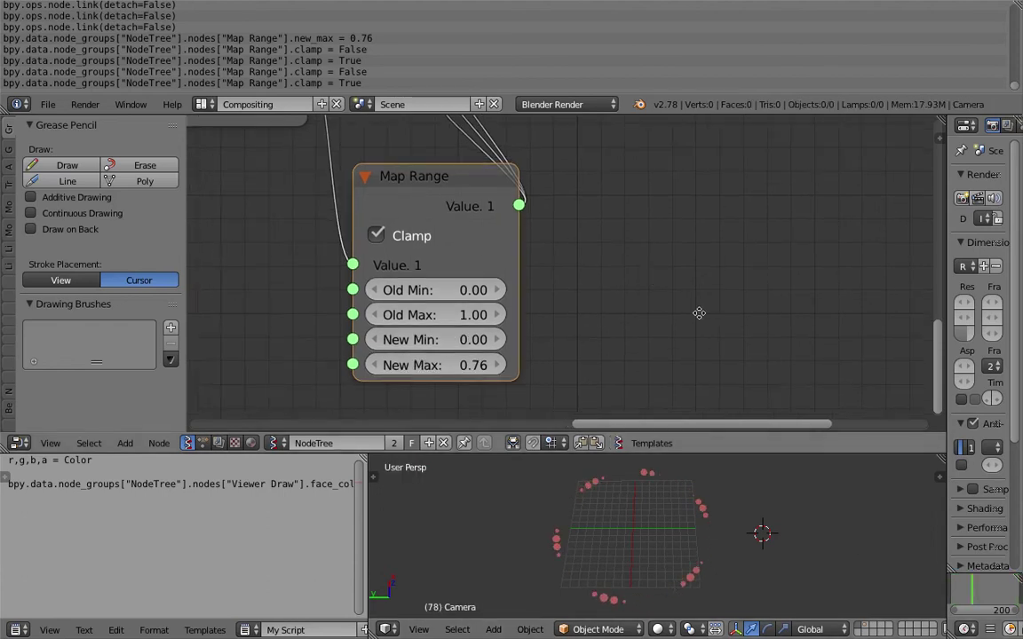
{"action": "scroll", "coordinate": [548, 291], "scroll_direction": "right", "scroll_amount": 4}
{"action": "key", "text": "d"}
{"action": "left_click_drag", "start_coordinate": [503, 170], "coordinate": [505, 183]}
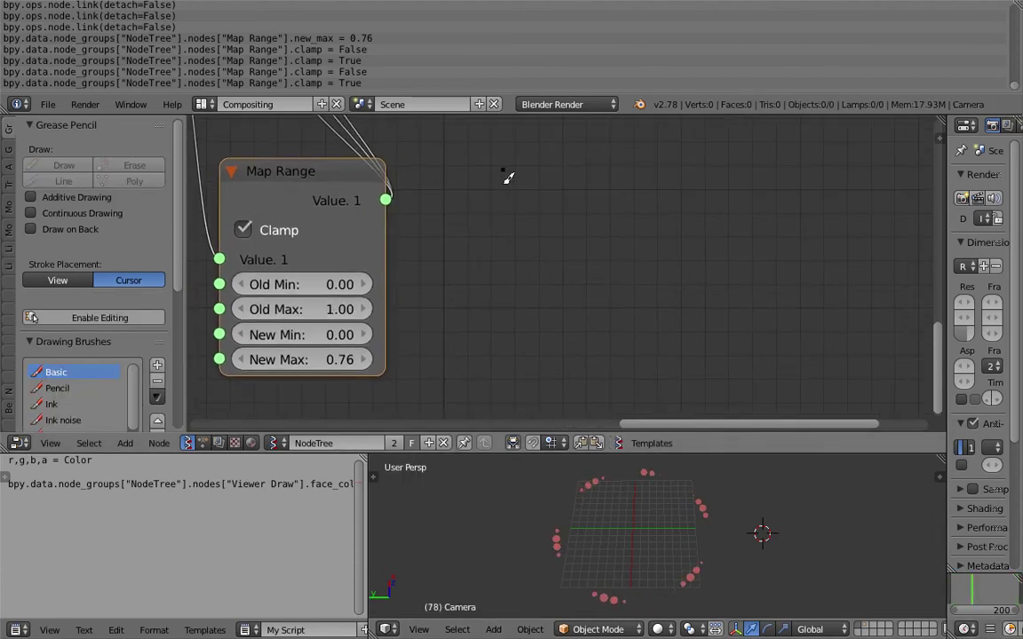
{"action": "left_click_drag", "start_coordinate": [503, 285], "coordinate": [799, 276]}
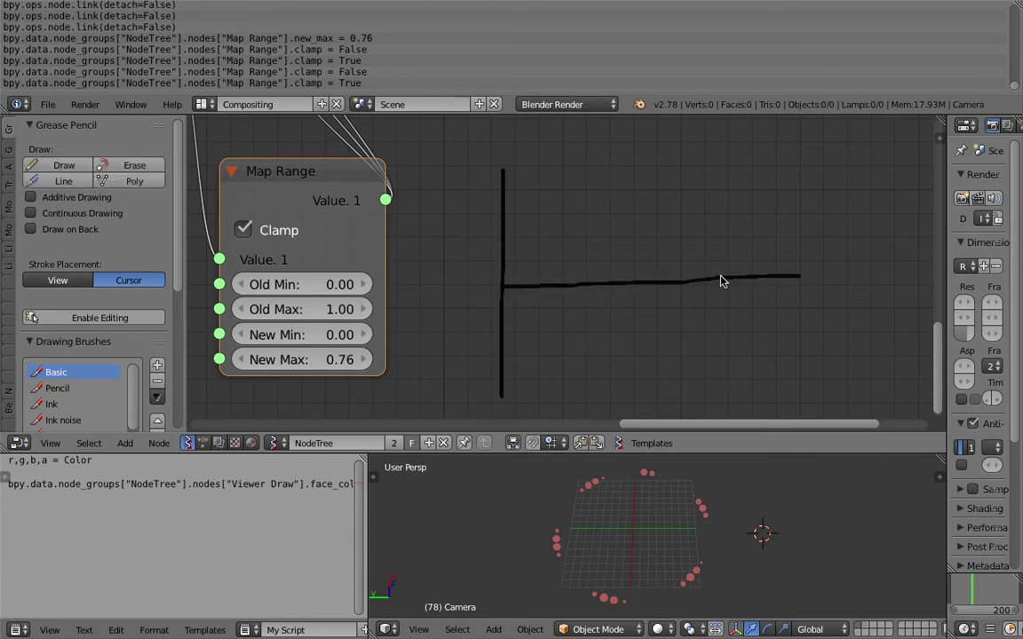
Step: Draw a two-cycle sine wave along the horizontal axis and extend the axis to the wave's end
{"action": "key", "text": "d"}
{"action": "left_click_drag", "start_coordinate": [503, 285], "coordinate": [510, 259]}
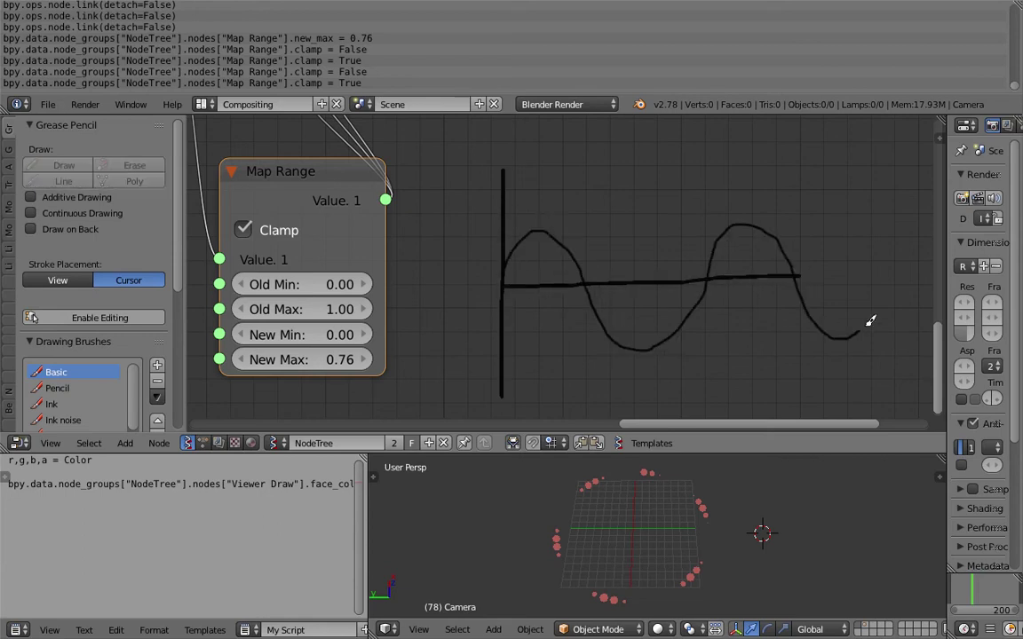
{"action": "left_click_drag", "start_coordinate": [866, 326], "coordinate": [881, 264]}
{"action": "key", "text": "d"}
{"action": "left_click_drag", "start_coordinate": [798, 278], "coordinate": [889, 272]}
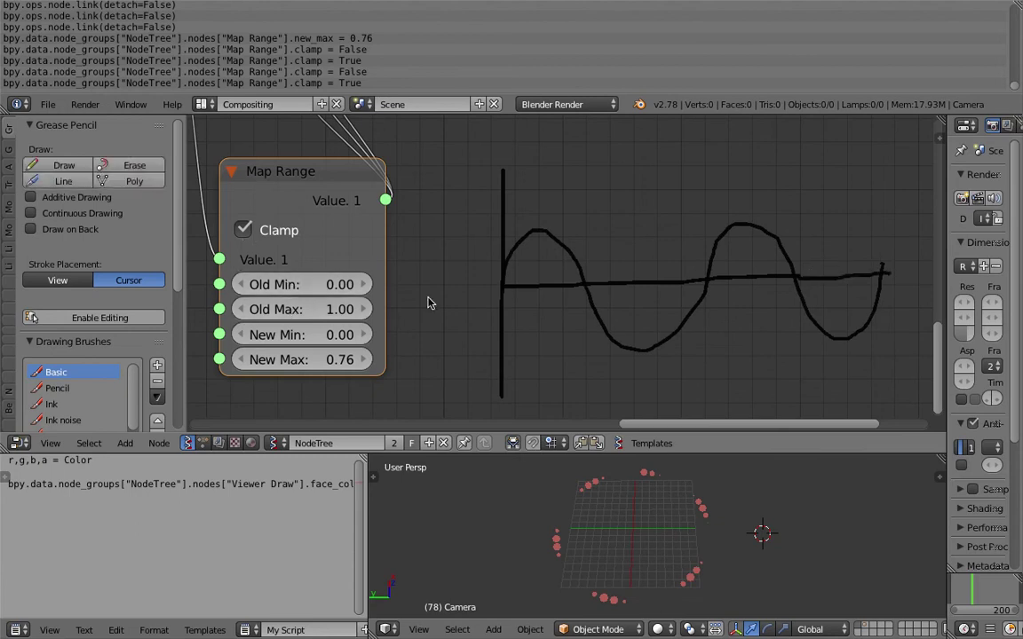
Step: Bracket the positive range beside the vertical axis, hatch the two positive humps and cross out the two negative ones
{"action": "left_click_drag", "start_coordinate": [482, 285], "coordinate": [485, 216]}
{"action": "left_click_drag", "start_coordinate": [492, 287], "coordinate": [491, 286]}
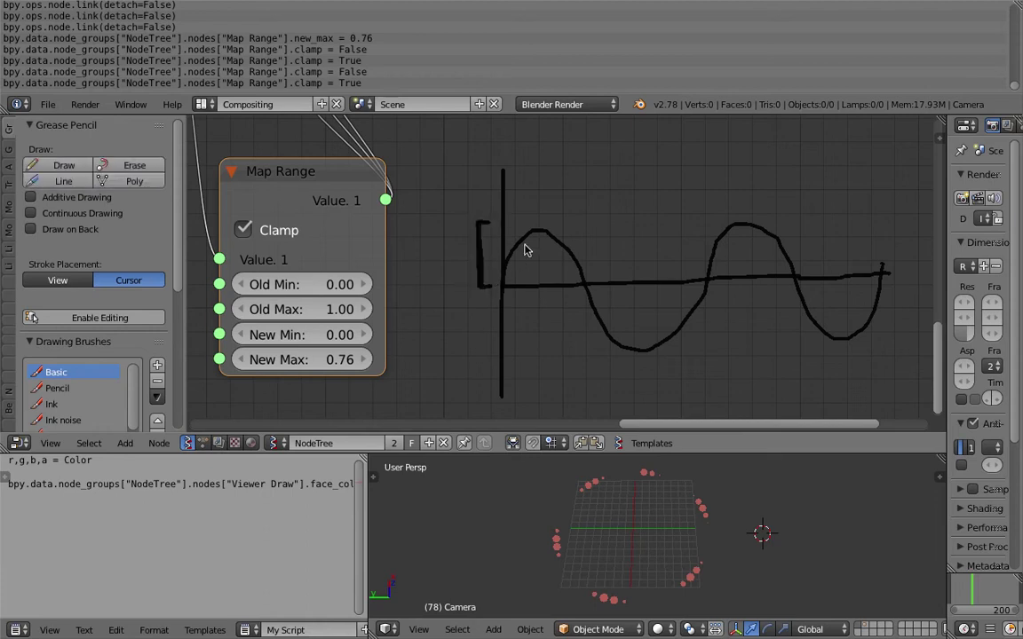
{"action": "mouse_move", "coordinate": [534, 233]}
{"action": "left_mouse_down"}
{"action": "mouse_move", "coordinate": [504, 285]}
{"action": "mouse_move", "coordinate": [536, 284]}
{"action": "left_mouse_up"}
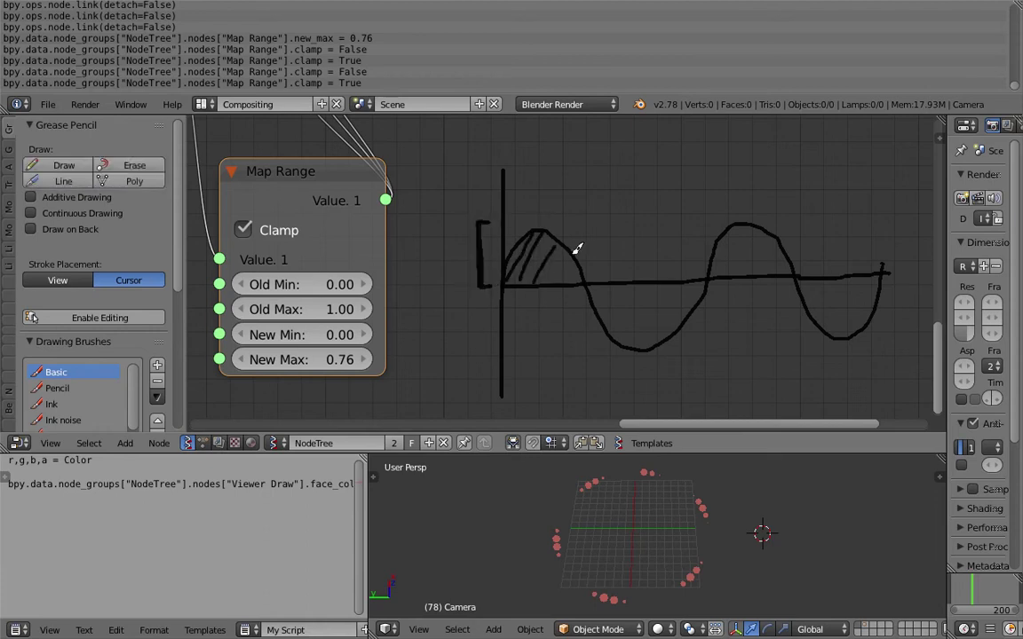
{"action": "mouse_move", "coordinate": [569, 250]}
{"action": "left_mouse_down"}
{"action": "mouse_move", "coordinate": [550, 285]}
{"action": "mouse_move", "coordinate": [566, 284]}
{"action": "left_mouse_up"}
{"action": "left_click_drag", "start_coordinate": [746, 228], "coordinate": [713, 267]}
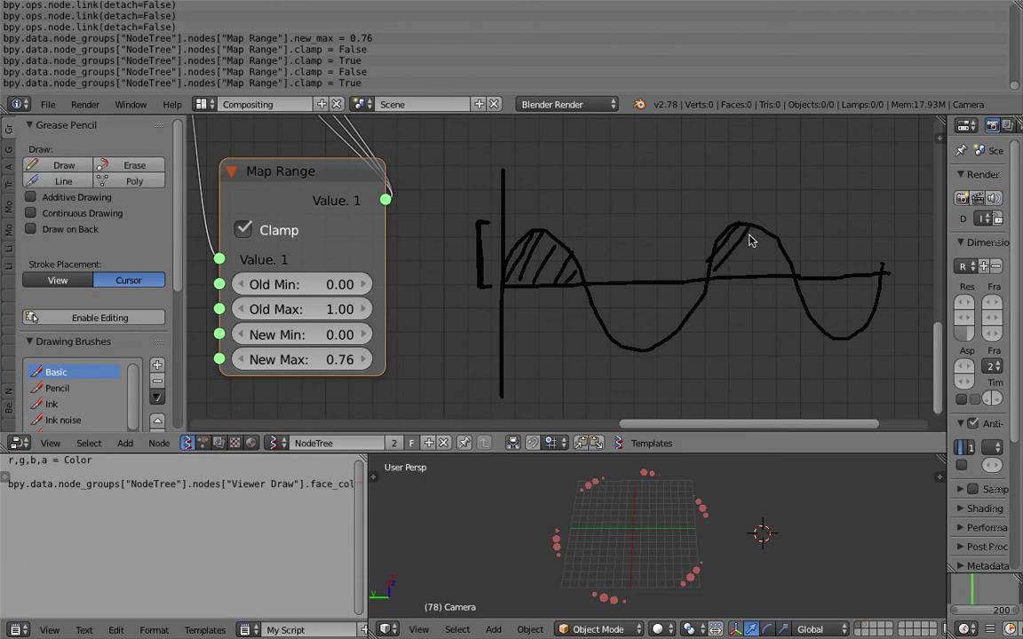
{"action": "left_click_drag", "start_coordinate": [628, 306], "coordinate": [640, 321]}
{"action": "scroll", "coordinate": [806, 326], "scroll_direction": "down", "scroll_amount": 2}
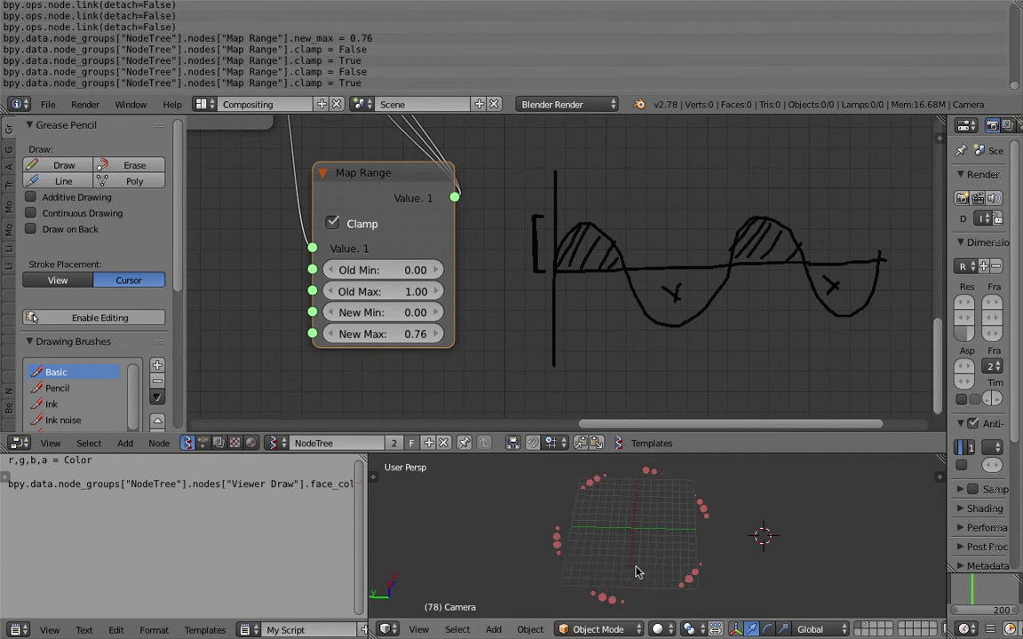
Step: Play the animation and raise the Map Range node's New Max to 0.82 and New Min to 0.21
{"action": "key", "text": "alt+a"}
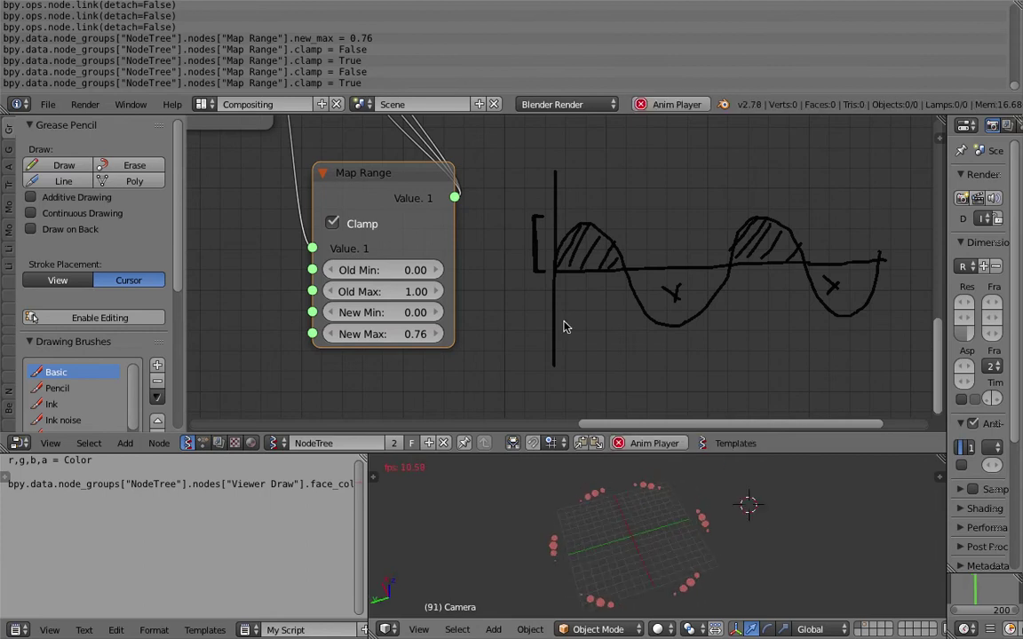
{"action": "scroll", "coordinate": [524, 261], "scroll_direction": "down", "scroll_amount": 2}
{"action": "middle_click_drag", "start_coordinate": [524, 261], "coordinate": [713, 248]}
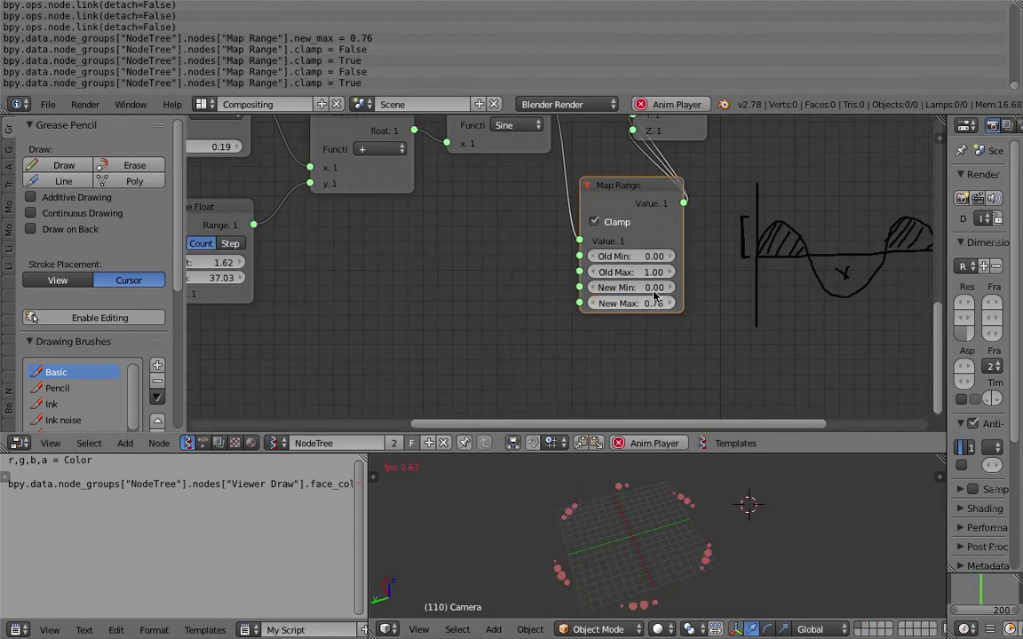
{"action": "left_click_drag", "start_coordinate": [655, 289], "coordinate": [648, 318]}
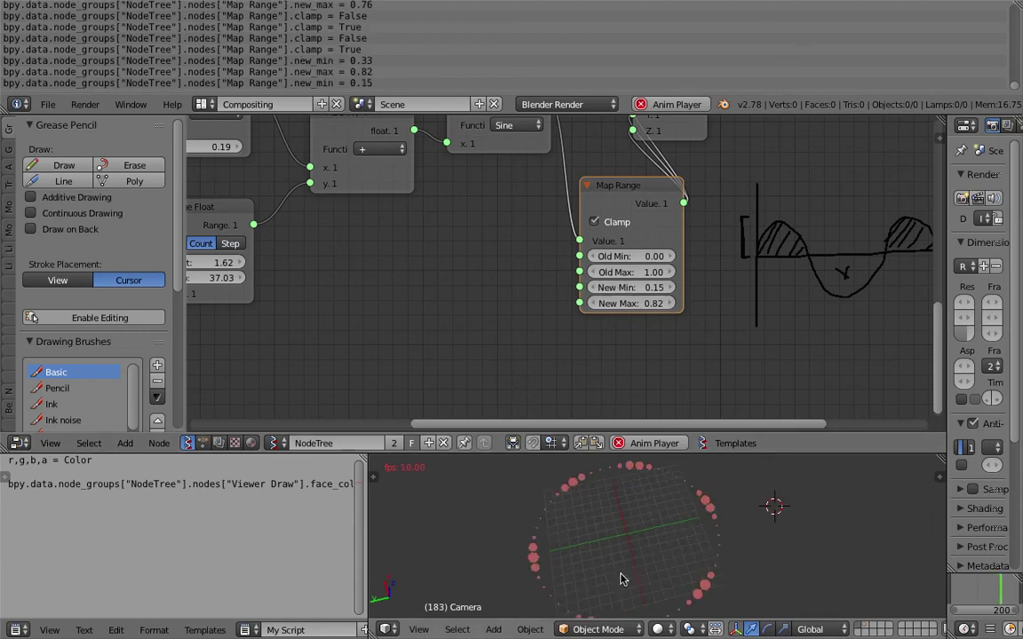
{"action": "left_click", "coordinate": [670, 288]}
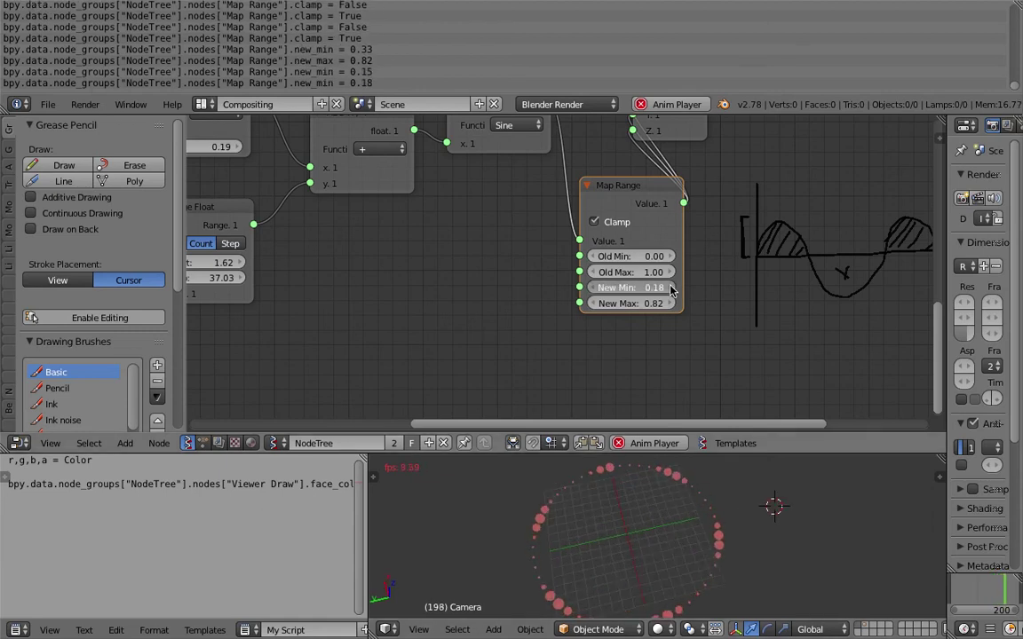
{"action": "left_click", "coordinate": [670, 288]}
Step: Set the Map Range node's New Min back to 0
{"action": "middle_click_drag", "start_coordinate": [467, 311], "coordinate": [509, 236]}
{"action": "left_click", "coordinate": [676, 214]}
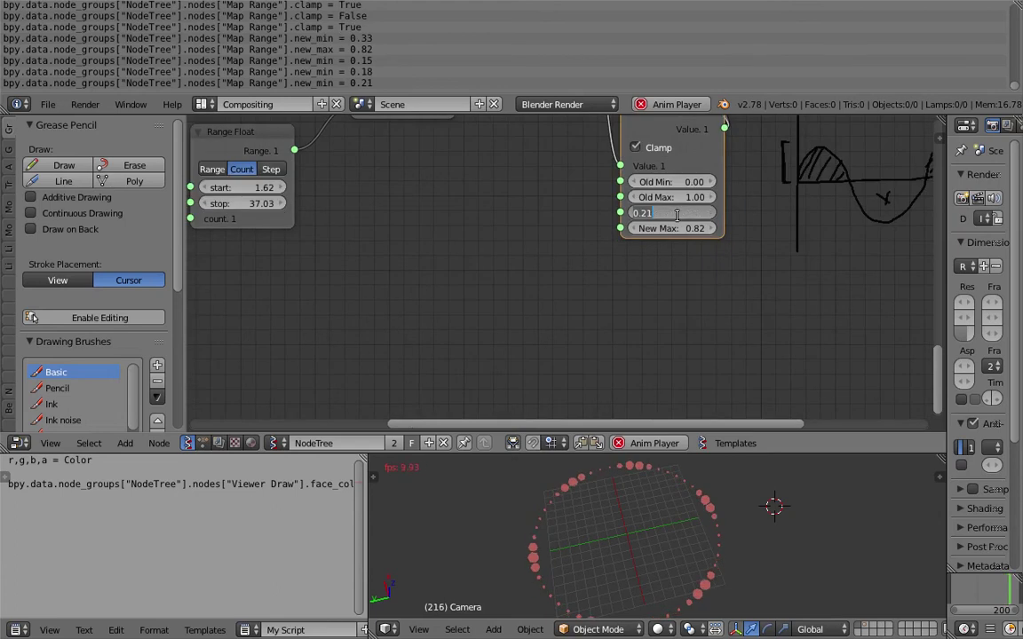
{"action": "type", "text": "0"}
{"action": "key", "text": "Return"}
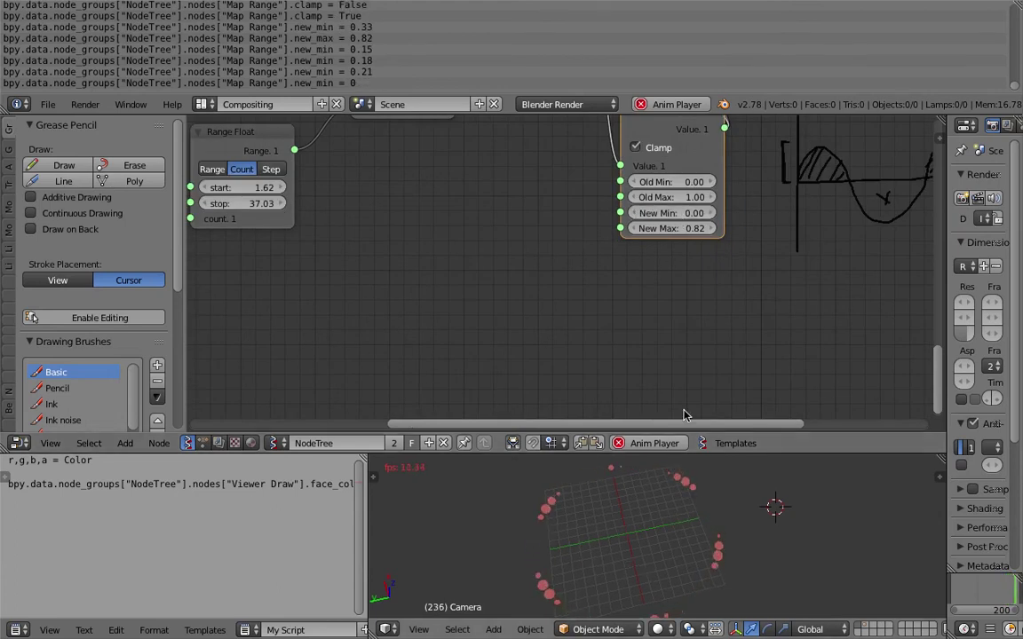
Step: Try lower stop values on the Range Float node, 21.13 and 5.41, while the animation plays
{"action": "middle_click_drag", "start_coordinate": [321, 250], "coordinate": [516, 280]}
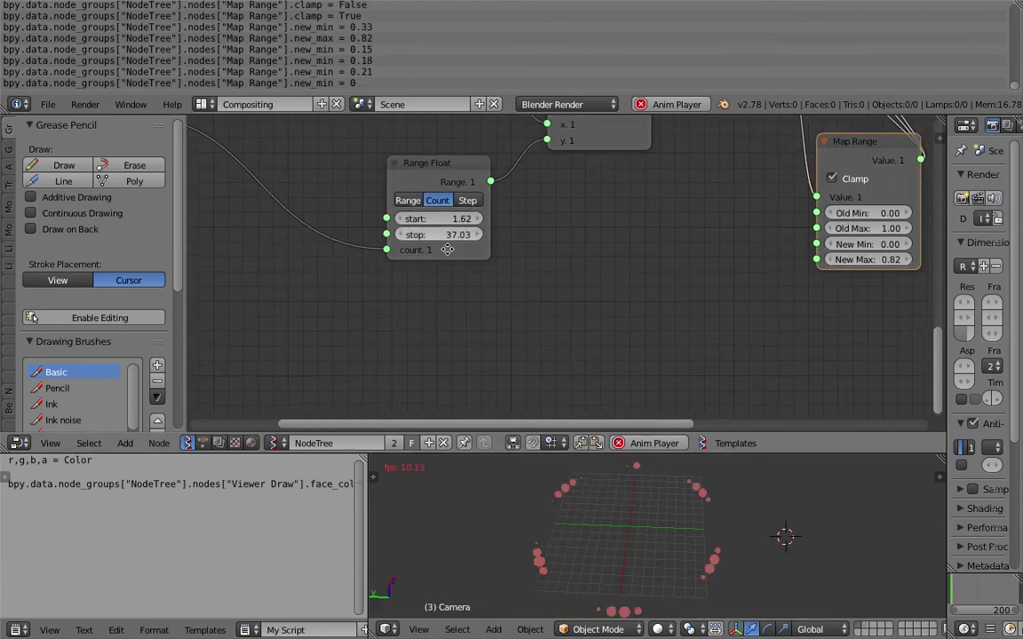
{"action": "middle_click_drag", "start_coordinate": [446, 250], "coordinate": [543, 312]}
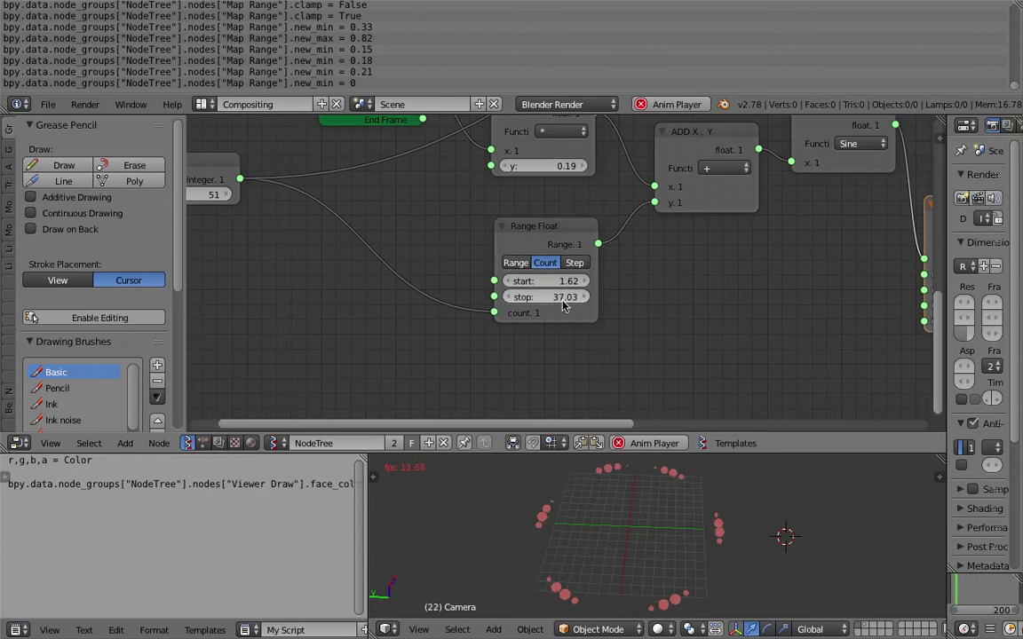
{"action": "mouse_move", "coordinate": [556, 297]}
{"action": "left_mouse_down"}
{"action": "mouse_move", "coordinate": [760, 297]}
{"action": "mouse_move", "coordinate": [450, 297]}
{"action": "mouse_move", "coordinate": [547, 303]}
{"action": "left_mouse_up"}
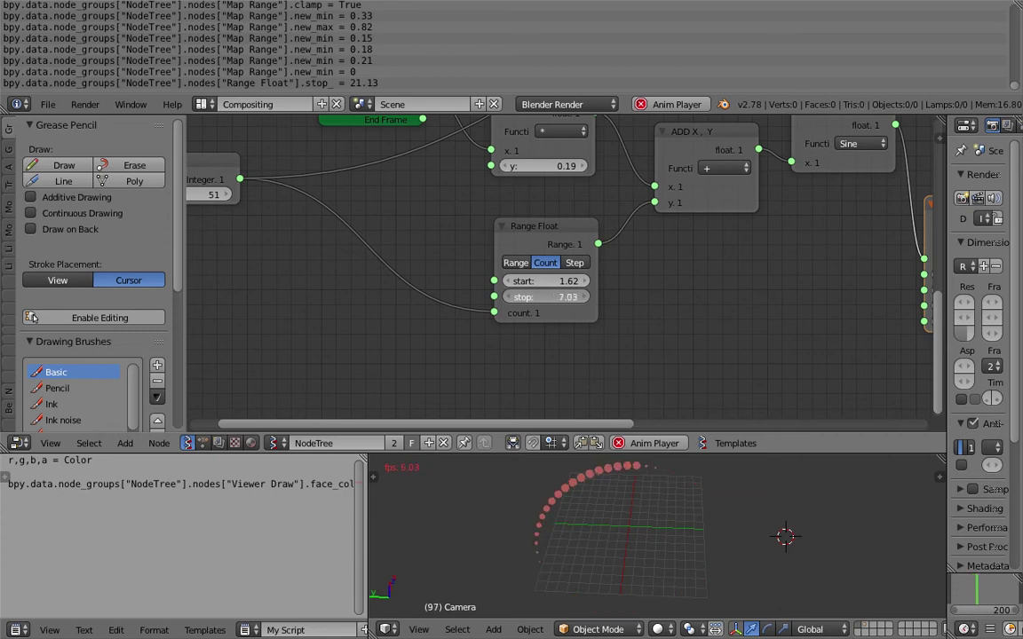
{"action": "left_click_drag", "start_coordinate": [547, 298], "coordinate": [542, 298]}
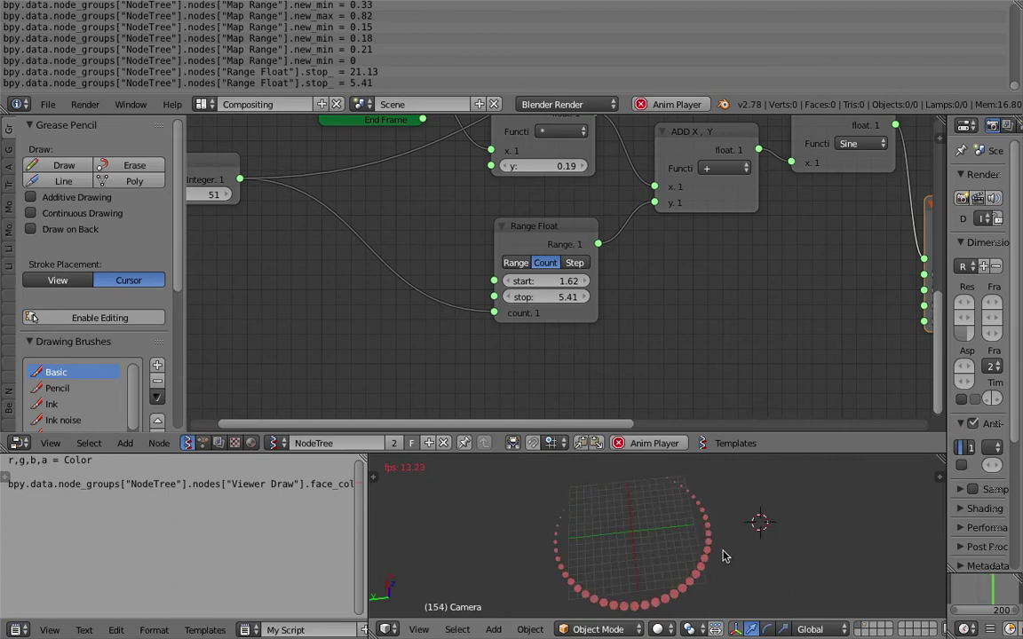
Step: Enlarge the 3D view and node editor areas, and set the Range Float node to start 0 and stop 12.64
{"action": "left_click_drag", "start_coordinate": [766, 453], "coordinate": [781, 339]}
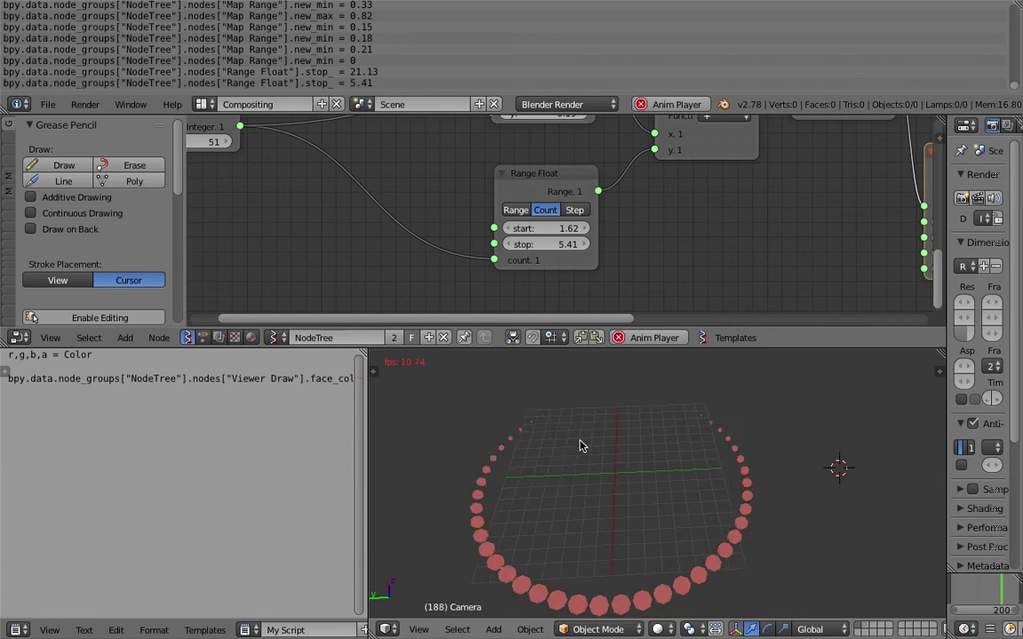
{"action": "left_click_drag", "start_coordinate": [478, 113], "coordinate": [478, 22]}
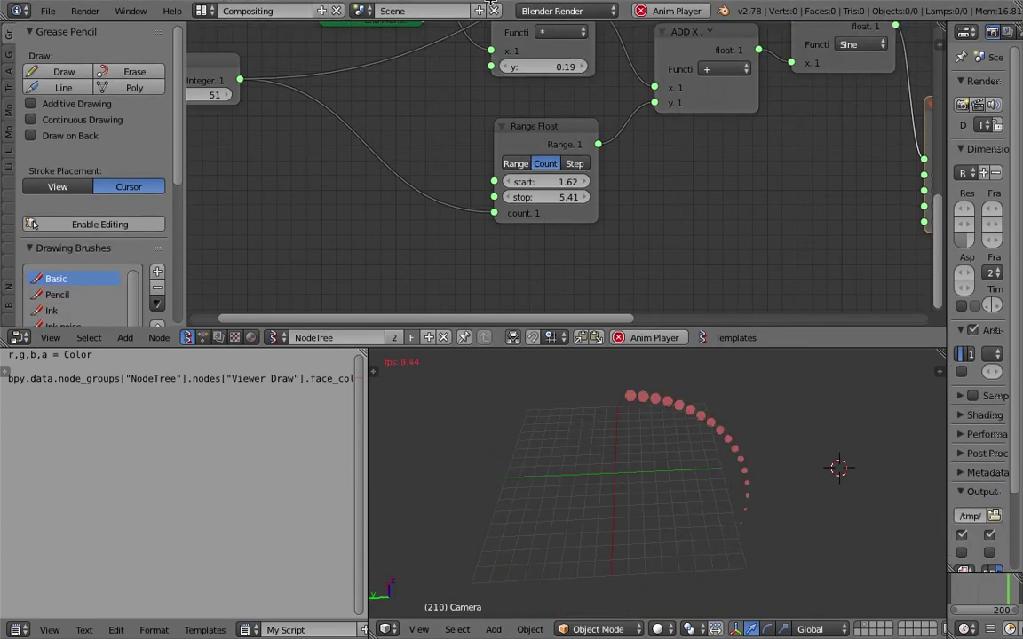
{"action": "left_click_drag", "start_coordinate": [560, 198], "coordinate": [684, 203]}
{"action": "left_click", "coordinate": [552, 184]}
{"action": "type", "text": "0"}
{"action": "key", "text": "Return"}
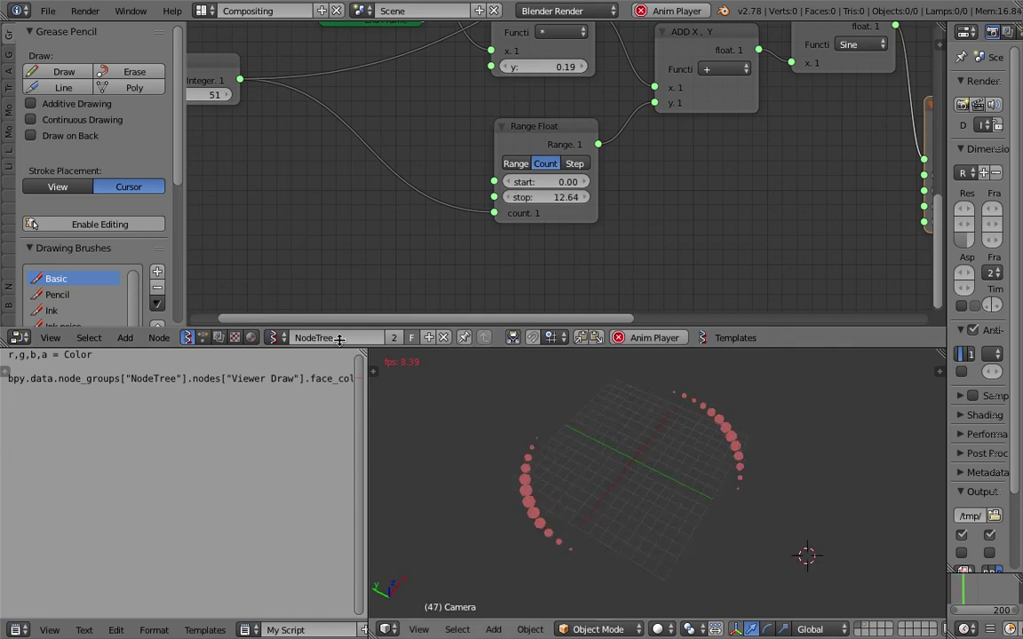
Step: Switch the node editor to the Animation Nodes tree NodeTree.001 and enable Auto Execution for Frame Changed only
{"action": "left_click", "coordinate": [204, 337]}
{"action": "left_click", "coordinate": [276, 337]}
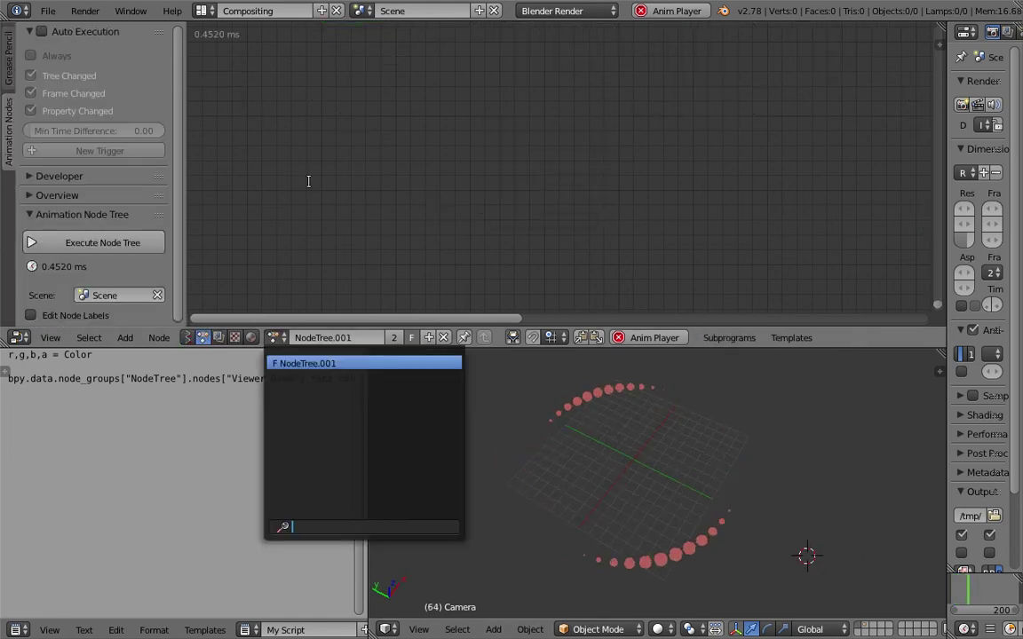
{"action": "left_click", "coordinate": [42, 32]}
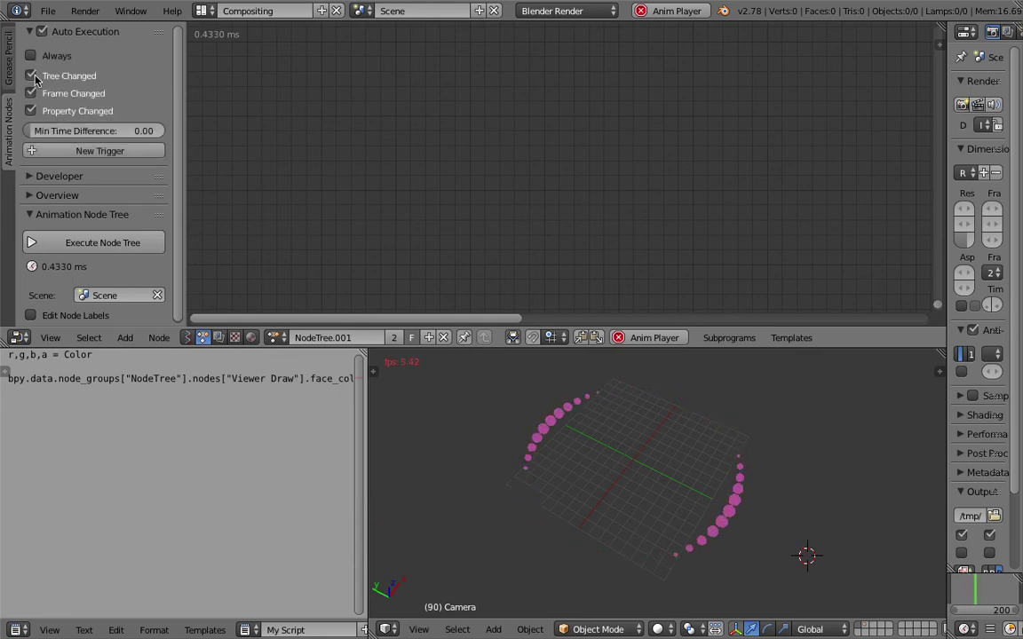
{"action": "left_click", "coordinate": [31, 76]}
{"action": "left_click", "coordinate": [31, 110]}
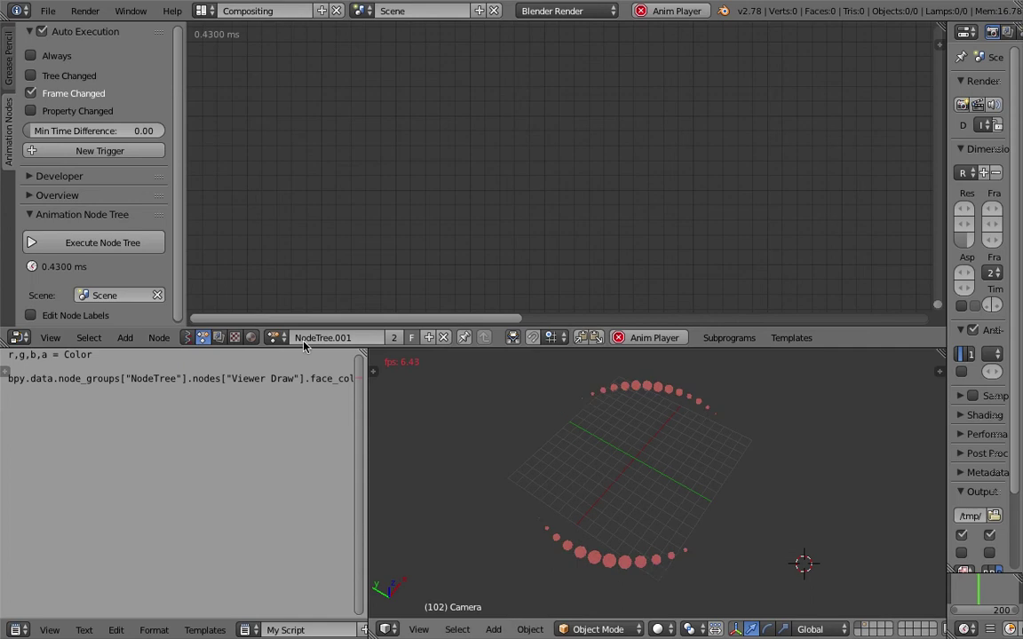
Step: Unlink NodeTree.001 from the node editor and undo the unlinking
{"action": "left_click", "coordinate": [444, 338]}
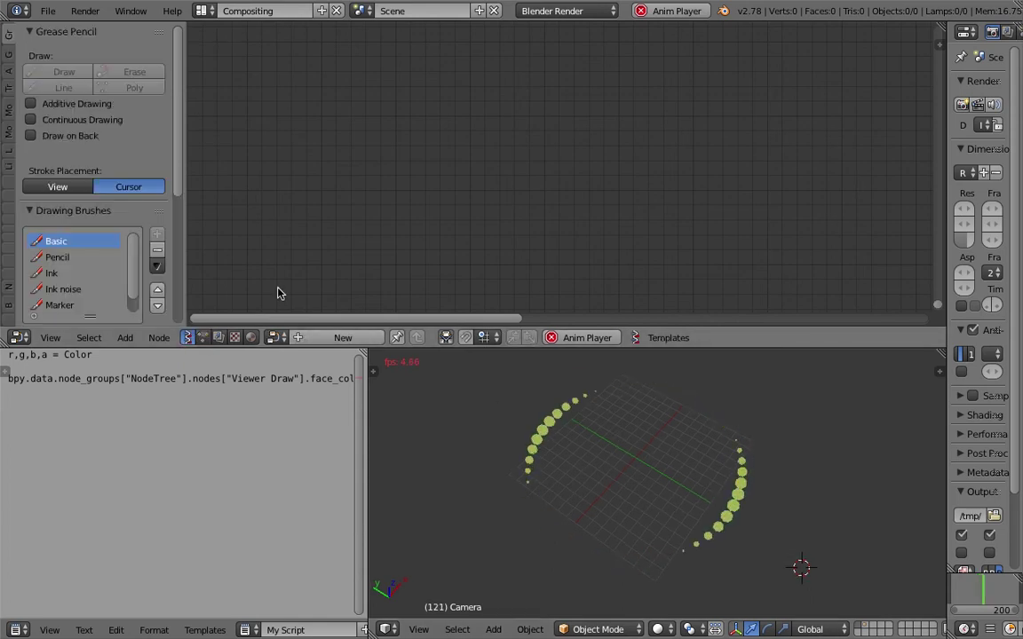
{"action": "key", "text": "ctrl+z"}
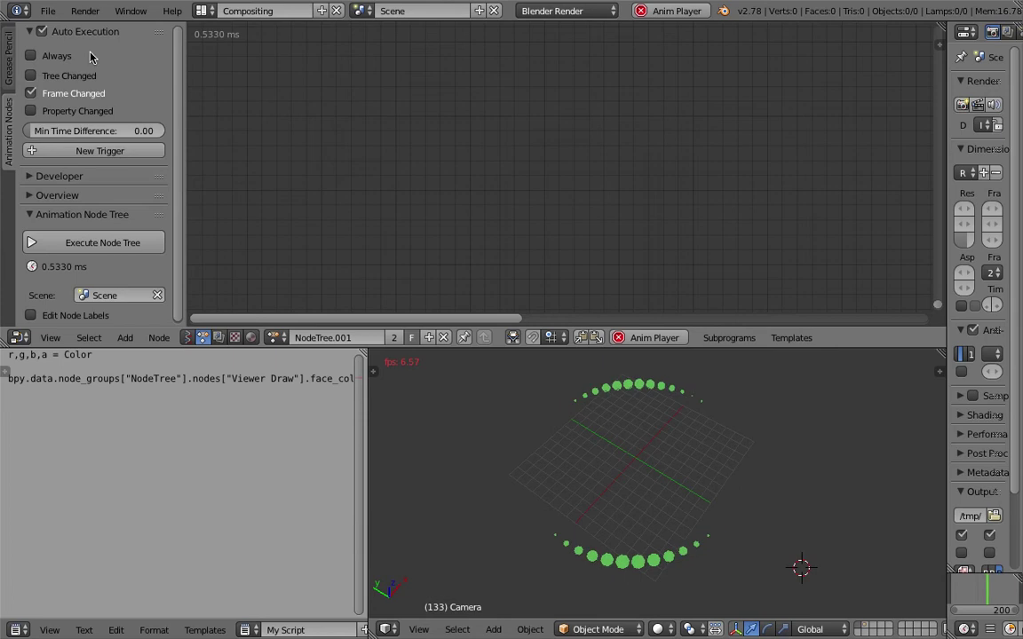
Step: Toggle Auto Execution of the Animation Nodes tree off and on to compare the bubbles' colour, leaving it off
{"action": "left_click", "coordinate": [41, 31]}
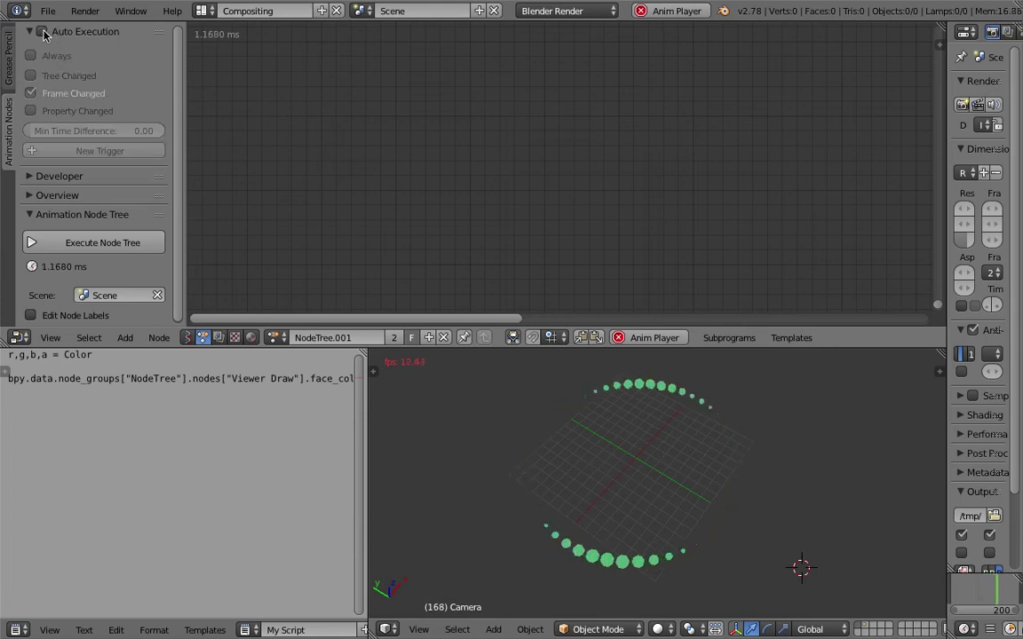
{"action": "left_click", "coordinate": [42, 31]}
{"action": "left_click", "coordinate": [42, 31]}
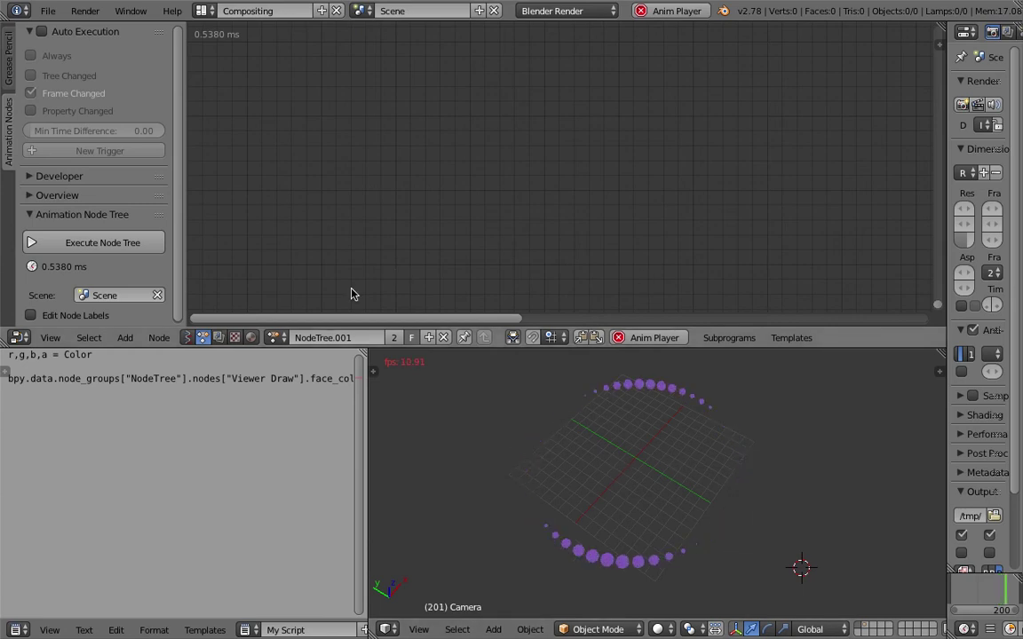
Step: Watch the bubble animation in the 3D View Full screen layout and return to the Compositing layout
{"action": "left_click", "coordinate": [203, 10]}
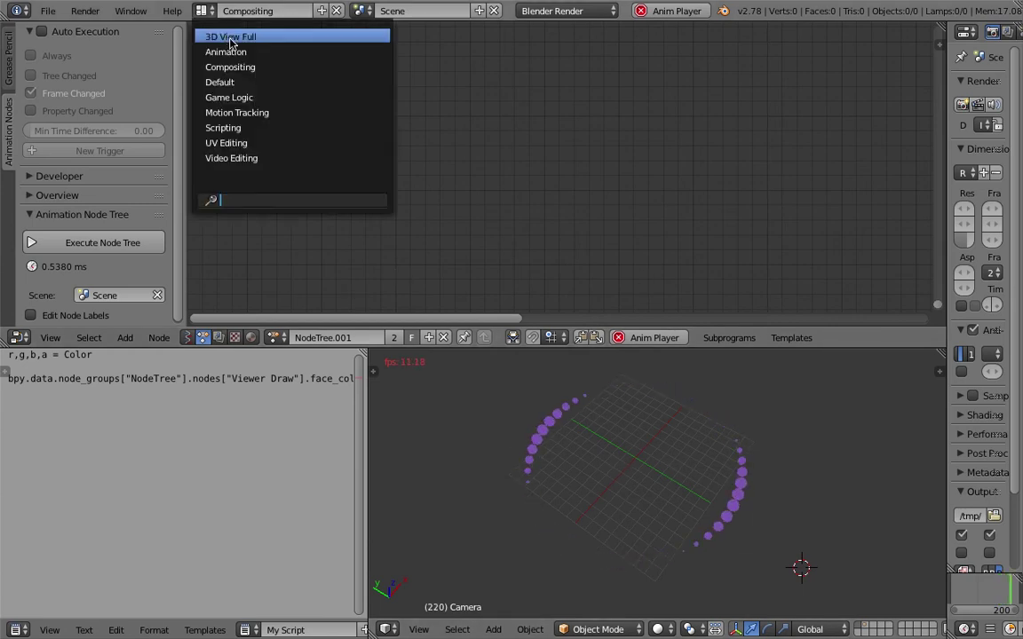
{"action": "left_click", "coordinate": [230, 37]}
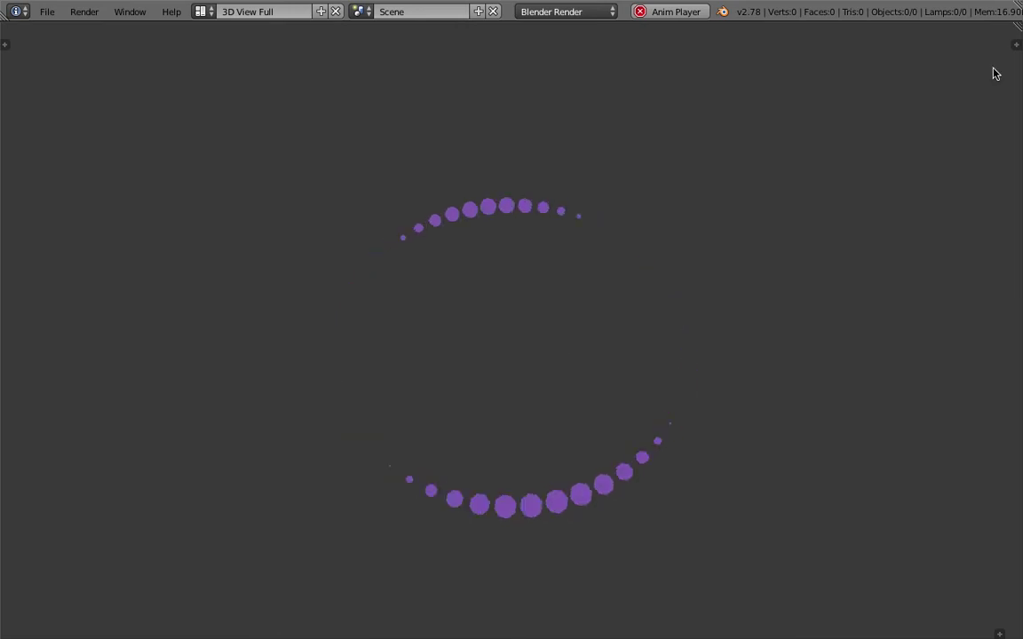
{"action": "left_click", "coordinate": [202, 11]}
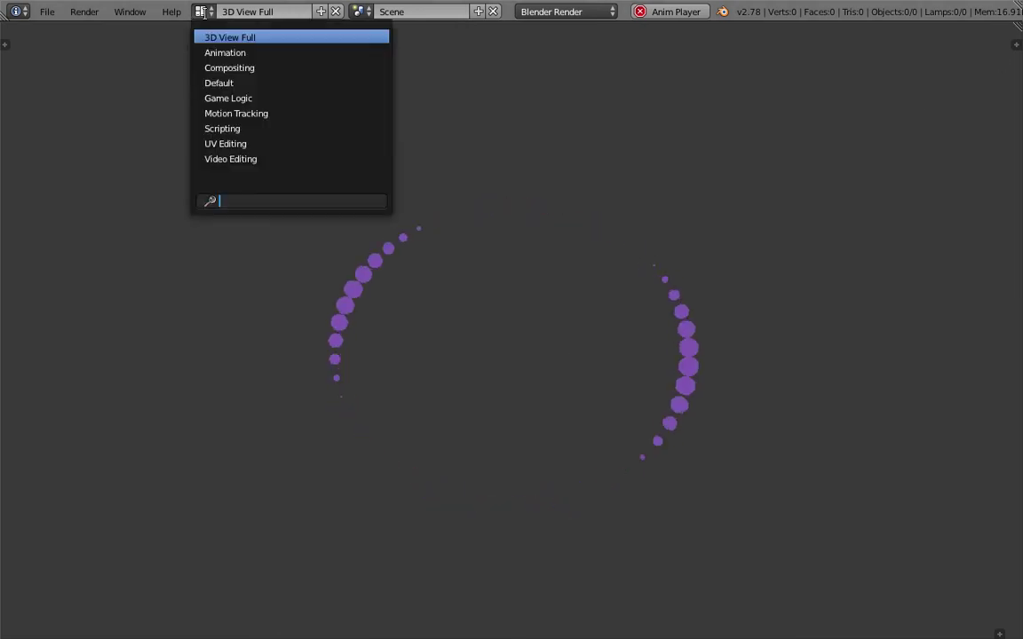
{"action": "left_click", "coordinate": [204, 68]}
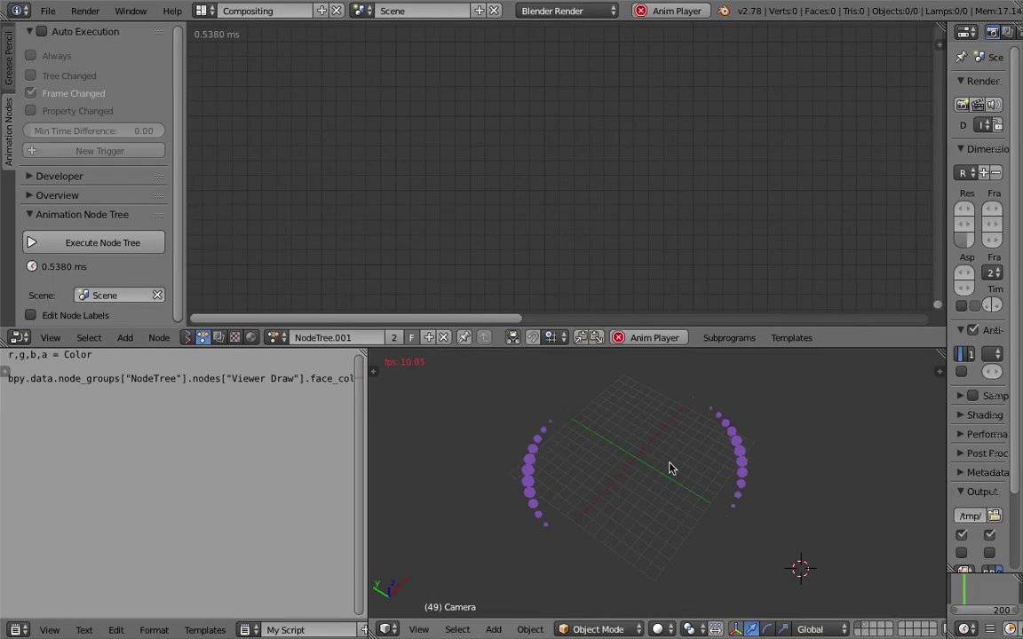
Step: Re-enable Auto Execution for the Animation Nodes tree and save over sv_bubbles_go_around_001.blend
{"action": "left_click", "coordinate": [45, 35]}
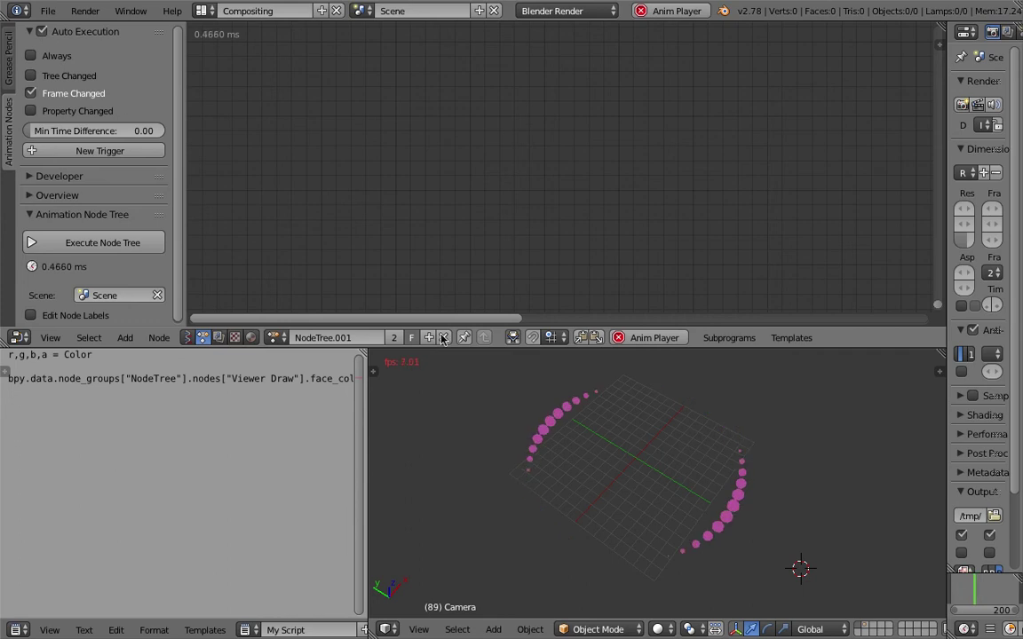
{"action": "key", "text": "ctrl+s"}
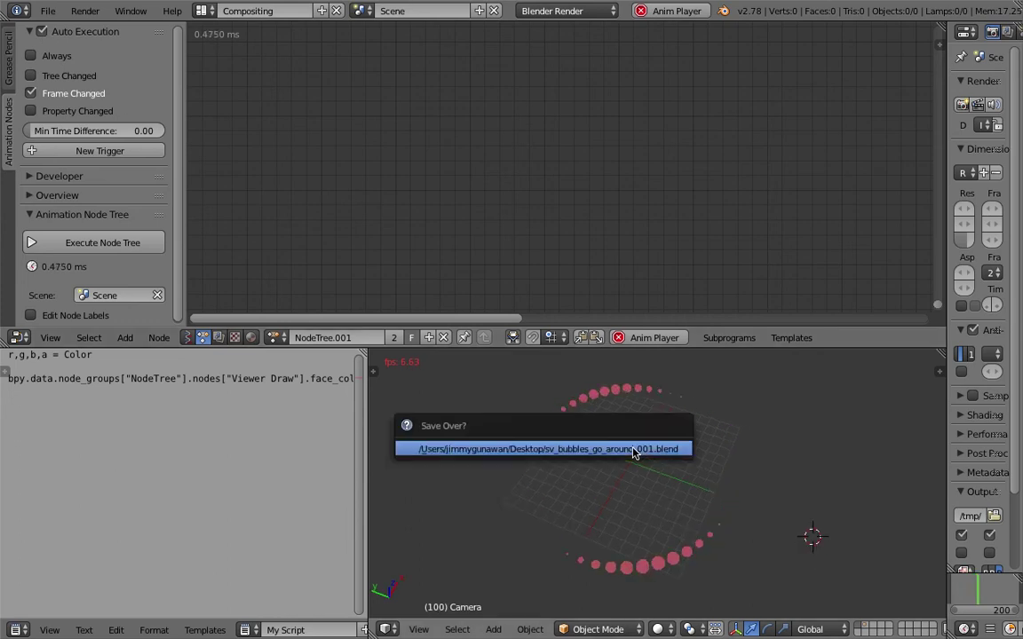
{"action": "left_click", "coordinate": [634, 451]}
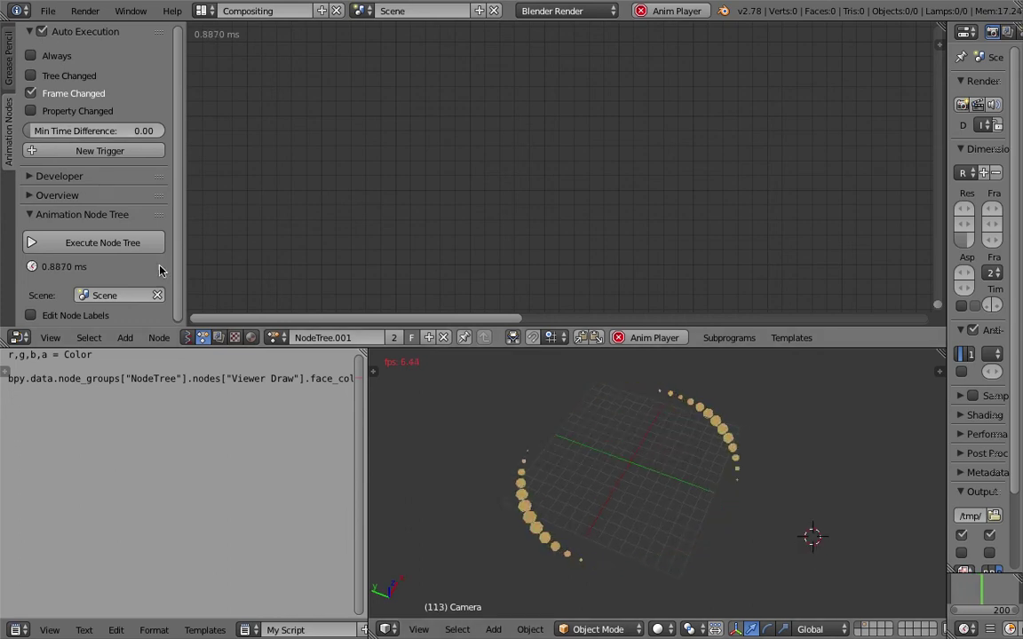
Step: Set the B value of the Multiply Math node feeding the hue to 0.06 and save over the file
{"action": "key", "text": "Home"}
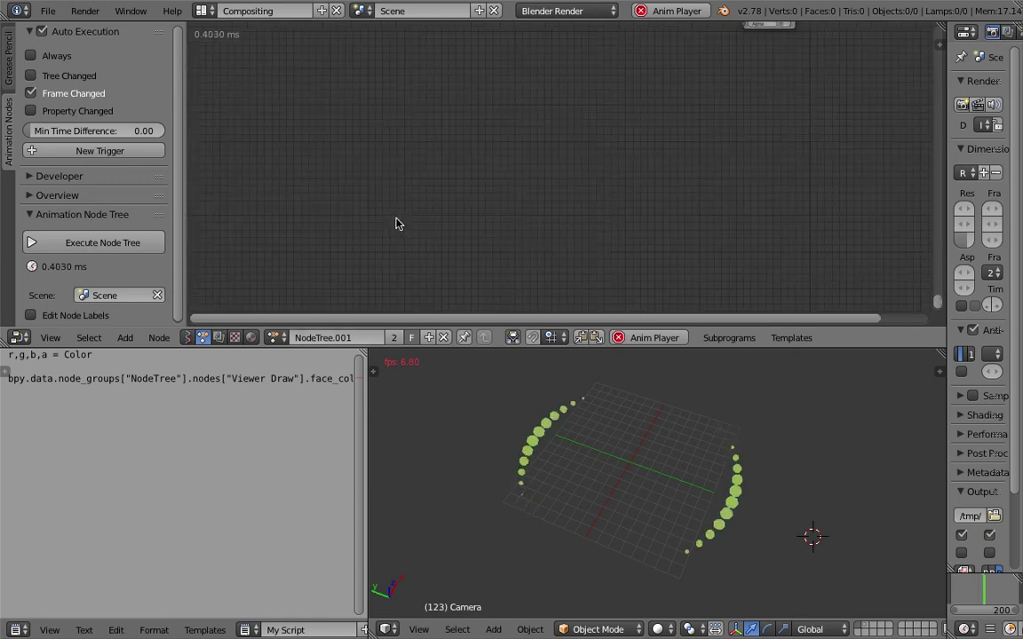
{"action": "scroll", "coordinate": [582, 235], "scroll_direction": "up", "scroll_amount": 6}
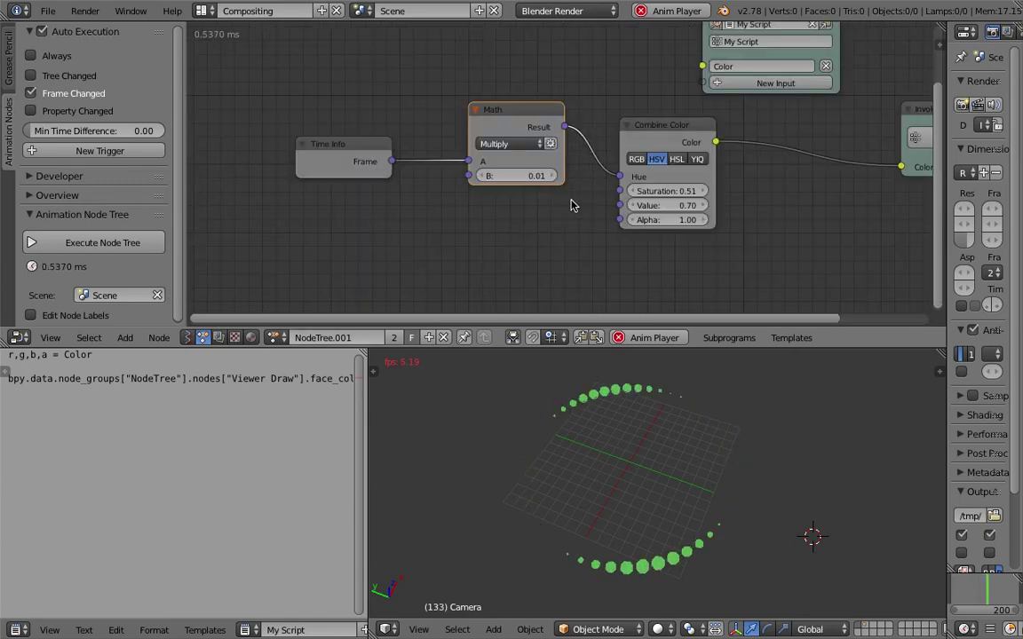
{"action": "left_click", "coordinate": [525, 181]}
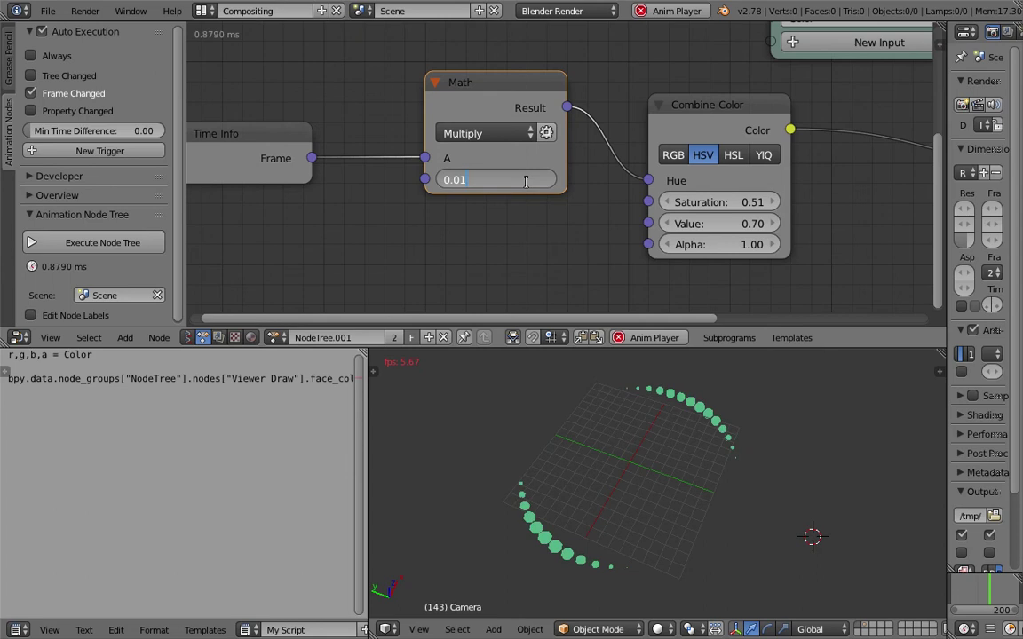
{"action": "key", "text": "BackSpace"}
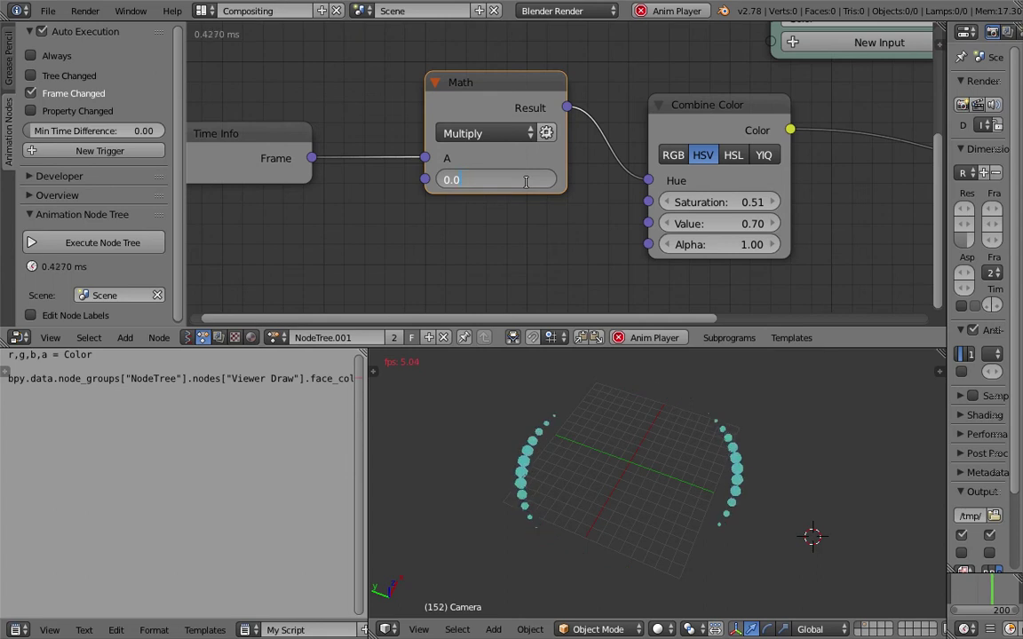
{"action": "type", "text": "6"}
{"action": "key", "text": "Return"}
{"action": "key", "text": "ctrl+s"}
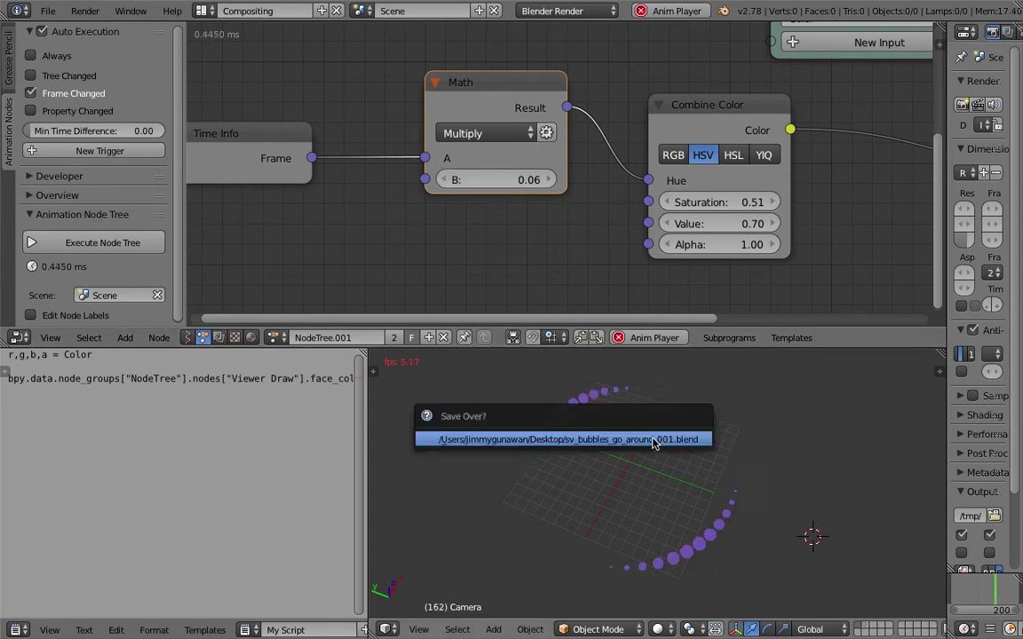
{"action": "key", "text": "Return"}
Step: Switch the node editor from the Animation Nodes tree to the Sverchok tree NodeTree
{"action": "left_click", "coordinate": [187, 337]}
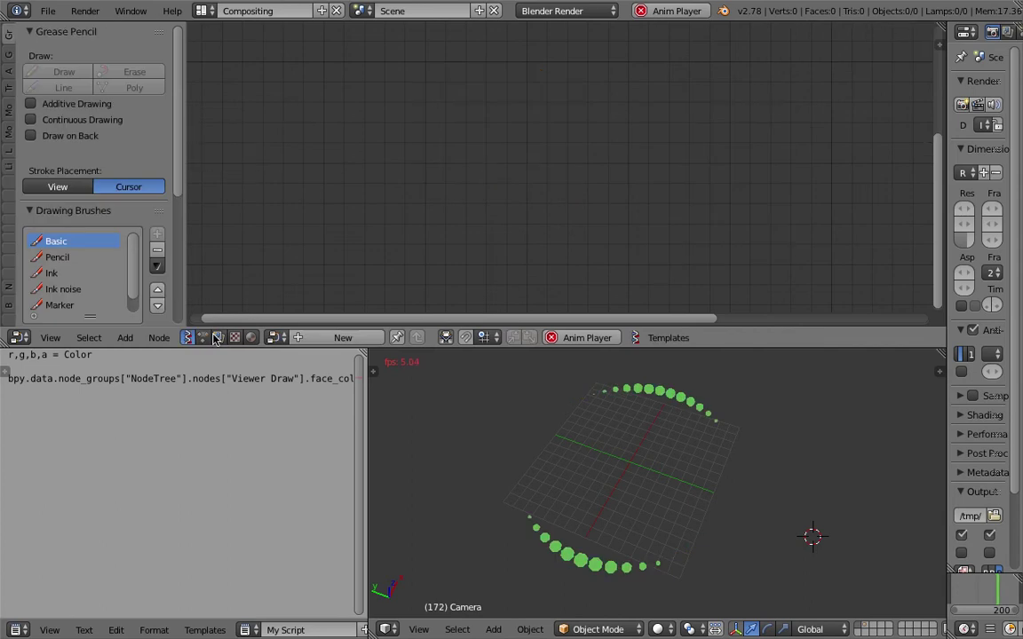
{"action": "left_click", "coordinate": [276, 338]}
{"action": "left_click", "coordinate": [293, 363]}
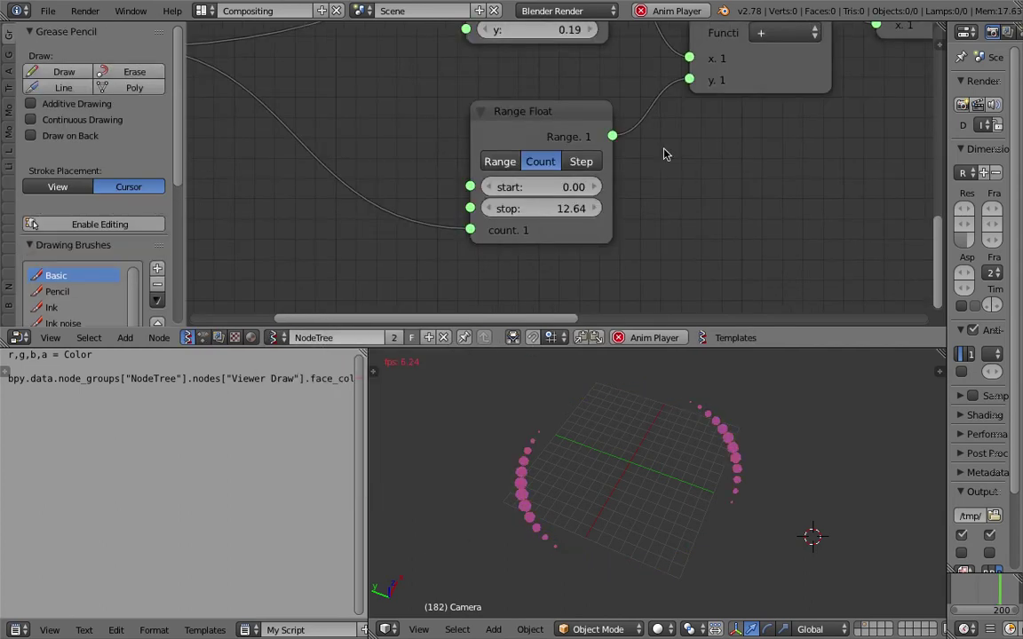
Step: Raise the Range Float node's stop value to 46.72 and save over the file
{"action": "middle_click_drag", "start_coordinate": [735, 156], "coordinate": [573, 236]}
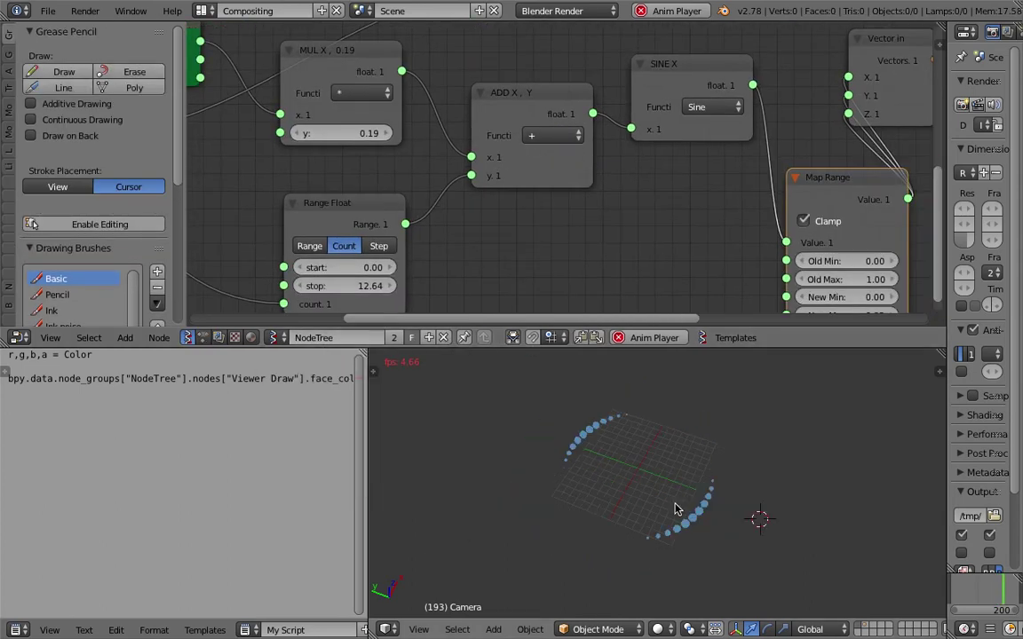
{"action": "scroll", "coordinate": [492, 242], "scroll_direction": "up", "scroll_amount": 2}
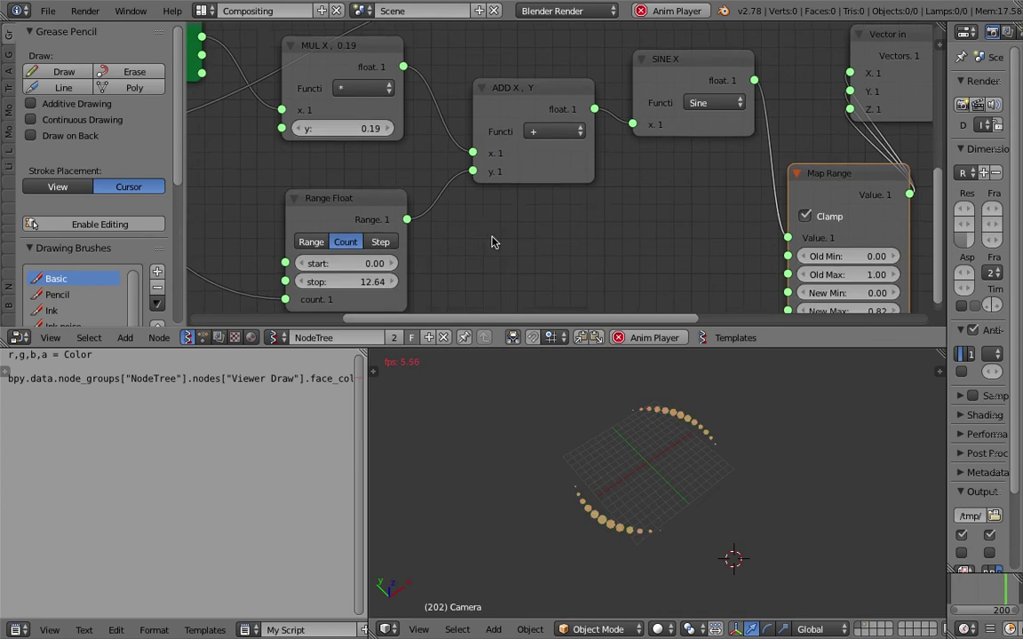
{"action": "scroll", "coordinate": [619, 488], "scroll_direction": "up", "scroll_amount": 6}
{"action": "middle_click_drag", "start_coordinate": [621, 488], "coordinate": [612, 463]}
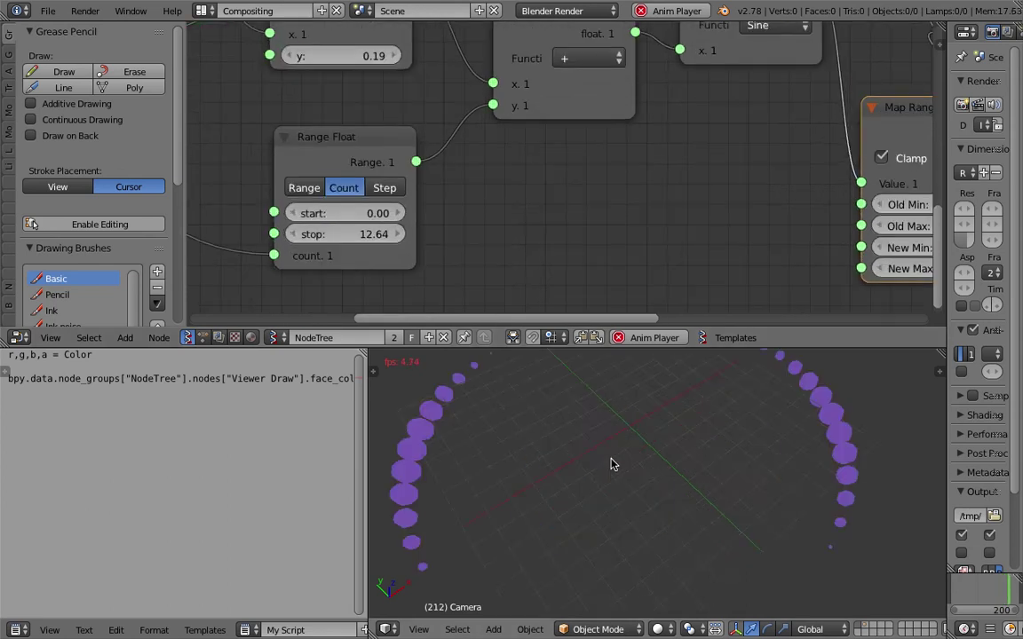
{"action": "scroll", "coordinate": [615, 451], "scroll_direction": "down", "scroll_amount": 3}
{"action": "middle_click_drag", "start_coordinate": [779, 489], "coordinate": [762, 499]}
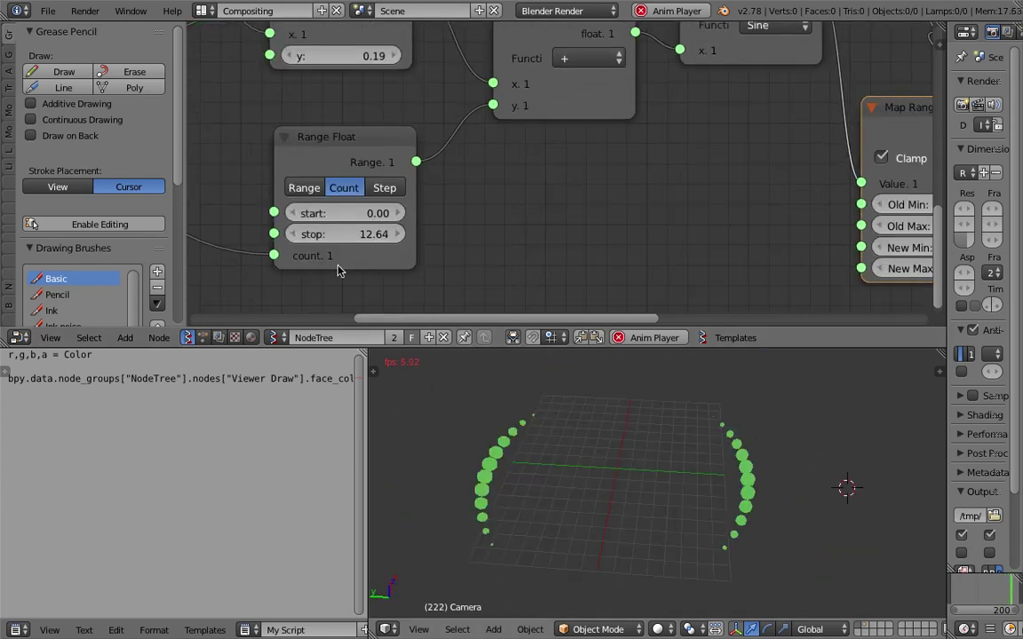
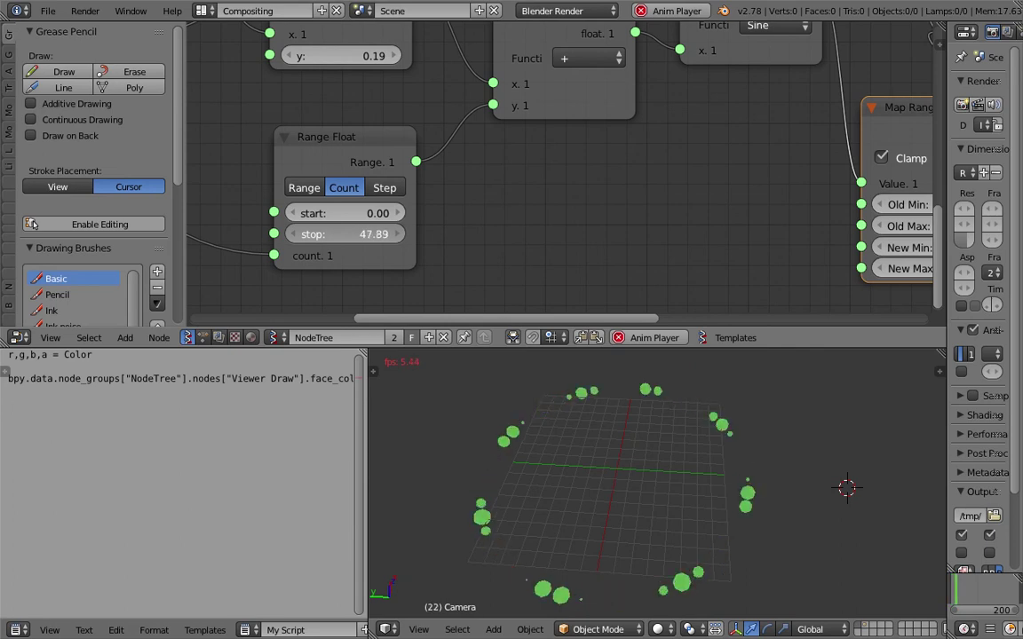
{"action": "scroll", "coordinate": [545, 196], "scroll_direction": "down", "scroll_amount": 6}
{"action": "middle_click_drag", "start_coordinate": [302, 181], "coordinate": [590, 175]}
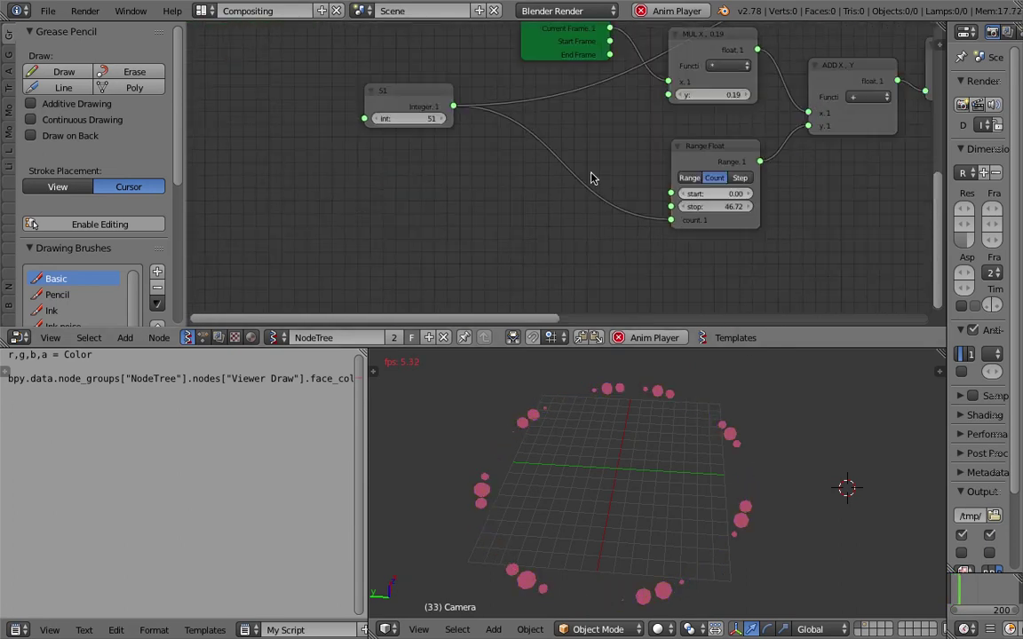
{"action": "key", "text": "ctrl+s"}
{"action": "key", "text": "Return"}
Step: Set the integer node that drives the bubble count to 100 and lower the Range Float stop to 41.11
{"action": "left_click", "coordinate": [418, 119]}
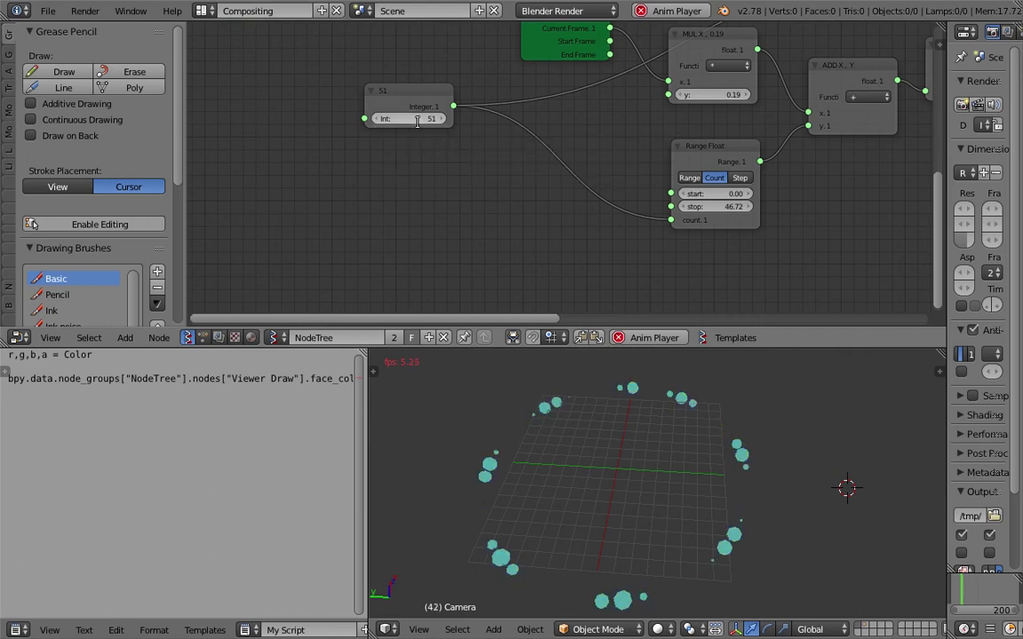
{"action": "type", "text": "100"}
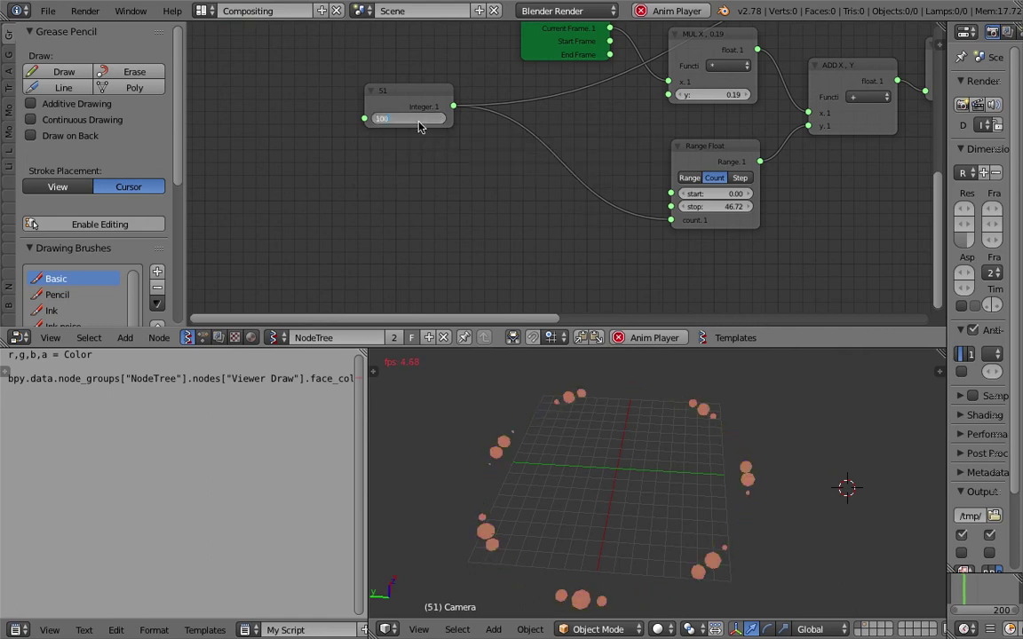
{"action": "key", "text": "Return"}
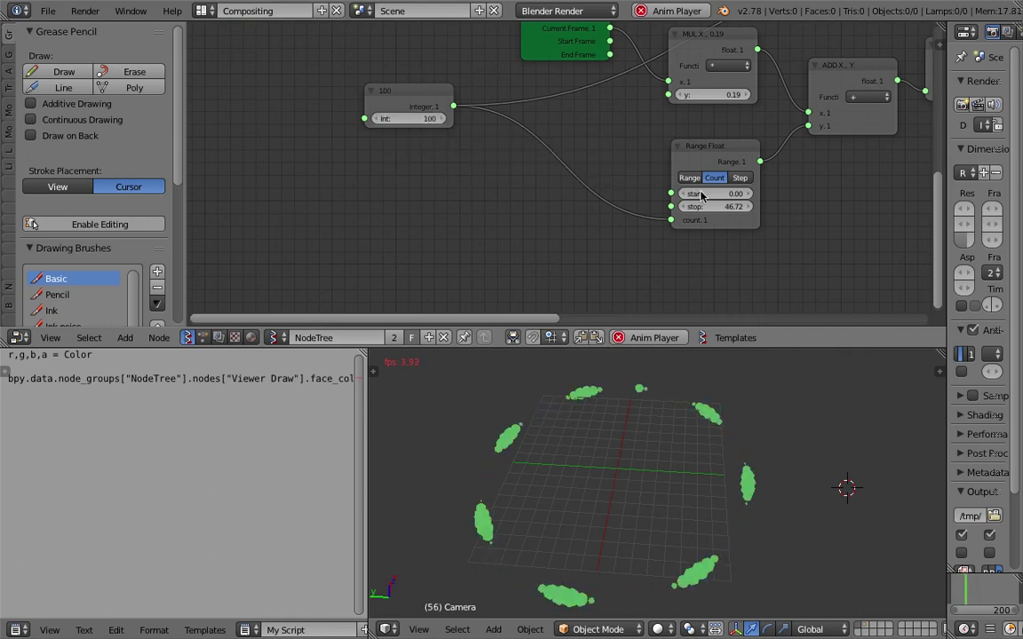
{"action": "middle_click_drag", "start_coordinate": [639, 190], "coordinate": [604, 187]}
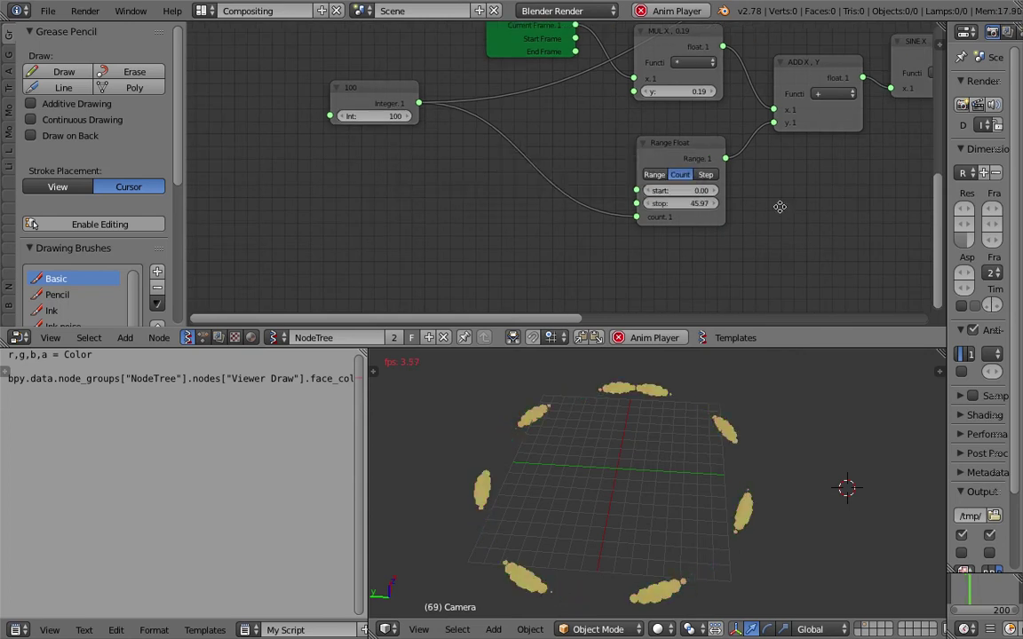
{"action": "middle_click_drag", "start_coordinate": [778, 208], "coordinate": [556, 231]}
{"action": "left_click_drag", "start_coordinate": [471, 228], "coordinate": [542, 227]}
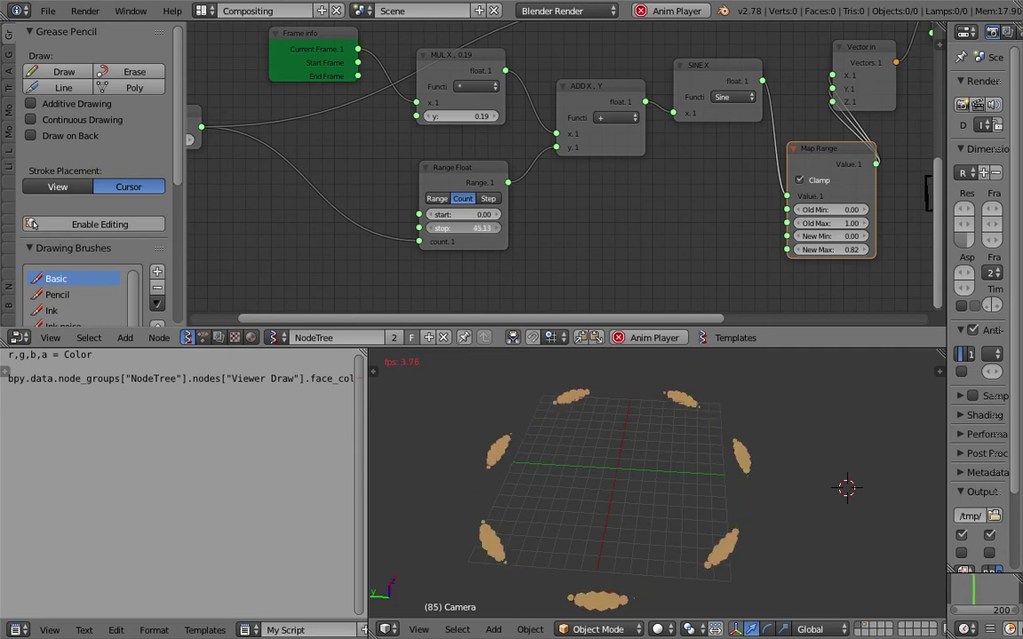
{"action": "left_click_drag", "start_coordinate": [471, 228], "coordinate": [468, 227]}
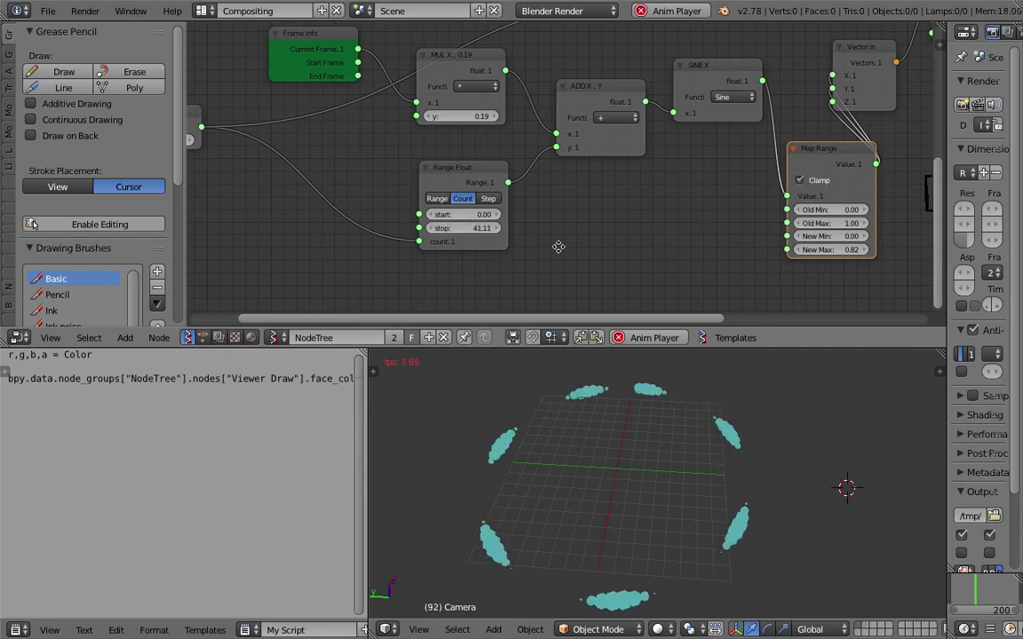
Step: Set the Old Min of the Map Range node to -1.00
{"action": "mouse_move", "coordinate": [559, 247]}
{"action": "middle_mouse_down"}
{"action": "mouse_move", "coordinate": [537, 252]}
{"action": "mouse_move", "coordinate": [468, 232]}
{"action": "middle_mouse_up"}
{"action": "scroll", "coordinate": [676, 223], "scroll_direction": "up", "scroll_amount": 2}
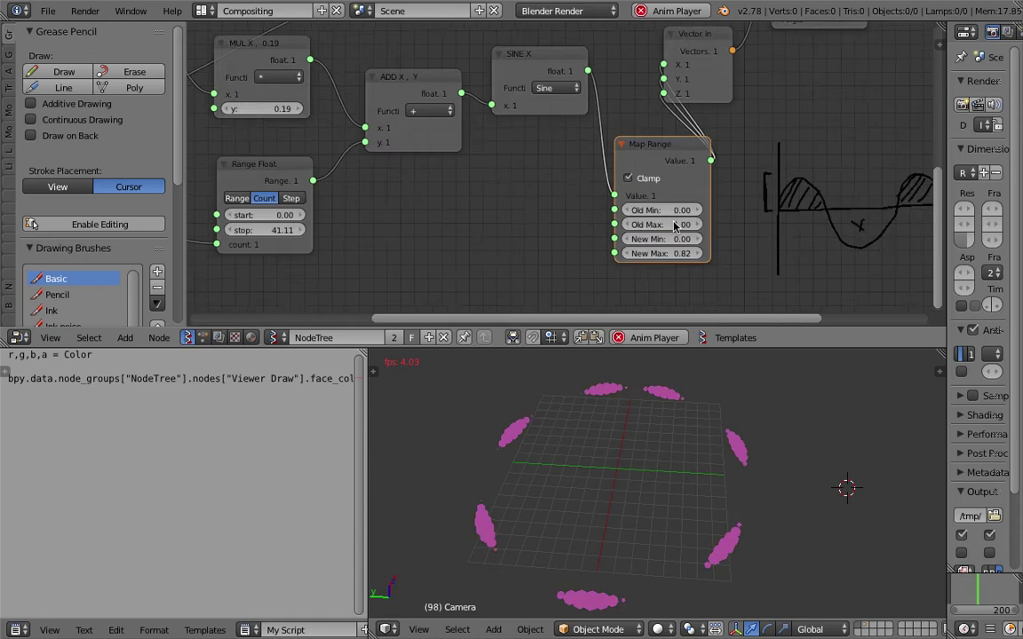
{"action": "left_click_drag", "start_coordinate": [681, 217], "coordinate": [681, 217]}
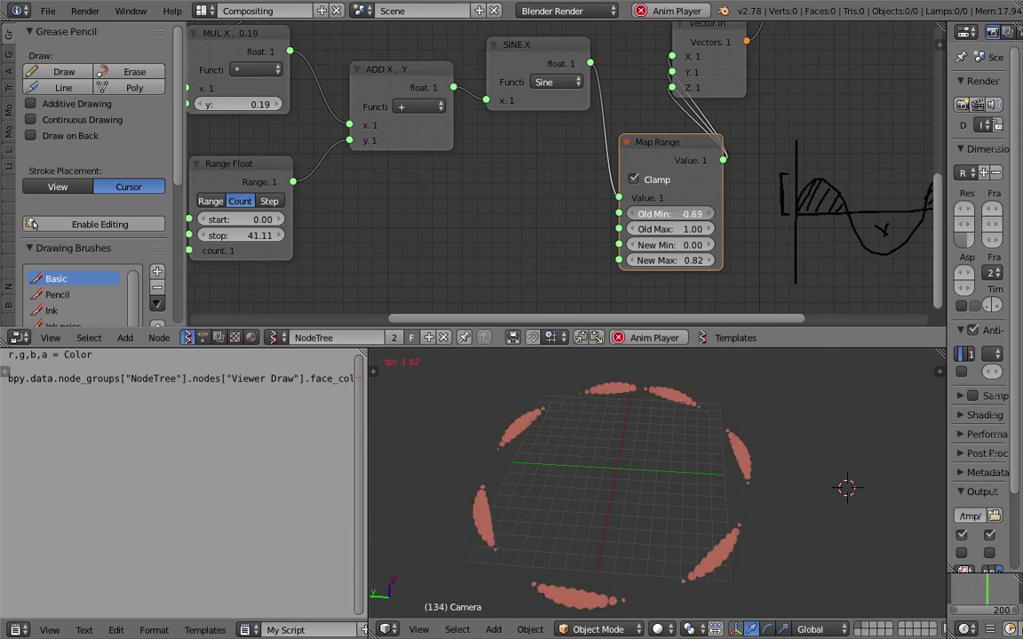
{"action": "left_click", "coordinate": [677, 216]}
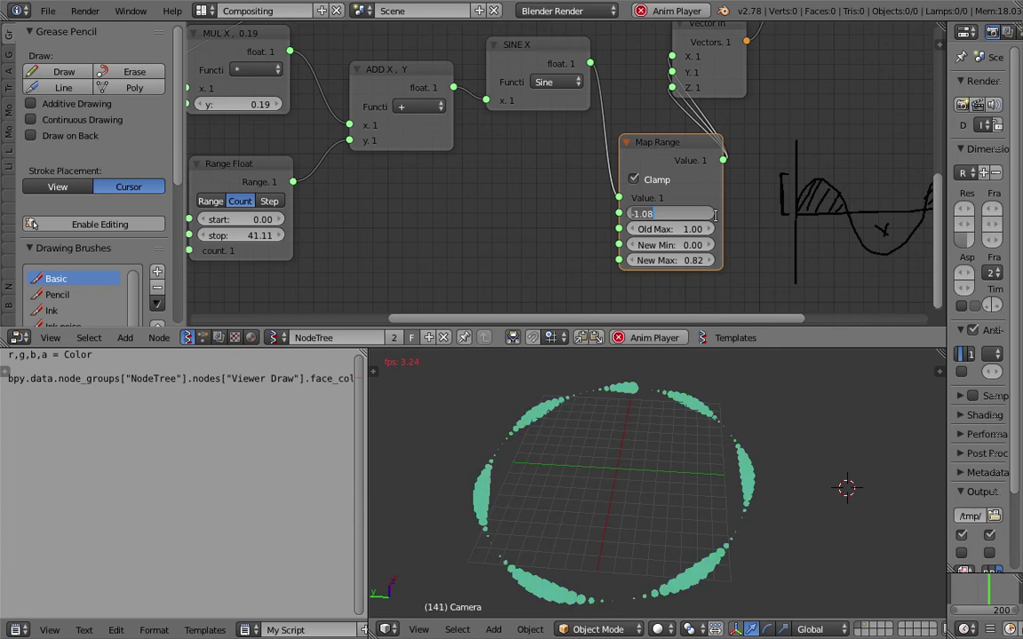
{"action": "type", "text": "-1"}
{"action": "key", "text": "Return"}
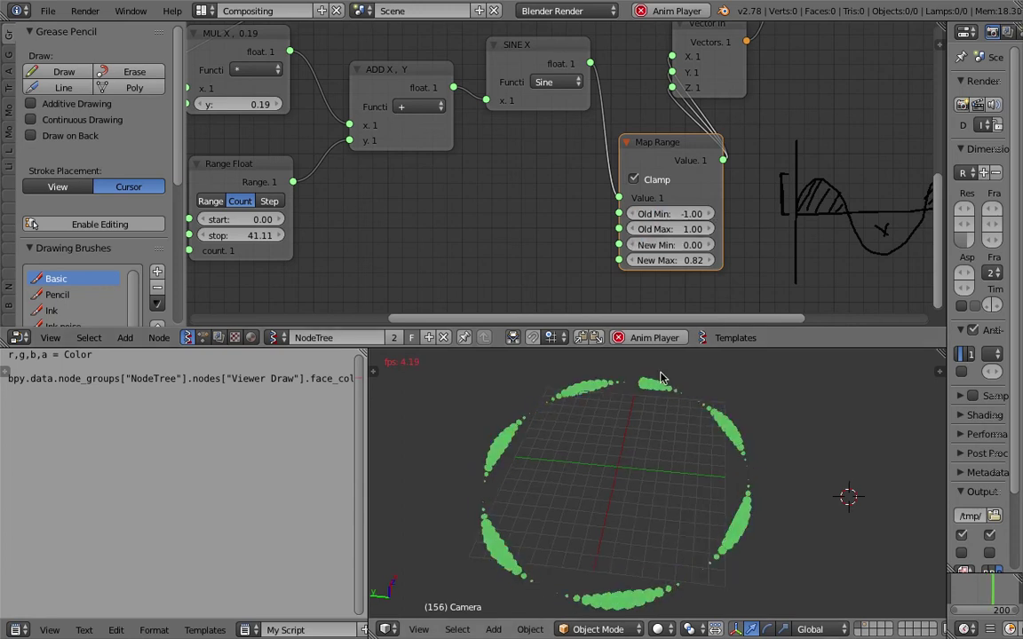
Step: Reduce the integer node that drives the bubble count to 48 and save over the blend file
{"action": "scroll", "coordinate": [369, 243], "scroll_direction": "down", "scroll_amount": 2}
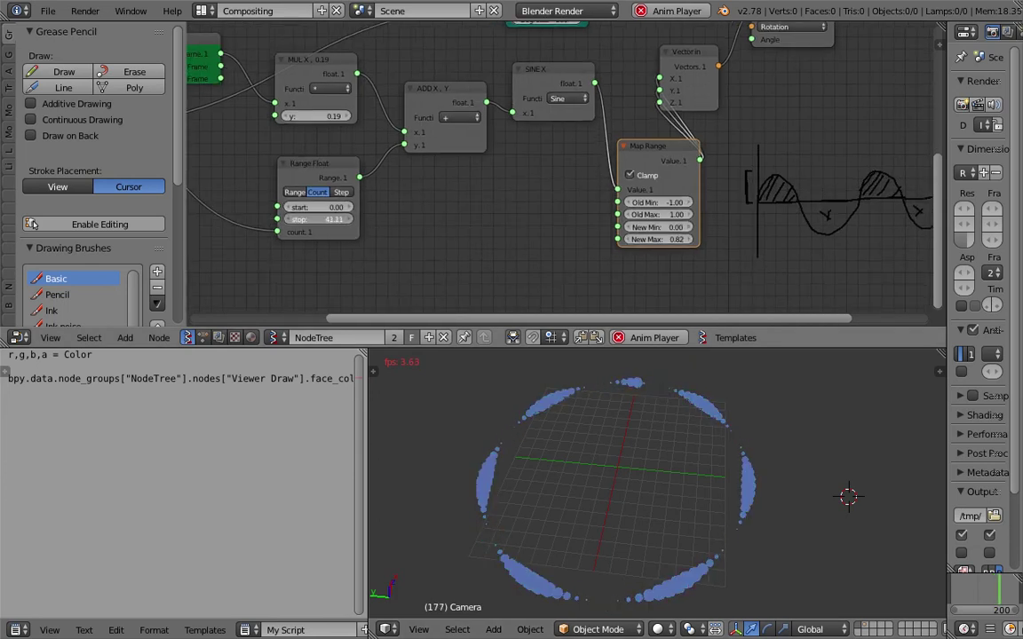
{"action": "middle_click_drag", "start_coordinate": [261, 181], "coordinate": [638, 187]}
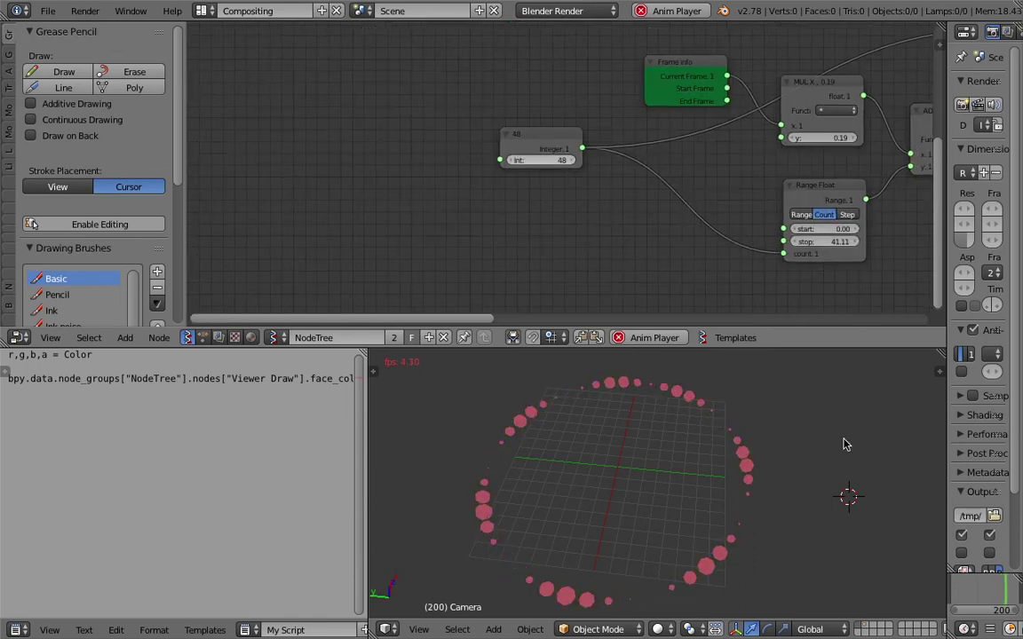
{"action": "key", "text": "ctrl+s"}
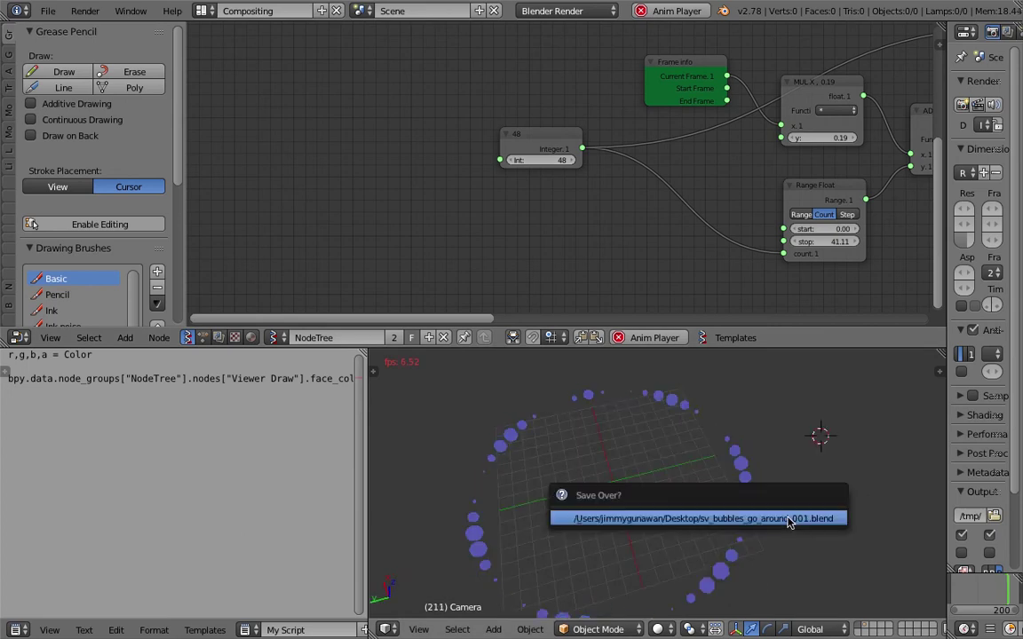
{"action": "left_click", "coordinate": [792, 586]}
Step: Set the y factor of the multiply node after Frame info to 0.50 and stop the animation playback
{"action": "middle_click_drag", "start_coordinate": [685, 197], "coordinate": [444, 206]}
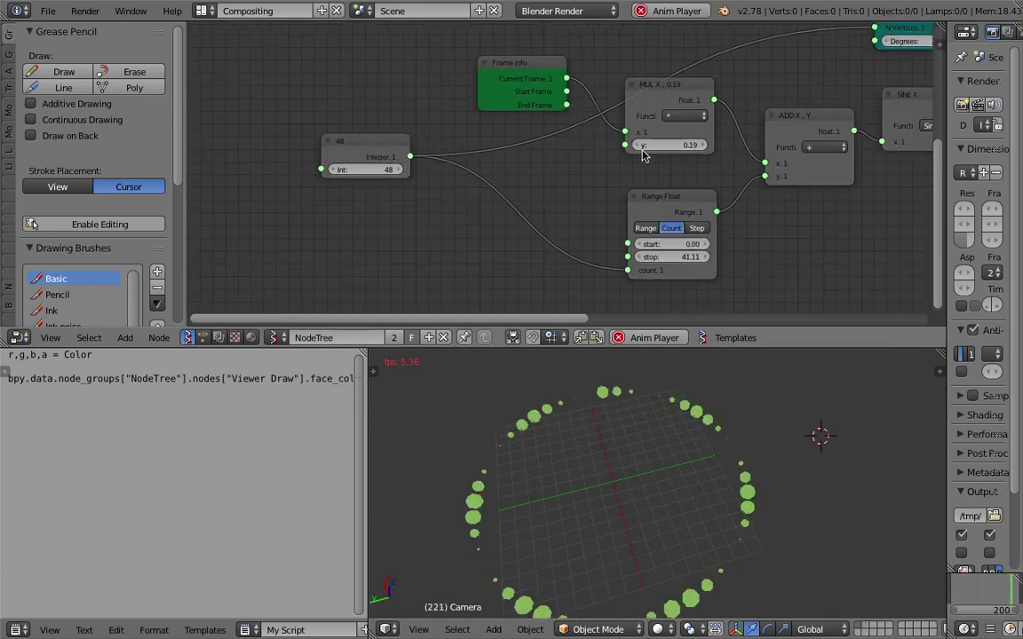
{"action": "left_click", "coordinate": [655, 144]}
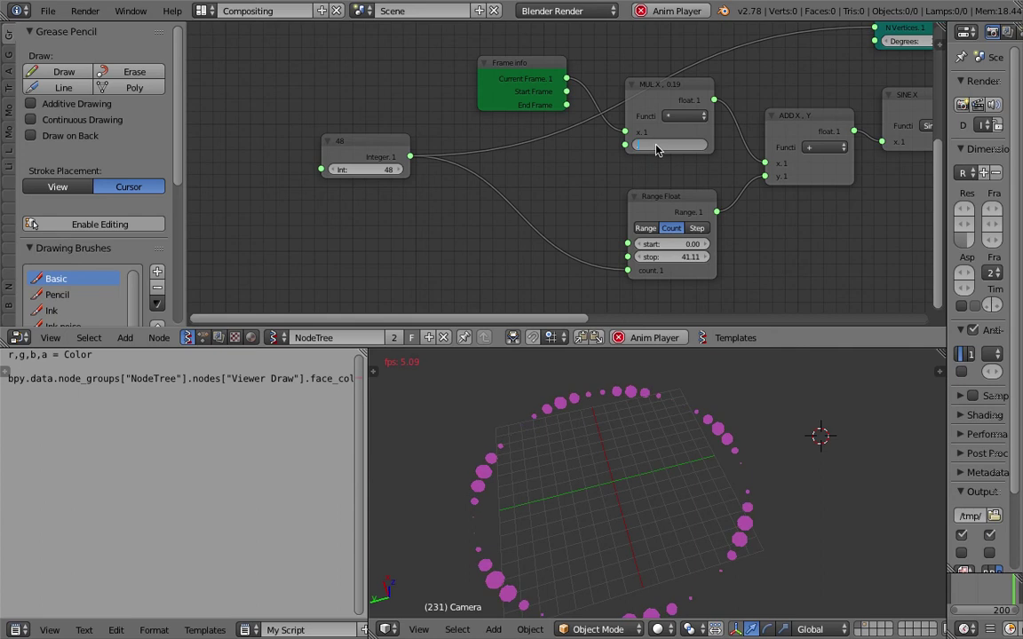
{"action": "type", "text": "0.5"}
{"action": "key", "text": "Return"}
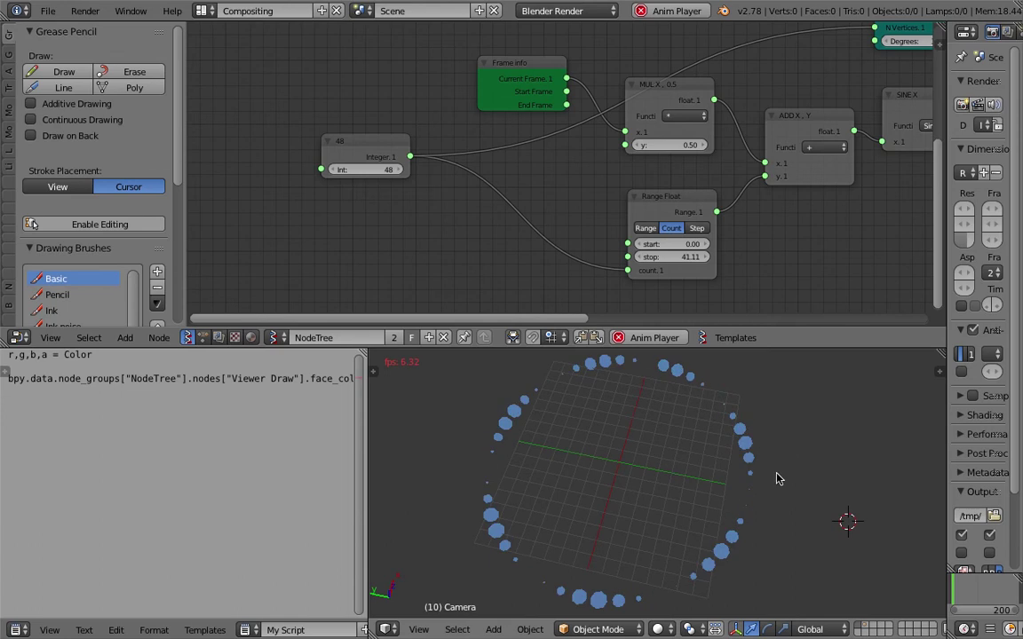
{"action": "key", "text": "Escape"}
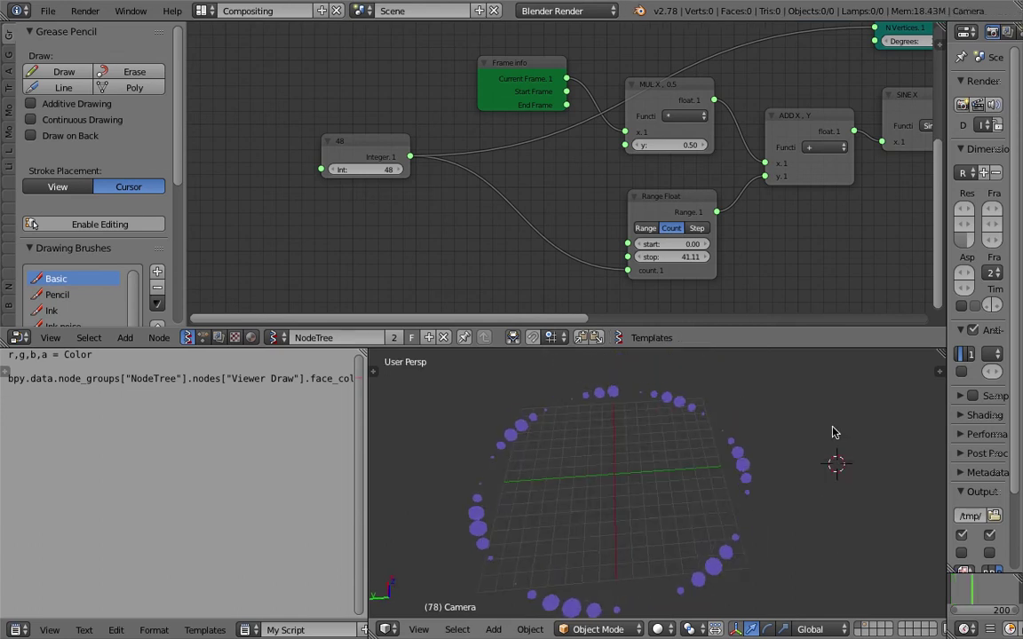
Step: Move the Sphere node away from the Viewer Draw node to make room between them
{"action": "scroll", "coordinate": [737, 105], "scroll_direction": "down", "scroll_amount": 3}
{"action": "middle_click_drag", "start_coordinate": [861, 71], "coordinate": [509, 205]}
{"action": "middle_click_drag", "start_coordinate": [642, 151], "coordinate": [519, 212]}
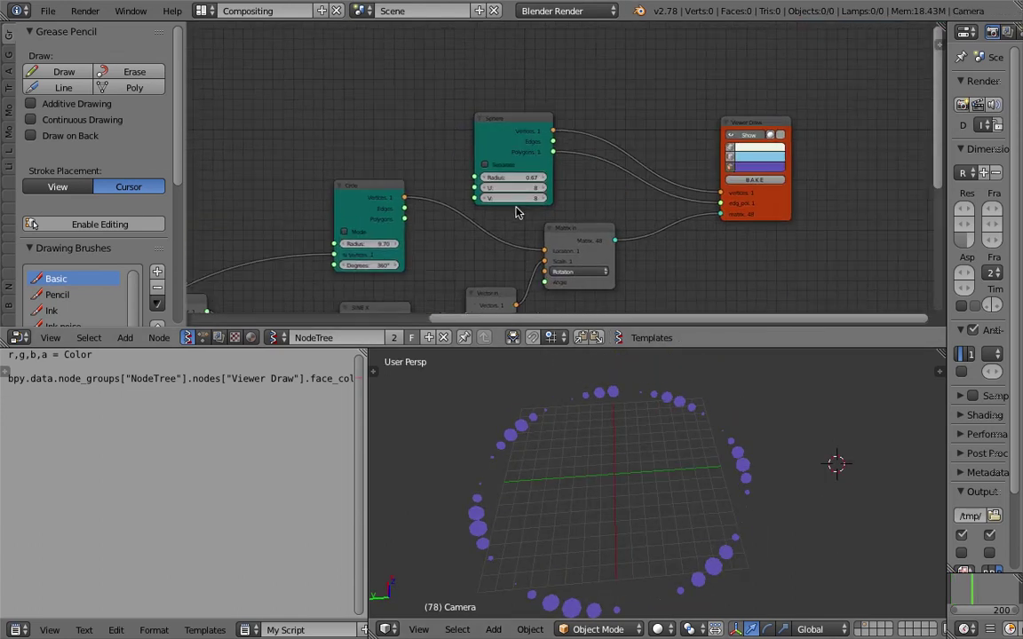
{"action": "left_click_drag", "start_coordinate": [519, 116], "coordinate": [420, 88]}
{"action": "middle_click_drag", "start_coordinate": [503, 111], "coordinate": [445, 177]}
Step: Search the available nodes for "torus"
{"action": "key", "text": "shift+a"}
{"action": "left_click", "coordinate": [502, 125]}
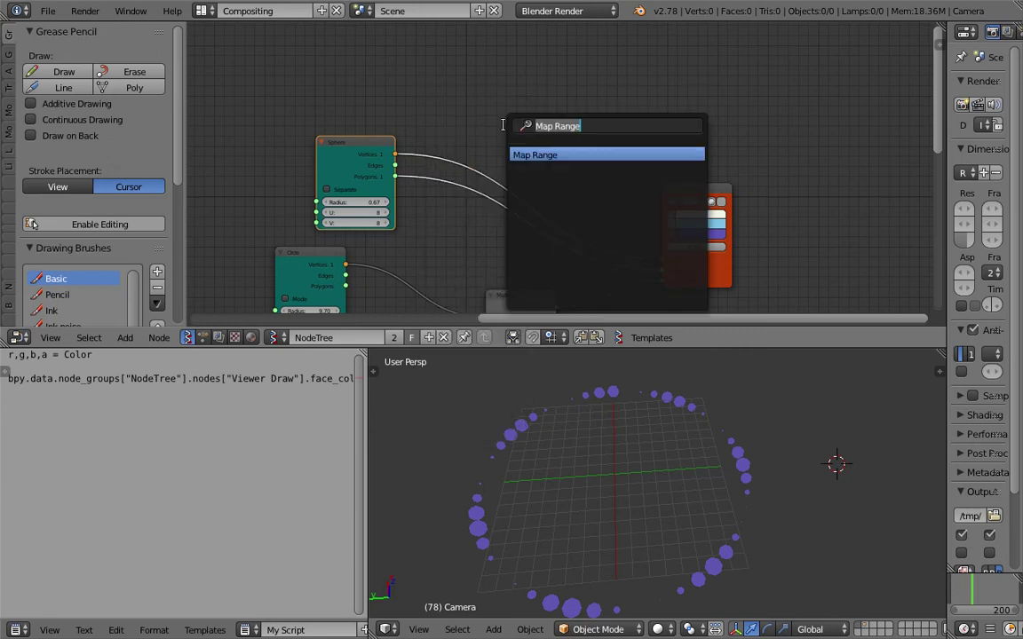
{"action": "type", "text": "toru"}
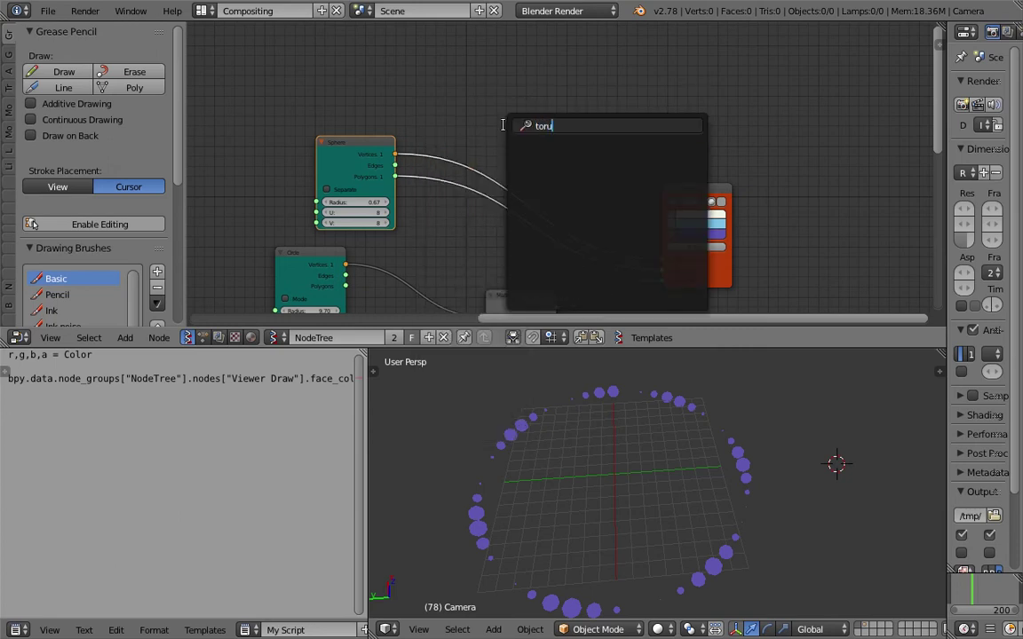
{"action": "type", "text": "s"}
{"action": "key", "text": "Escape"}
{"action": "scroll", "coordinate": [543, 116], "scroll_direction": "up", "scroll_amount": 1}
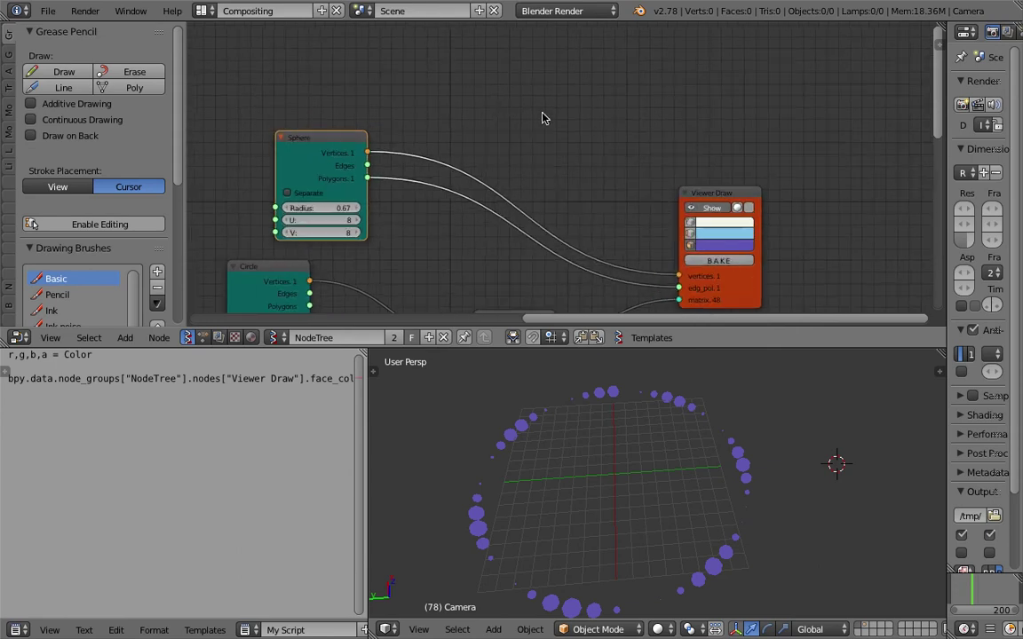
{"action": "key", "text": "shift+a"}
{"action": "left_click", "coordinate": [540, 114]}
{"action": "type", "text": "torus"}
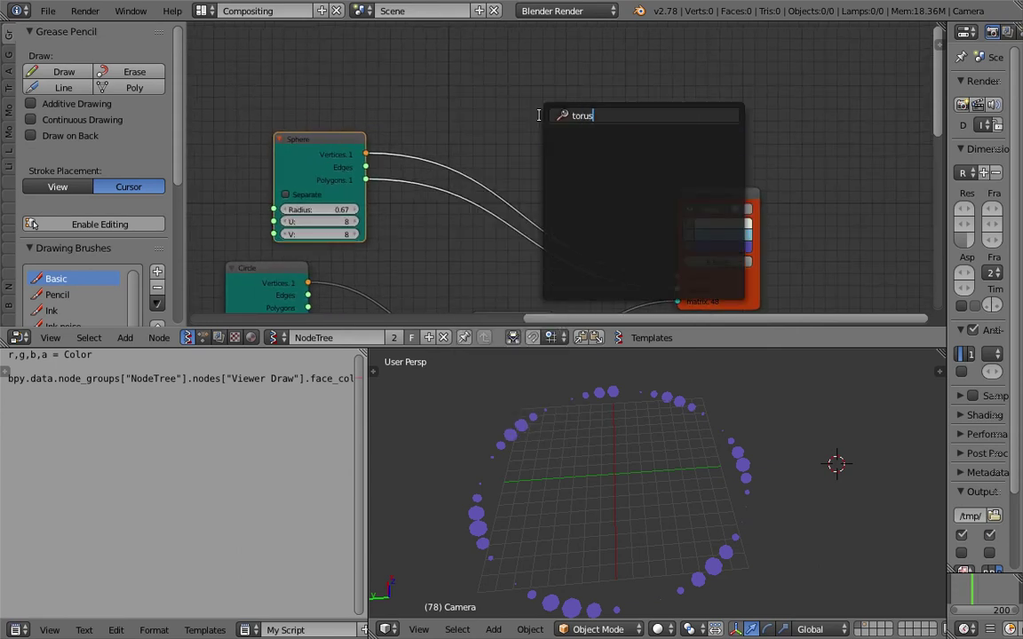
{"action": "key", "text": "Escape"}
{"action": "scroll", "coordinate": [685, 491], "scroll_direction": "up", "scroll_amount": 1}
{"action": "key", "text": "shift+a"}
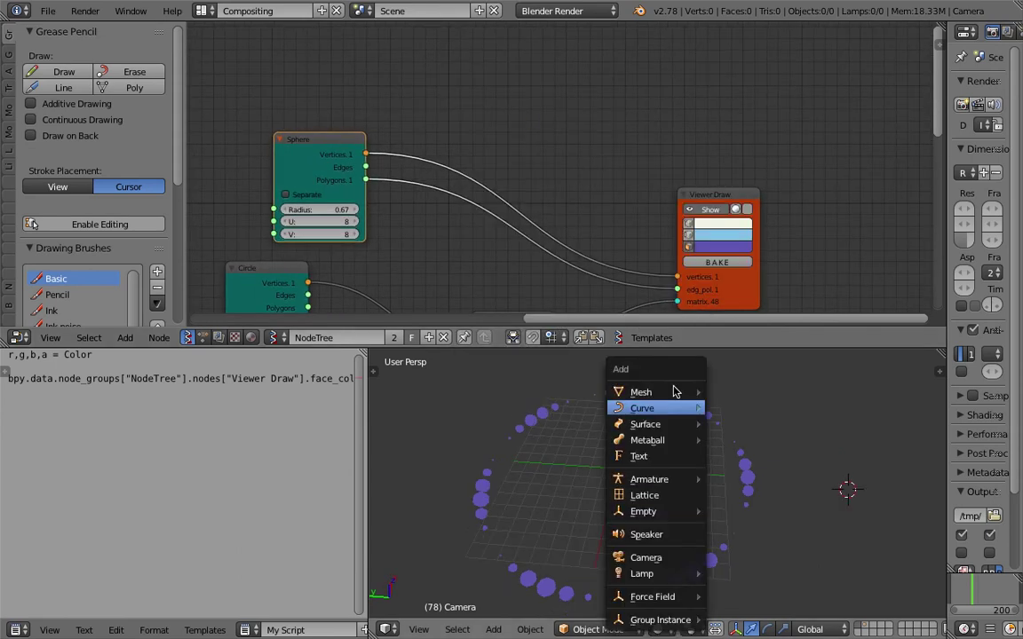
{"action": "mouse_move", "coordinate": [679, 391]}
{"action": "mouse_move", "coordinate": [738, 349]}
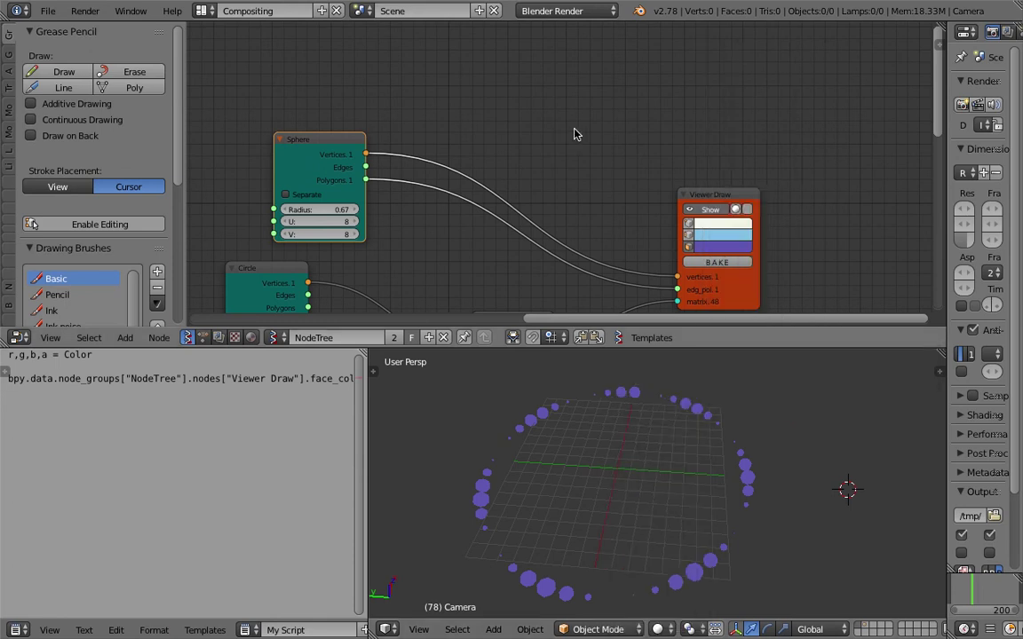
Step: Shift the Sphere node slightly aside and add a second Circle node between it and the Viewer Draw node
{"action": "mouse_move", "coordinate": [601, 152]}
{"action": "middle_mouse_down"}
{"action": "mouse_move", "coordinate": [611, 128]}
{"action": "mouse_move", "coordinate": [613, 154]}
{"action": "middle_mouse_up"}
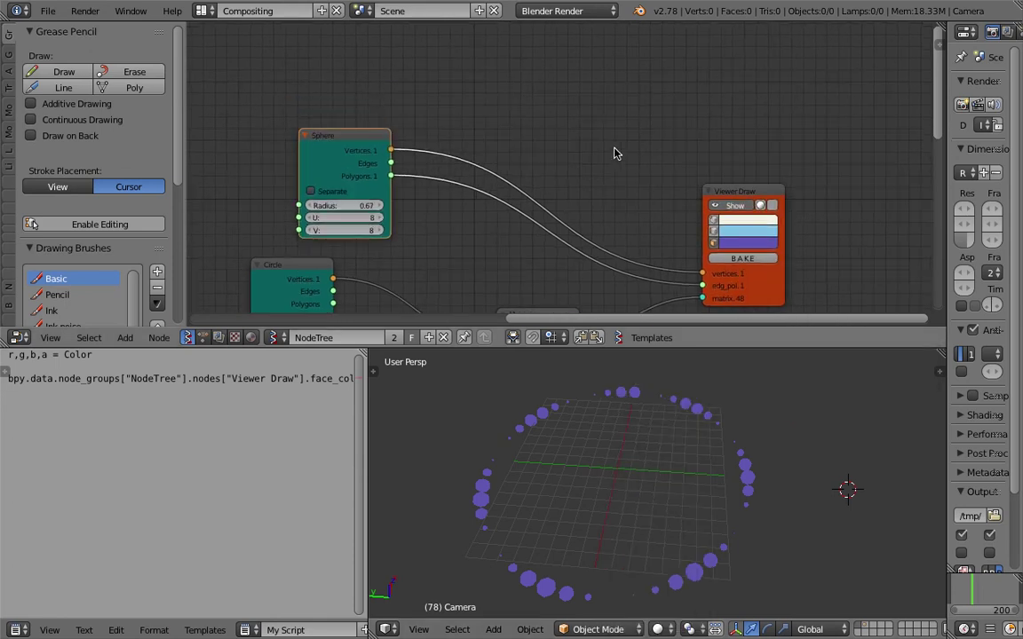
{"action": "left_click_drag", "start_coordinate": [347, 139], "coordinate": [320, 123]}
{"action": "middle_click_drag", "start_coordinate": [497, 87], "coordinate": [498, 91]}
{"action": "key", "text": "shift+a"}
{"action": "type", "text": "s"}
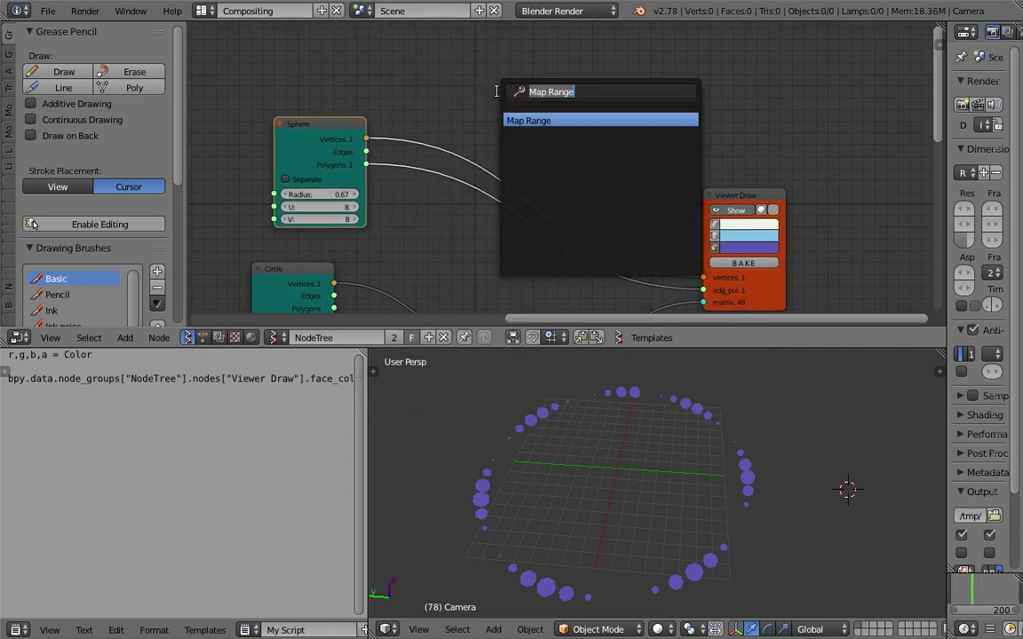
{"action": "type", "text": "circ"}
{"action": "key", "text": "Return"}
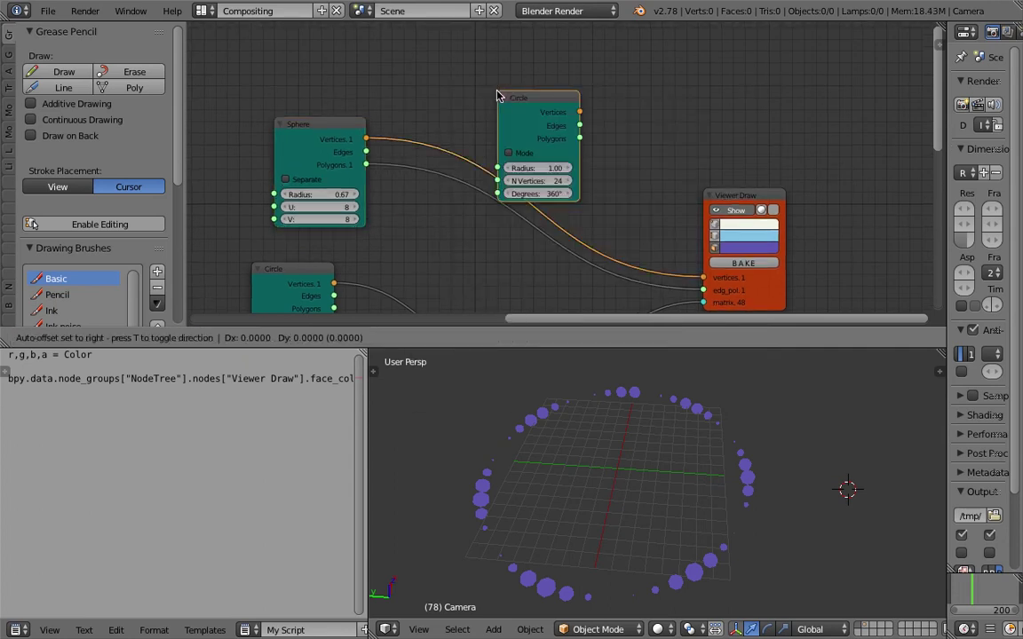
{"action": "left_click", "coordinate": [497, 46]}
Step: Add a Pipe node beside the new Circle node and connect the Circle's Vertices to the Pipe's Vers input
{"action": "key", "text": "space"}
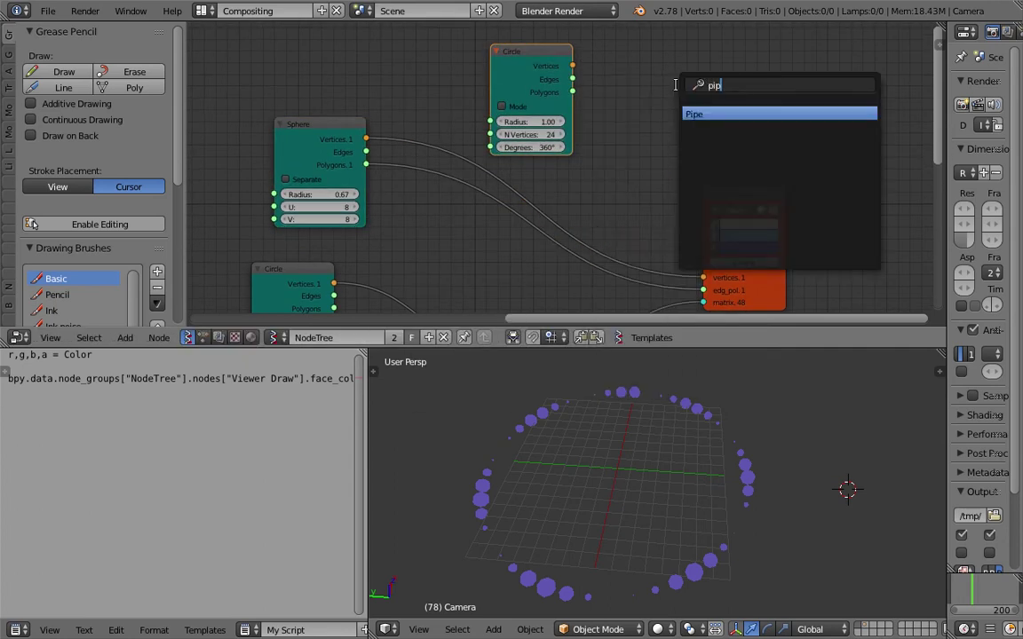
{"action": "key", "text": "Return"}
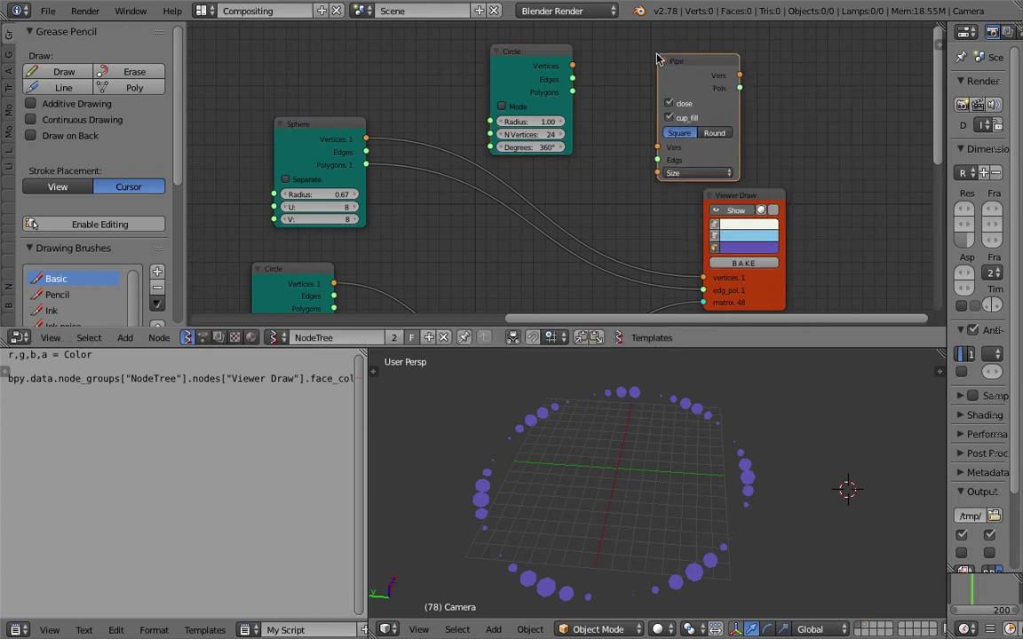
{"action": "left_click_drag", "start_coordinate": [572, 67], "coordinate": [657, 147]}
Step: Connect the Pipe's Vers and Pols to Viewer Draw's vertices and edg_pol inputs, and the new Circle's Edges to the Pipe's Edgs input
{"action": "left_click_drag", "start_coordinate": [737, 80], "coordinate": [686, 71]}
{"action": "left_click_drag", "start_coordinate": [759, 195], "coordinate": [873, 173]}
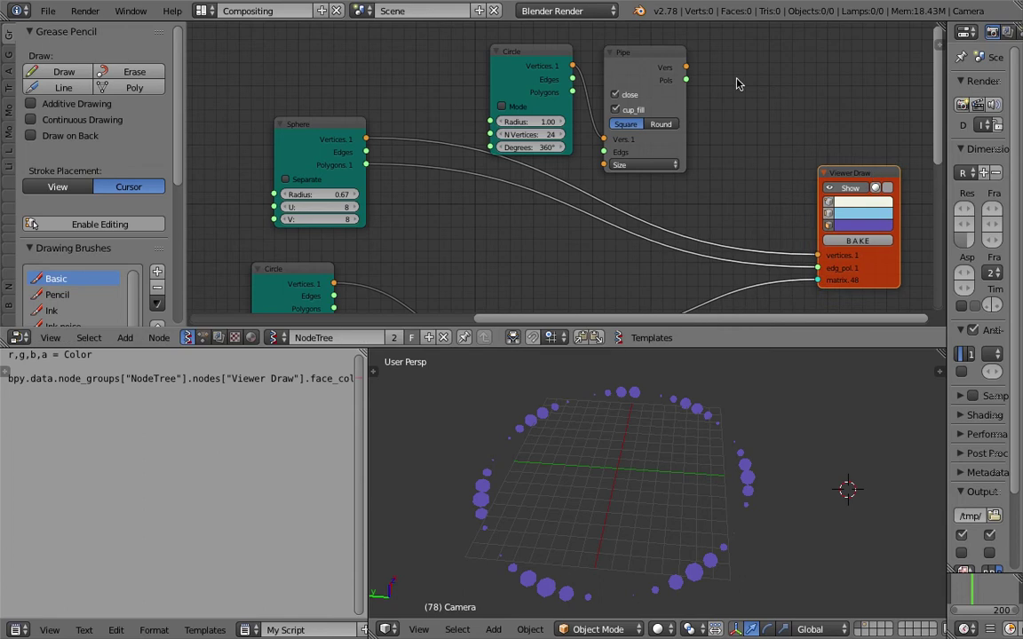
{"action": "left_click_drag", "start_coordinate": [687, 69], "coordinate": [817, 256]}
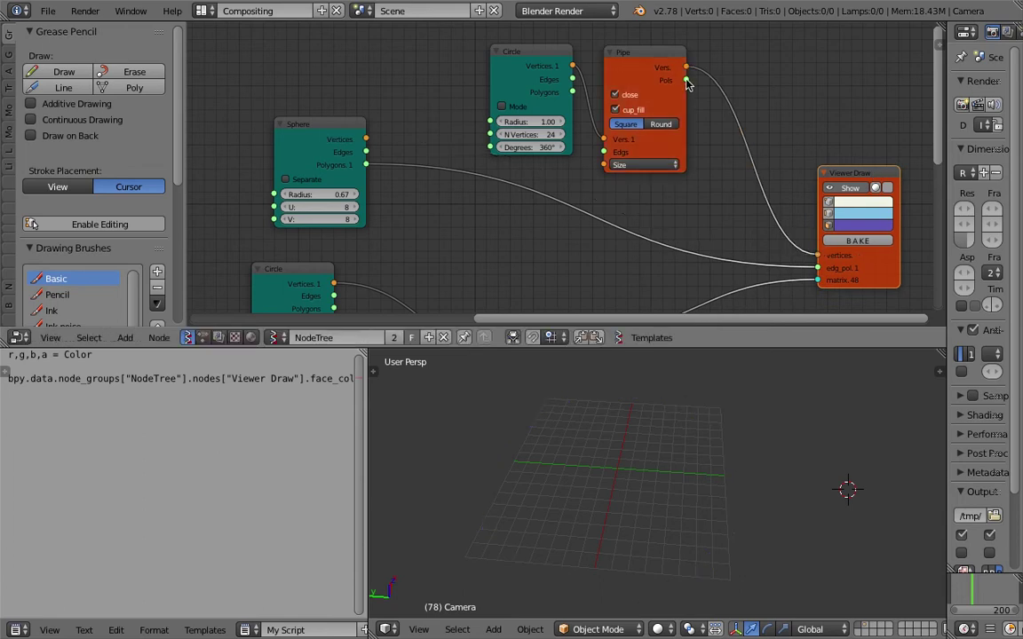
{"action": "left_click_drag", "start_coordinate": [687, 83], "coordinate": [817, 268]}
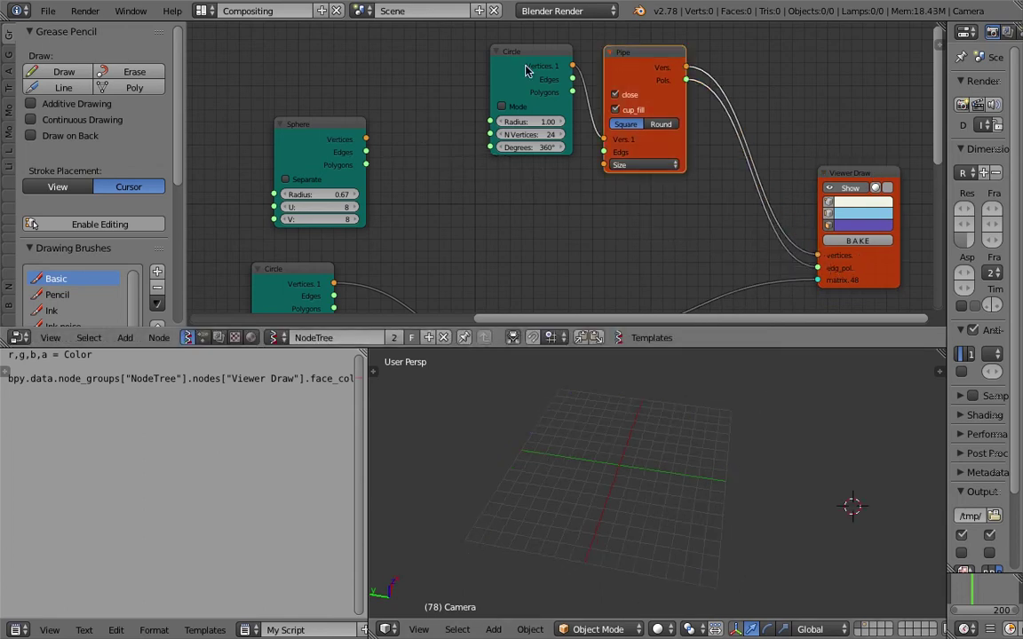
{"action": "left_click_drag", "start_coordinate": [558, 83], "coordinate": [508, 103]}
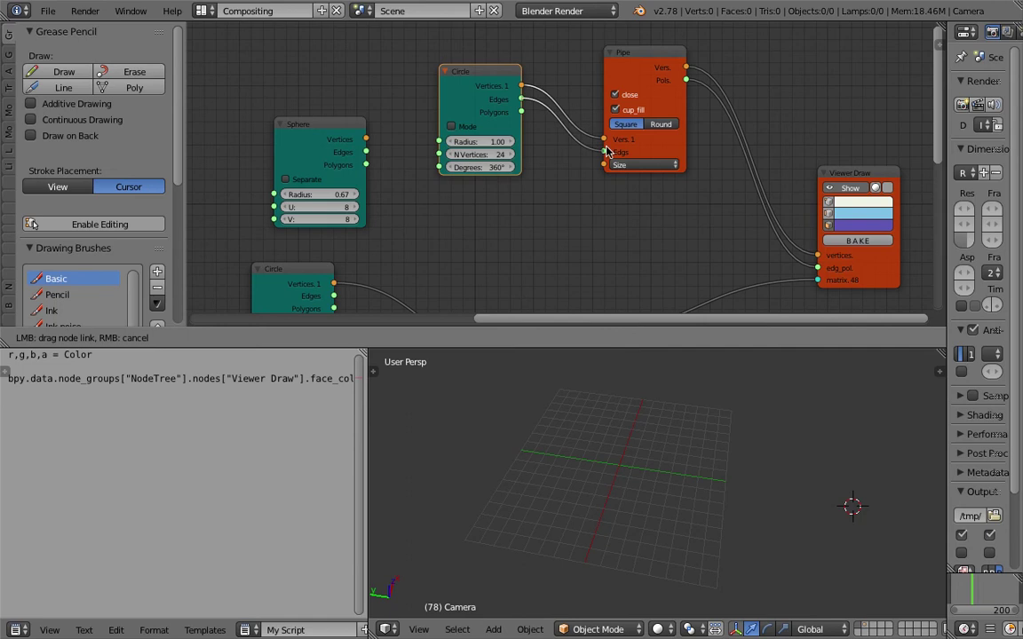
{"action": "left_click_drag", "start_coordinate": [606, 151], "coordinate": [605, 151]}
Step: Add a Vector in node below the new Circle node and try linking its Vectors output to the Pipe's Size input
{"action": "key", "text": "shift+a"}
{"action": "left_click", "coordinate": [561, 203]}
{"action": "type", "text": "ve"}
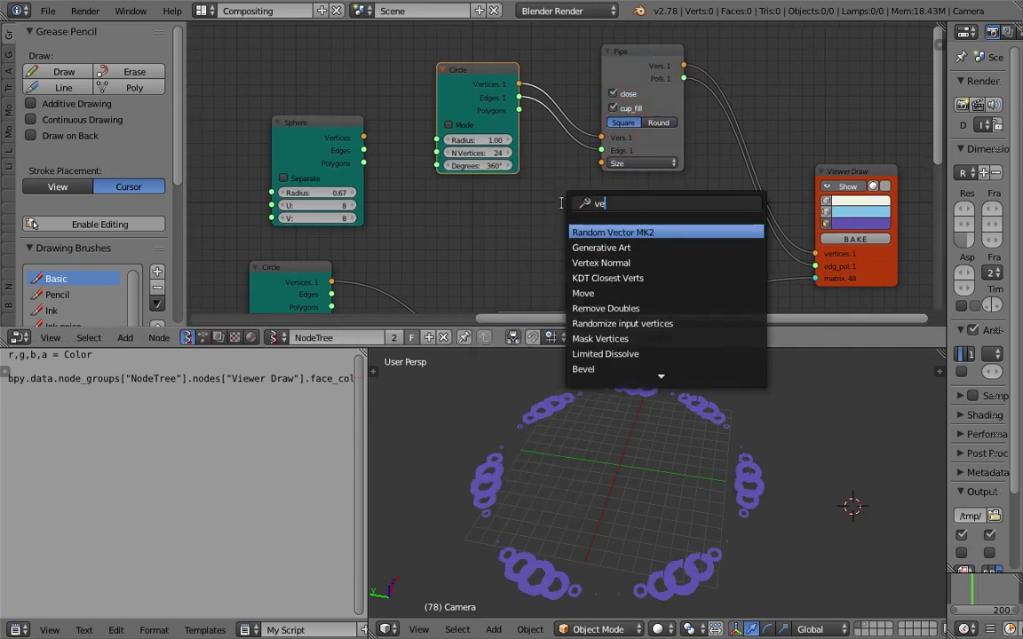
{"action": "type", "text": "ctor i"}
{"action": "key", "text": "Return"}
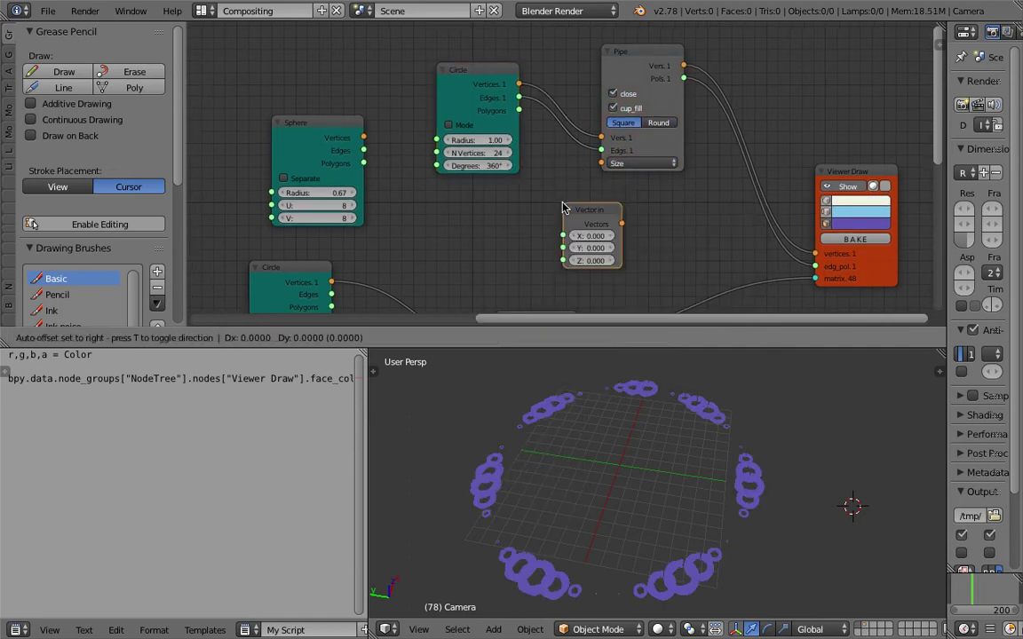
{"action": "left_click", "coordinate": [502, 203]}
{"action": "left_click_drag", "start_coordinate": [555, 216], "coordinate": [594, 173]}
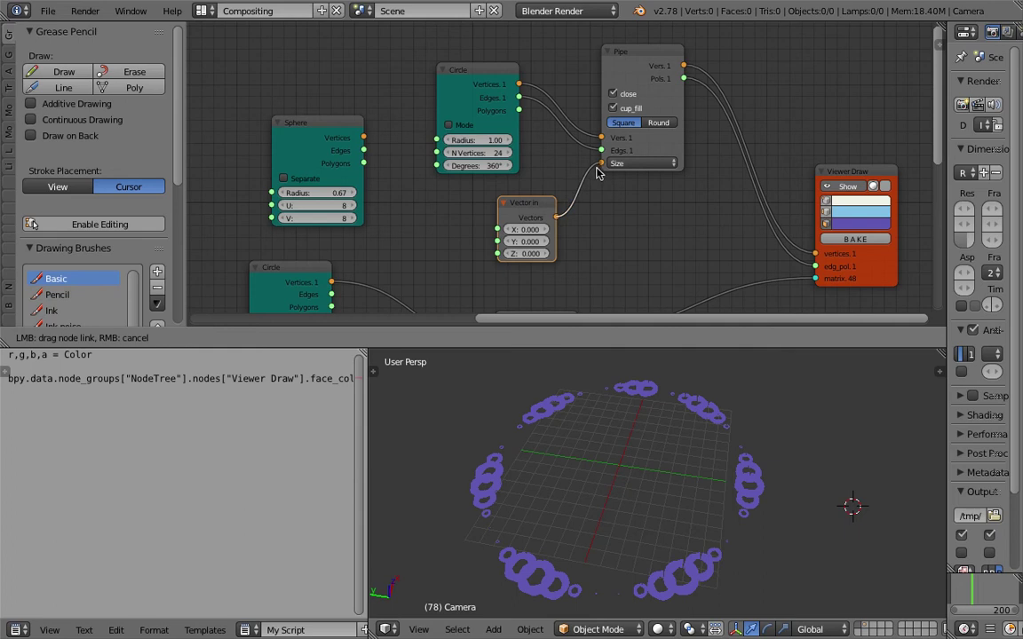
{"action": "left_click_drag", "start_coordinate": [596, 173], "coordinate": [585, 221]}
Step: Preview the animation with the new Circle node's N Vertices at 3, and save over the blend file
{"action": "scroll", "coordinate": [594, 195], "scroll_direction": "up", "scroll_amount": 1}
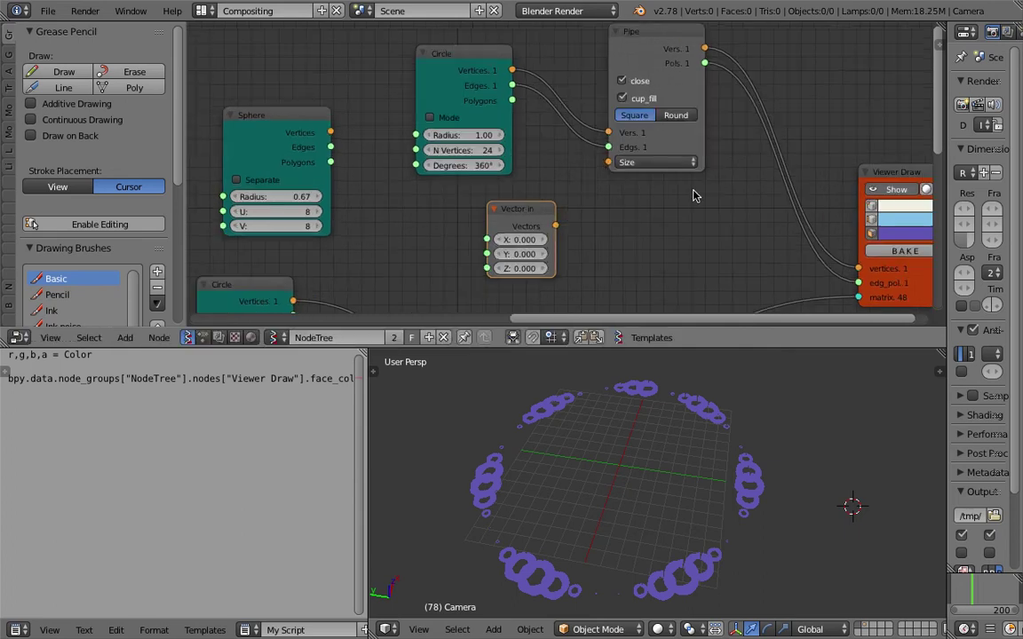
{"action": "middle_click_drag", "start_coordinate": [639, 427], "coordinate": [724, 512]}
{"action": "key", "text": "alt+a"}
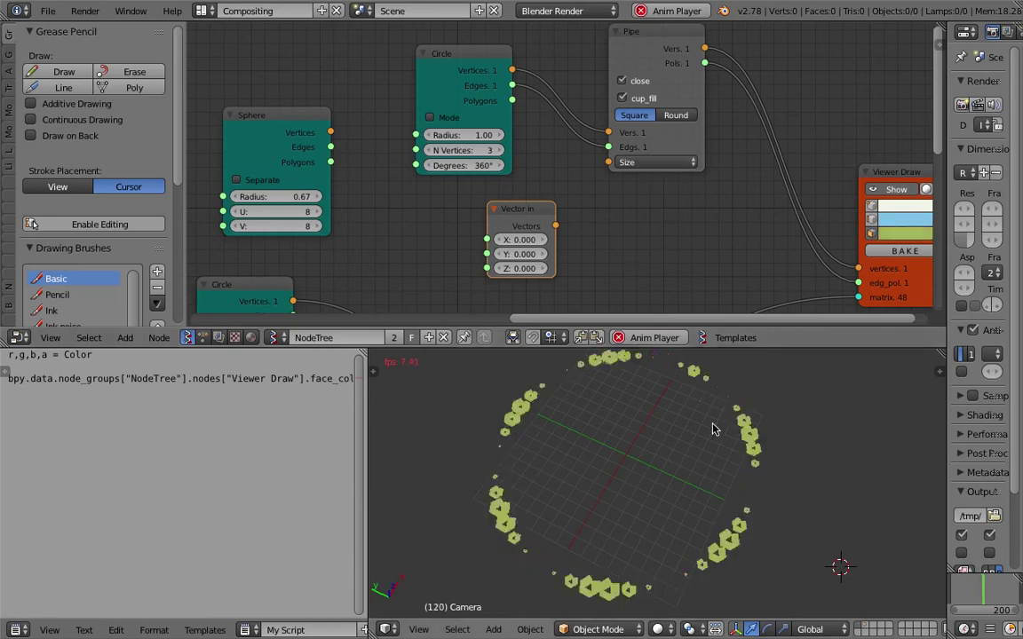
{"action": "key", "text": "Escape"}
{"action": "key", "text": "ctrl+s"}
{"action": "left_click", "coordinate": [599, 354]}
Step: Connect the Vector in node to the Pipe's Size input with X, Y and Z at 0.480, and save over the blend file
{"action": "left_click_drag", "start_coordinate": [556, 225], "coordinate": [607, 162]}
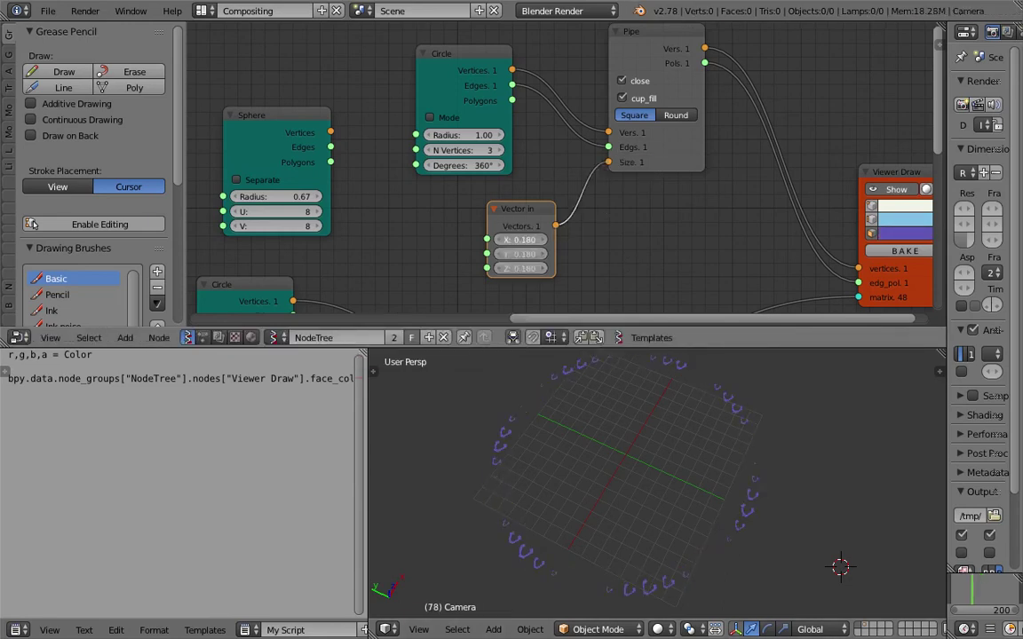
{"action": "scroll", "coordinate": [610, 383], "scroll_direction": "up", "scroll_amount": 8}
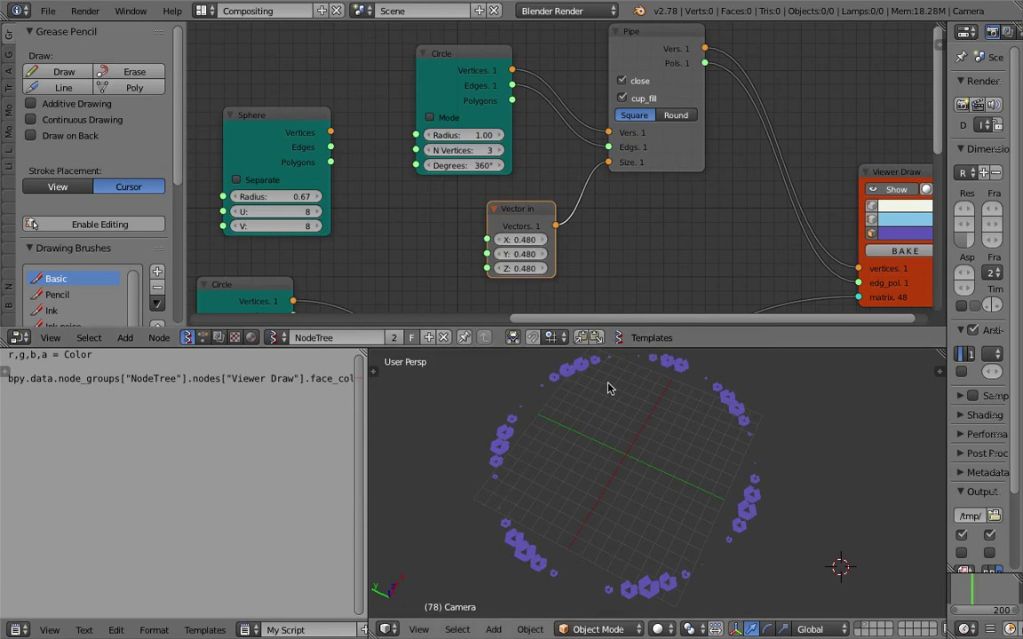
{"action": "key", "text": "ctrl+s"}
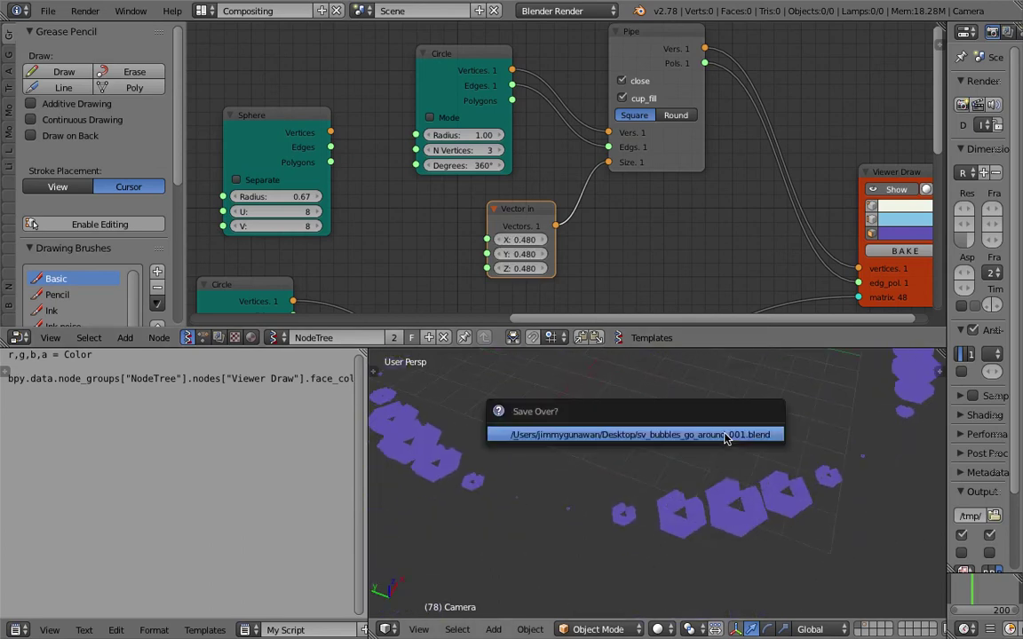
{"action": "left_click", "coordinate": [728, 433]}
Step: Inspect the pipe shapes up close and turn off the Pipe node's close option
{"action": "middle_click_drag", "start_coordinate": [674, 417], "coordinate": [721, 449]}
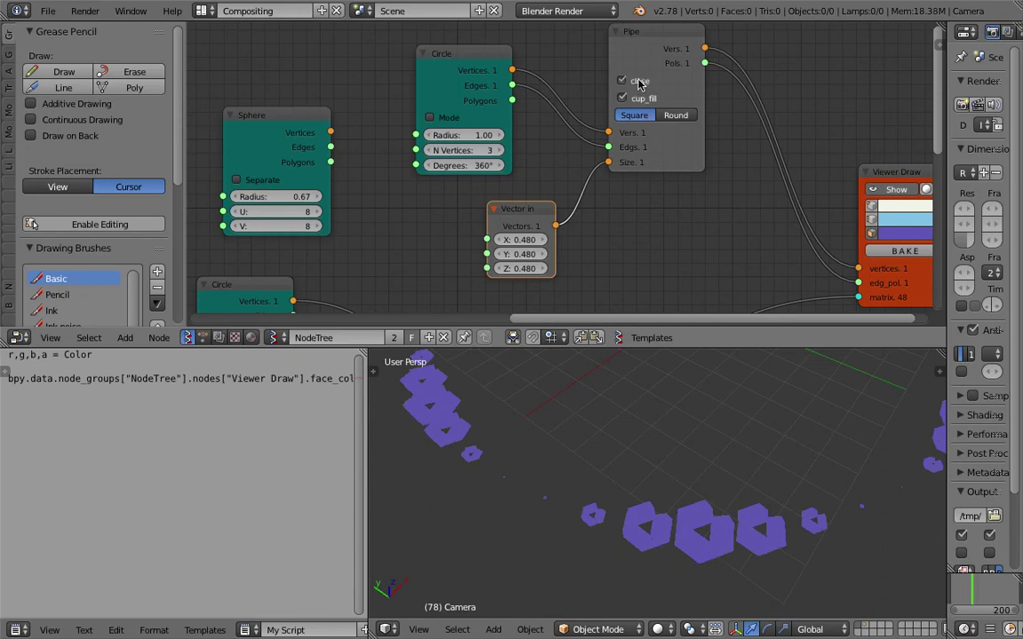
{"action": "middle_click_drag", "start_coordinate": [779, 446], "coordinate": [744, 458]}
{"action": "middle_click_drag", "start_coordinate": [706, 94], "coordinate": [614, 150]}
{"action": "middle_click_drag", "start_coordinate": [696, 469], "coordinate": [662, 487]}
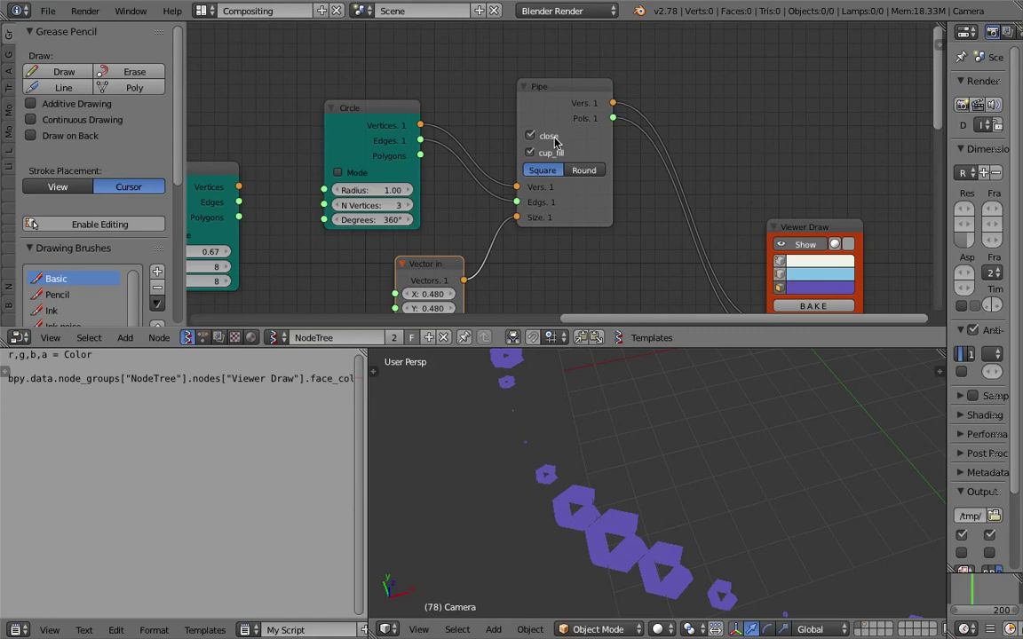
{"action": "middle_click_drag", "start_coordinate": [648, 417], "coordinate": [799, 491]}
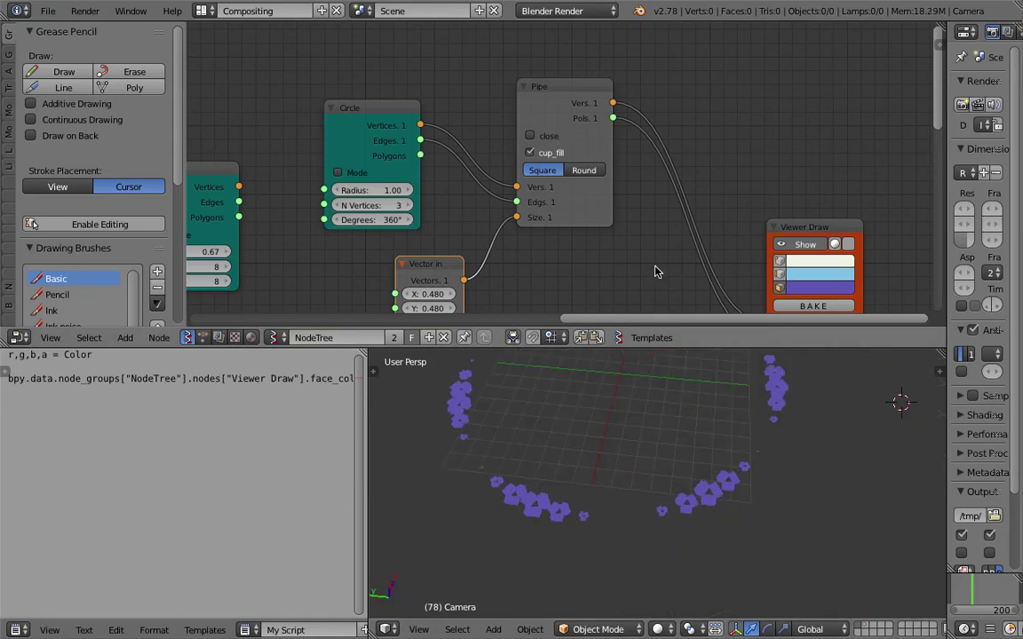
Step: Add a Polyline Viewer node above the Viewer Draw node and save over the blend file
{"action": "middle_click_drag", "start_coordinate": [713, 158], "coordinate": [674, 169]}
{"action": "key", "text": "shift+a"}
{"action": "left_click", "coordinate": [668, 142]}
{"action": "type", "text": "polyli"}
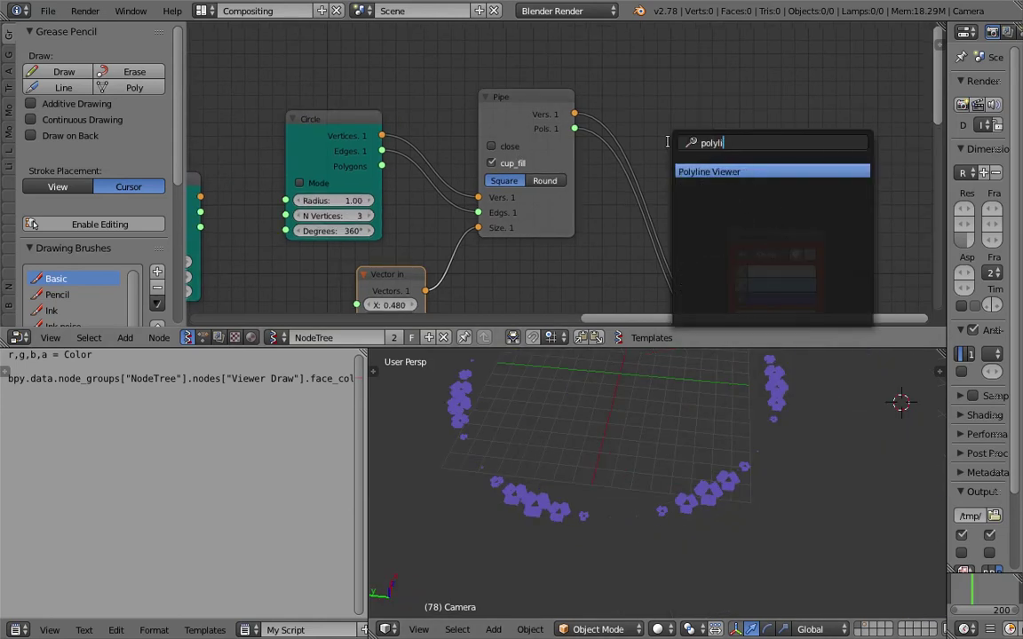
{"action": "key", "text": "Return"}
{"action": "left_click", "coordinate": [682, 44]}
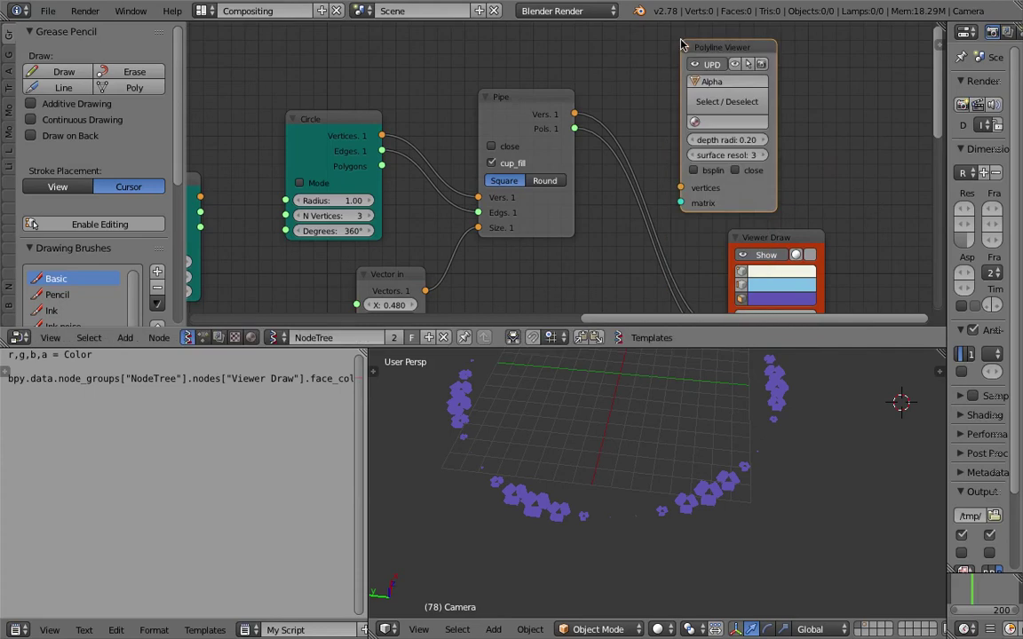
{"action": "key", "text": "ctrl+s"}
{"action": "left_click", "coordinate": [682, 43]}
Step: Delete the Polyline Viewer node
{"action": "scroll", "coordinate": [587, 132], "scroll_direction": "down", "scroll_amount": 1}
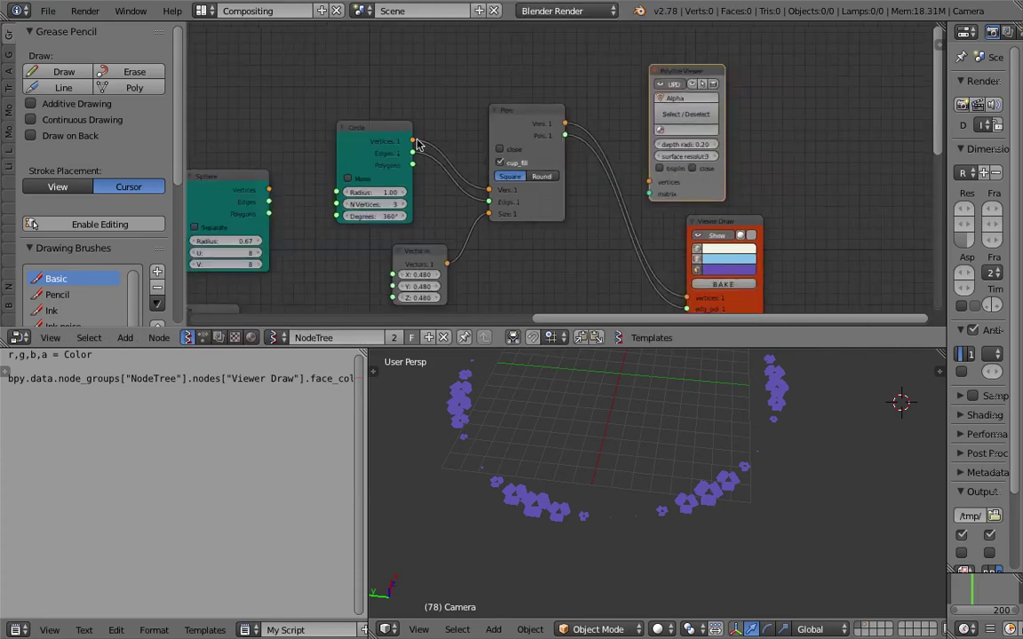
{"action": "scroll", "coordinate": [560, 165], "scroll_direction": "up", "scroll_amount": 2}
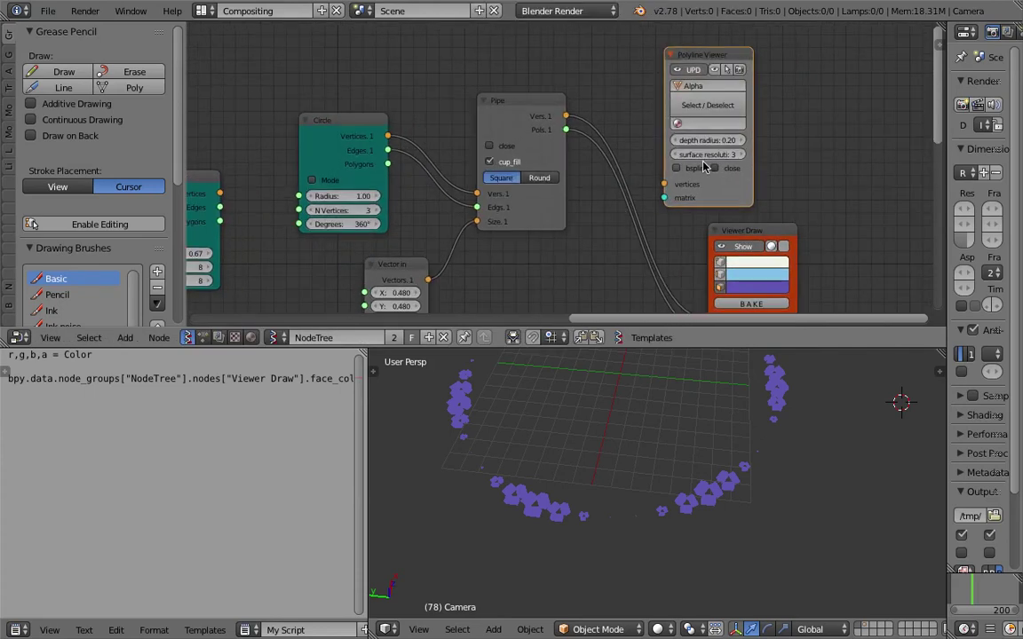
{"action": "scroll", "coordinate": [703, 167], "scroll_direction": "up", "scroll_amount": 3}
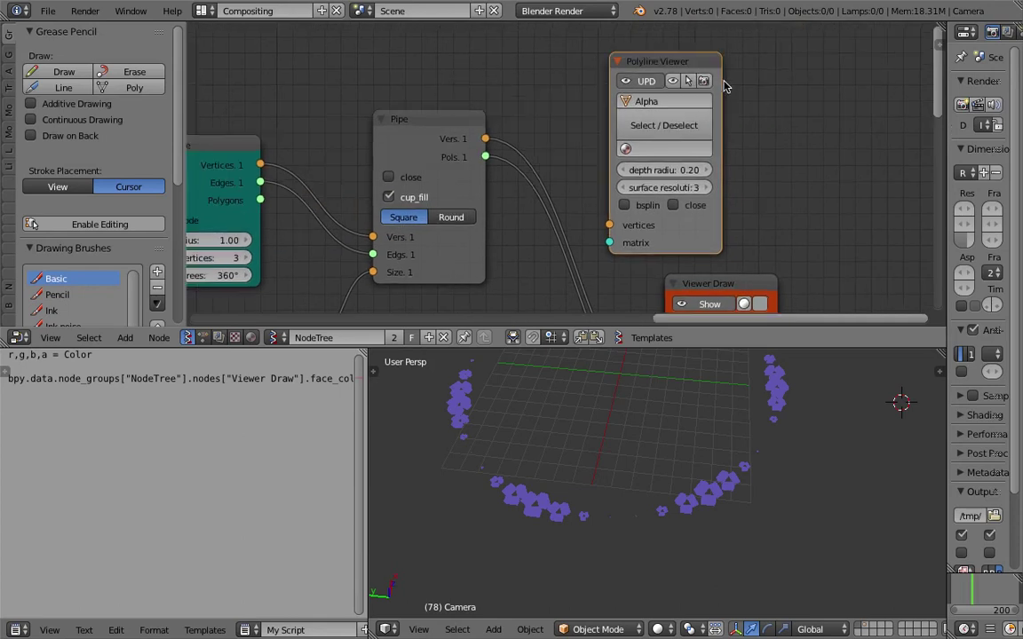
{"action": "scroll", "coordinate": [774, 122], "scroll_direction": "down", "scroll_amount": 1}
{"action": "left_click_drag", "start_coordinate": [639, 111], "coordinate": [714, 92]}
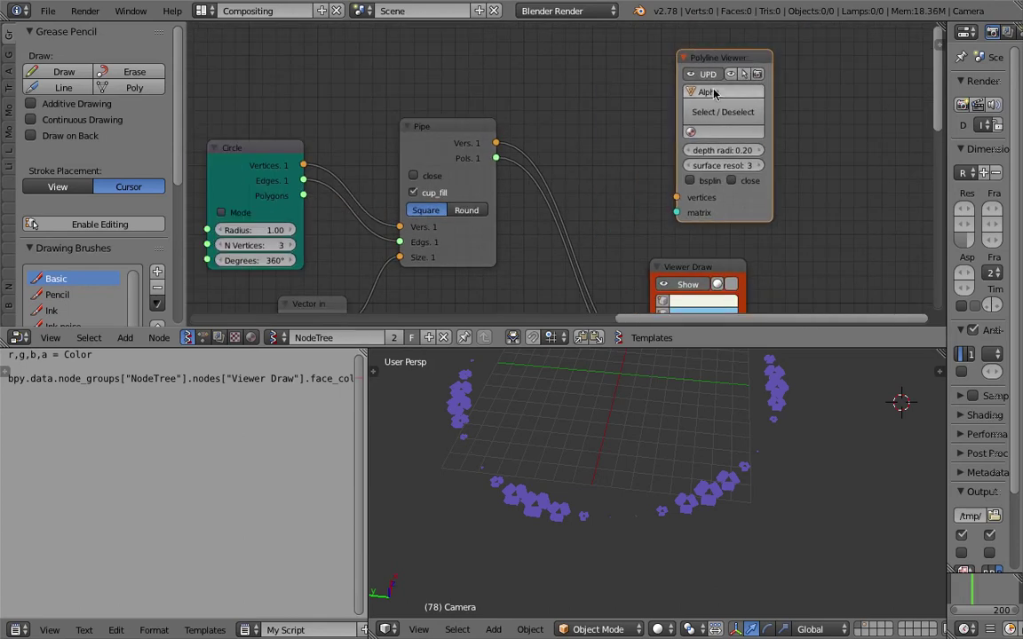
{"action": "key", "text": "x"}
Step: Switch the Pipe node's profile from Square to Round
{"action": "middle_click_drag", "start_coordinate": [577, 145], "coordinate": [657, 112]}
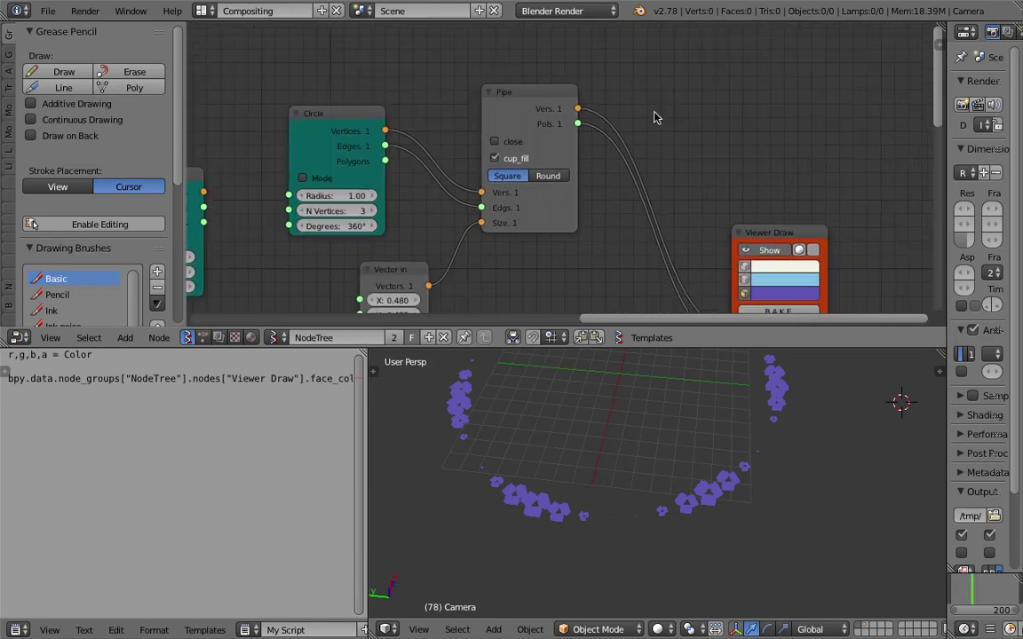
{"action": "left_click", "coordinate": [535, 173]}
{"action": "middle_click_drag", "start_coordinate": [633, 424], "coordinate": [593, 359]}
{"action": "middle_click_drag", "start_coordinate": [406, 293], "coordinate": [406, 227]}
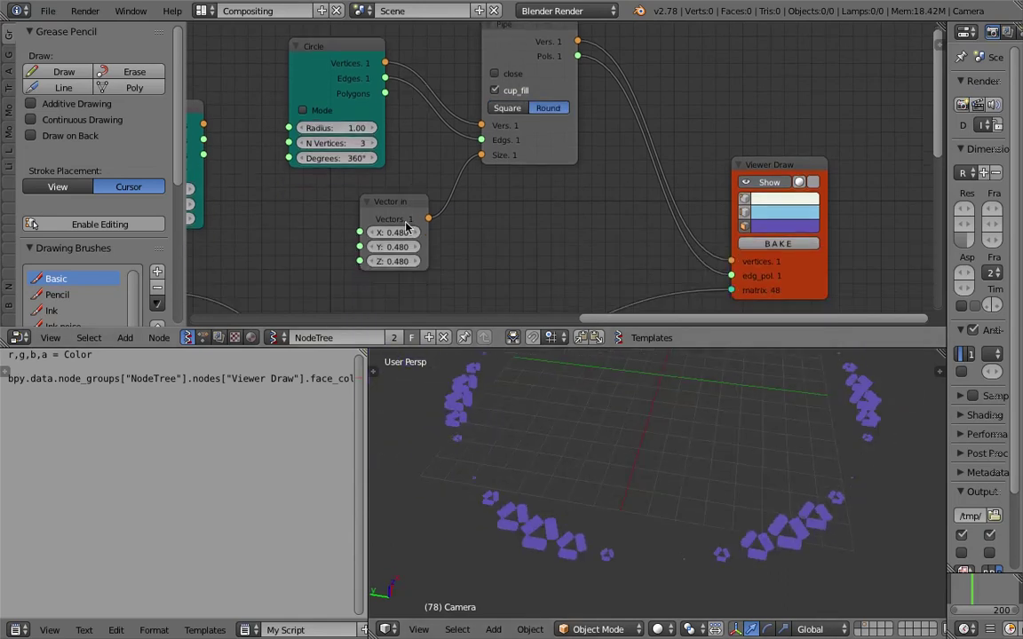
Step: Set the pipe size vector to 0.450 on X, Y and Z, and the Map Range node's New Min to 0.24
{"action": "mouse_move", "coordinate": [393, 233]}
{"action": "left_mouse_down"}
{"action": "mouse_move", "coordinate": [358, 233]}
{"action": "mouse_move", "coordinate": [409, 233]}
{"action": "mouse_move", "coordinate": [394, 233]}
{"action": "left_mouse_up"}
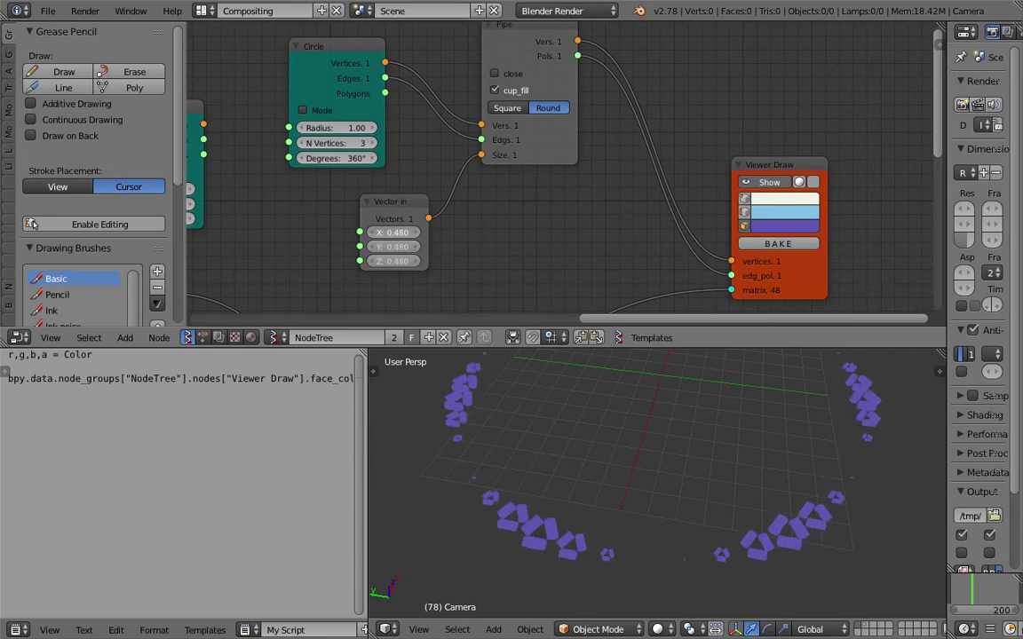
{"action": "mouse_move", "coordinate": [527, 283]}
{"action": "middle_mouse_down"}
{"action": "mouse_move", "coordinate": [527, 83]}
{"action": "mouse_move", "coordinate": [541, 34]}
{"action": "middle_mouse_up"}
{"action": "middle_click_drag", "start_coordinate": [441, 167], "coordinate": [633, 30]}
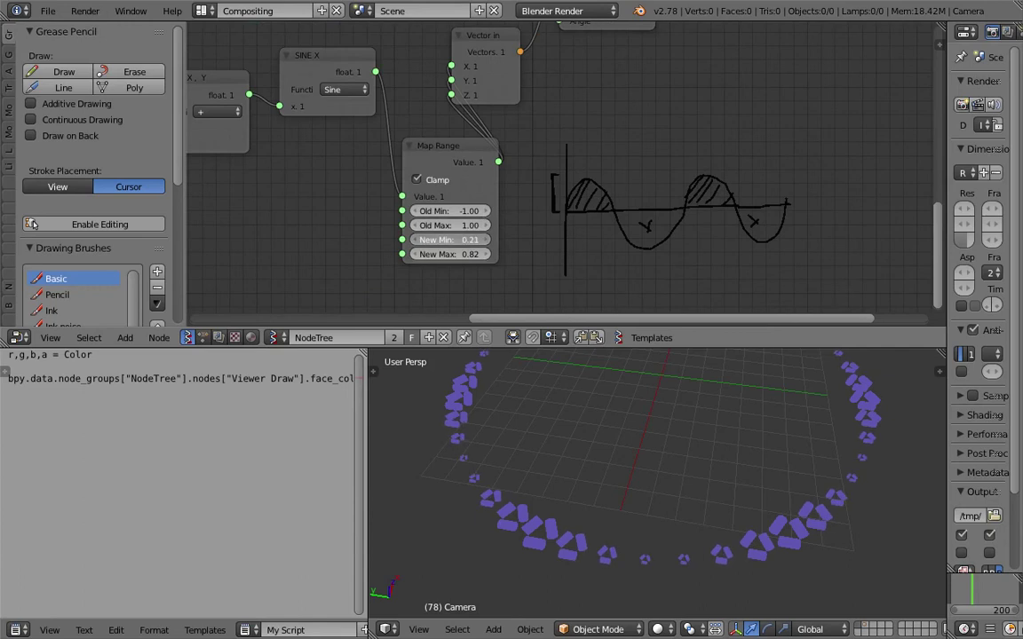
Step: Save over the blend file and play the animation briefly to check the scaling
{"action": "key", "text": "ctrl+s"}
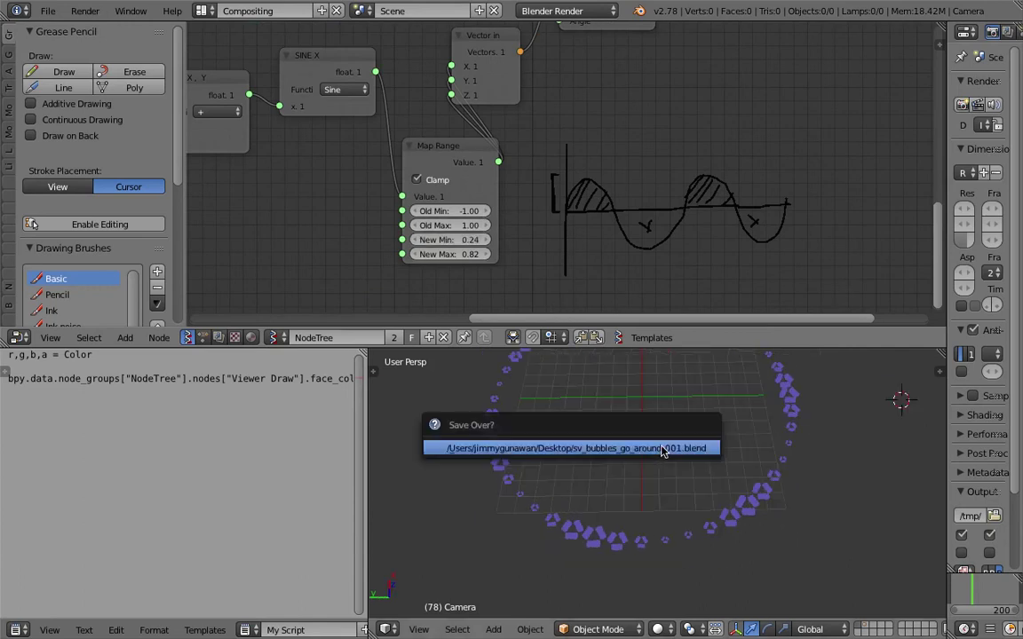
{"action": "left_click", "coordinate": [662, 447]}
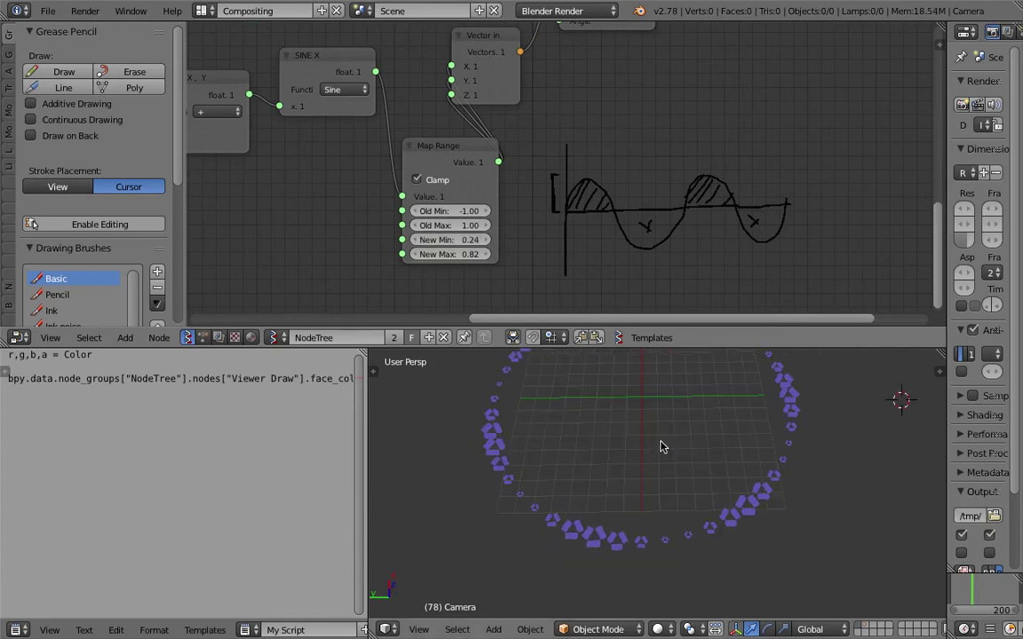
{"action": "key", "text": "alt+a"}
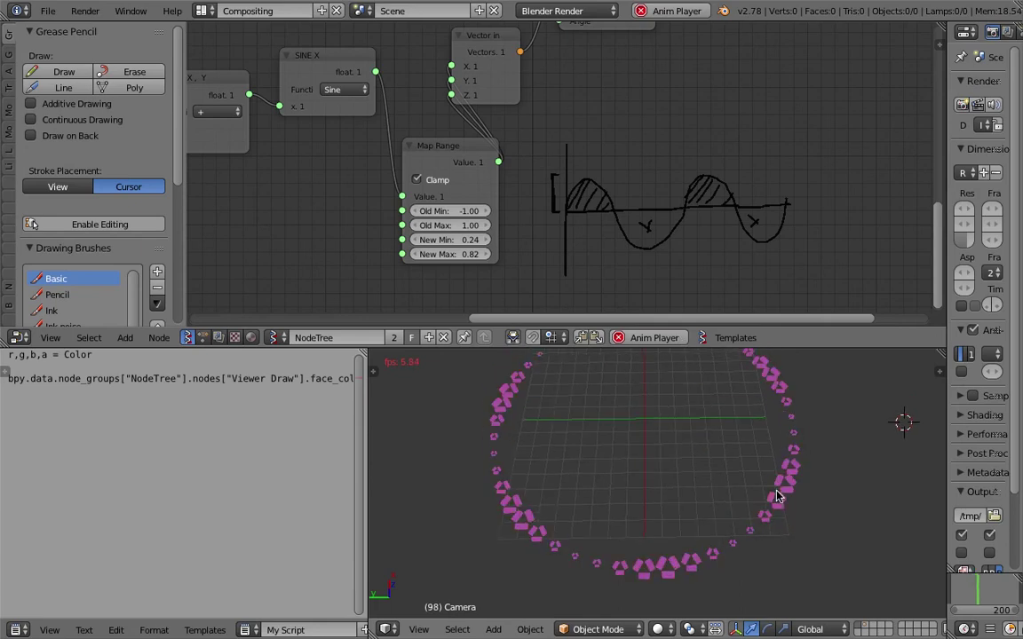
{"action": "key", "text": "Escape"}
Step: Move the Matrix in and Map Range nodes apart to make room, and save over the blend file
{"action": "middle_click_drag", "start_coordinate": [620, 199], "coordinate": [632, 216]}
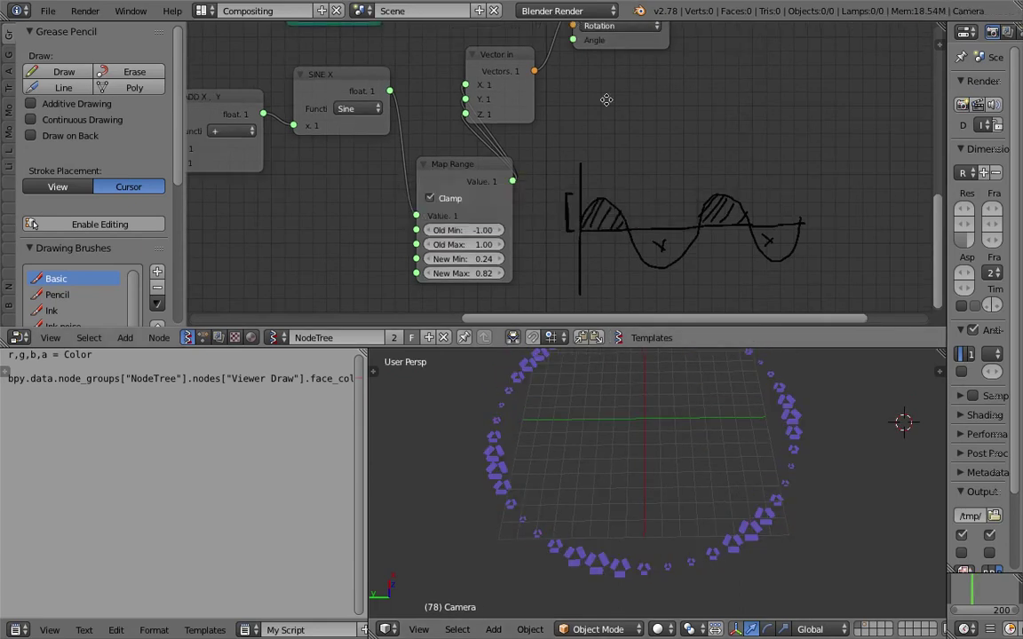
{"action": "middle_click_drag", "start_coordinate": [605, 99], "coordinate": [557, 224]}
{"action": "left_click_drag", "start_coordinate": [602, 94], "coordinate": [822, 64]}
{"action": "left_click_drag", "start_coordinate": [396, 284], "coordinate": [343, 284]}
{"action": "key", "text": "ctrl+s"}
{"action": "left_click", "coordinate": [625, 237]}
Step: Save the file as a new increment named sv_bubbles_go_around_002.blend
{"action": "middle_click_drag", "start_coordinate": [619, 166], "coordinate": [616, 163]}
{"action": "scroll", "coordinate": [611, 119], "scroll_direction": "down", "scroll_amount": 3}
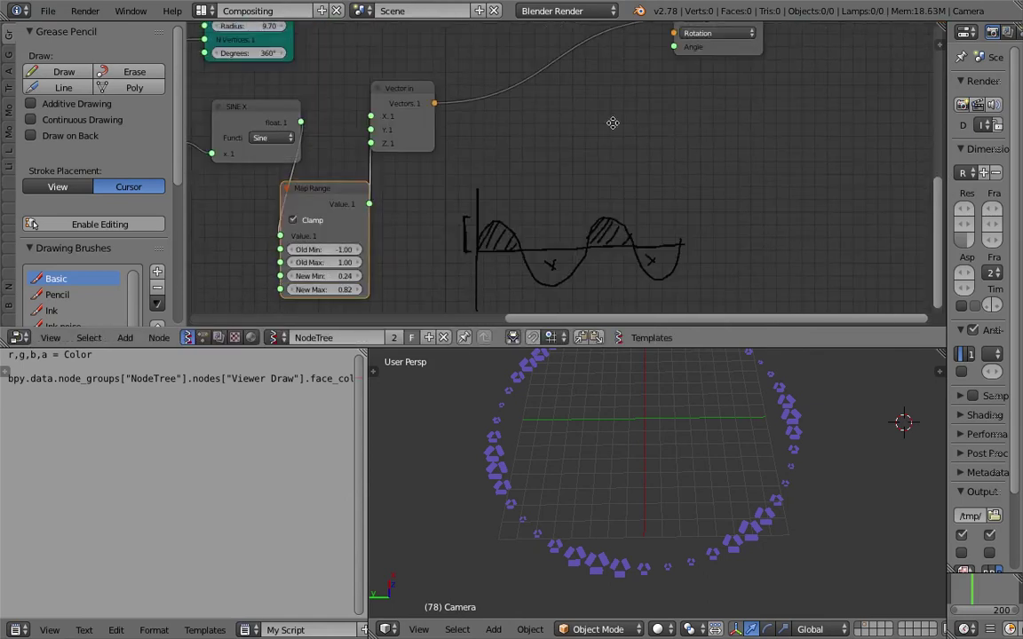
{"action": "left_click", "coordinate": [48, 10]}
{"action": "left_click", "coordinate": [76, 149]}
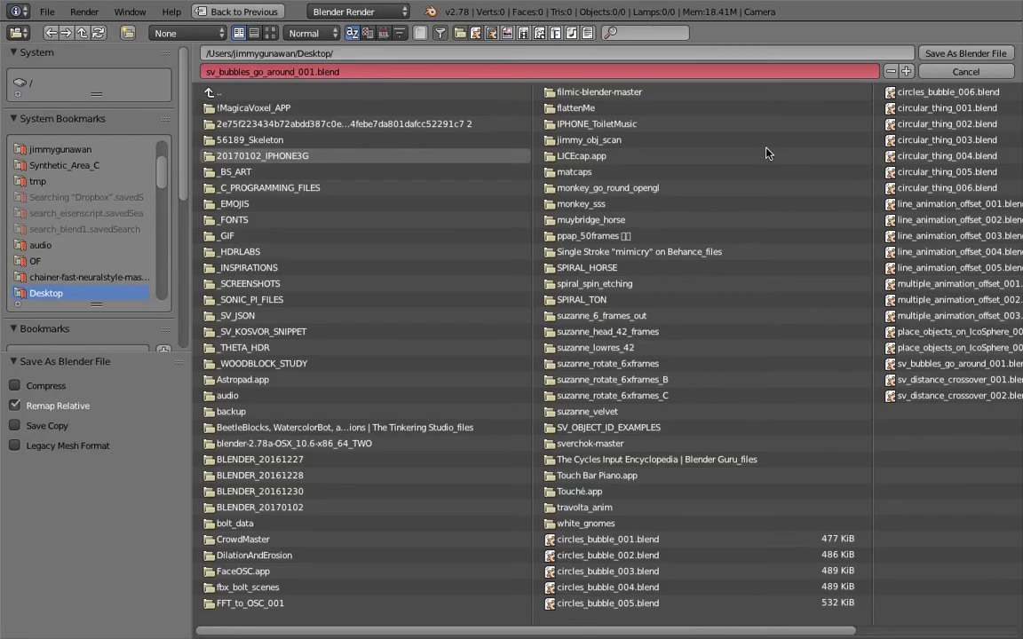
{"action": "left_click", "coordinate": [905, 71]}
{"action": "left_click", "coordinate": [937, 55]}
Step: Add a Vector X | Y | Z node set to Z, connect it to the Matrix in node's Rotation input, and place it beside that node
{"action": "middle_click_drag", "start_coordinate": [592, 127], "coordinate": [582, 170]}
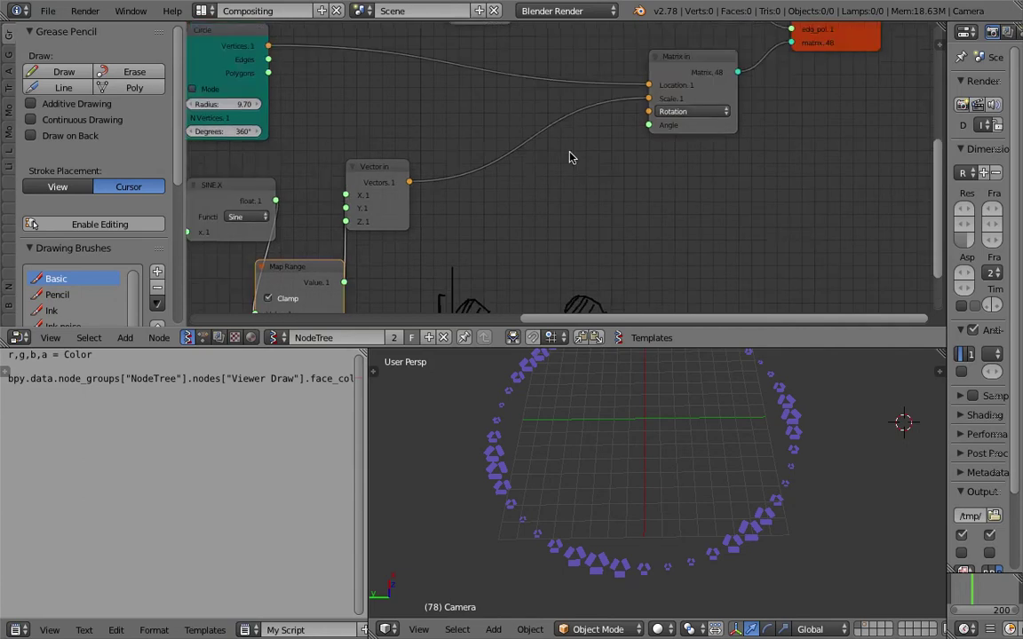
{"action": "key", "text": "shift+a"}
{"action": "left_click", "coordinate": [565, 167]}
{"action": "middle_click_drag", "start_coordinate": [566, 532], "coordinate": [628, 191]}
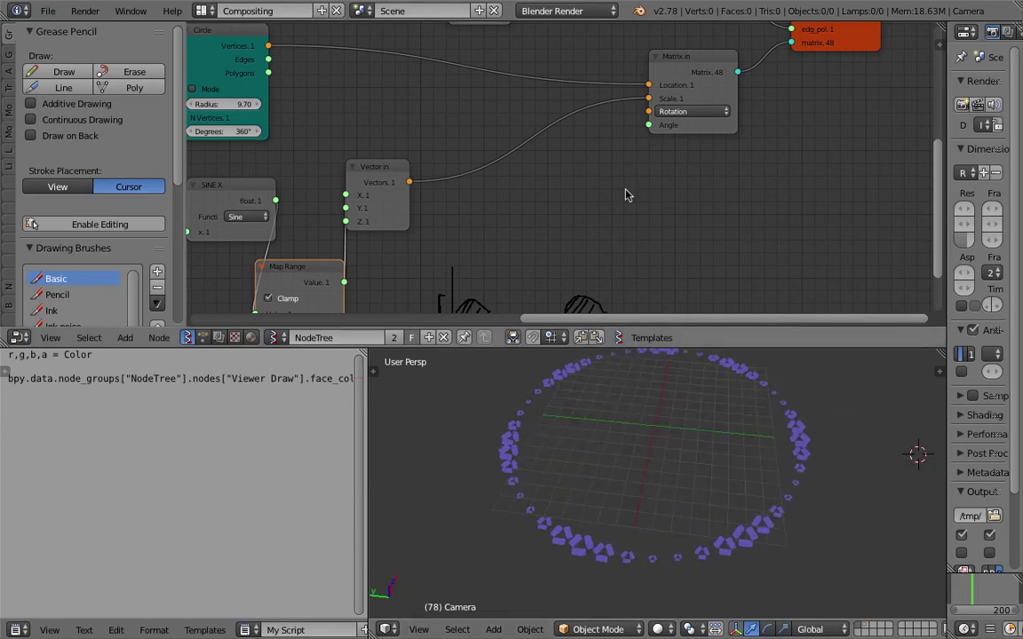
{"action": "key", "text": "shift+a"}
{"action": "left_click", "coordinate": [580, 184]}
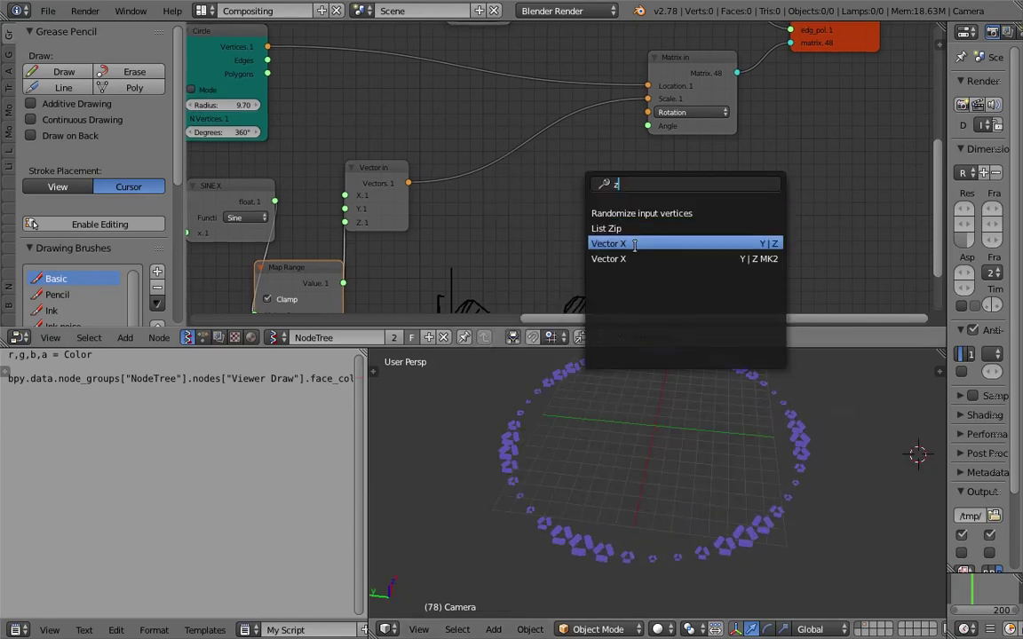
{"action": "left_click", "coordinate": [641, 245]}
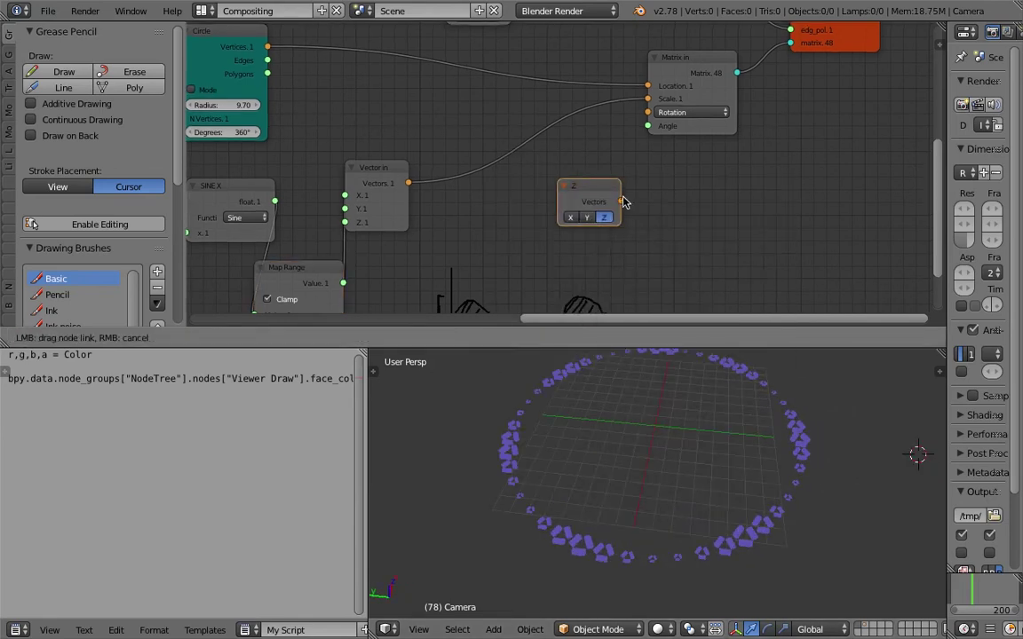
{"action": "left_click_drag", "start_coordinate": [645, 120], "coordinate": [647, 113]}
{"action": "left_click_drag", "start_coordinate": [589, 187], "coordinate": [457, 96]}
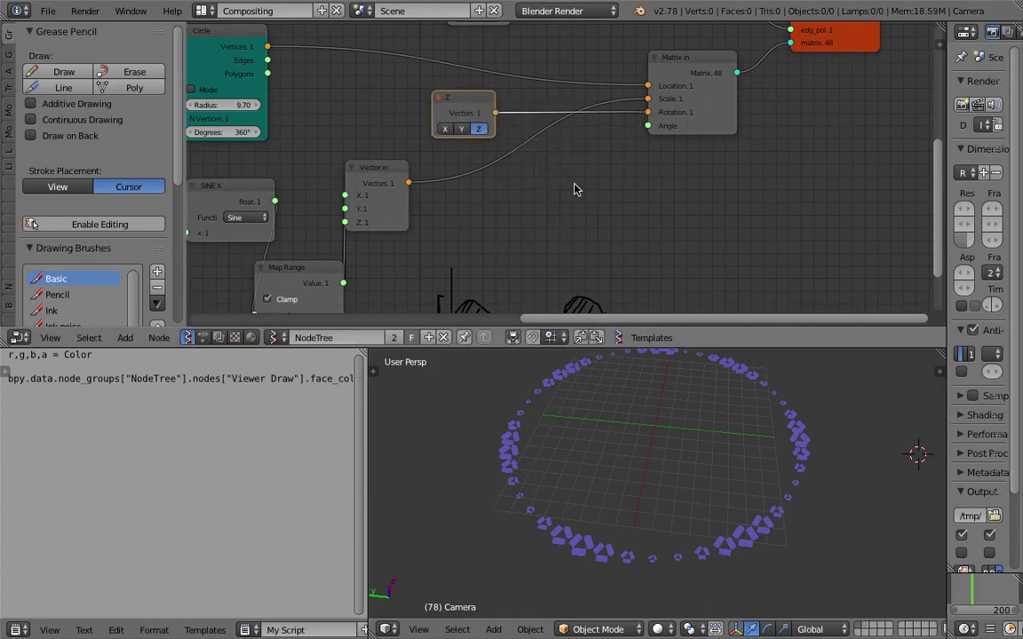
{"action": "middle_click_drag", "start_coordinate": [581, 182], "coordinate": [583, 169]}
{"action": "key", "text": "alt+space"}
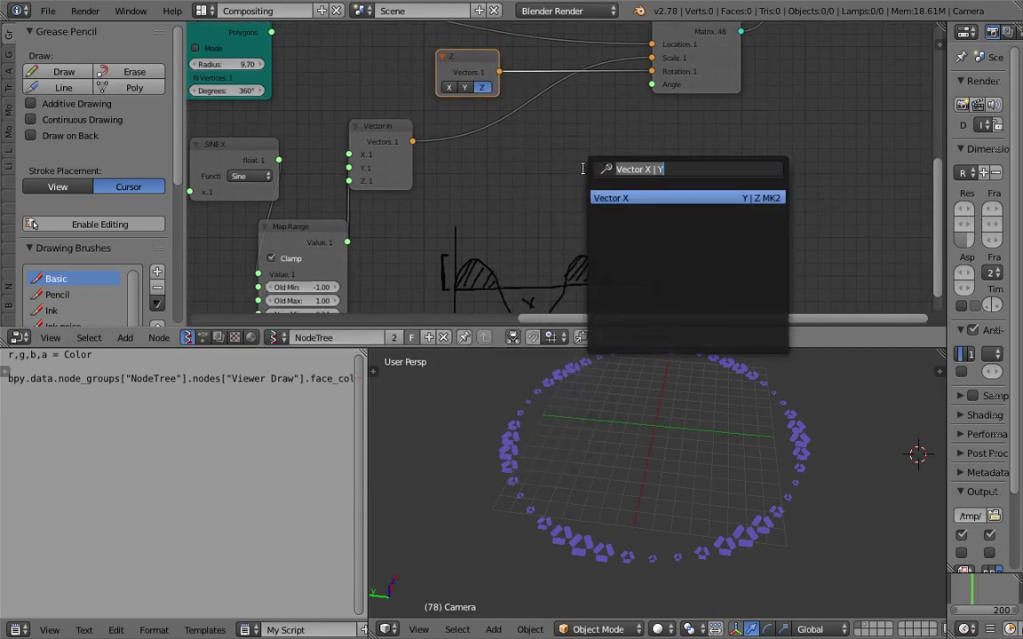
{"action": "key", "text": "Escape"}
Step: Make the node editor taller and move the integer 48 and Frame info nodes away from the math nodes they feed
{"action": "left_click_drag", "start_coordinate": [617, 347], "coordinate": [619, 414]}
{"action": "middle_click_drag", "start_coordinate": [357, 241], "coordinate": [586, 162]}
{"action": "scroll", "coordinate": [586, 162], "scroll_direction": "down", "scroll_amount": 3}
{"action": "middle_click_drag", "start_coordinate": [426, 213], "coordinate": [488, 231]}
{"action": "middle_click_drag", "start_coordinate": [379, 229], "coordinate": [548, 233]}
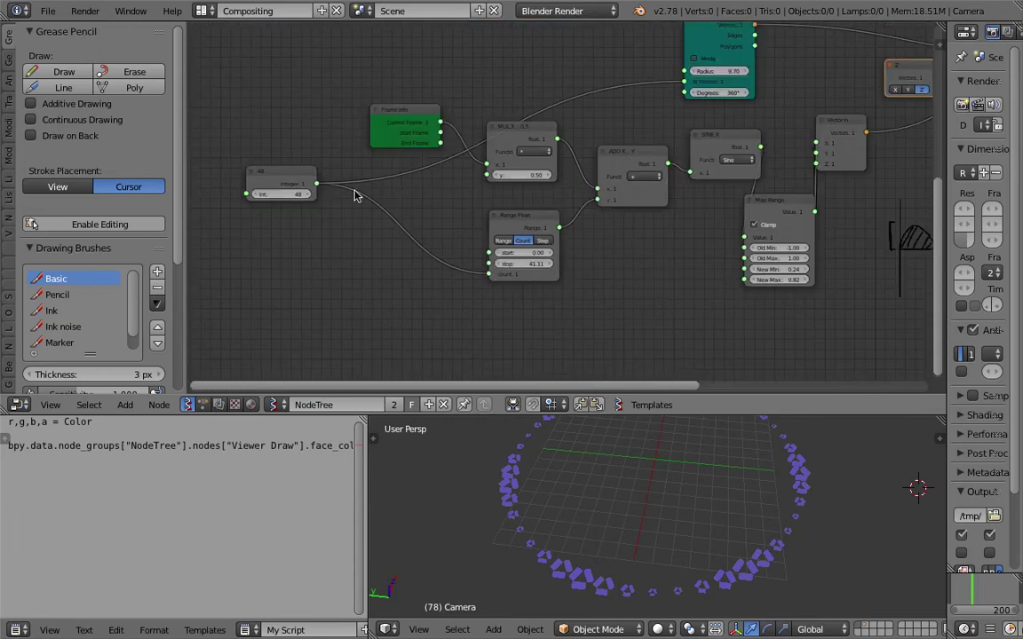
{"action": "left_click_drag", "start_coordinate": [287, 177], "coordinate": [254, 183]}
{"action": "left_click_drag", "start_coordinate": [397, 119], "coordinate": [335, 104]}
Step: Rearrange the math nodes leading into the sine node to space them out
{"action": "middle_click_drag", "start_coordinate": [463, 144], "coordinate": [349, 183]}
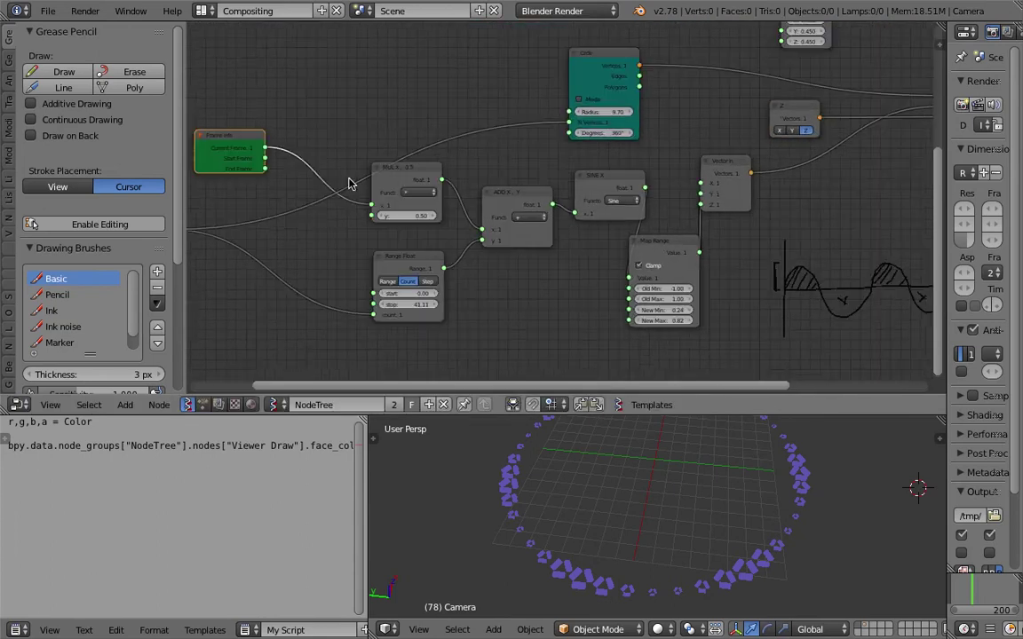
{"action": "scroll", "coordinate": [352, 182], "scroll_direction": "up", "scroll_amount": 2}
{"action": "left_click_drag", "start_coordinate": [391, 169], "coordinate": [386, 176]}
{"action": "left_click_drag", "start_coordinate": [523, 194], "coordinate": [501, 180]}
{"action": "middle_click_drag", "start_coordinate": [541, 184], "coordinate": [454, 197]}
{"action": "left_click_drag", "start_coordinate": [524, 189], "coordinate": [527, 183]}
{"action": "left_click_drag", "start_coordinate": [420, 191], "coordinate": [411, 200]}
Step: Add a Math node and place it below the Matrix in node
{"action": "middle_click_drag", "start_coordinate": [439, 210], "coordinate": [329, 214]}
{"action": "scroll", "coordinate": [402, 233], "scroll_direction": "down", "scroll_amount": 2}
{"action": "middle_click_drag", "start_coordinate": [516, 224], "coordinate": [422, 219]}
{"action": "middle_click_drag", "start_coordinate": [664, 222], "coordinate": [655, 206]}
{"action": "scroll", "coordinate": [653, 204], "scroll_direction": "down", "scroll_amount": 1}
{"action": "key", "text": "shift+a"}
{"action": "left_click", "coordinate": [654, 199]}
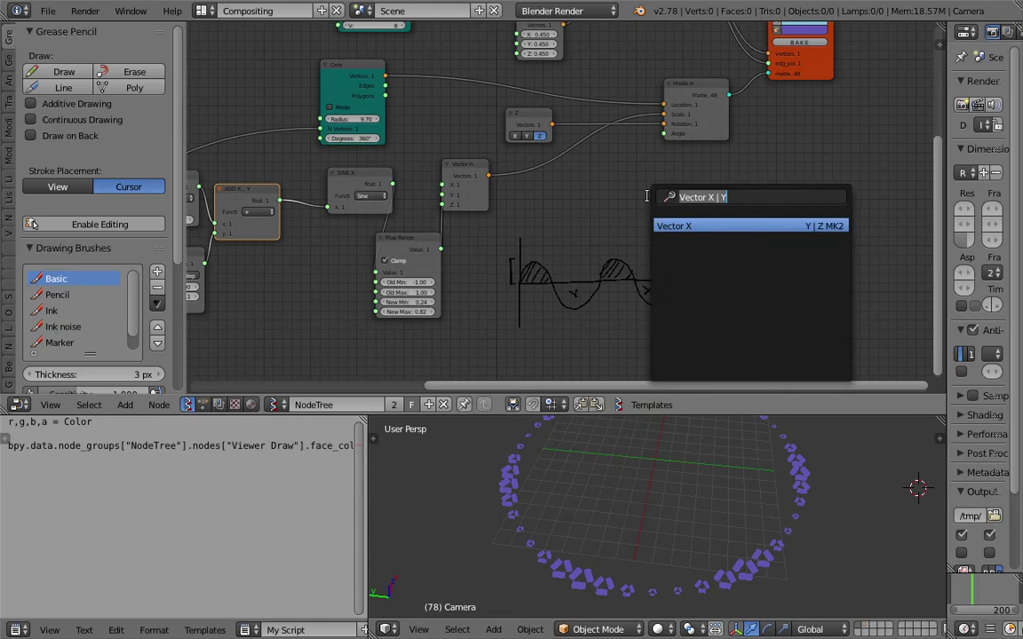
{"action": "type", "text": "math"}
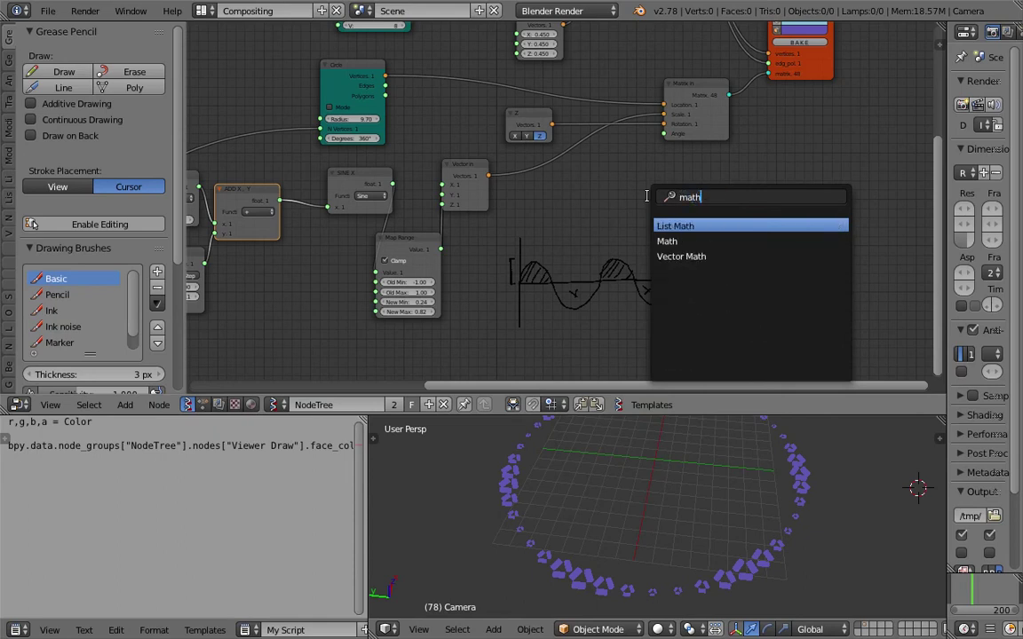
{"action": "key", "text": "Down"}
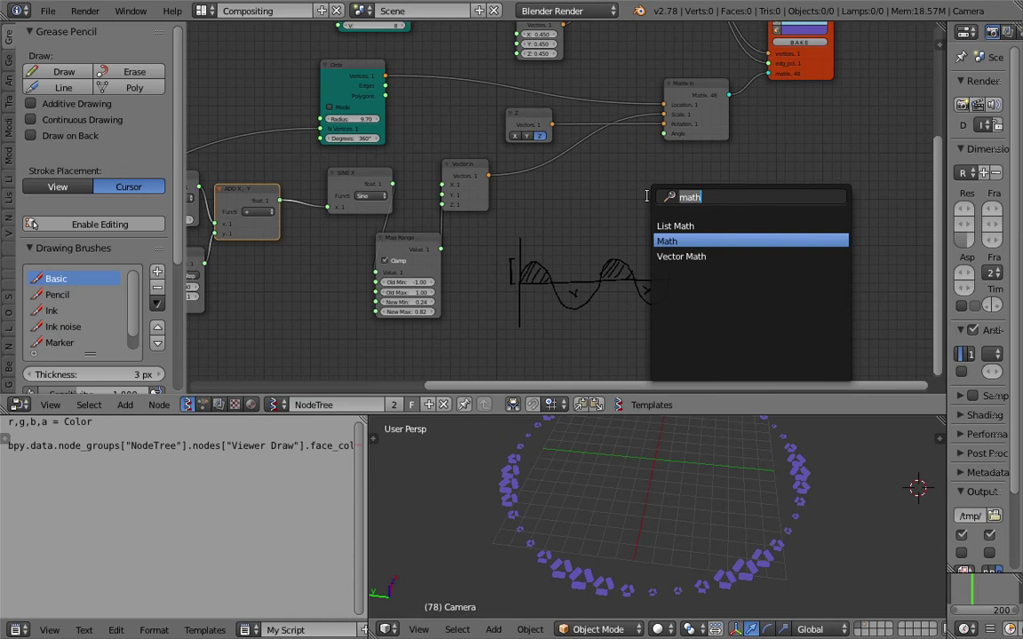
{"action": "key", "text": "Return"}
{"action": "left_click", "coordinate": [576, 180]}
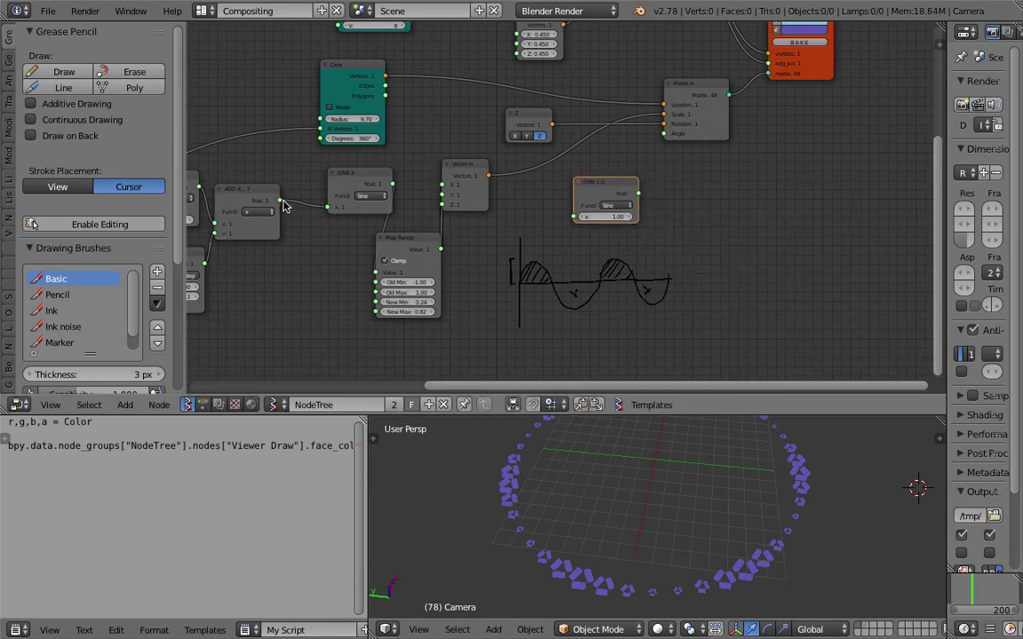
Step: Route the ADD node's output through the new Math node, set to multiply (*) by 30, into the Matrix in node's Angle input
{"action": "left_click_drag", "start_coordinate": [284, 206], "coordinate": [305, 206]}
{"action": "left_click_drag", "start_coordinate": [573, 220], "coordinate": [579, 217]}
{"action": "scroll", "coordinate": [605, 209], "scroll_direction": "up", "scroll_amount": 2}
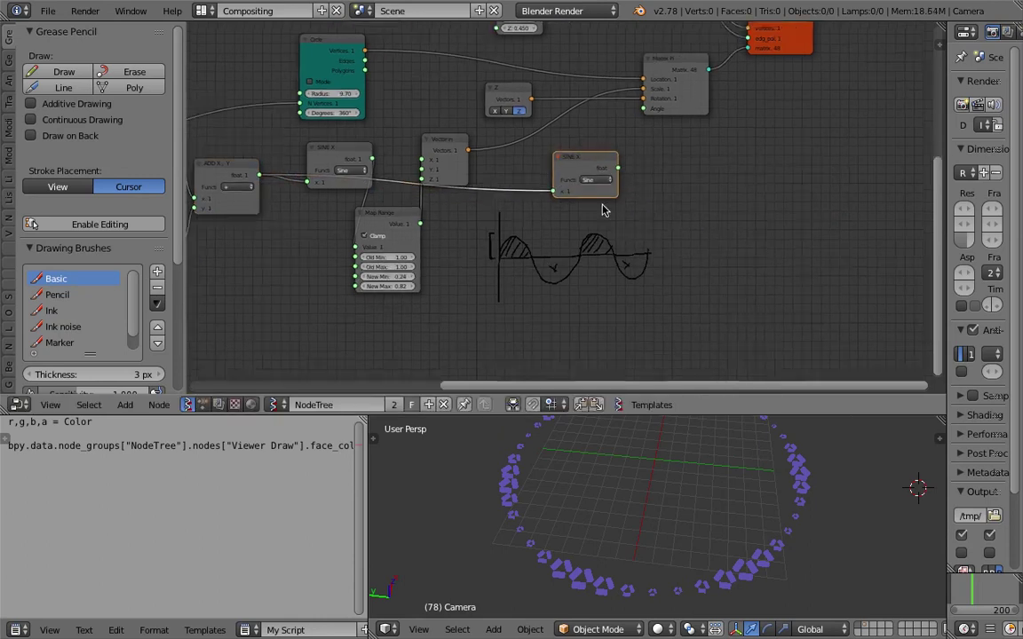
{"action": "left_click", "coordinate": [607, 176]}
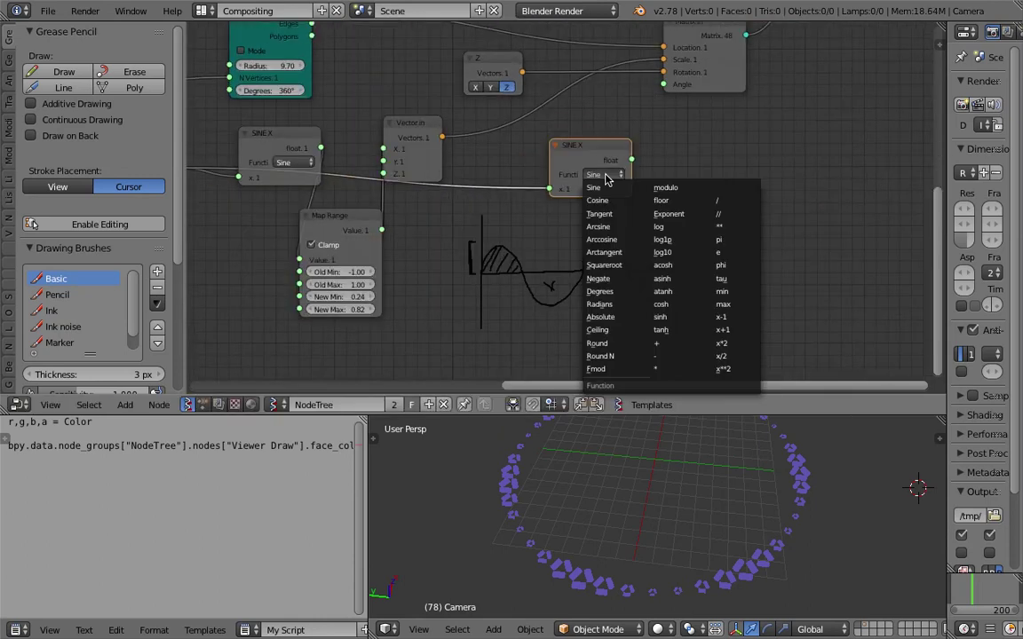
{"action": "left_click", "coordinate": [672, 367]}
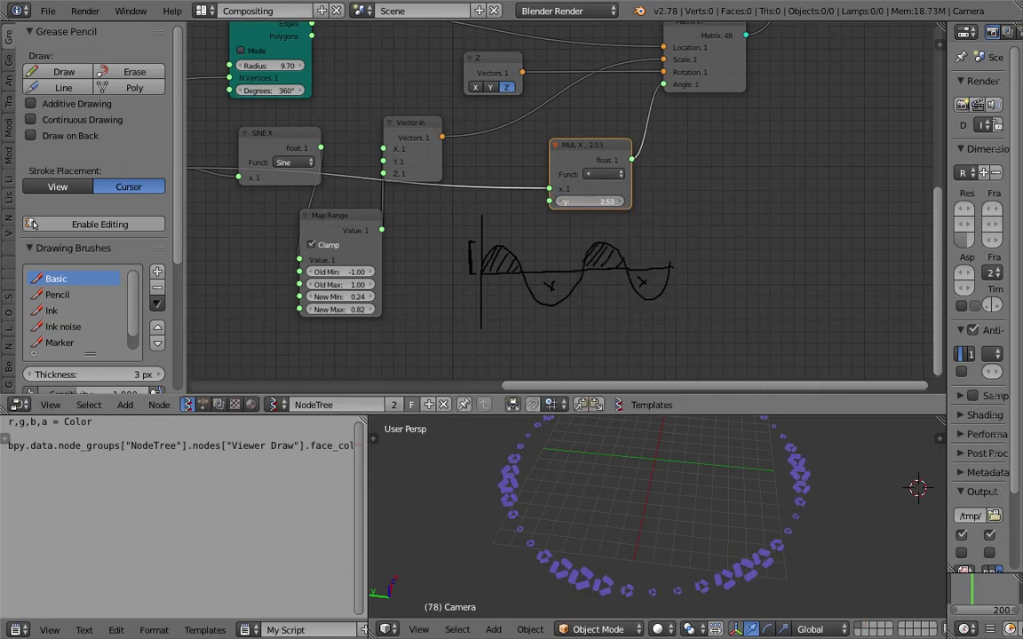
Step: Save over the blend file and play the animation in an enlarged 3D view
{"action": "middle_click_drag", "start_coordinate": [761, 498], "coordinate": [769, 507]}
{"action": "key", "text": "ctrl+s"}
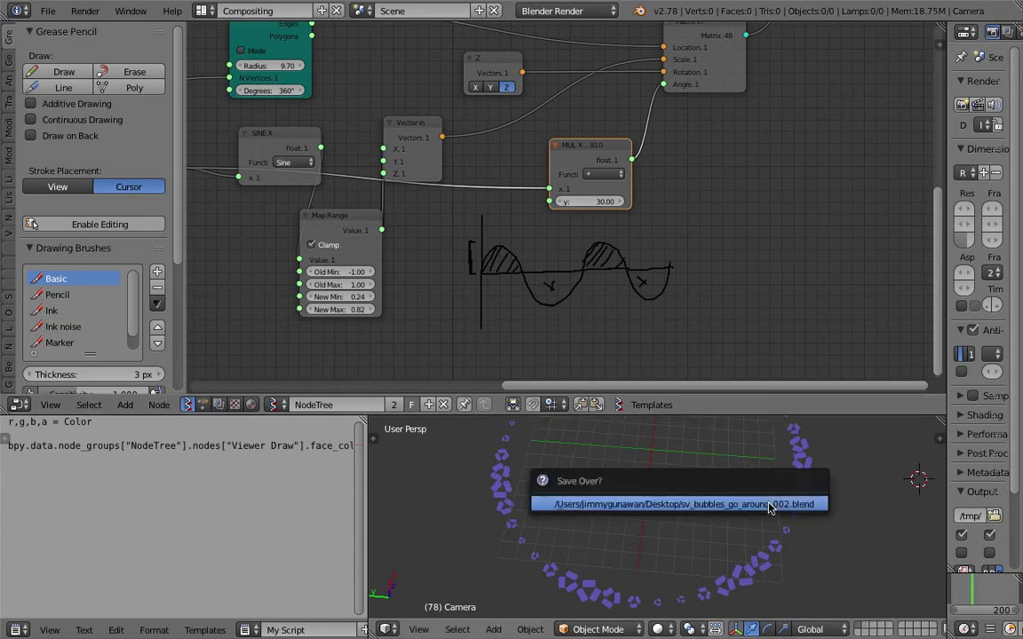
{"action": "left_click", "coordinate": [769, 507]}
{"action": "key", "text": "alt+a"}
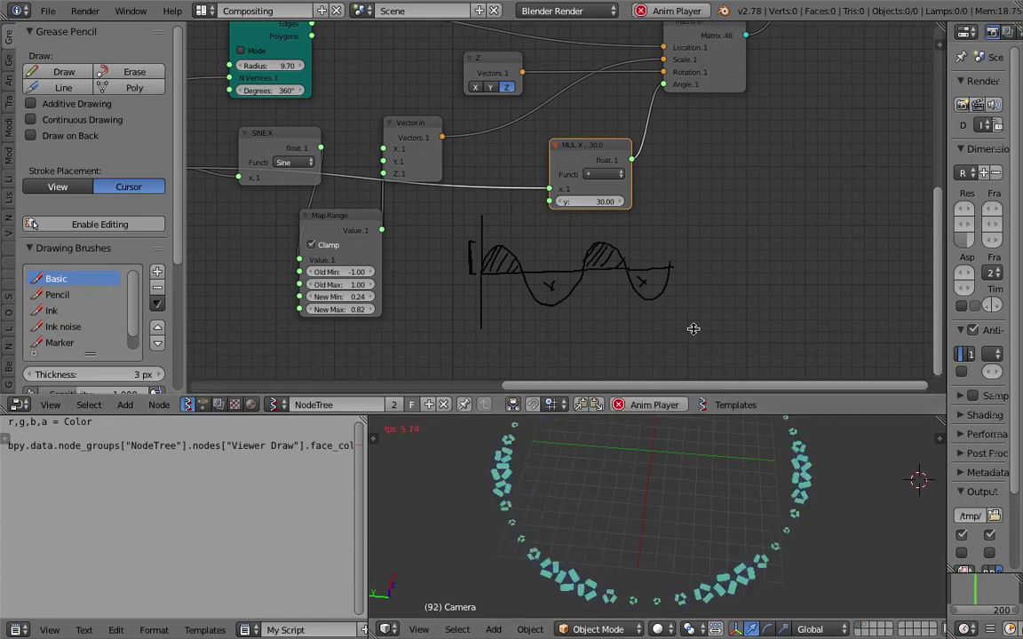
{"action": "left_click_drag", "start_coordinate": [690, 415], "coordinate": [694, 320]}
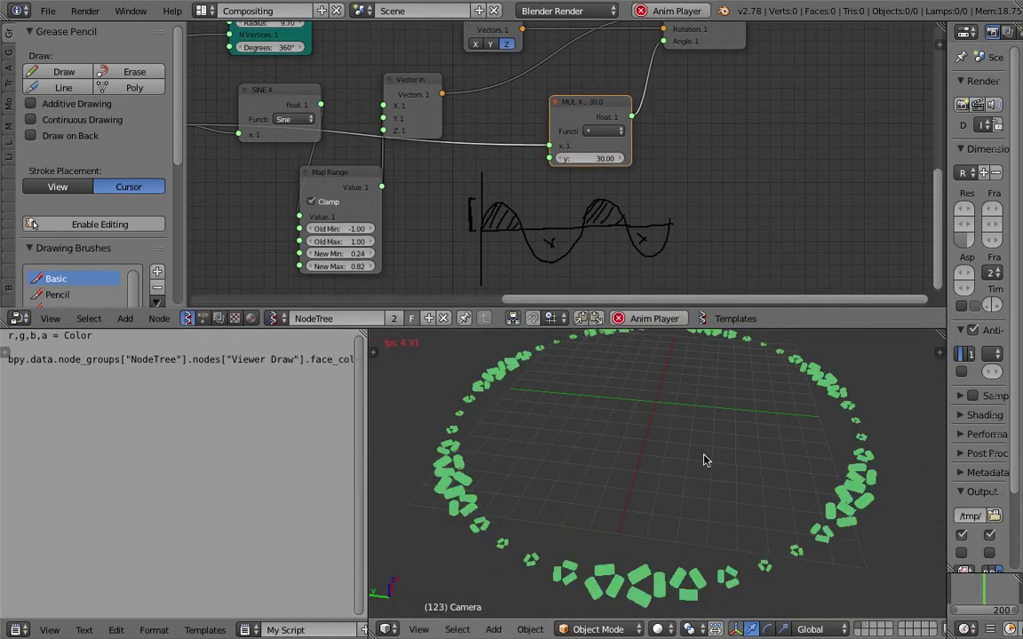
Step: Set the angle multiplier's y value to 60 while the animation plays
{"action": "left_click", "coordinate": [586, 158]}
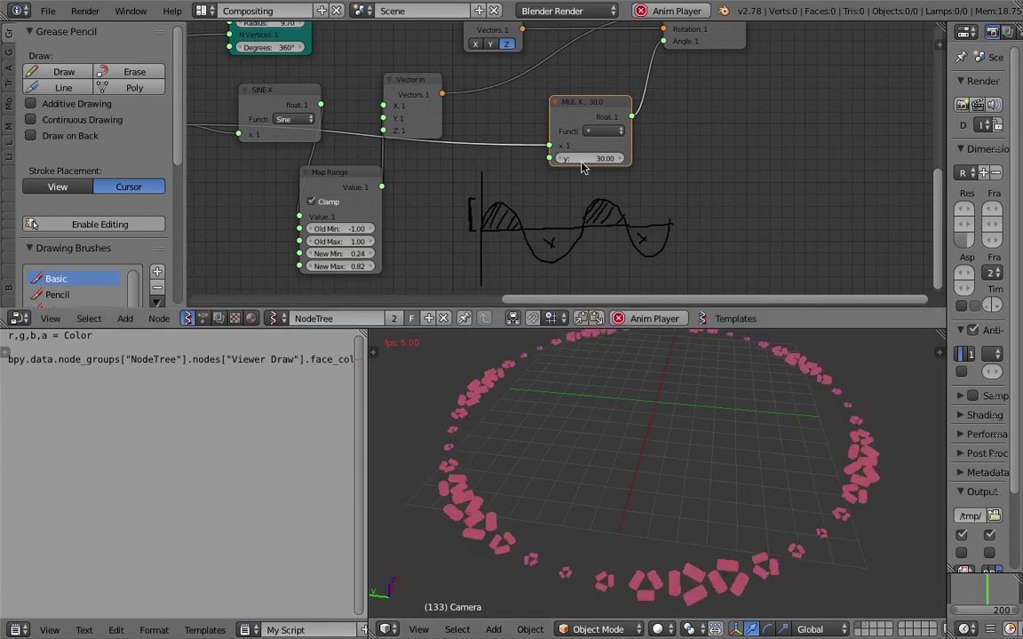
{"action": "type", "text": "60"}
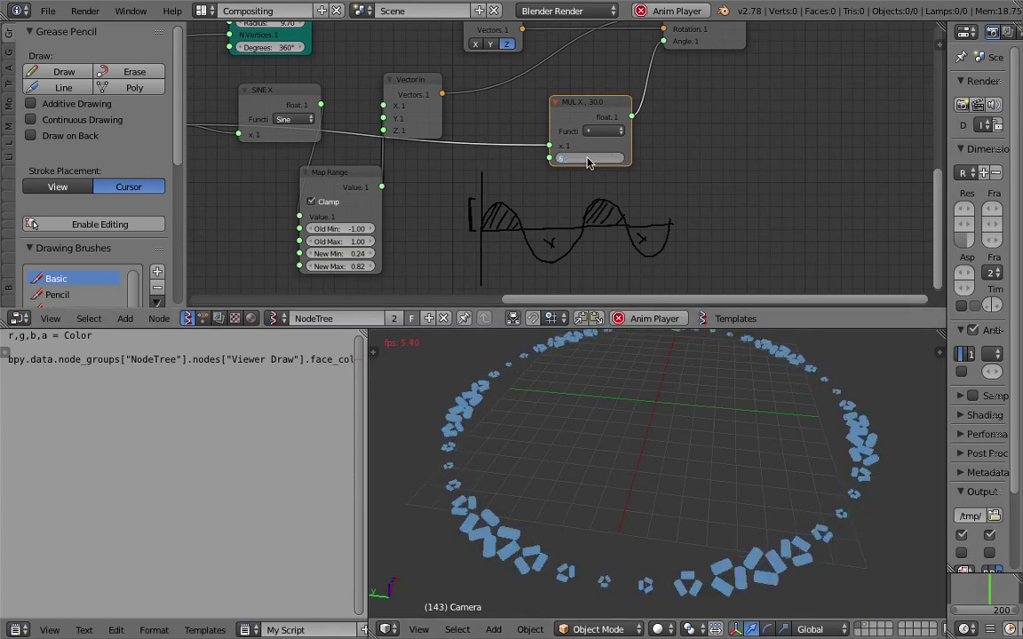
{"action": "key", "text": "Return"}
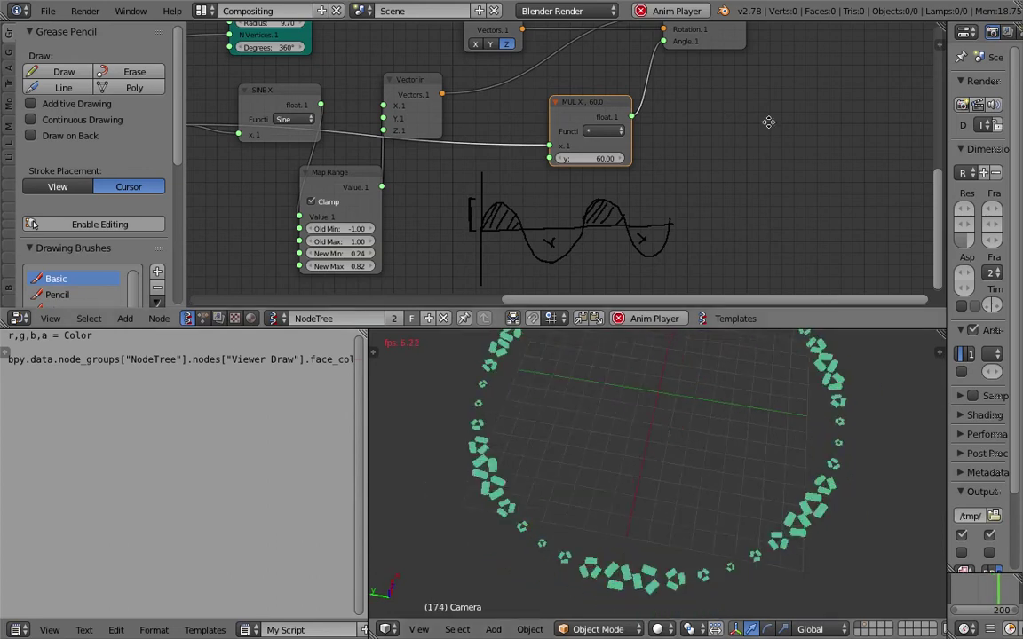
Step: Set the pipe's Circle node to radius 7.96 and 7 vertices, turn on the Pipe node's close option, and stop playback
{"action": "mouse_move", "coordinate": [768, 120]}
{"action": "middle_mouse_down"}
{"action": "mouse_move", "coordinate": [737, 301]}
{"action": "mouse_move", "coordinate": [731, 112]}
{"action": "middle_mouse_up"}
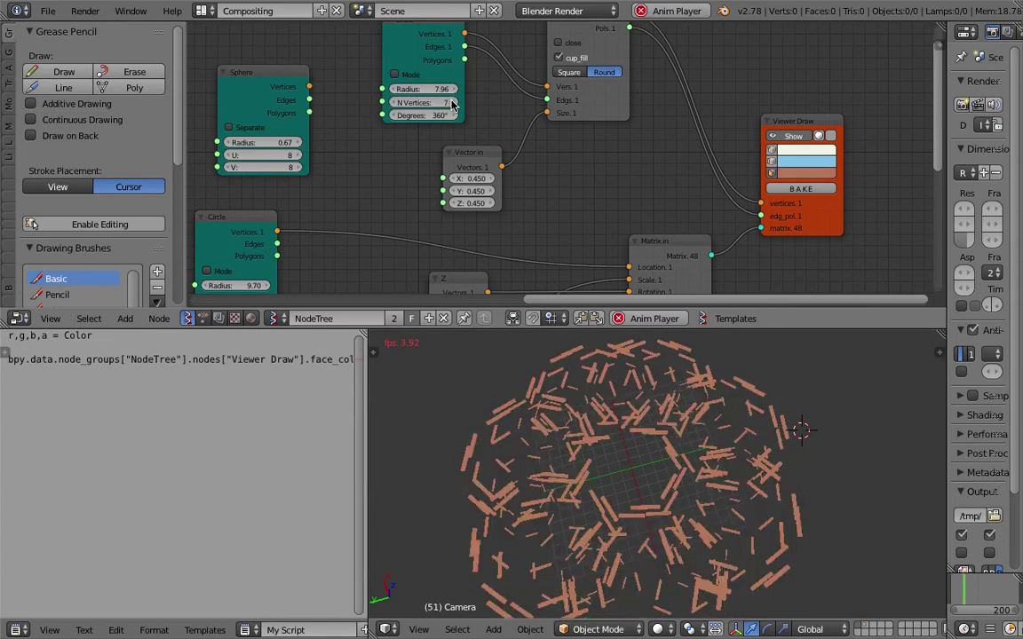
{"action": "left_click", "coordinate": [561, 45]}
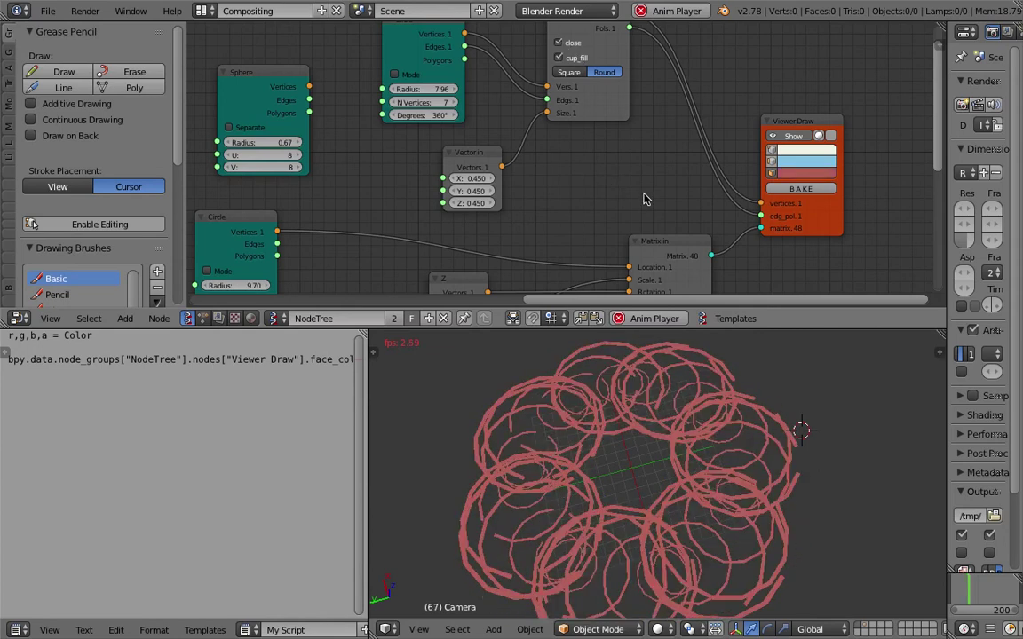
{"action": "middle_click_drag", "start_coordinate": [657, 178], "coordinate": [634, 256]}
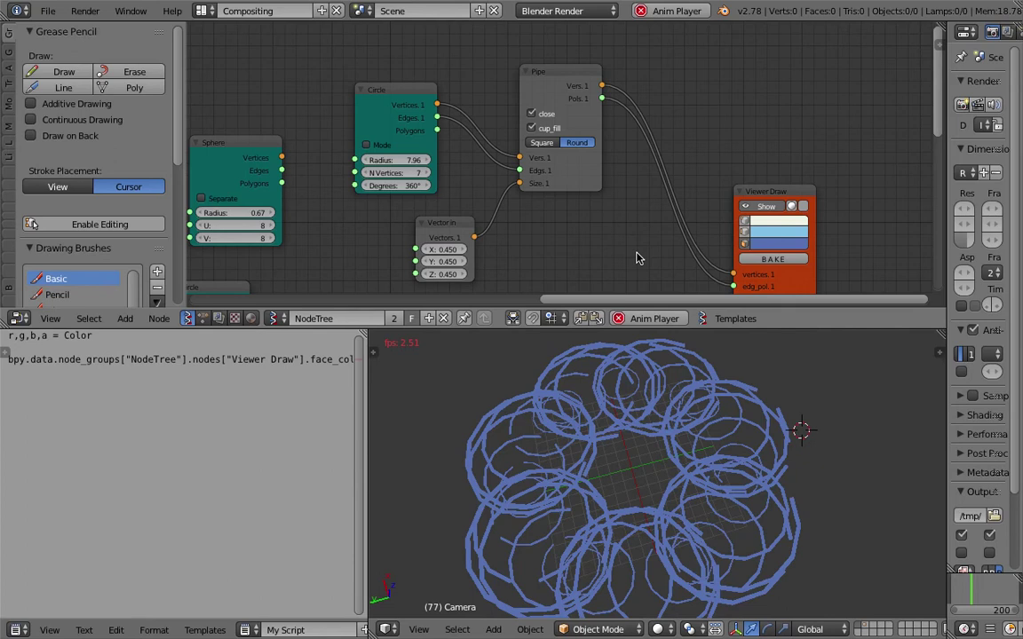
{"action": "key", "text": "Escape"}
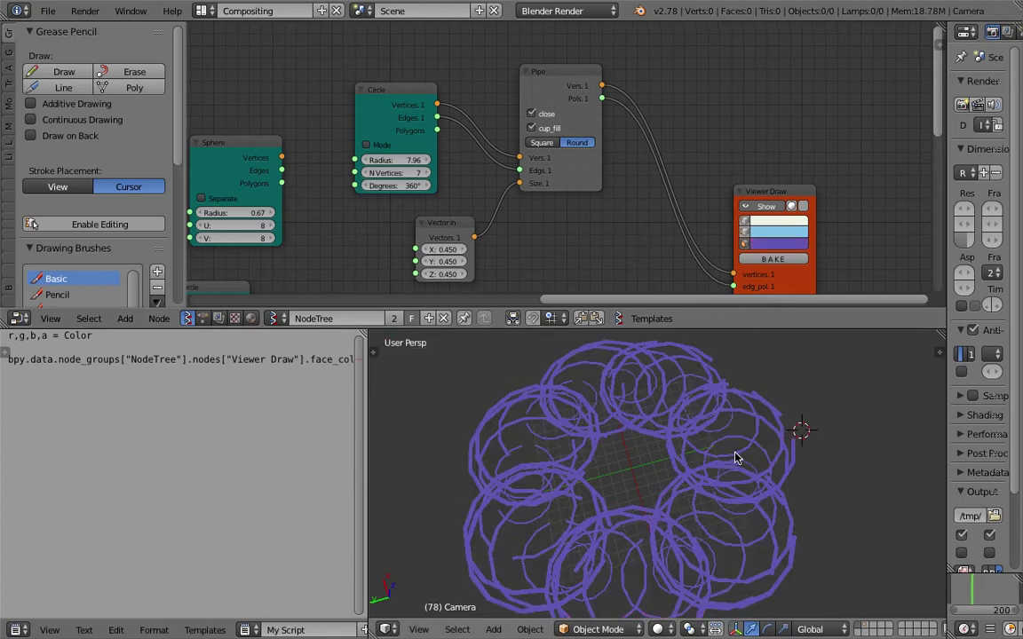
Step: Toggle the Pipe node's close option off and on again to compare the ring shapes
{"action": "middle_click_drag", "start_coordinate": [735, 469], "coordinate": [691, 494]}
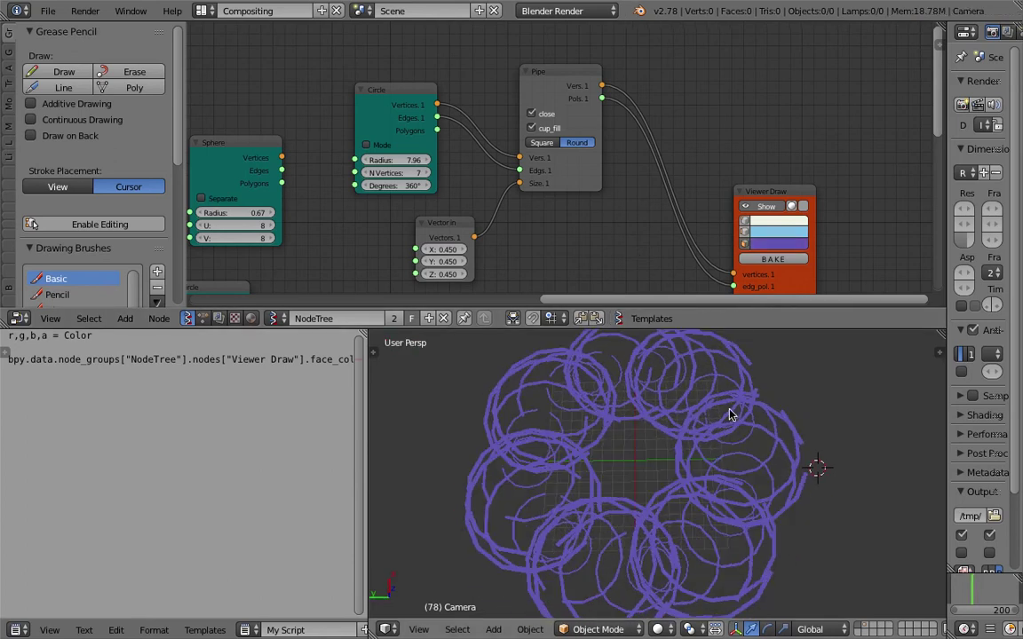
{"action": "left_click", "coordinate": [532, 114]}
{"action": "left_click", "coordinate": [552, 114]}
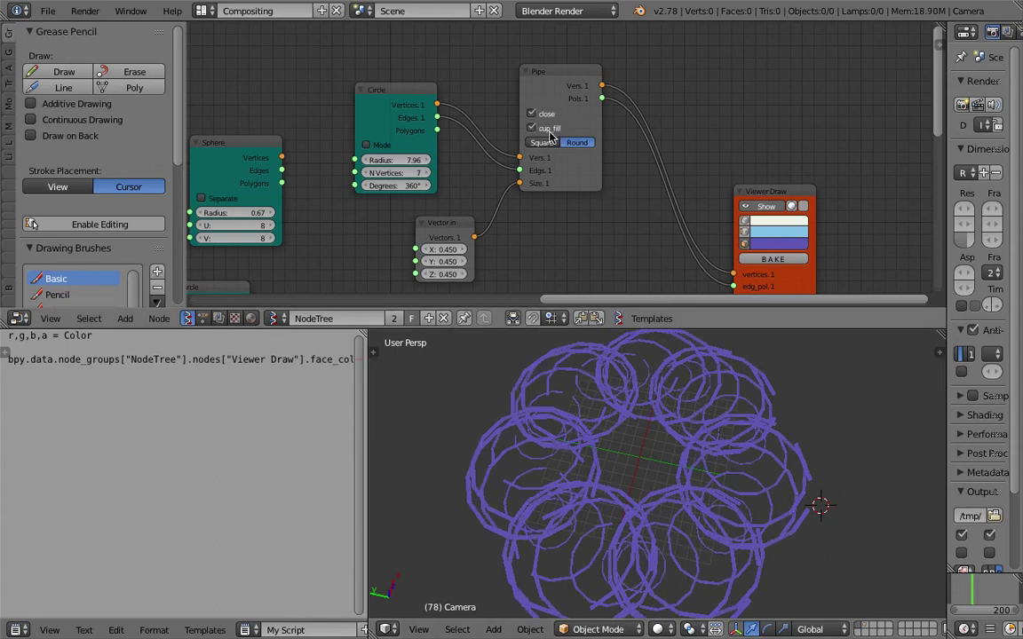
Step: Compare the Pipe node's Square profile against Round, keep Round, and save over the blend file
{"action": "left_click", "coordinate": [548, 115]}
{"action": "left_click", "coordinate": [548, 115]}
{"action": "left_click", "coordinate": [544, 144]}
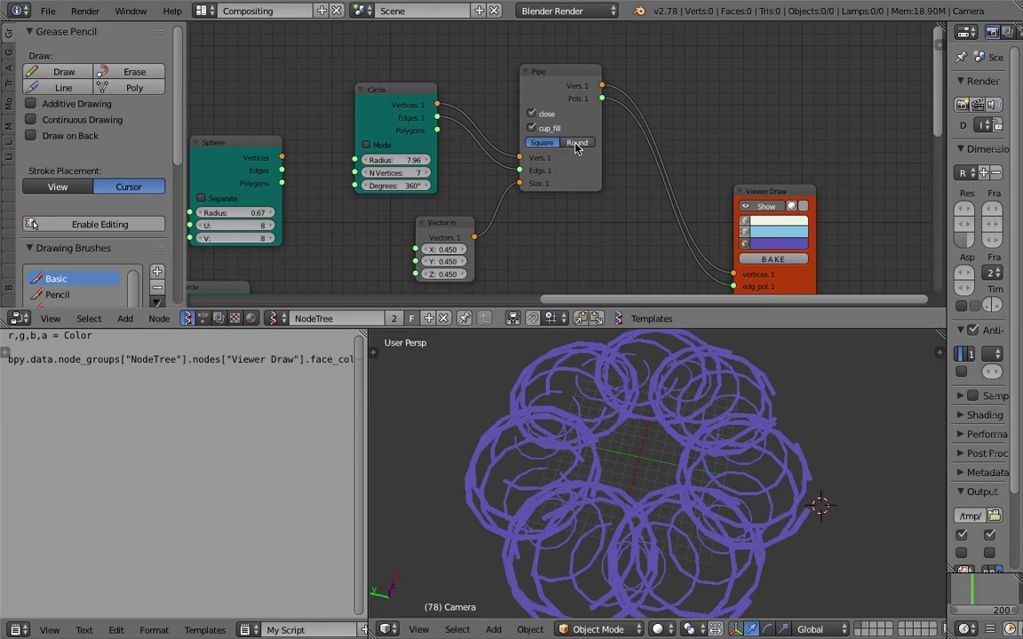
{"action": "left_click", "coordinate": [575, 145]}
{"action": "key", "text": "ctrl+s"}
{"action": "left_click", "coordinate": [575, 146]}
Step: Move the Pipe and Circle nodes apart to make room between them, and save over the blend file
{"action": "left_click_drag", "start_coordinate": [569, 85], "coordinate": [663, 114]}
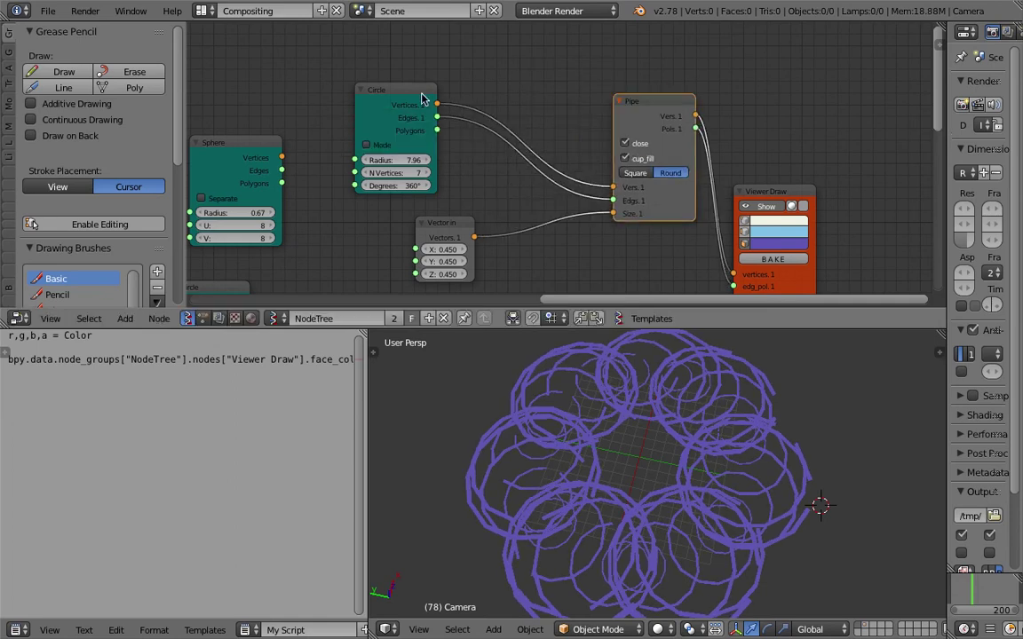
{"action": "left_click_drag", "start_coordinate": [380, 86], "coordinate": [338, 71]}
{"action": "key", "text": "ctrl+s"}
{"action": "left_click", "coordinate": [365, 90]}
{"action": "middle_click_drag", "start_coordinate": [464, 120], "coordinate": [459, 148]}
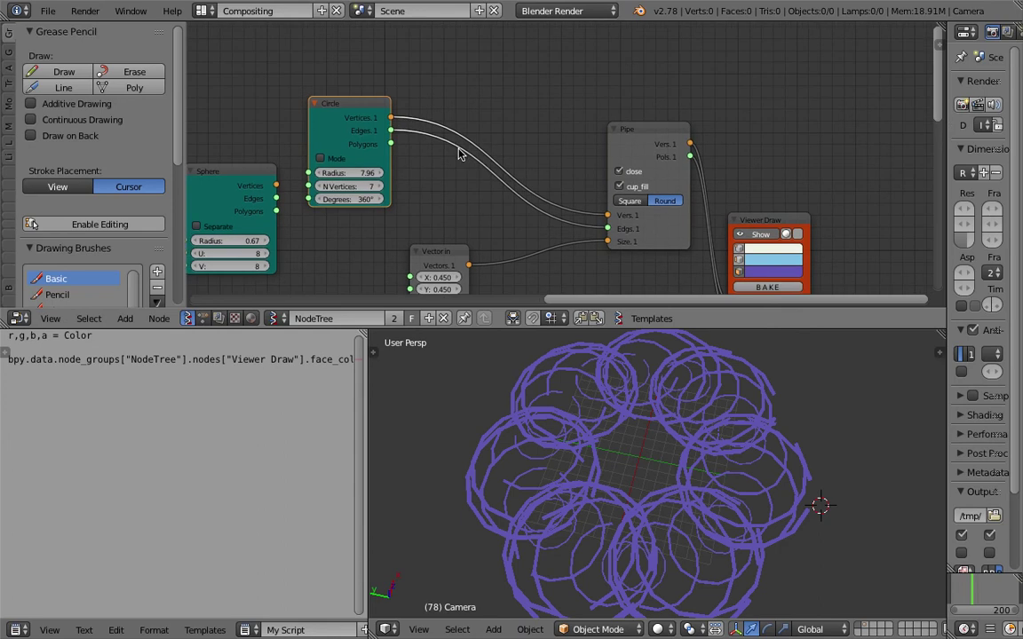
{"action": "left_click", "coordinate": [335, 156]}
{"action": "middle_click_drag", "start_coordinate": [493, 114], "coordinate": [469, 124]}
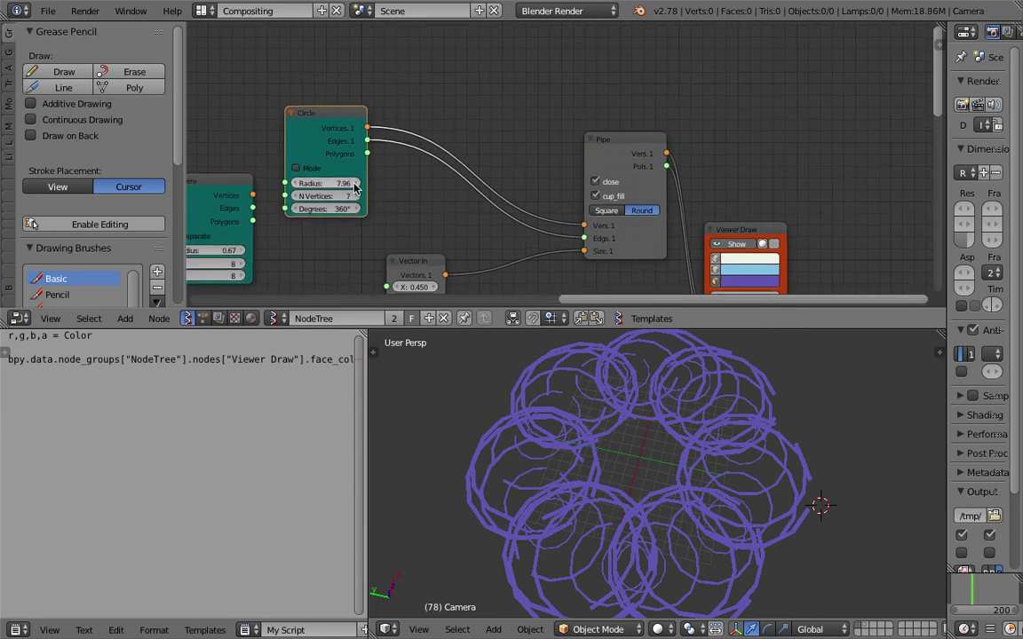
Step: Add a UV Connection node fed by the Circle's vertices and wire its vertices and data into the Pipe's Vers and Edgs inputs
{"action": "key", "text": "shift+a"}
{"action": "left_click", "coordinate": [468, 97]}
{"action": "type", "text": "uv"}
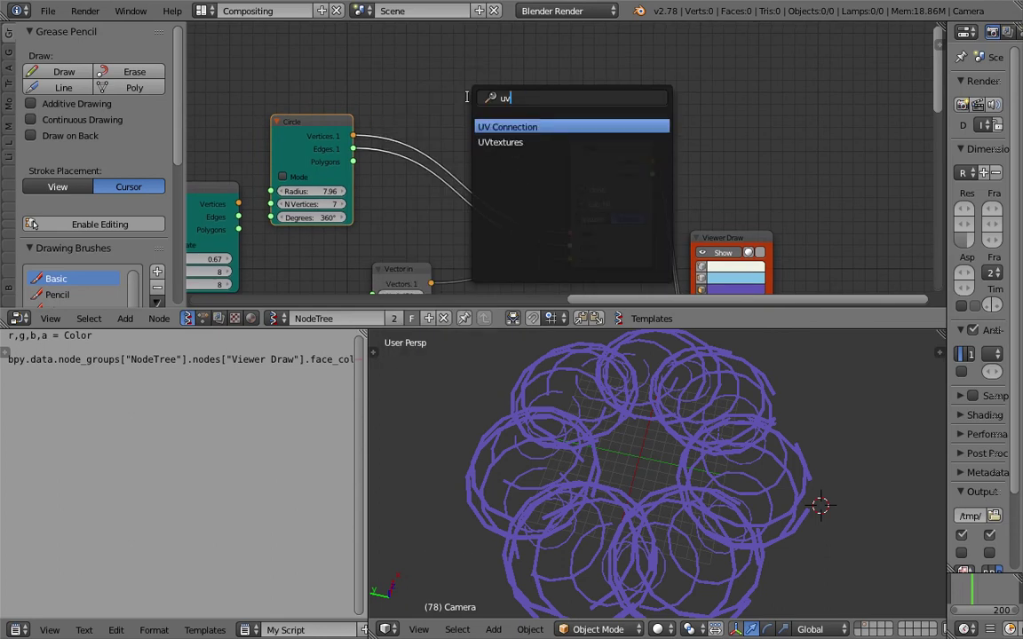
{"action": "key", "text": "Return"}
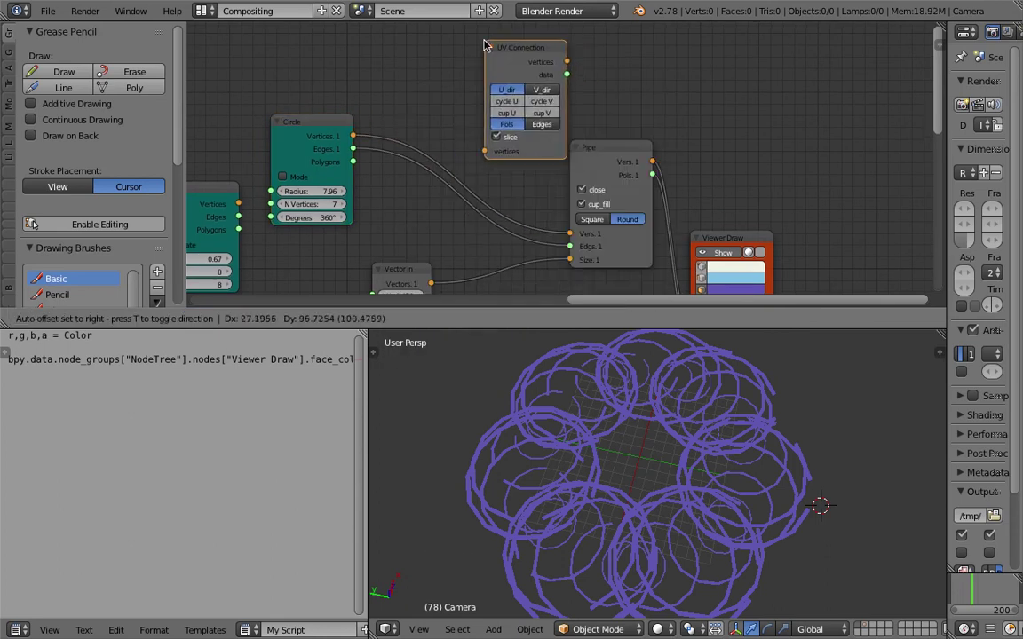
{"action": "left_click", "coordinate": [442, 36]}
{"action": "left_click_drag", "start_coordinate": [358, 135], "coordinate": [476, 152]}
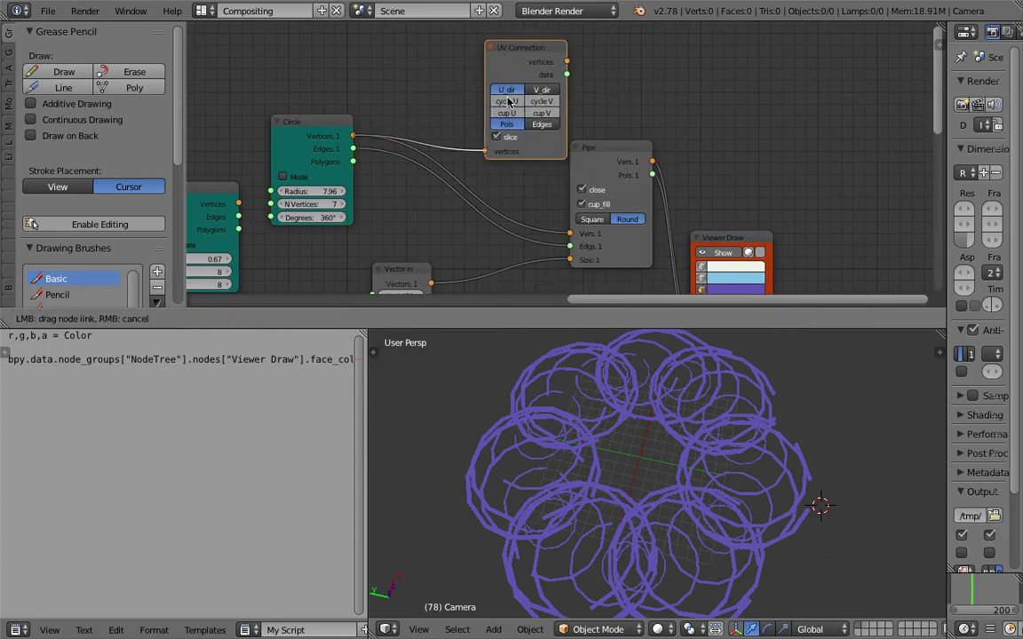
{"action": "left_click_drag", "start_coordinate": [519, 48], "coordinate": [574, 139]}
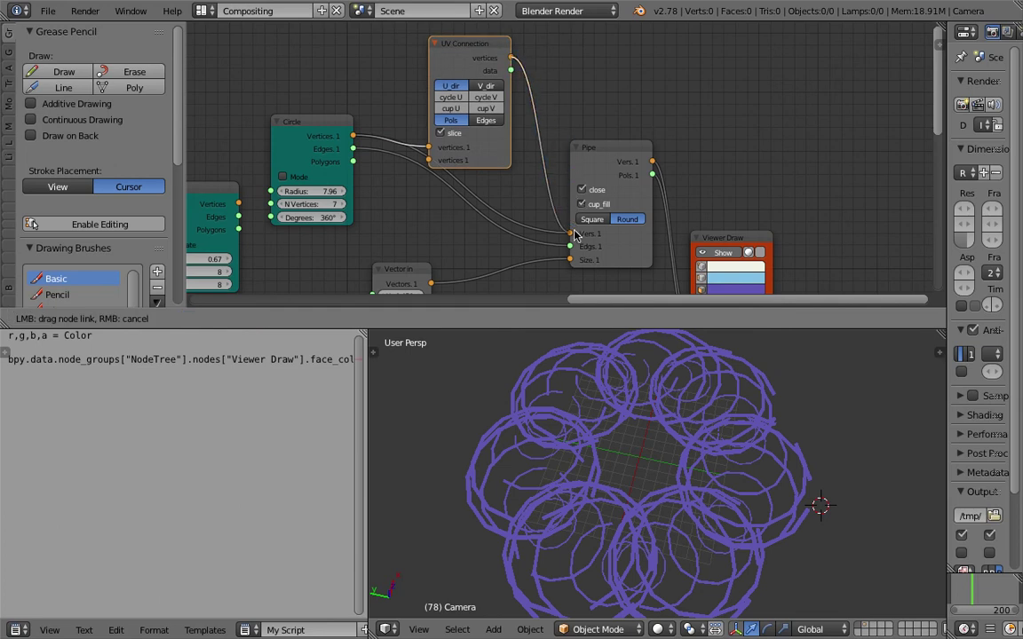
{"action": "left_click_drag", "start_coordinate": [574, 233], "coordinate": [553, 234]}
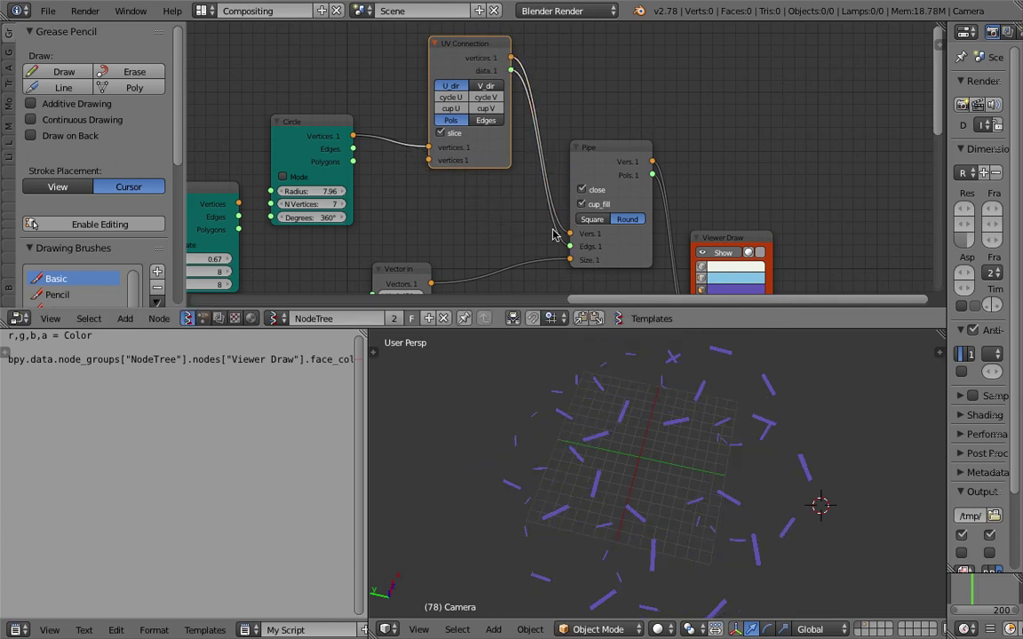
Step: Set the UV Connection node to output Edges, try V_dir before returning to U_dir, turn off slice, and reposition the node
{"action": "left_click", "coordinate": [483, 122]}
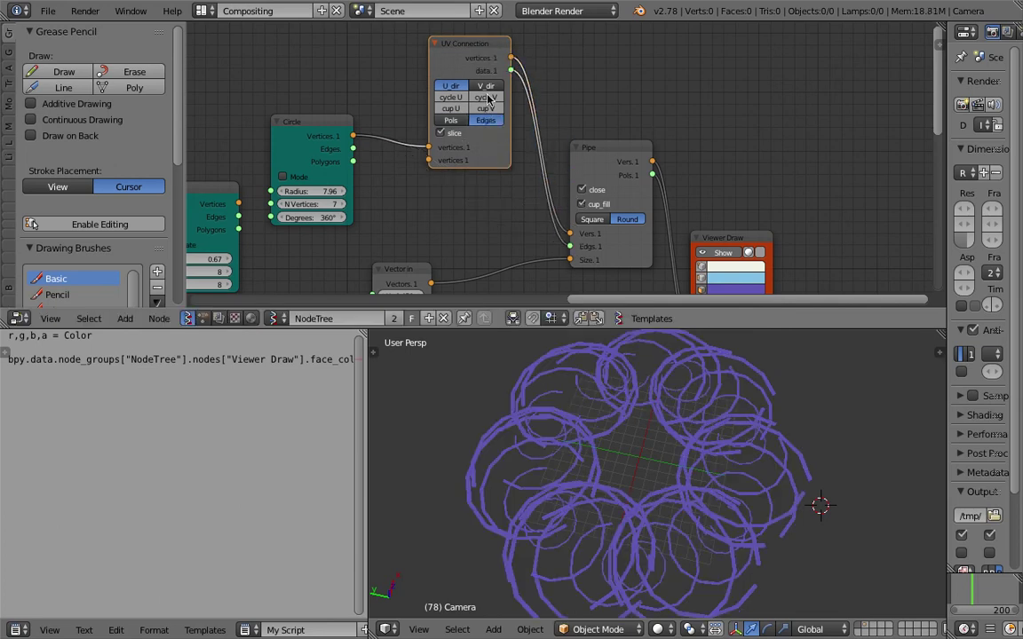
{"action": "left_click", "coordinate": [484, 85]}
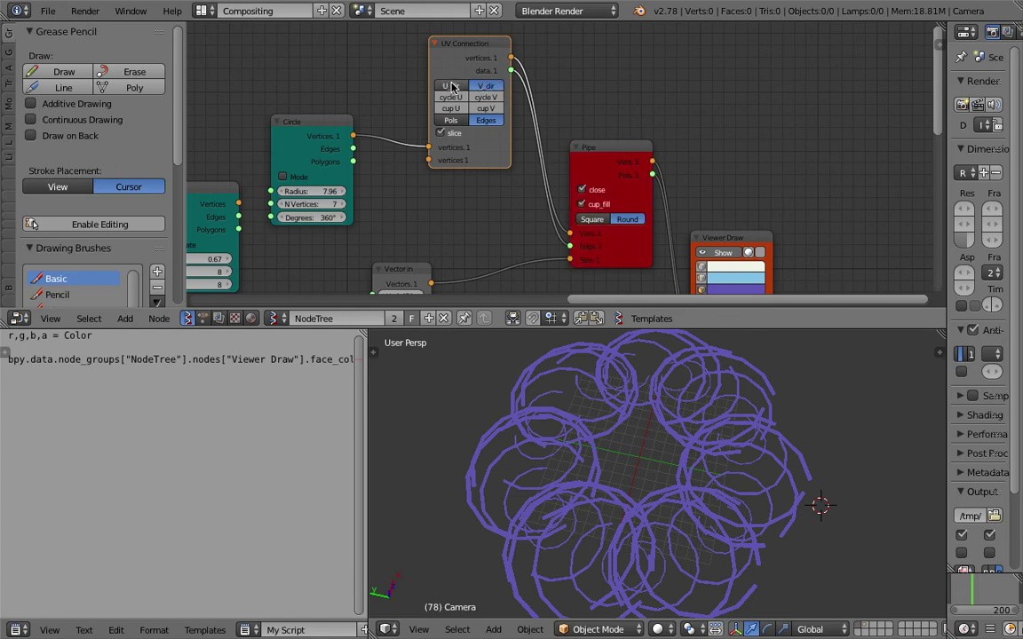
{"action": "left_click", "coordinate": [451, 85]}
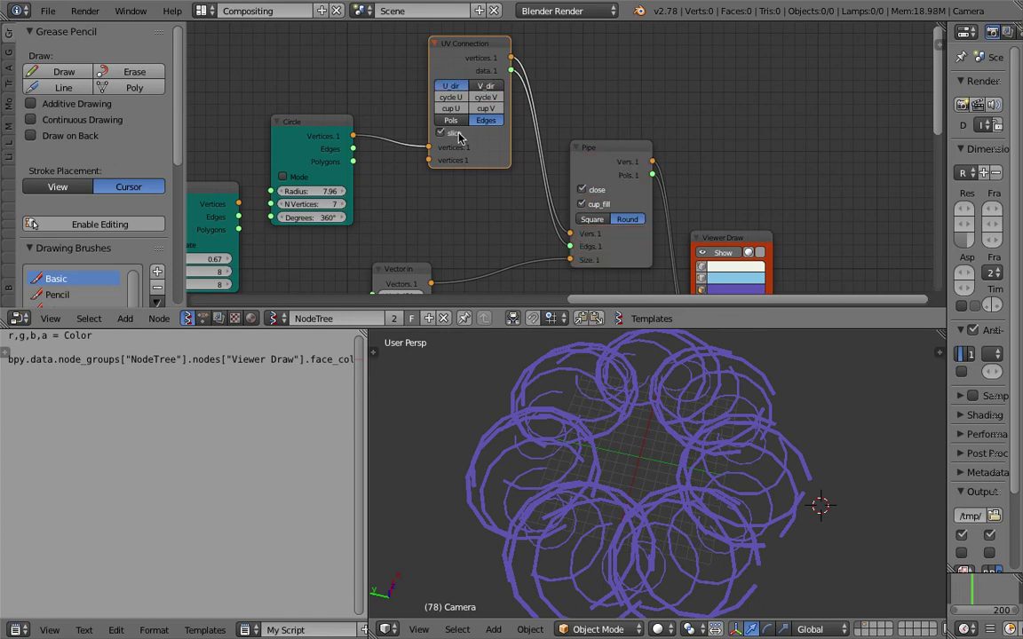
{"action": "left_click", "coordinate": [458, 134]}
{"action": "left_click_drag", "start_coordinate": [466, 70], "coordinate": [463, 126]}
Step: Toggle the Pipe node's close and cup_fill options off and on to compare the resulting shapes
{"action": "middle_click_drag", "start_coordinate": [594, 212], "coordinate": [548, 163]}
{"action": "left_click", "coordinate": [548, 142]}
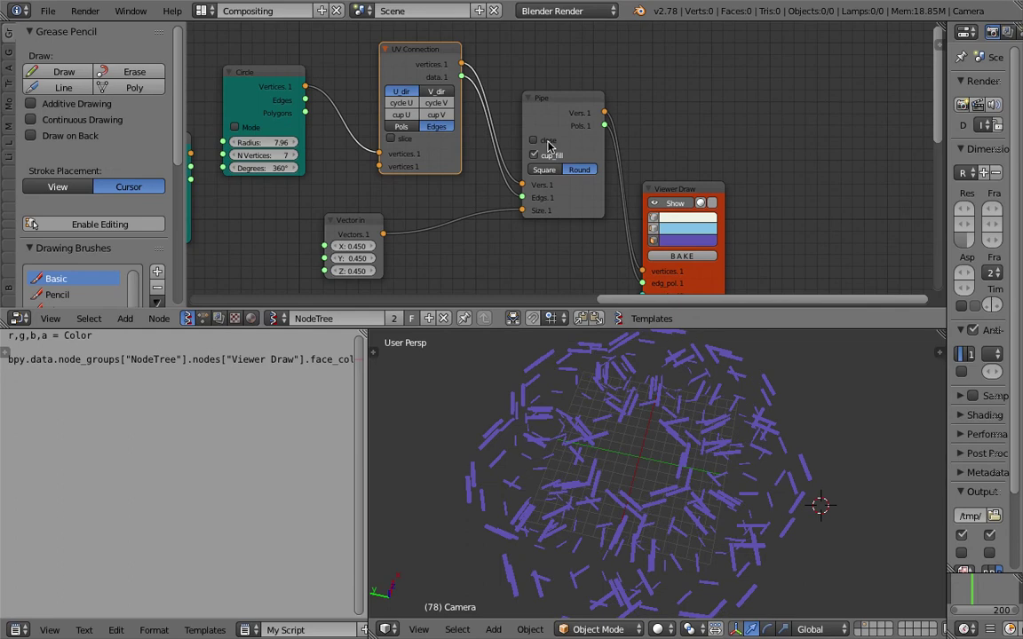
{"action": "left_click", "coordinate": [548, 147]}
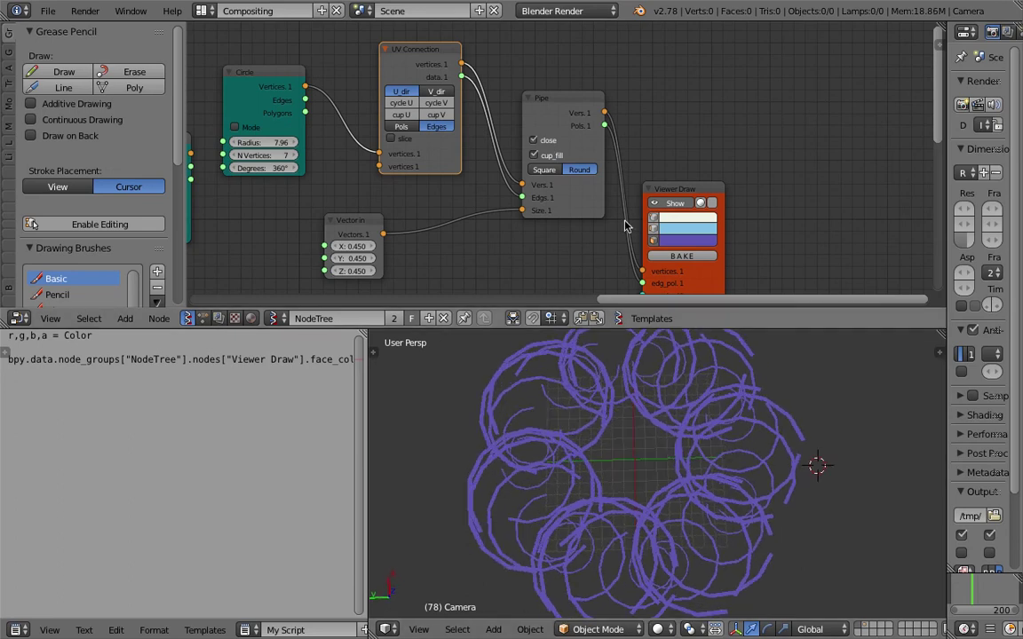
{"action": "middle_click_drag", "start_coordinate": [582, 144], "coordinate": [577, 106]}
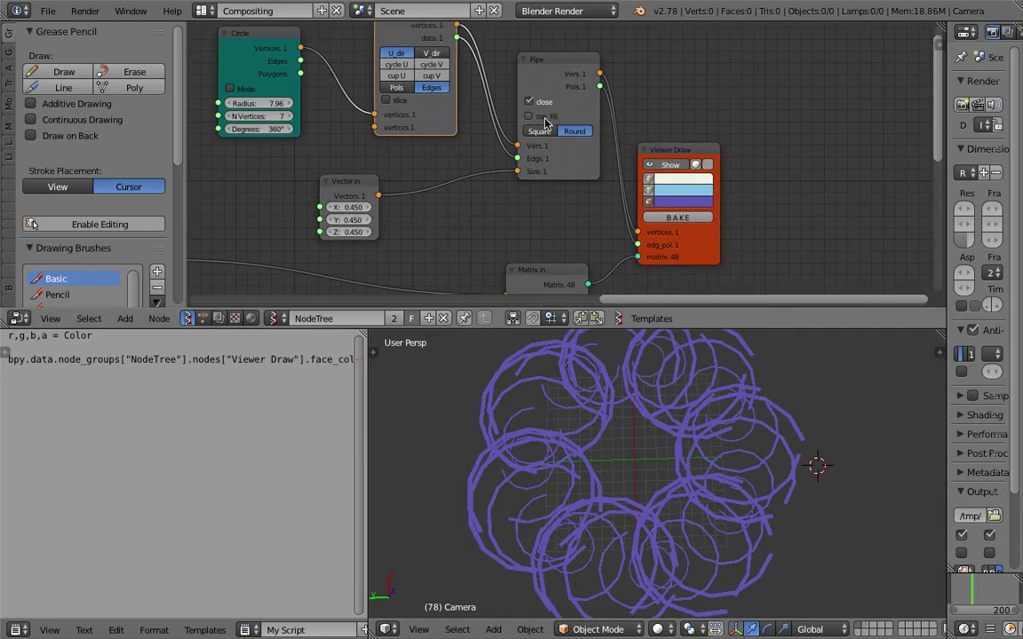
{"action": "left_click", "coordinate": [543, 105]}
{"action": "left_click", "coordinate": [544, 105]}
{"action": "left_click", "coordinate": [544, 105]}
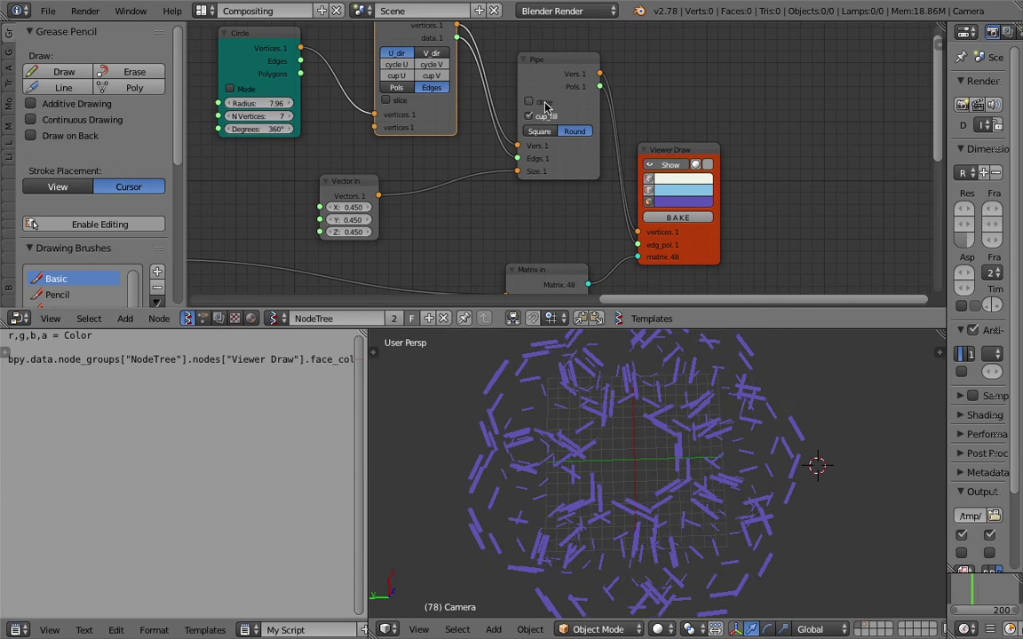
{"action": "left_click", "coordinate": [544, 105]}
Step: Toggle the 3D view to wireframe shading, orbit around the rings, and save over the blend file
{"action": "key", "text": "z"}
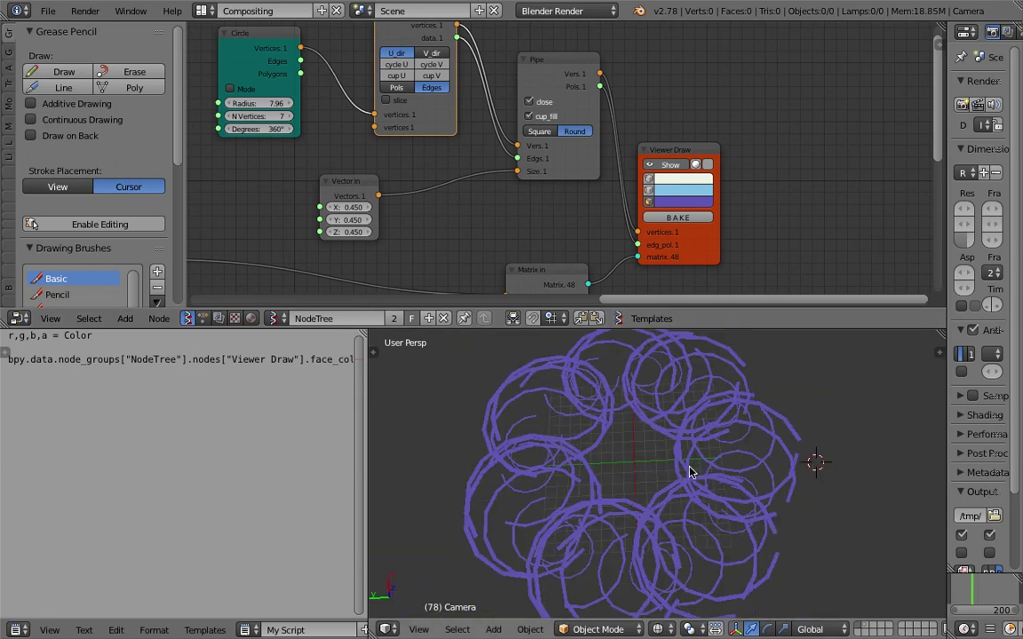
{"action": "middle_click_drag", "start_coordinate": [688, 471], "coordinate": [735, 434]}
{"action": "key", "text": "ctrl+s"}
{"action": "left_click", "coordinate": [735, 434]}
Step: Set the integer node driving the circle's vertex count and the range count to 24
{"action": "scroll", "coordinate": [436, 173], "scroll_direction": "down", "scroll_amount": 5}
{"action": "middle_click_drag", "start_coordinate": [440, 175], "coordinate": [583, 64]}
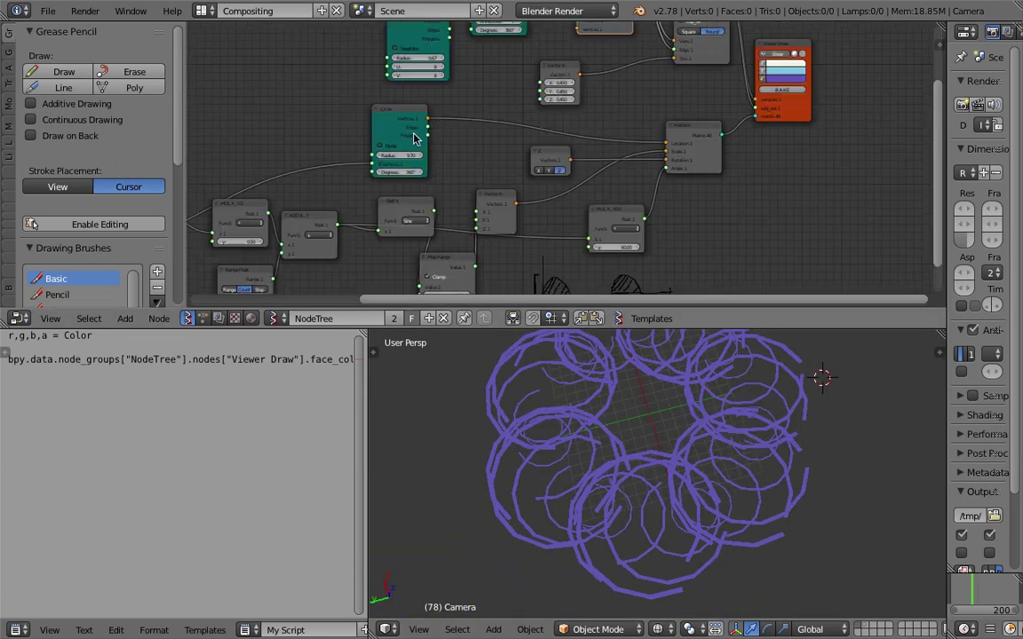
{"action": "middle_click_drag", "start_coordinate": [196, 215], "coordinate": [500, 113]}
{"action": "scroll", "coordinate": [359, 157], "scroll_direction": "up", "scroll_amount": 4}
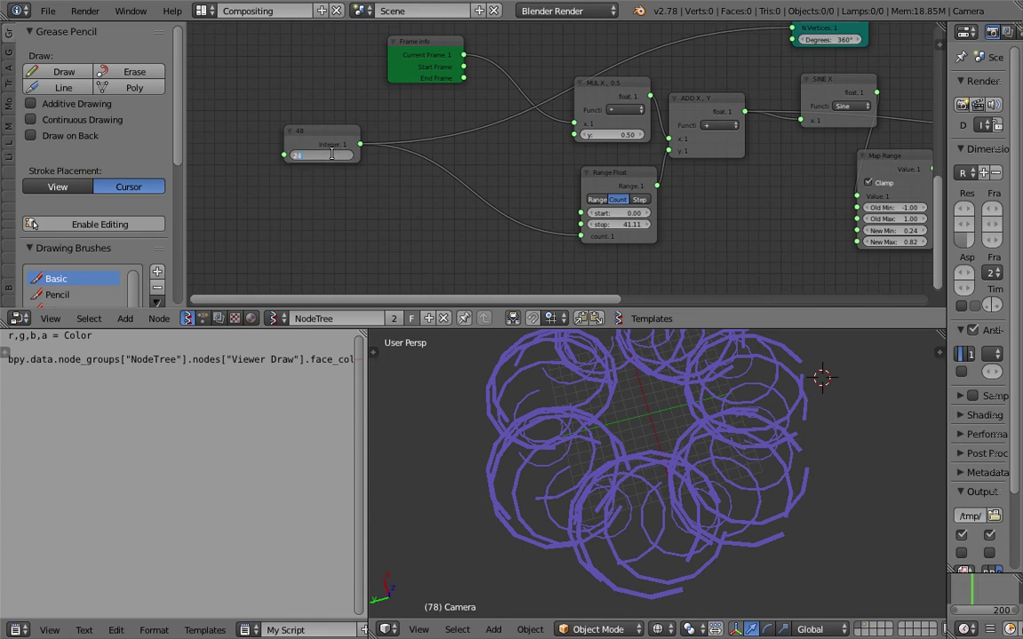
{"action": "key", "text": "Return"}
{"action": "mouse_move", "coordinate": [742, 411]}
{"action": "middle_mouse_down"}
{"action": "mouse_move", "coordinate": [764, 412]}
{"action": "mouse_move", "coordinate": [793, 434]}
{"action": "middle_mouse_up"}
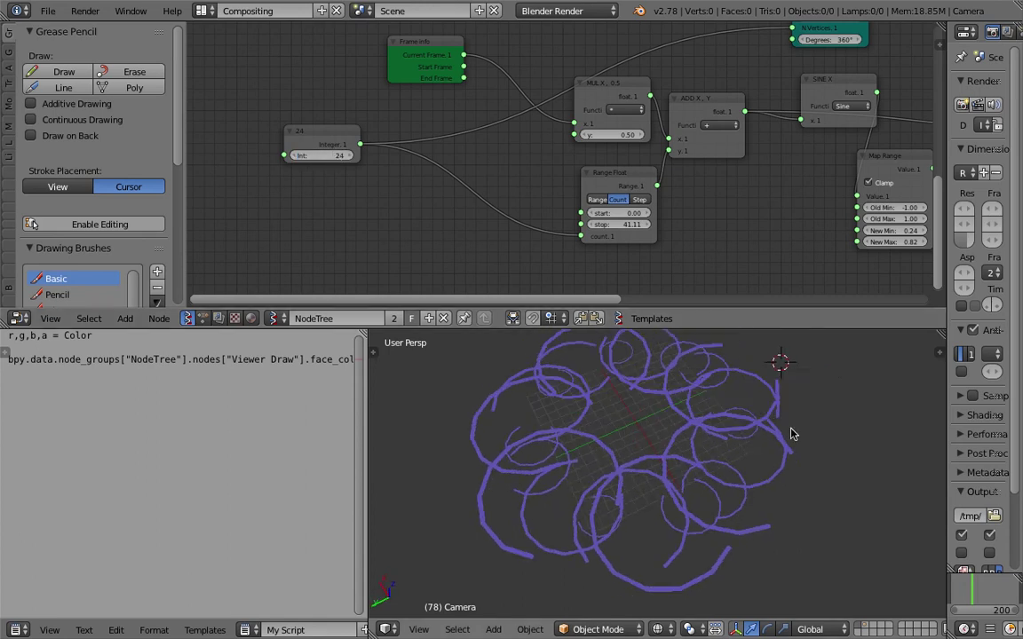
Step: Play the animation with the reduced number of rings, then stop playback
{"action": "key", "text": "alt+a"}
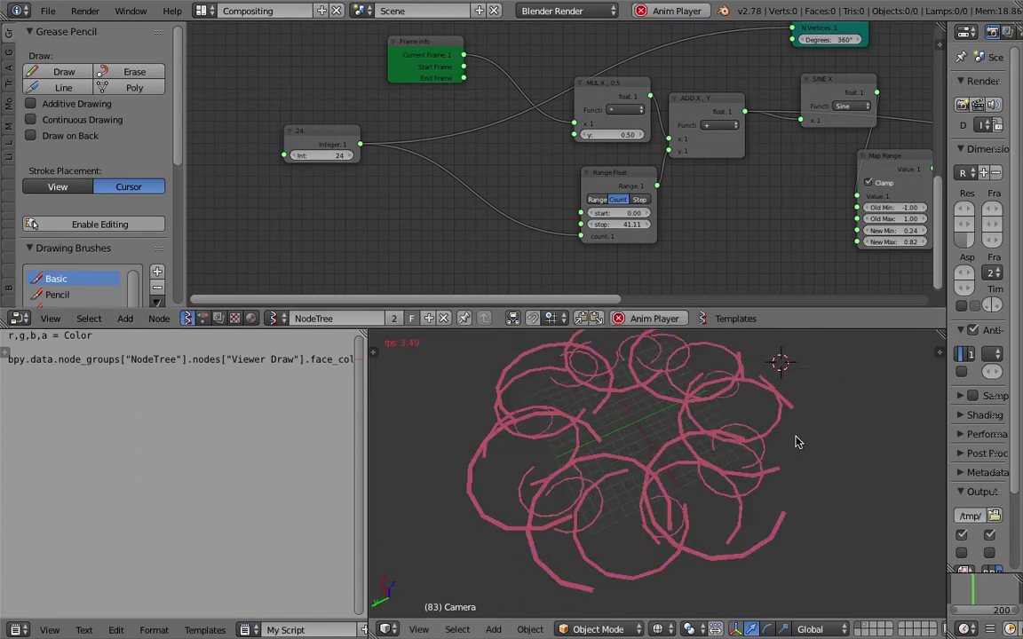
{"action": "mouse_move", "coordinate": [693, 218]}
{"action": "middle_mouse_down"}
{"action": "mouse_move", "coordinate": [413, 85]}
{"action": "mouse_move", "coordinate": [392, 123]}
{"action": "middle_mouse_up"}
{"action": "mouse_move", "coordinate": [735, 108]}
{"action": "middle_mouse_down"}
{"action": "mouse_move", "coordinate": [639, 167]}
{"action": "mouse_move", "coordinate": [510, 223]}
{"action": "middle_mouse_up"}
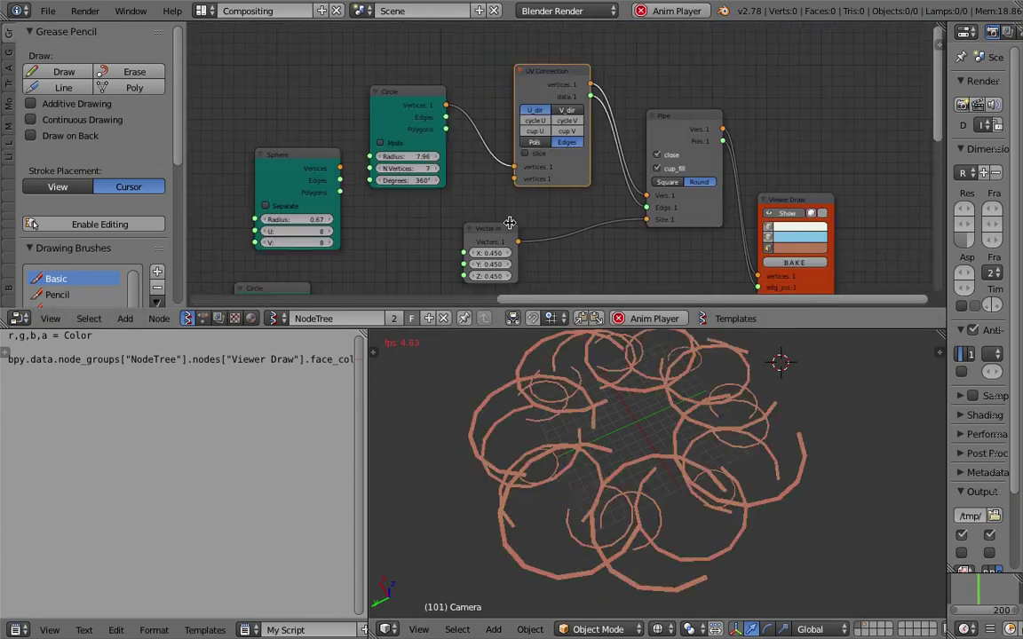
{"action": "key", "text": "Escape"}
Step: Set the y value of the multiplier feeding the Matrix in angle to 15
{"action": "middle_click_drag", "start_coordinate": [631, 267], "coordinate": [549, 98]}
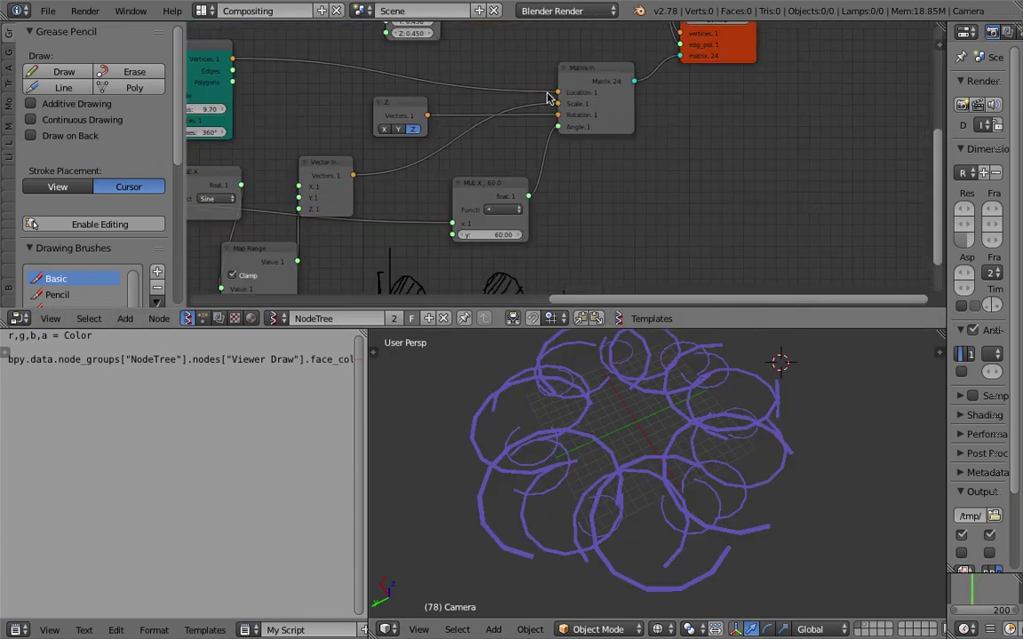
{"action": "middle_click_drag", "start_coordinate": [507, 167], "coordinate": [516, 109]}
{"action": "left_click", "coordinate": [511, 178]}
{"action": "type", "text": "1"}
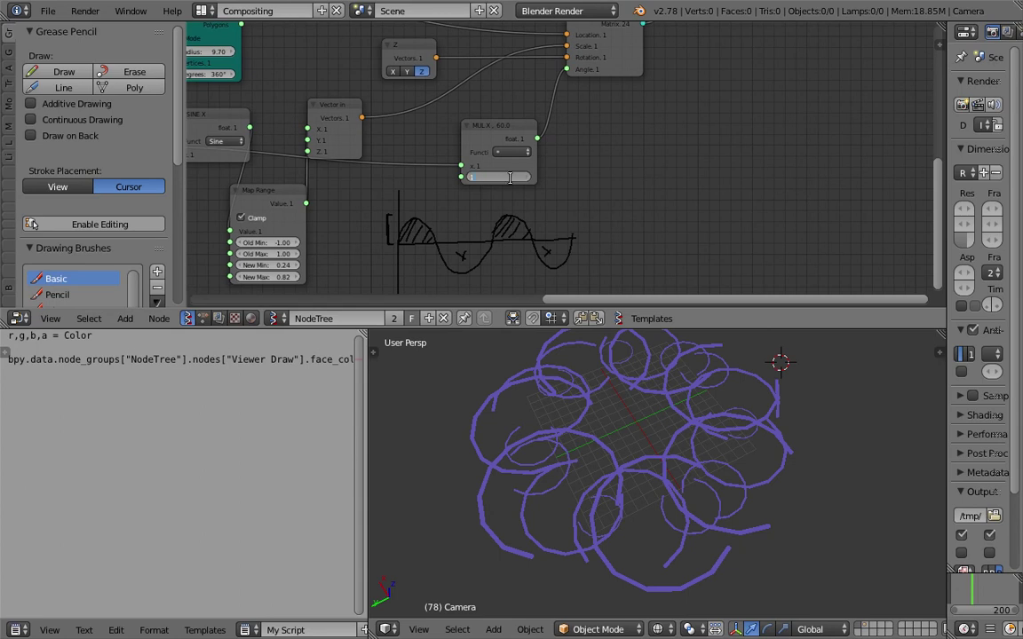
{"action": "type", "text": "5"}
{"action": "key", "text": "Return"}
Step: Play the animation while trying the UV Connection node's V_dir option, return it to U_dir, and stop playback
{"action": "middle_click_drag", "start_coordinate": [672, 463], "coordinate": [705, 504]}
{"action": "key", "text": "alt+a"}
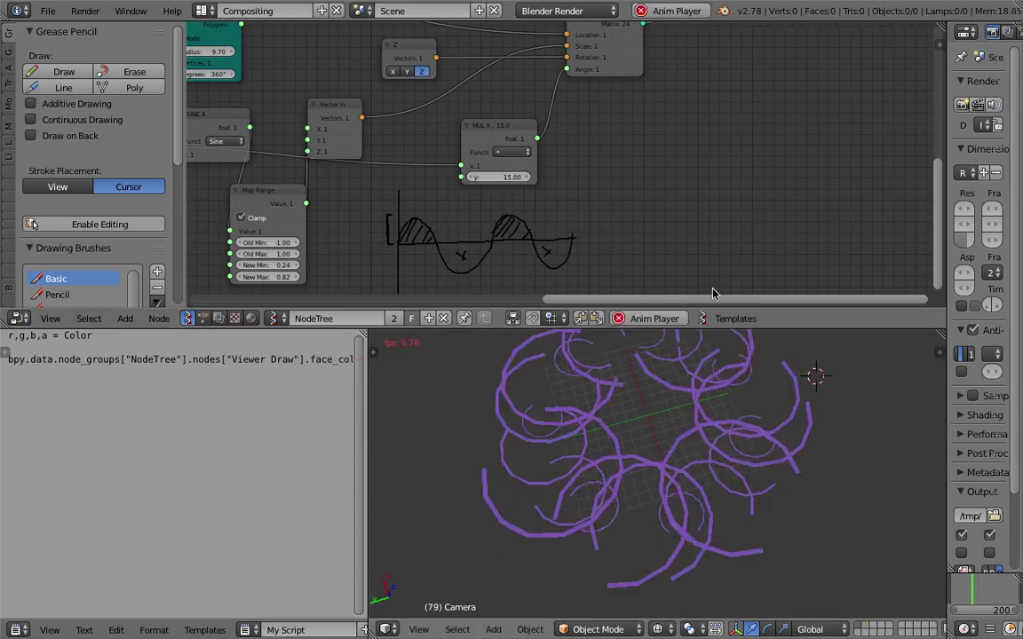
{"action": "middle_click_drag", "start_coordinate": [687, 36], "coordinate": [593, 253]}
{"action": "middle_click_drag", "start_coordinate": [748, 104], "coordinate": [647, 278]}
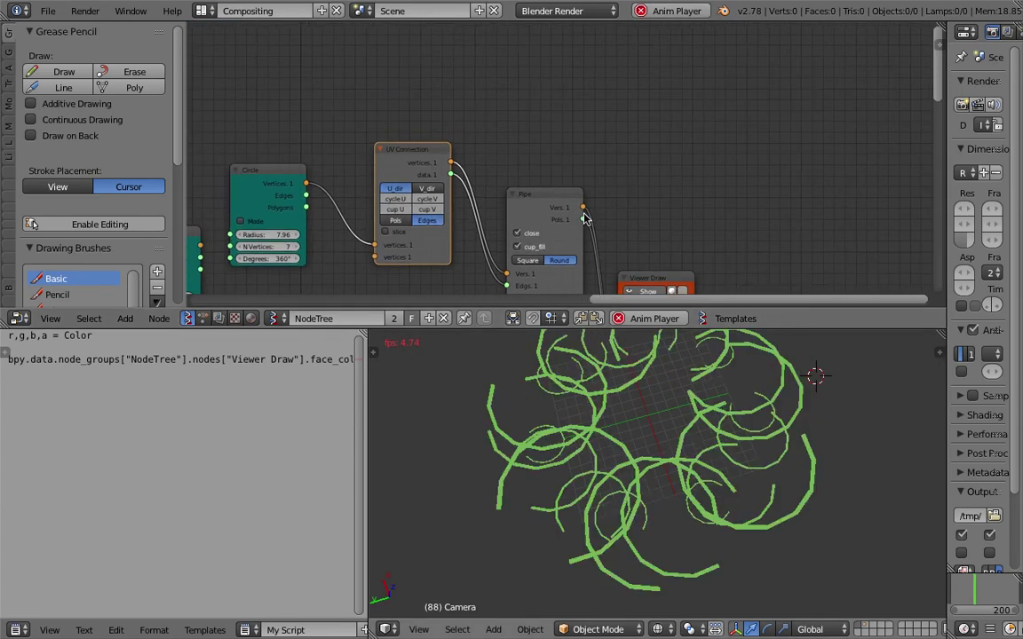
{"action": "scroll", "coordinate": [584, 217], "scroll_direction": "up", "scroll_amount": 2}
{"action": "left_click", "coordinate": [390, 196]}
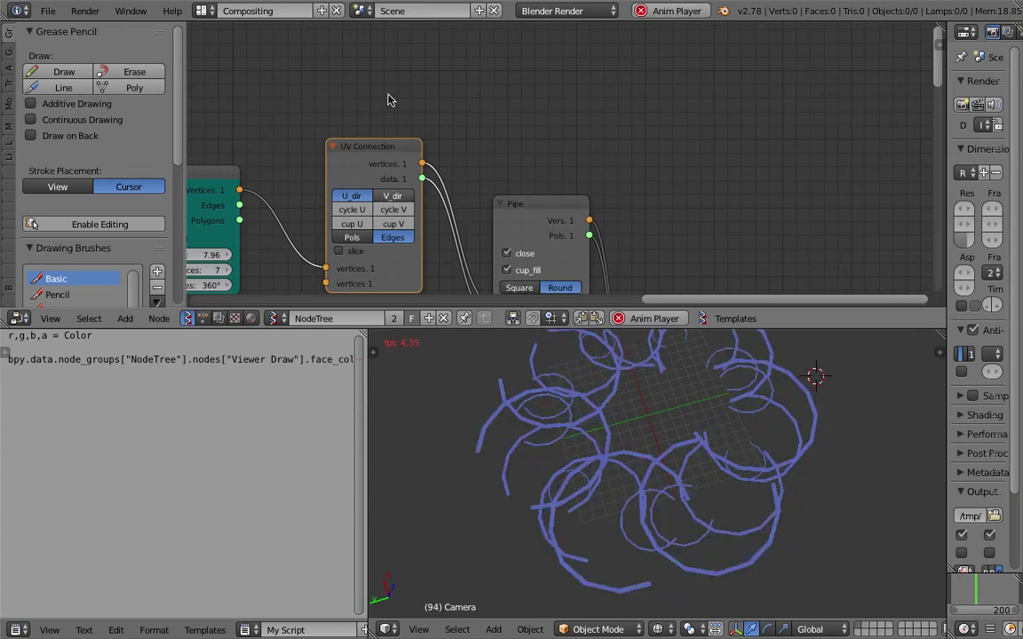
{"action": "scroll", "coordinate": [394, 108], "scroll_direction": "down", "scroll_amount": 2}
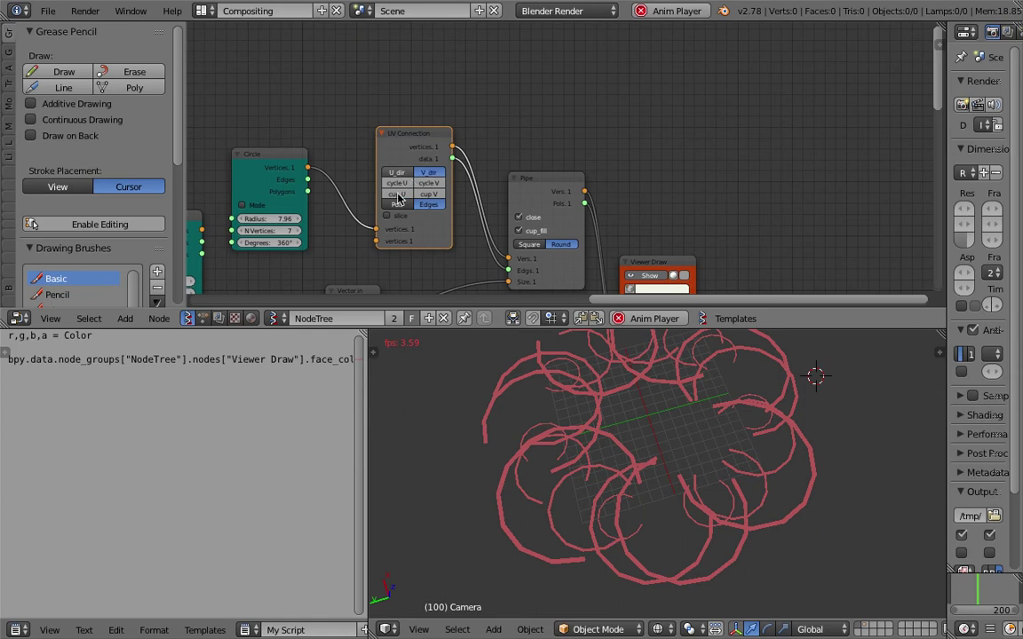
{"action": "scroll", "coordinate": [397, 197], "scroll_direction": "up", "scroll_amount": 1}
{"action": "key", "text": "Escape"}
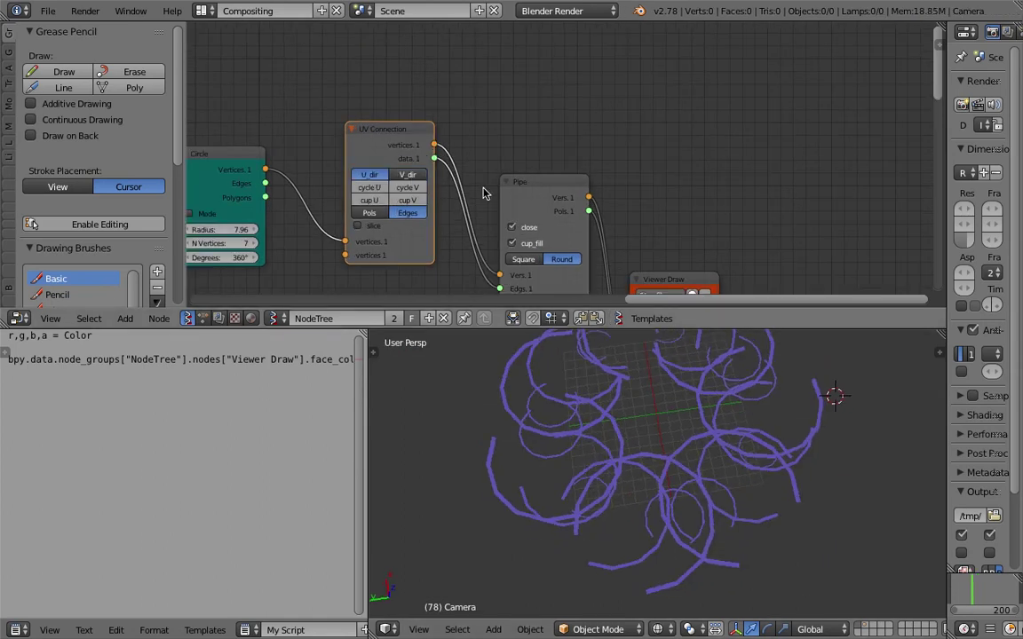
Step: Delete the UV Connection node and reconnect the Circle's Vertices and Edges directly to the Pipe's Vers and Edgs inputs
{"action": "middle_click_drag", "start_coordinate": [483, 193], "coordinate": [523, 97]}
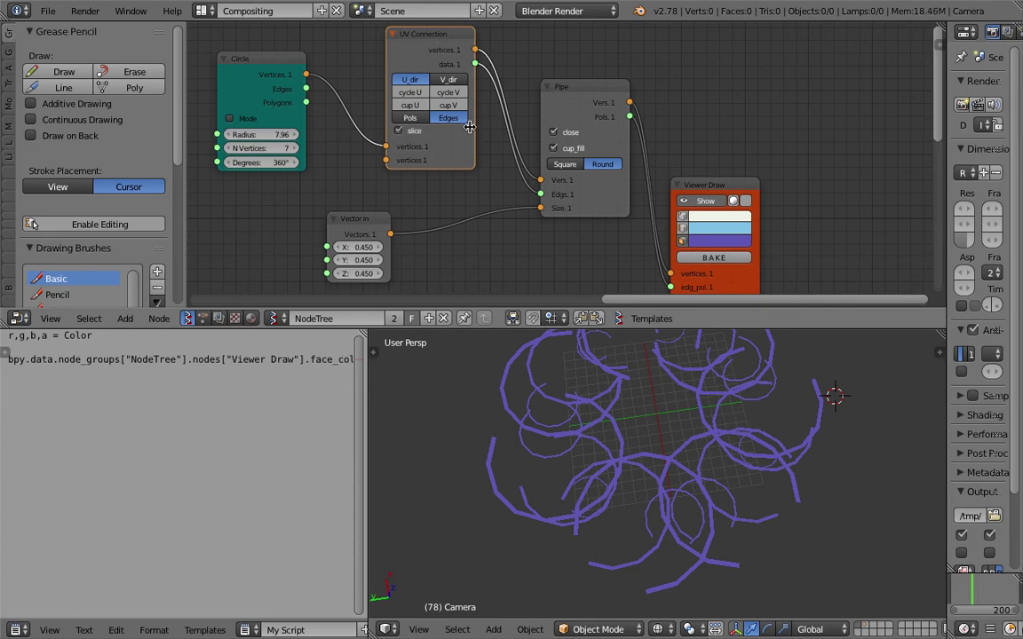
{"action": "key", "text": "x"}
{"action": "middle_click_drag", "start_coordinate": [423, 123], "coordinate": [439, 131]}
{"action": "left_click_drag", "start_coordinate": [308, 71], "coordinate": [521, 153]}
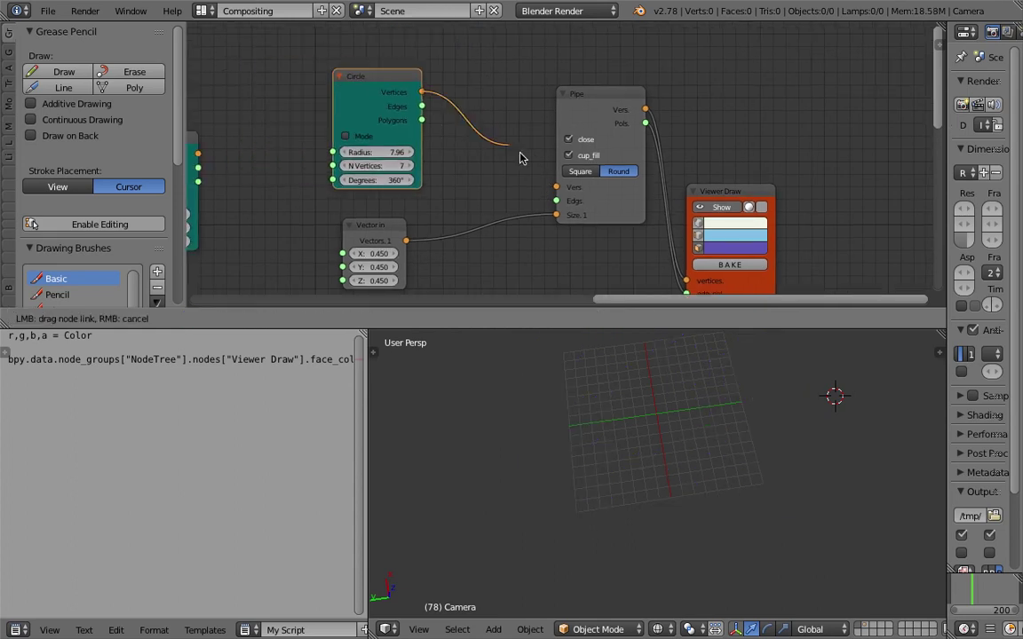
{"action": "left_click_drag", "start_coordinate": [555, 190], "coordinate": [555, 188]}
{"action": "left_click_drag", "start_coordinate": [422, 105], "coordinate": [556, 201]}
Step: Save over the blend file, try the Pipe's Square profile from another view angle, restore Round, and save again
{"action": "middle_click_drag", "start_coordinate": [715, 562], "coordinate": [733, 533]}
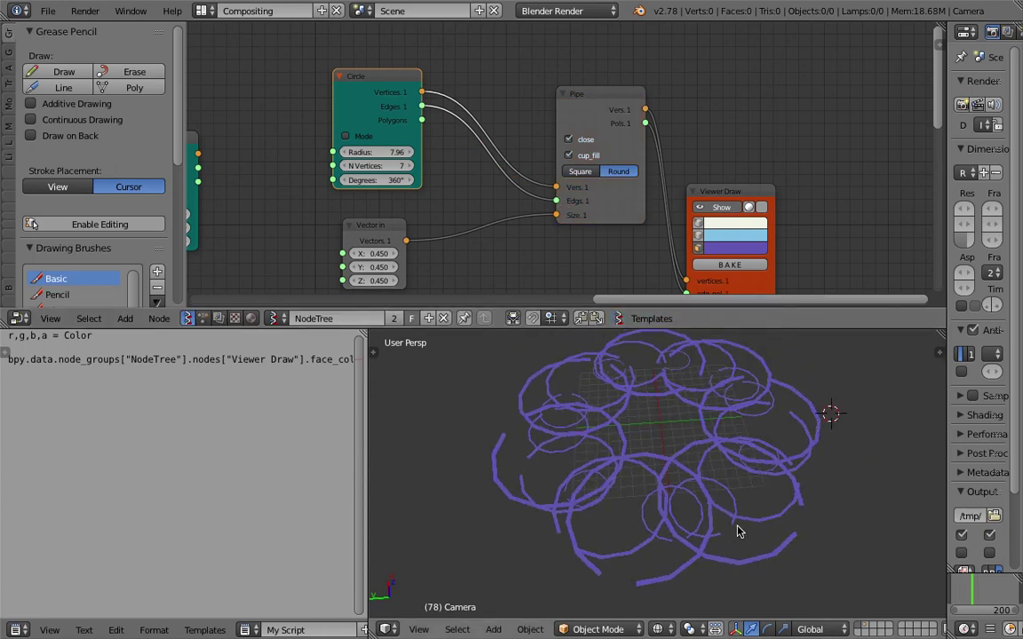
{"action": "key", "text": "ctrl+s"}
{"action": "left_click", "coordinate": [733, 530]}
{"action": "left_click", "coordinate": [582, 172]}
{"action": "middle_click_drag", "start_coordinate": [626, 395], "coordinate": [660, 413]}
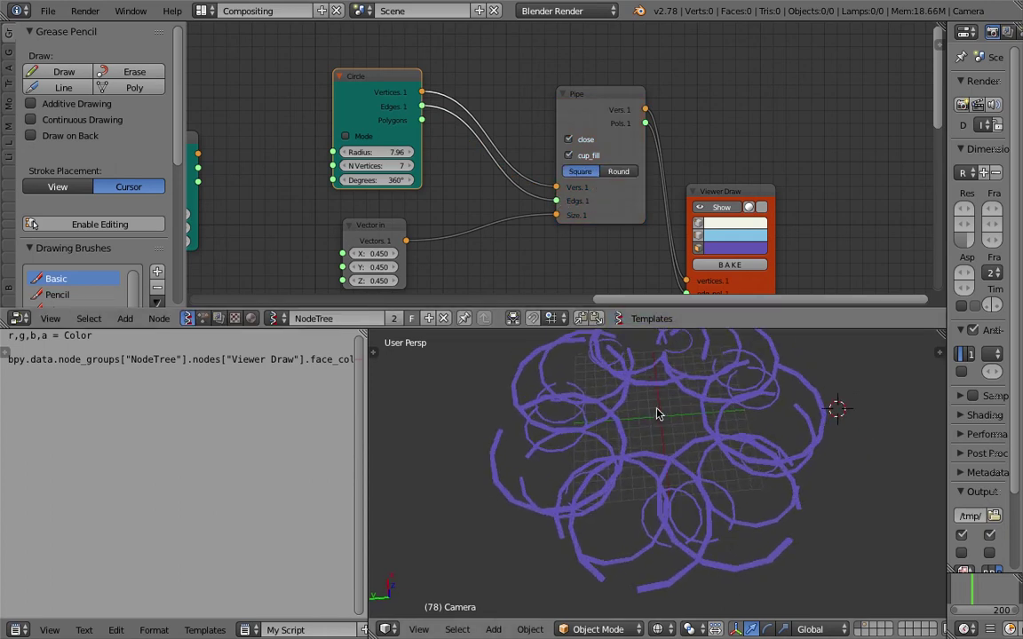
{"action": "left_click", "coordinate": [615, 171]}
{"action": "key", "text": "ctrl+s"}
{"action": "left_click", "coordinate": [530, 232]}
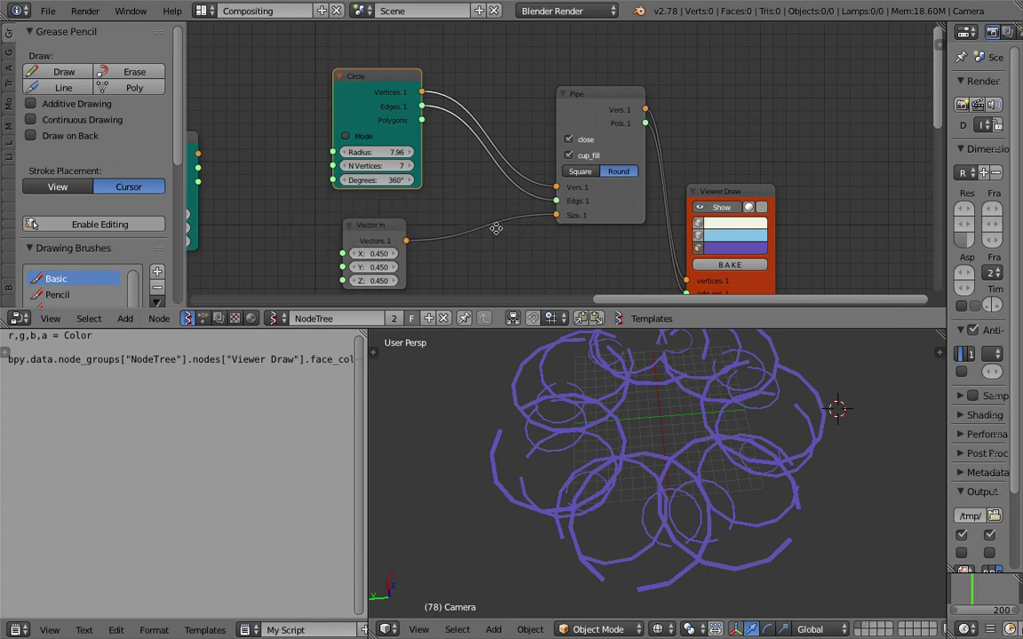
Step: Try a thicker Pipe size, settling the X, Y and Z of its Vector in node at 0.360
{"action": "middle_click_drag", "start_coordinate": [495, 228], "coordinate": [481, 172]}
{"action": "left_click_drag", "start_coordinate": [360, 218], "coordinate": [331, 218]}
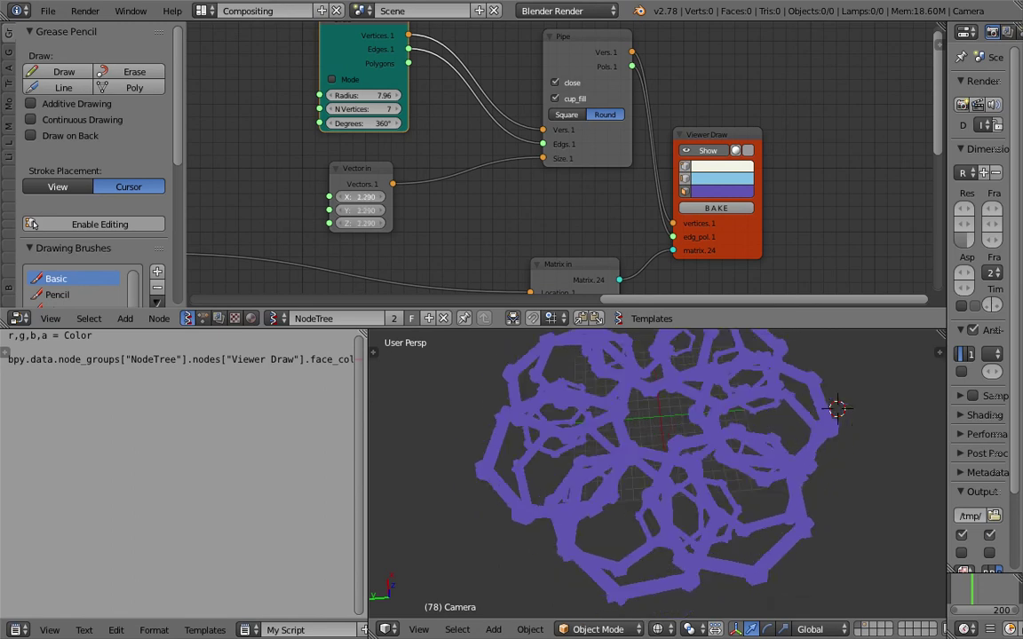
{"action": "left_click_drag", "start_coordinate": [376, 202], "coordinate": [370, 202]}
{"action": "middle_click_drag", "start_coordinate": [554, 205], "coordinate": [545, 171]}
{"action": "middle_click_drag", "start_coordinate": [755, 439], "coordinate": [712, 447]}
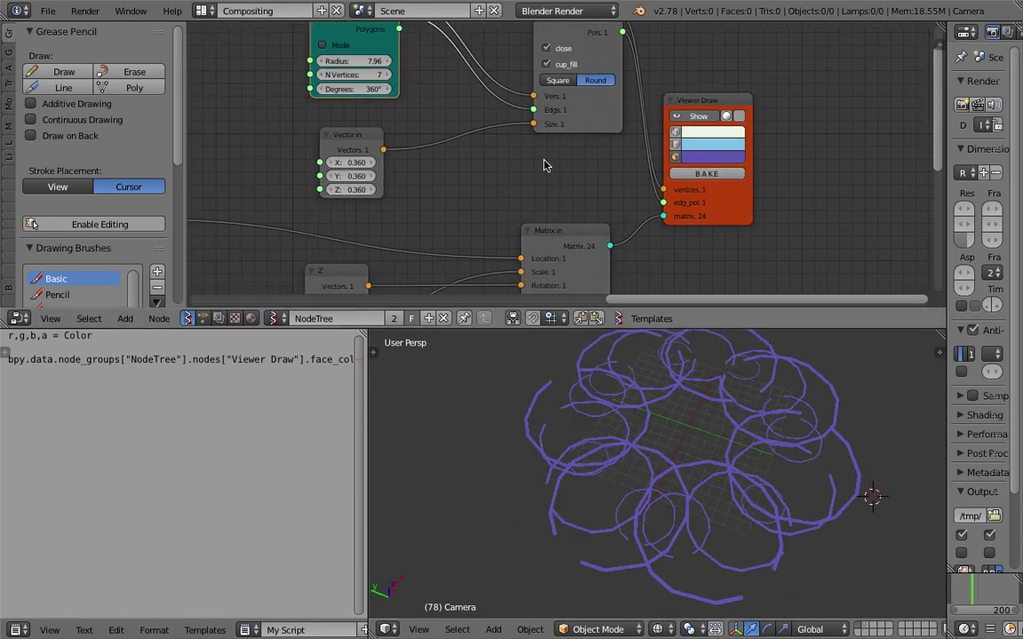
Step: Set the radius of the Circle feeding the Pipe to 2.86, then play the animation briefly and stop it
{"action": "left_click_drag", "start_coordinate": [366, 72], "coordinate": [223, 73]}
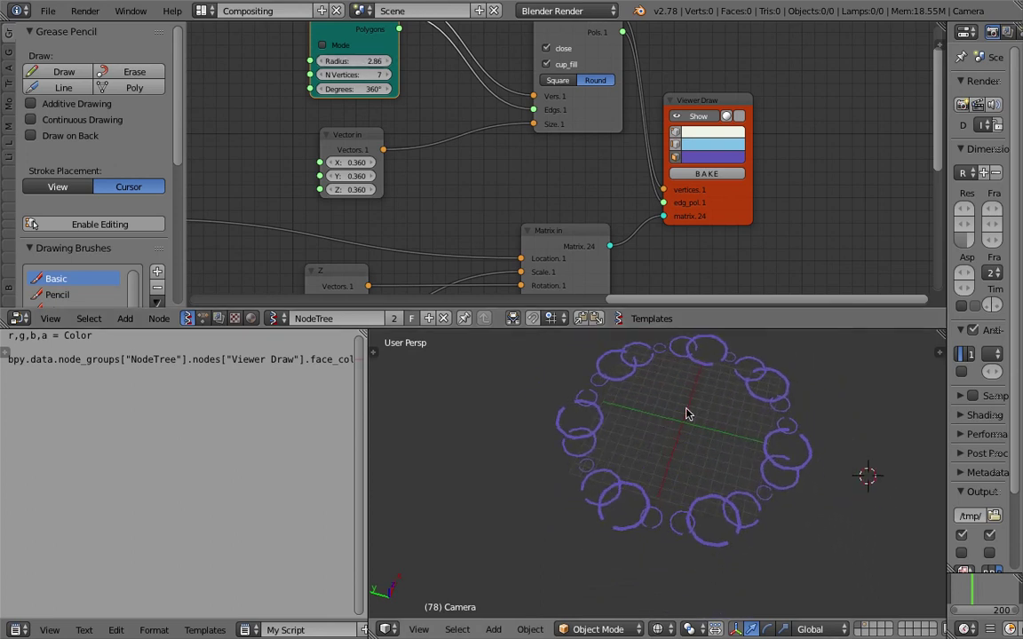
{"action": "middle_click_drag", "start_coordinate": [685, 412], "coordinate": [810, 466]}
{"action": "key", "text": "alt+a"}
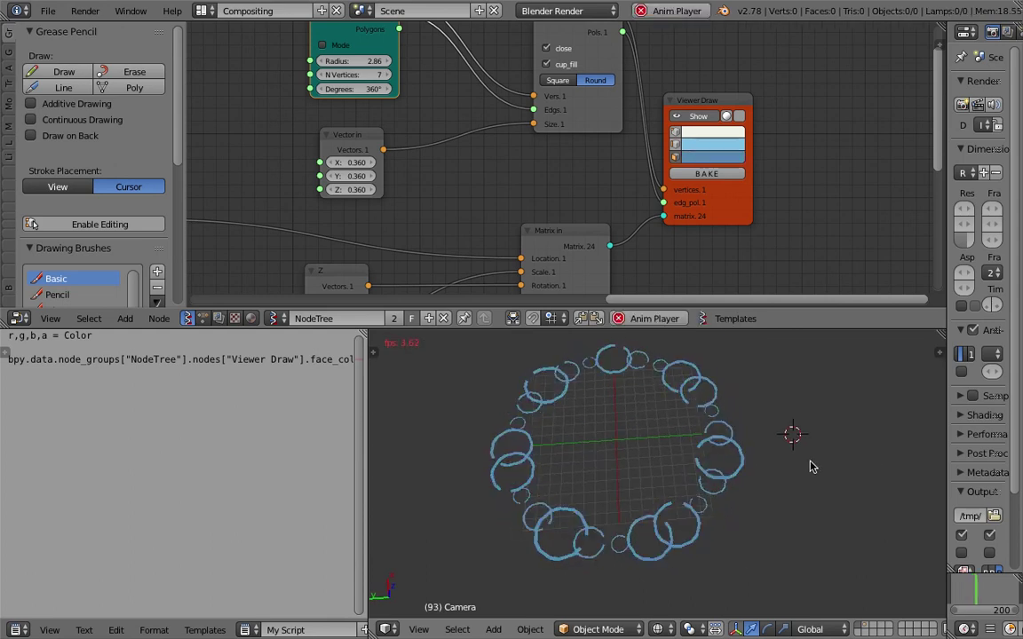
{"action": "middle_click_drag", "start_coordinate": [792, 466], "coordinate": [805, 381]}
{"action": "key", "text": "Escape"}
Step: Reposition the multiplier node that feeds the Matrix in node's Angle input, keeping it below the Z axis node
{"action": "middle_click_drag", "start_coordinate": [738, 274], "coordinate": [777, 185]}
{"action": "scroll", "coordinate": [639, 173], "scroll_direction": "down", "scroll_amount": 5}
{"action": "middle_click_drag", "start_coordinate": [633, 173], "coordinate": [682, 141]}
{"action": "scroll", "coordinate": [685, 146], "scroll_direction": "up", "scroll_amount": 2}
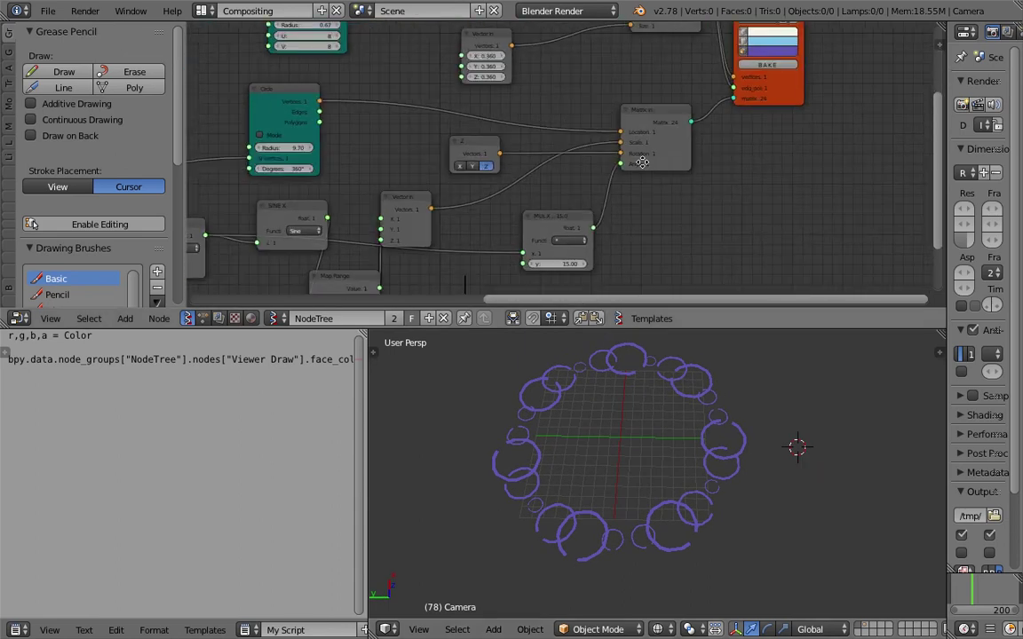
{"action": "mouse_move", "coordinate": [648, 182]}
{"action": "middle_mouse_down"}
{"action": "mouse_move", "coordinate": [580, 306]}
{"action": "mouse_move", "coordinate": [651, 164]}
{"action": "middle_mouse_up"}
{"action": "scroll", "coordinate": [607, 154], "scroll_direction": "up", "scroll_amount": 2}
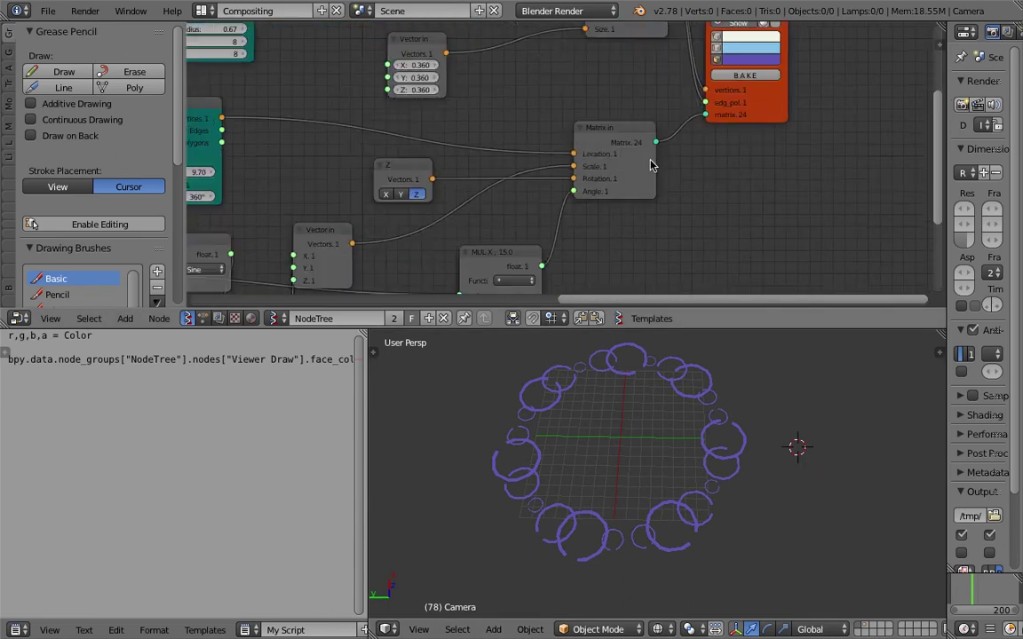
{"action": "scroll", "coordinate": [649, 164], "scroll_direction": "up", "scroll_amount": 4}
{"action": "middle_click_drag", "start_coordinate": [592, 258], "coordinate": [635, 163]}
{"action": "scroll", "coordinate": [621, 175], "scroll_direction": "up", "scroll_amount": 2}
{"action": "left_click_drag", "start_coordinate": [540, 215], "coordinate": [516, 169]}
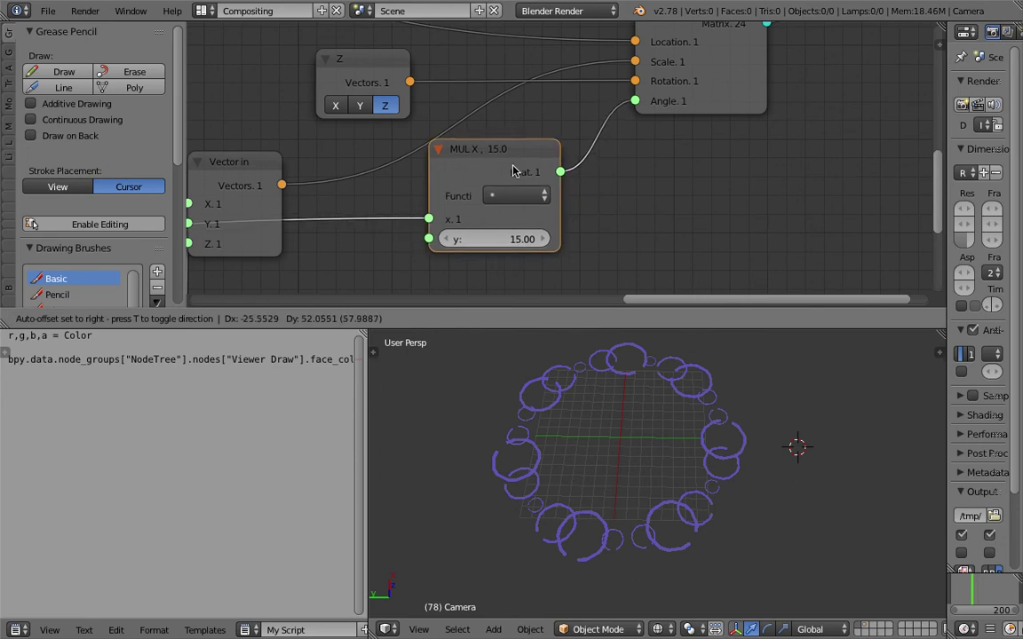
{"action": "scroll", "coordinate": [632, 238], "scroll_direction": "down", "scroll_amount": 2}
{"action": "middle_click_drag", "start_coordinate": [655, 550], "coordinate": [626, 483]}
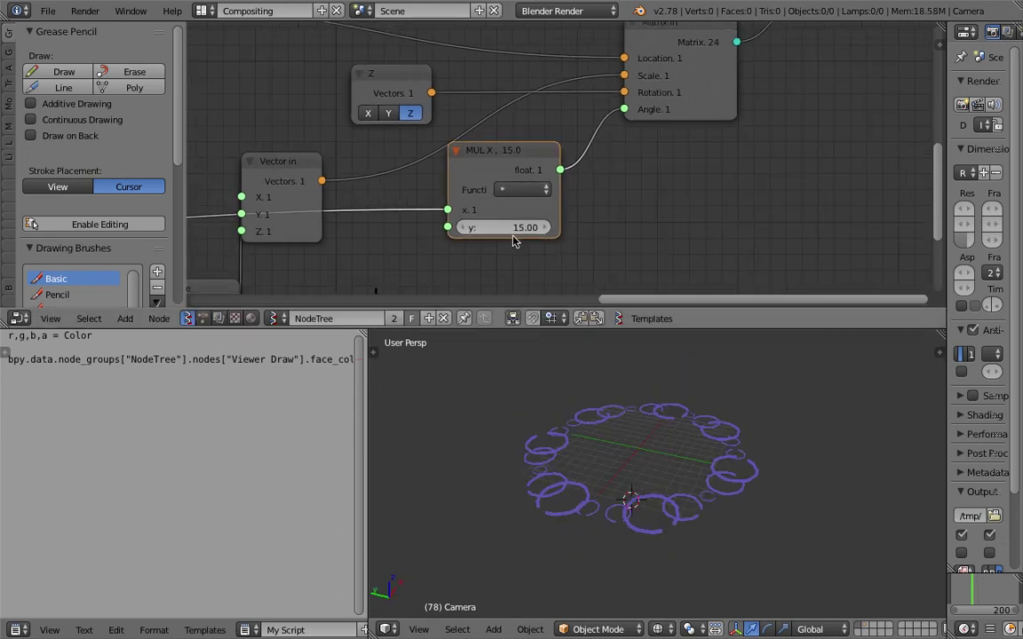
{"action": "mouse_move", "coordinate": [522, 159]}
{"action": "left_mouse_down"}
{"action": "mouse_move", "coordinate": [519, 183]}
{"action": "mouse_move", "coordinate": [501, 196]}
{"action": "left_mouse_up"}
Step: Move the Viewer Draw node farther from the Matrix in node, and shift the Matrix in node slightly
{"action": "mouse_move", "coordinate": [647, 149]}
{"action": "middle_mouse_down"}
{"action": "mouse_move", "coordinate": [619, 183]}
{"action": "mouse_move", "coordinate": [542, 229]}
{"action": "middle_mouse_up"}
{"action": "scroll", "coordinate": [609, 186], "scroll_direction": "down", "scroll_amount": 2}
{"action": "scroll", "coordinate": [605, 186], "scroll_direction": "down", "scroll_amount": 1}
{"action": "left_click_drag", "start_coordinate": [726, 111], "coordinate": [770, 100]}
{"action": "scroll", "coordinate": [724, 165], "scroll_direction": "down", "scroll_amount": 1}
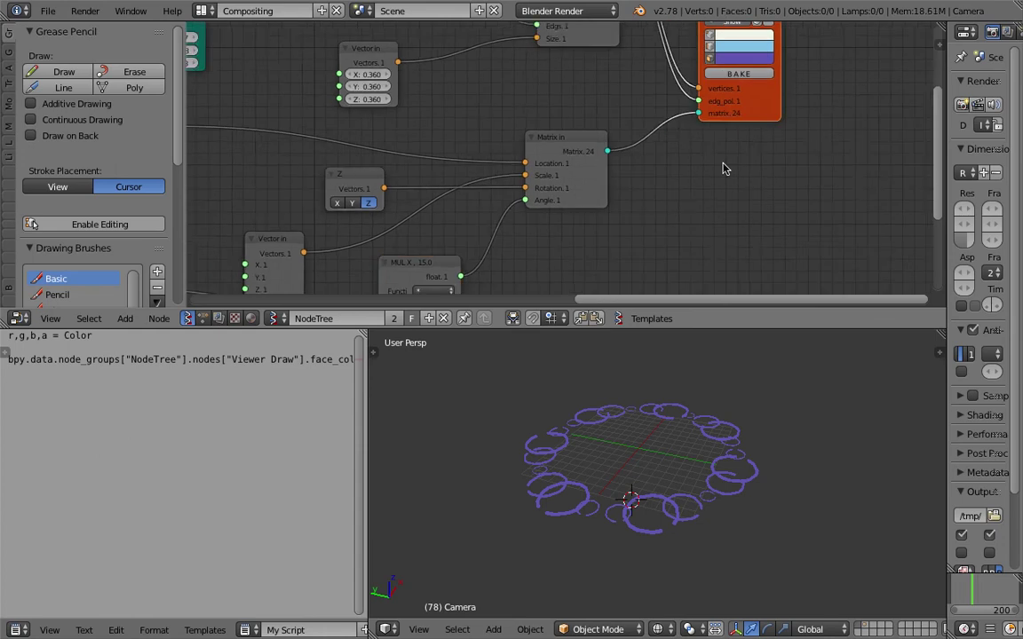
{"action": "scroll", "coordinate": [670, 206], "scroll_direction": "down", "scroll_amount": 3}
{"action": "mouse_move", "coordinate": [723, 165]}
{"action": "middle_mouse_down"}
{"action": "mouse_move", "coordinate": [661, 206]}
{"action": "mouse_move", "coordinate": [670, 136]}
{"action": "middle_mouse_up"}
{"action": "scroll", "coordinate": [669, 206], "scroll_direction": "up", "scroll_amount": 3}
{"action": "scroll", "coordinate": [584, 185], "scroll_direction": "up", "scroll_amount": 3}
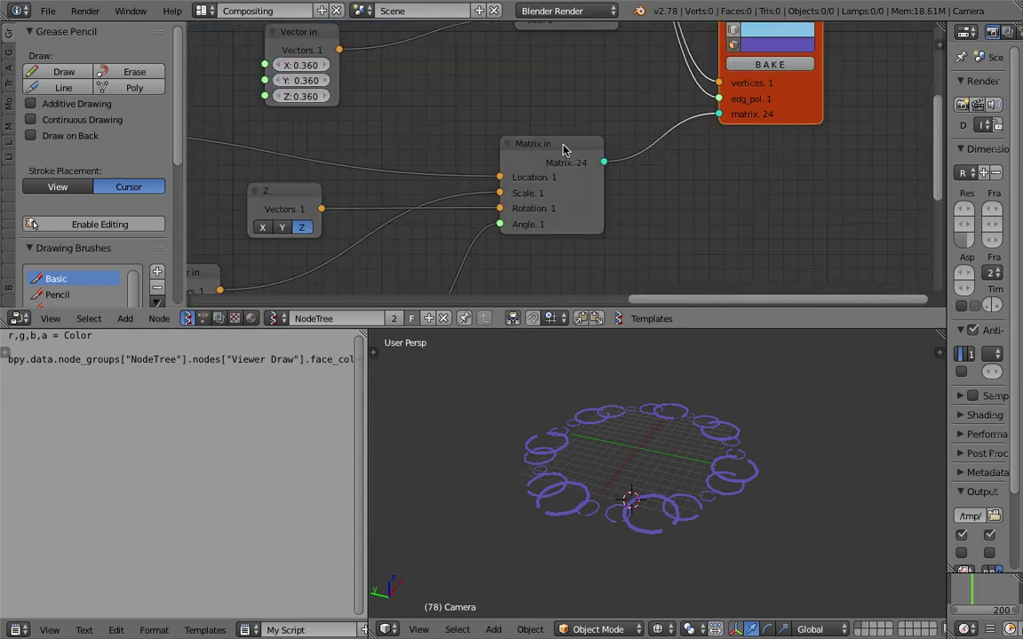
{"action": "left_click_drag", "start_coordinate": [563, 145], "coordinate": [550, 130]}
{"action": "middle_click_drag", "start_coordinate": [597, 156], "coordinate": [570, 162]}
{"action": "scroll", "coordinate": [577, 190], "scroll_direction": "up", "scroll_amount": 3}
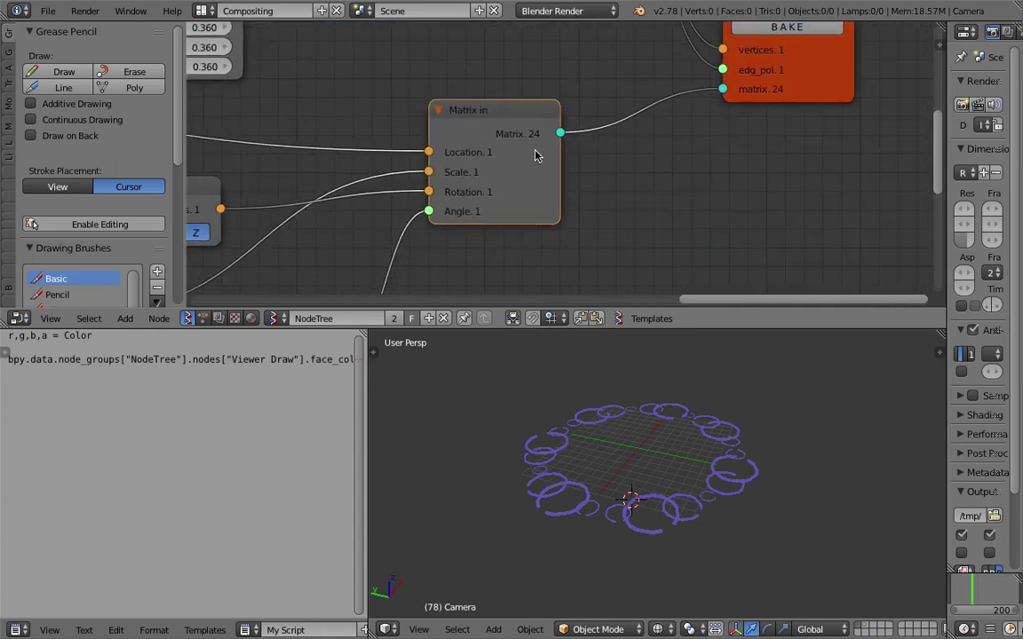
{"action": "middle_click_drag", "start_coordinate": [660, 460], "coordinate": [699, 466]}
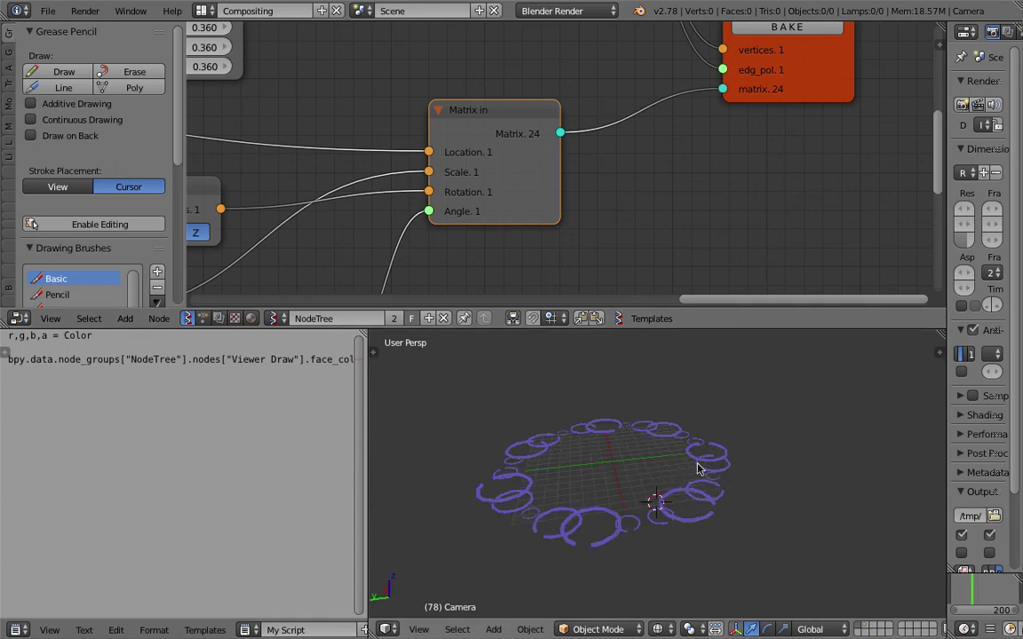
Step: Nudge the angle multiplier and Matrix in nodes, and save over sv_bubbles_go_around_002.blend
{"action": "scroll", "coordinate": [485, 173], "scroll_direction": "down", "scroll_amount": 2}
{"action": "middle_click_drag", "start_coordinate": [453, 241], "coordinate": [555, 131]}
{"action": "mouse_move", "coordinate": [434, 193]}
{"action": "left_mouse_down"}
{"action": "mouse_move", "coordinate": [486, 145]}
{"action": "mouse_move", "coordinate": [434, 186]}
{"action": "left_mouse_up"}
{"action": "middle_click_drag", "start_coordinate": [456, 168], "coordinate": [576, 135]}
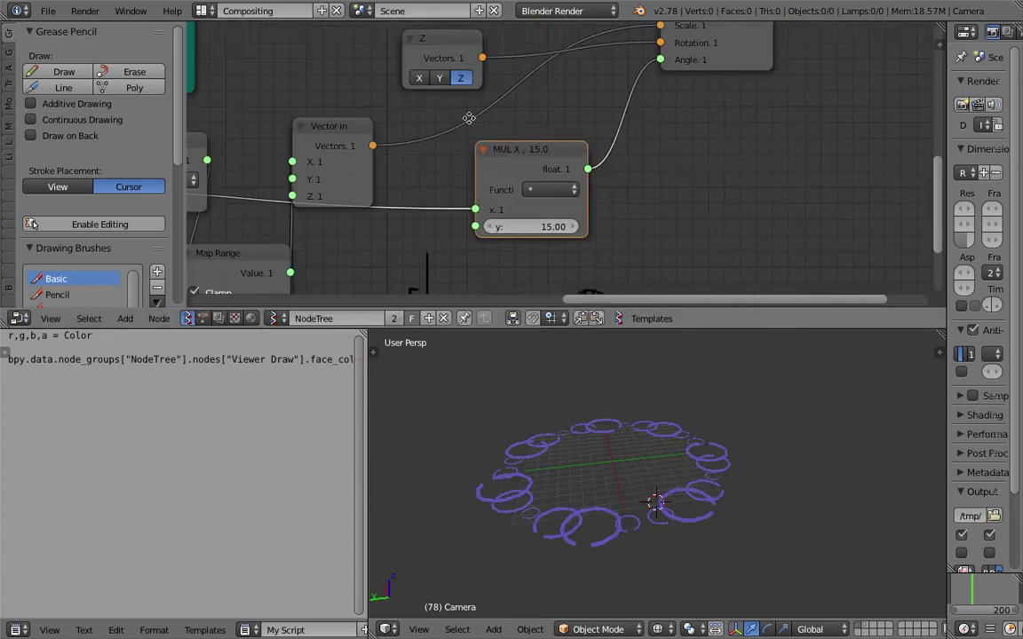
{"action": "middle_click_drag", "start_coordinate": [468, 118], "coordinate": [437, 130]}
{"action": "middle_click_drag", "start_coordinate": [634, 143], "coordinate": [509, 218]}
{"action": "left_click_drag", "start_coordinate": [586, 110], "coordinate": [565, 105]}
{"action": "key", "text": "super+s"}
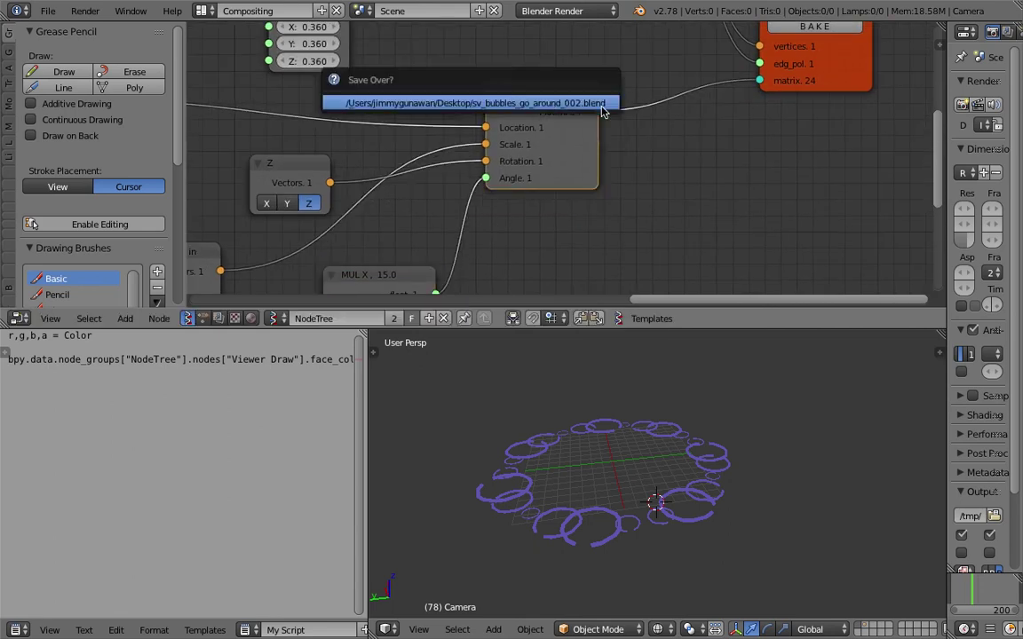
{"action": "left_click", "coordinate": [602, 105]}
Step: Add a Matrix Deform node on the link between the Matrix in node and the Viewer Draw node
{"action": "scroll", "coordinate": [609, 189], "scroll_direction": "right", "scroll_amount": 3}
{"action": "key", "text": "shift+a"}
{"action": "left_click", "coordinate": [609, 187]}
{"action": "type", "text": "UV Connection"}
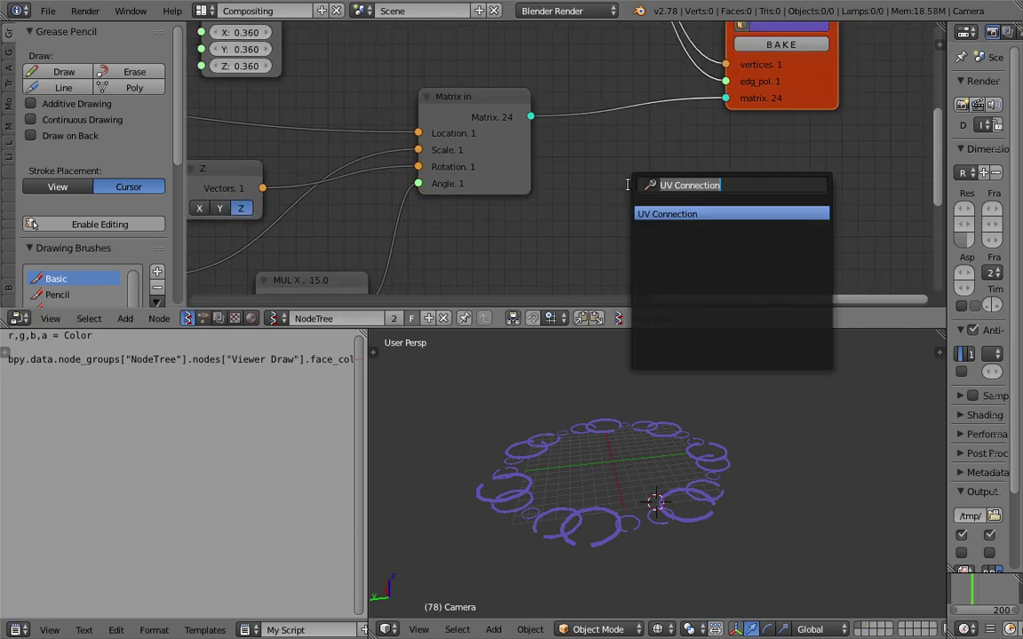
{"action": "type", "text": "matrix de"}
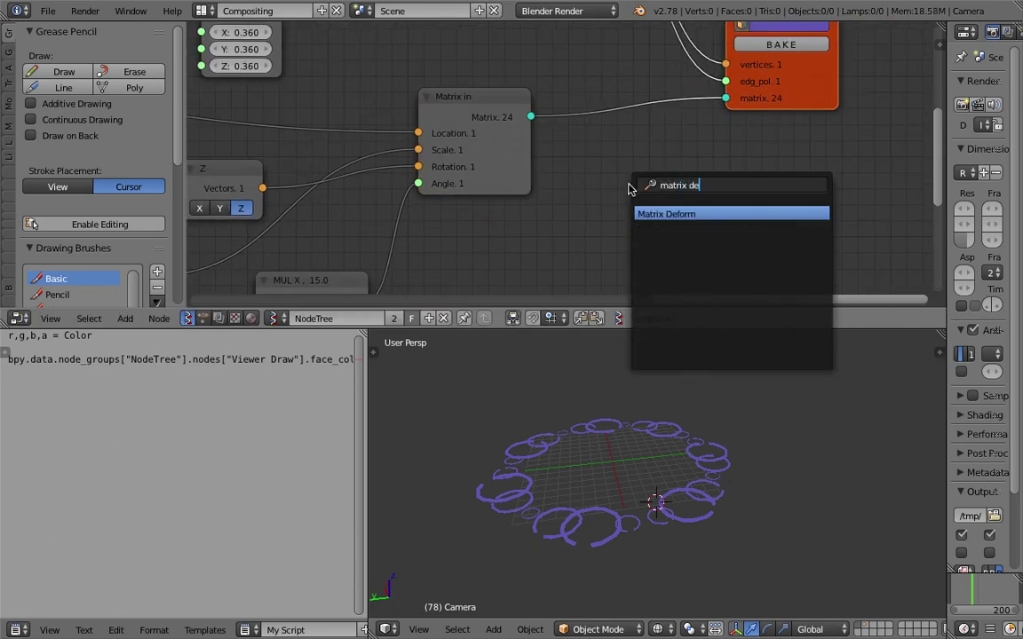
{"action": "key", "text": "Return"}
{"action": "left_click", "coordinate": [599, 113]}
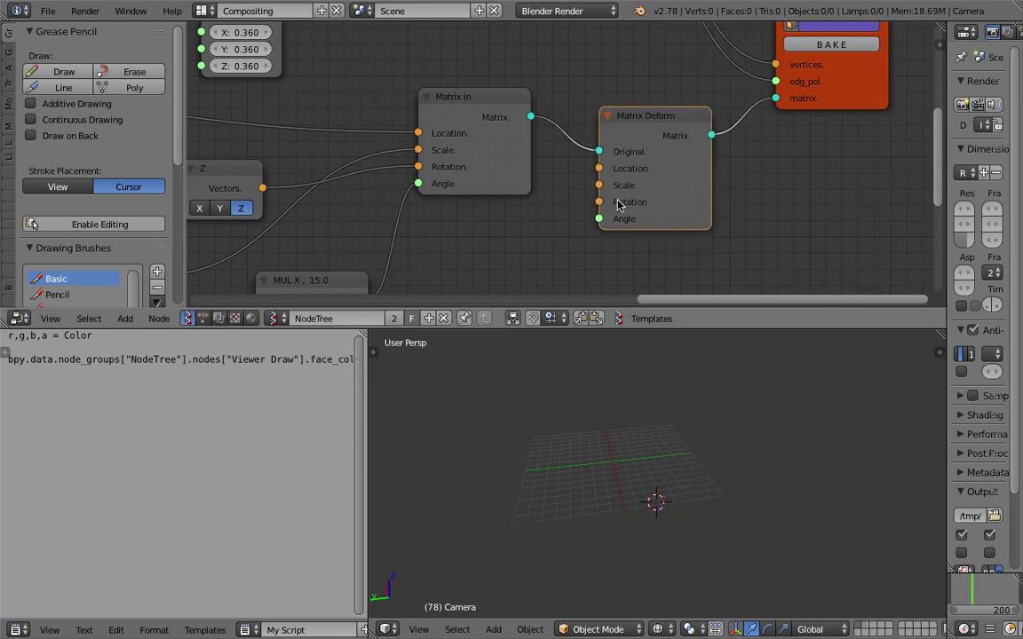
Step: Play the animation briefly to check the rings with the Matrix Deform node inserted, and stop playback
{"action": "middle_click_drag", "start_coordinate": [666, 209], "coordinate": [662, 197]}
{"action": "middle_click_drag", "start_coordinate": [657, 243], "coordinate": [651, 216]}
{"action": "scroll", "coordinate": [651, 216], "scroll_direction": "down", "scroll_amount": 1}
{"action": "middle_click_drag", "start_coordinate": [769, 504], "coordinate": [770, 515]}
{"action": "key", "text": "alt+a"}
{"action": "key", "text": "Escape"}
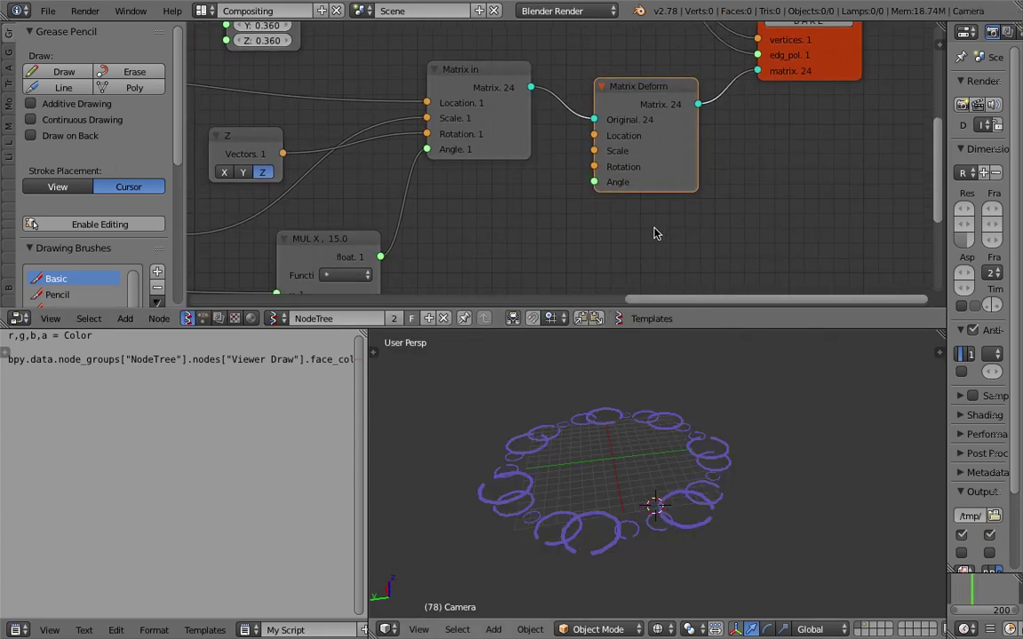
Step: Shift the Matrix Deform node slightly lower in the node layout and save over the blend file
{"action": "key", "text": "ctrl+s"}
{"action": "left_click", "coordinate": [627, 197]}
{"action": "left_click_drag", "start_coordinate": [709, 137], "coordinate": [725, 142]}
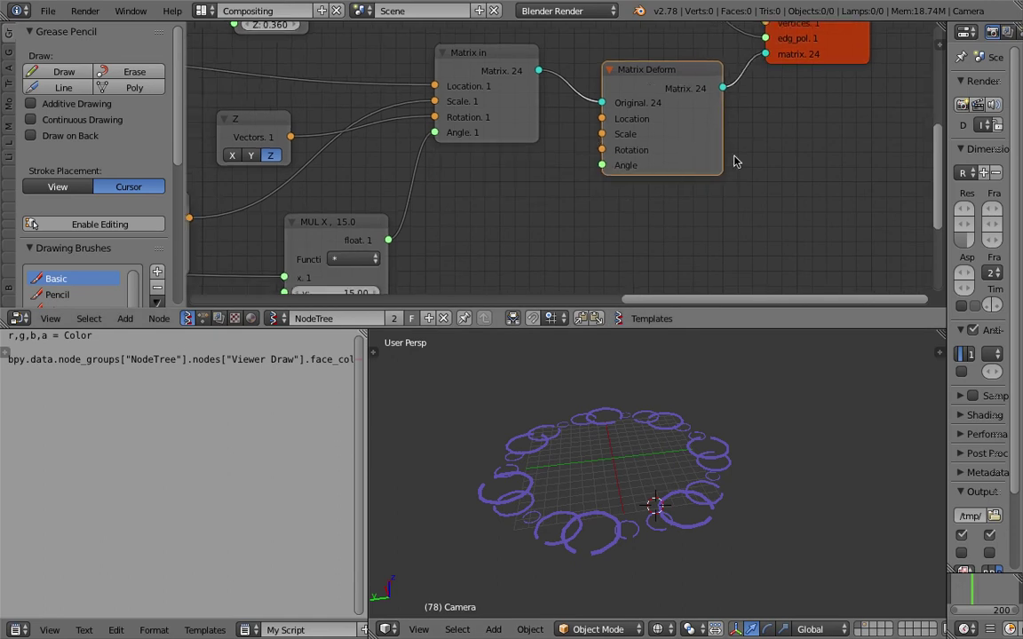
{"action": "left_click_drag", "start_coordinate": [649, 71], "coordinate": [672, 90]}
{"action": "key", "text": "ctrl+s"}
{"action": "left_click", "coordinate": [673, 93]}
Step: Move the Viewer Draw node farther from the Matrix Deform node to make room between them
{"action": "scroll", "coordinate": [564, 222], "scroll_direction": "down", "scroll_amount": 3}
{"action": "middle_click_drag", "start_coordinate": [563, 221], "coordinate": [547, 228]}
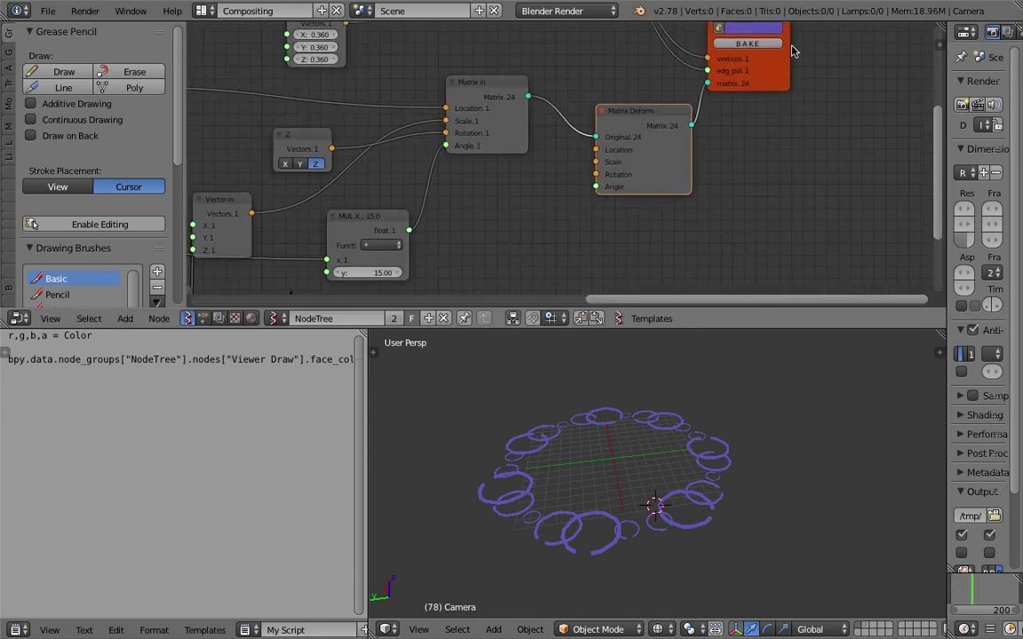
{"action": "middle_click_drag", "start_coordinate": [771, 95], "coordinate": [732, 183]}
{"action": "left_click_drag", "start_coordinate": [719, 65], "coordinate": [796, 64]}
{"action": "middle_click_drag", "start_coordinate": [643, 168], "coordinate": [689, 79]}
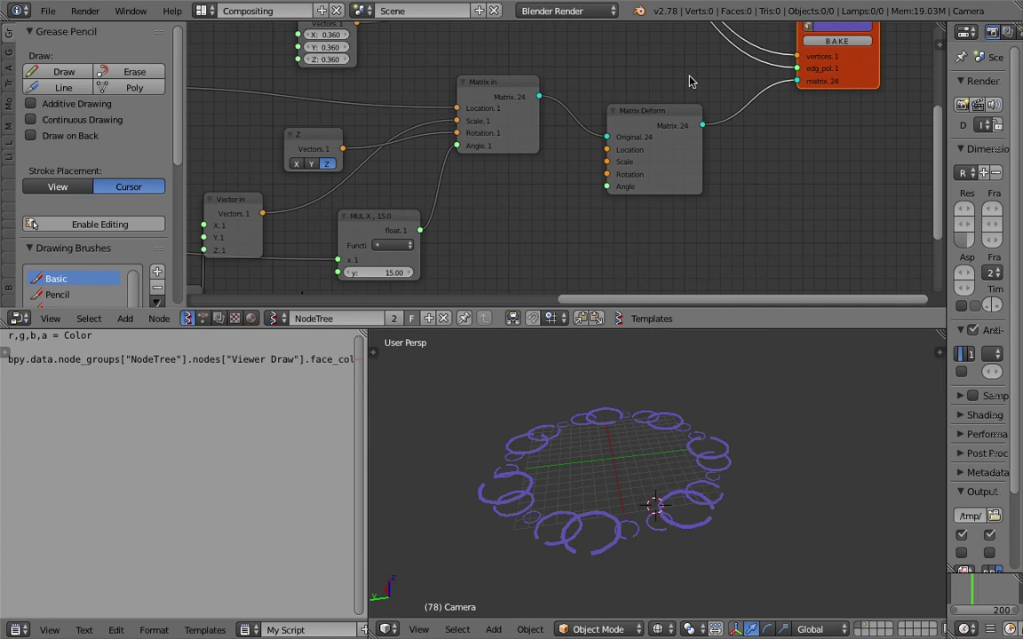
{"action": "scroll", "coordinate": [636, 150], "scroll_direction": "up", "scroll_amount": 2}
{"action": "middle_click_drag", "start_coordinate": [635, 150], "coordinate": [707, 156]}
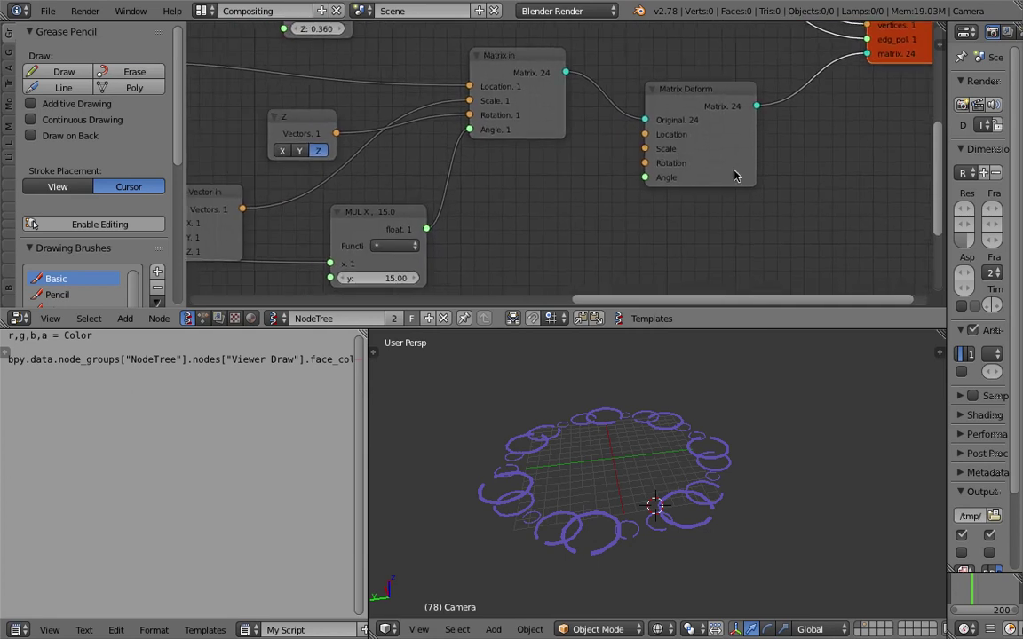
Step: Duplicate the Z axis vector node, set the copy to Y, and connect it to Matrix Deform's Rotation input
{"action": "middle_click_drag", "start_coordinate": [404, 219], "coordinate": [429, 194]}
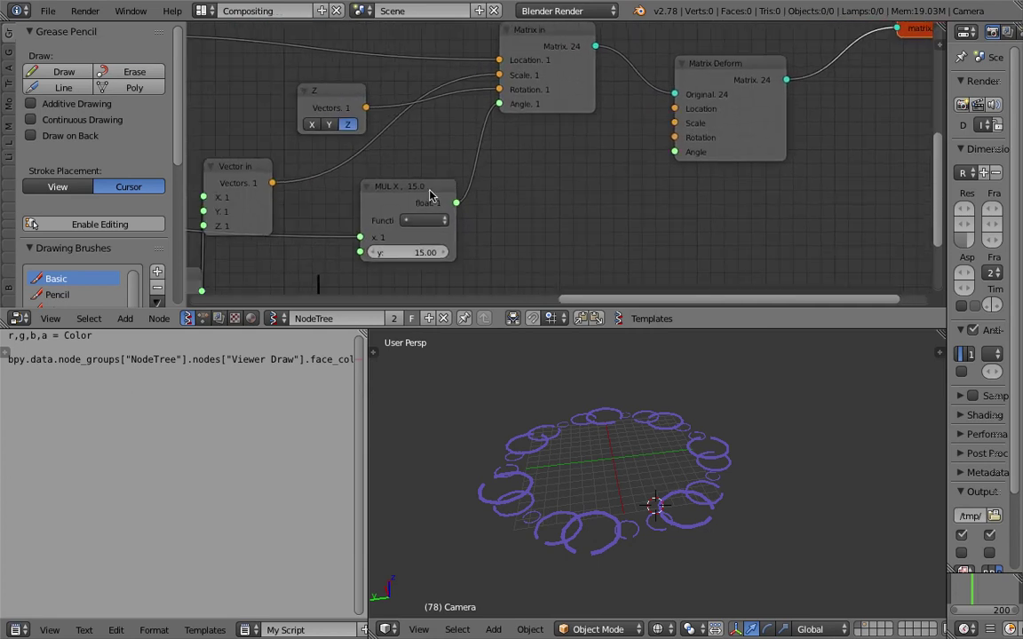
{"action": "left_click", "coordinate": [334, 100]}
{"action": "key", "text": "shift+d"}
{"action": "left_click", "coordinate": [558, 167]}
{"action": "left_click_drag", "start_coordinate": [583, 175], "coordinate": [679, 139]}
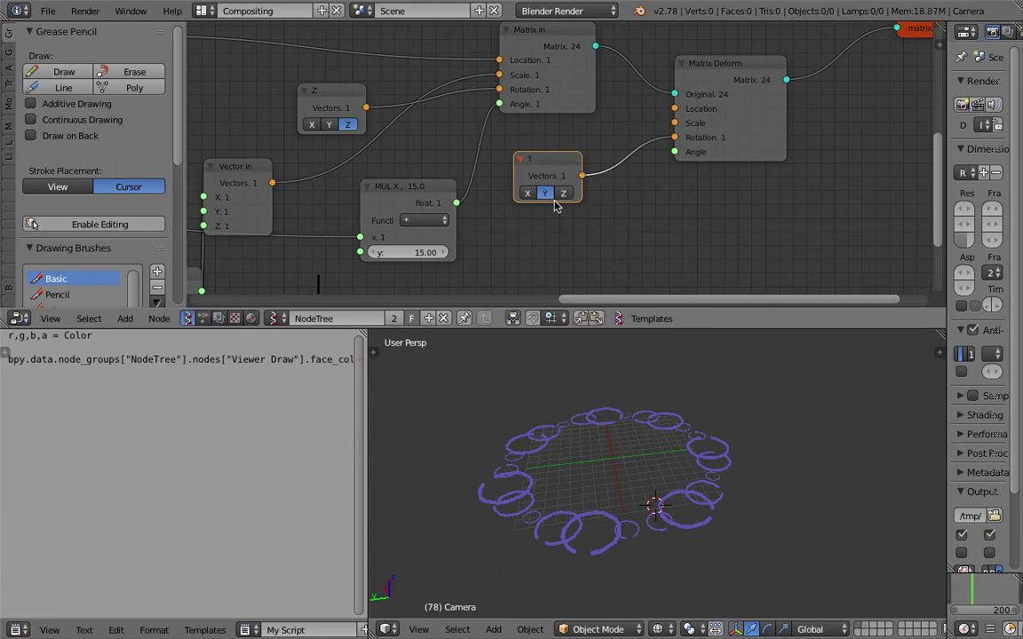
Step: Add a Float node below the Y axis node and connect its output to Matrix Deform's Angle input
{"action": "key", "text": "shift+a"}
{"action": "left_click", "coordinate": [611, 224]}
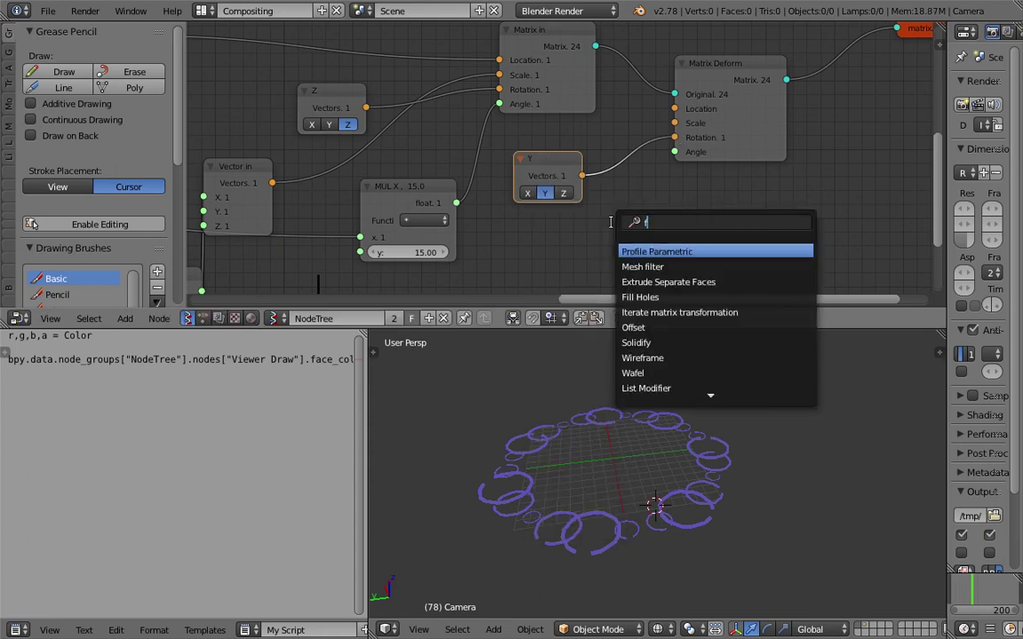
{"action": "type", "text": "float"}
{"action": "key", "text": "Return"}
{"action": "left_click", "coordinate": [614, 226]}
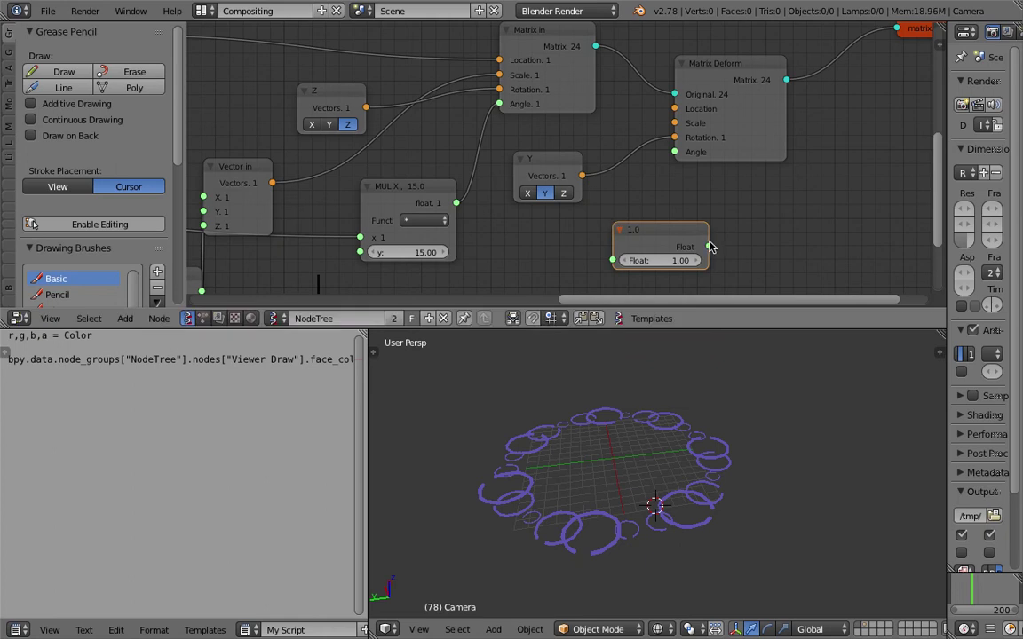
{"action": "left_click_drag", "start_coordinate": [708, 246], "coordinate": [708, 171]}
Step: Raise the Float value to 109.75 to tilt the rings, and save over the blend file
{"action": "left_click_drag", "start_coordinate": [685, 217], "coordinate": [684, 222]}
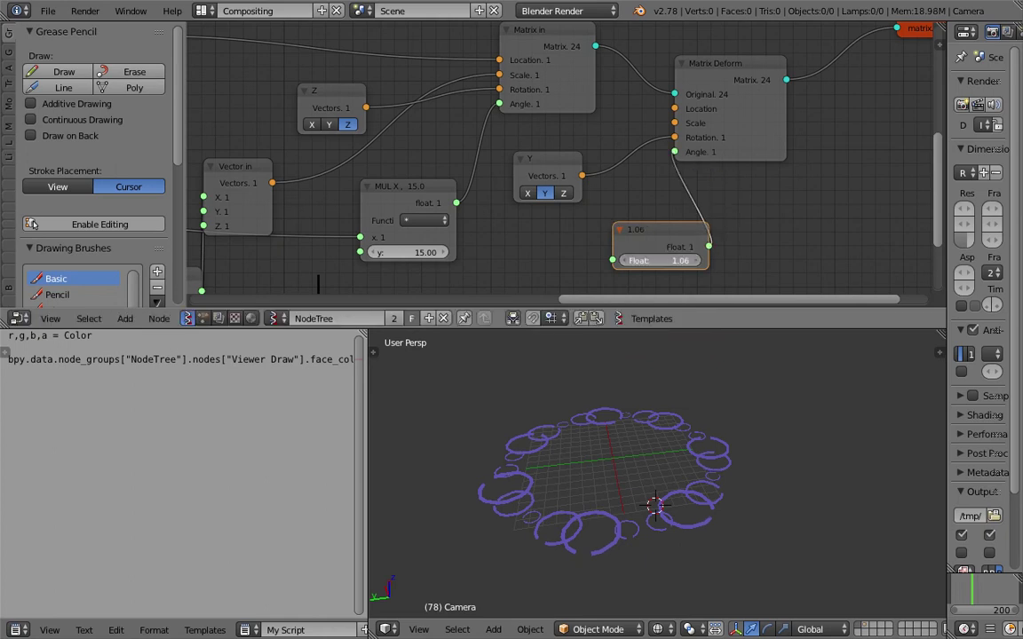
{"action": "left_click_drag", "start_coordinate": [662, 260], "coordinate": [711, 261]}
{"action": "middle_click_drag", "start_coordinate": [668, 359], "coordinate": [559, 441]}
{"action": "key", "text": "ctrl+s"}
{"action": "left_click", "coordinate": [685, 465]}
Step: Move the Viewer Draw node farther from Matrix Deform and shift the Float node closer to the Y axis node
{"action": "middle_click_drag", "start_coordinate": [596, 220], "coordinate": [578, 152]}
{"action": "left_click_drag", "start_coordinate": [768, 82], "coordinate": [799, 82]}
{"action": "scroll", "coordinate": [799, 216], "scroll_direction": "down", "scroll_amount": 2}
{"action": "middle_click_drag", "start_coordinate": [799, 216], "coordinate": [687, 299]}
{"action": "middle_click_drag", "start_coordinate": [694, 197], "coordinate": [790, 71]}
{"action": "scroll", "coordinate": [790, 72], "scroll_direction": "up", "scroll_amount": 1}
{"action": "left_click_drag", "start_coordinate": [656, 135], "coordinate": [618, 136]}
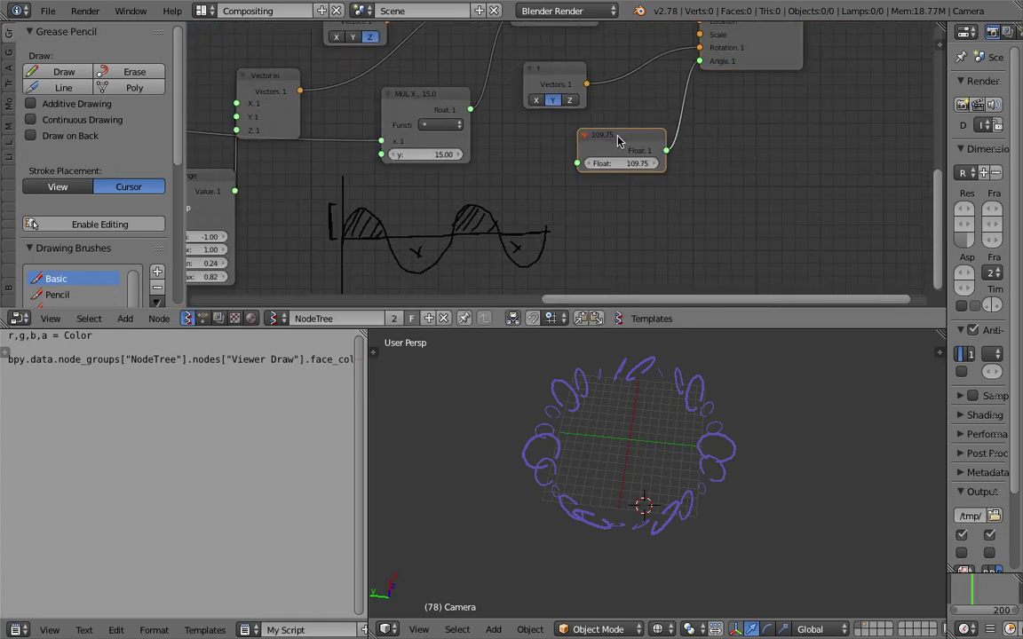
Step: Duplicate the angle multiplier node near the Float node and delete the Float node
{"action": "scroll", "coordinate": [500, 164], "scroll_direction": "down", "scroll_amount": 1}
{"action": "middle_click_drag", "start_coordinate": [500, 164], "coordinate": [576, 162]}
{"action": "scroll", "coordinate": [514, 107], "scroll_direction": "down", "scroll_amount": 2}
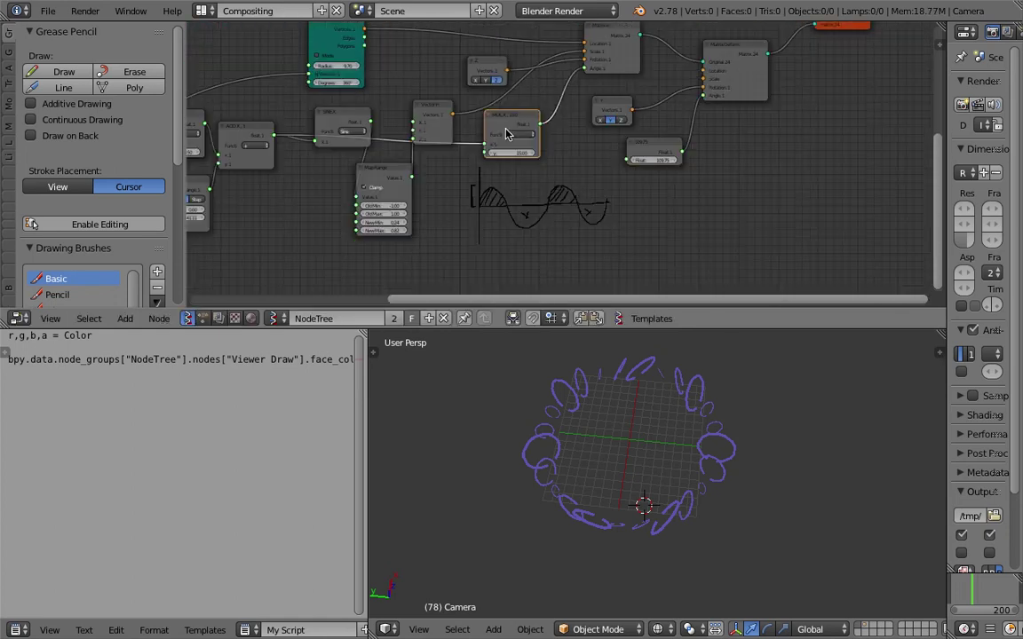
{"action": "key", "text": "shift+d"}
{"action": "left_click", "coordinate": [604, 169]}
{"action": "scroll", "coordinate": [604, 168], "scroll_direction": "up", "scroll_amount": 3}
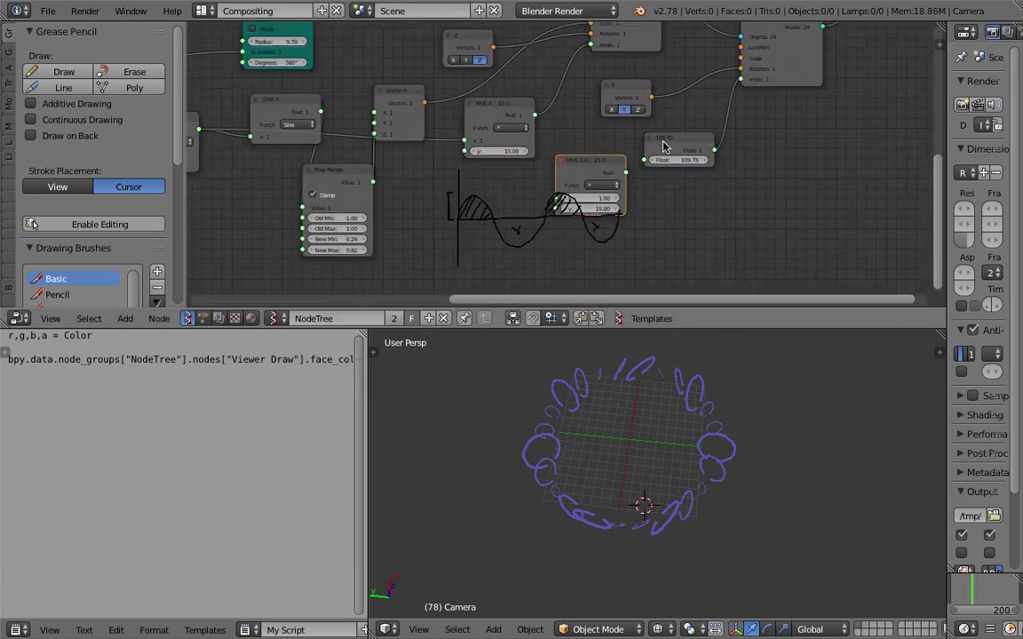
{"action": "left_click", "coordinate": [662, 146]}
{"action": "key", "text": "x"}
Step: Feed the ADD node's output into the duplicated multiplier's x input and connect the multiplier's output to Matrix Deform's Angle
{"action": "left_click_drag", "start_coordinate": [595, 169], "coordinate": [682, 152]}
{"action": "middle_click_drag", "start_coordinate": [597, 154], "coordinate": [661, 158]}
{"action": "scroll", "coordinate": [662, 158], "scroll_direction": "down", "scroll_amount": 1}
{"action": "middle_click_drag", "start_coordinate": [498, 161], "coordinate": [564, 169]}
{"action": "left_click_drag", "start_coordinate": [381, 135], "coordinate": [755, 182]}
{"action": "middle_click_drag", "start_coordinate": [833, 147], "coordinate": [666, 181]}
{"action": "scroll", "coordinate": [664, 182], "scroll_direction": "up", "scroll_amount": 1}
{"action": "mouse_move", "coordinate": [637, 197]}
{"action": "left_mouse_down"}
{"action": "mouse_move", "coordinate": [641, 159]}
{"action": "mouse_move", "coordinate": [660, 129]}
{"action": "left_mouse_up"}
Step: Keep the duplicated multiplier's y at 15, play the animation to check the tilted rings, and stop playback
{"action": "scroll", "coordinate": [620, 230], "scroll_direction": "up", "scroll_amount": 1}
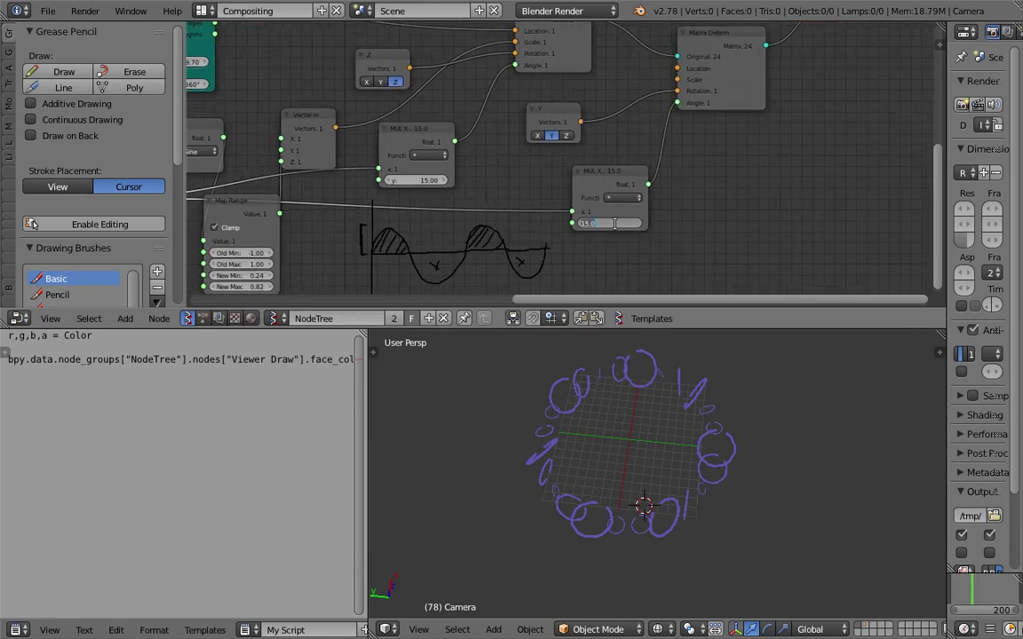
{"action": "key", "text": "Return"}
{"action": "key", "text": "alt+a"}
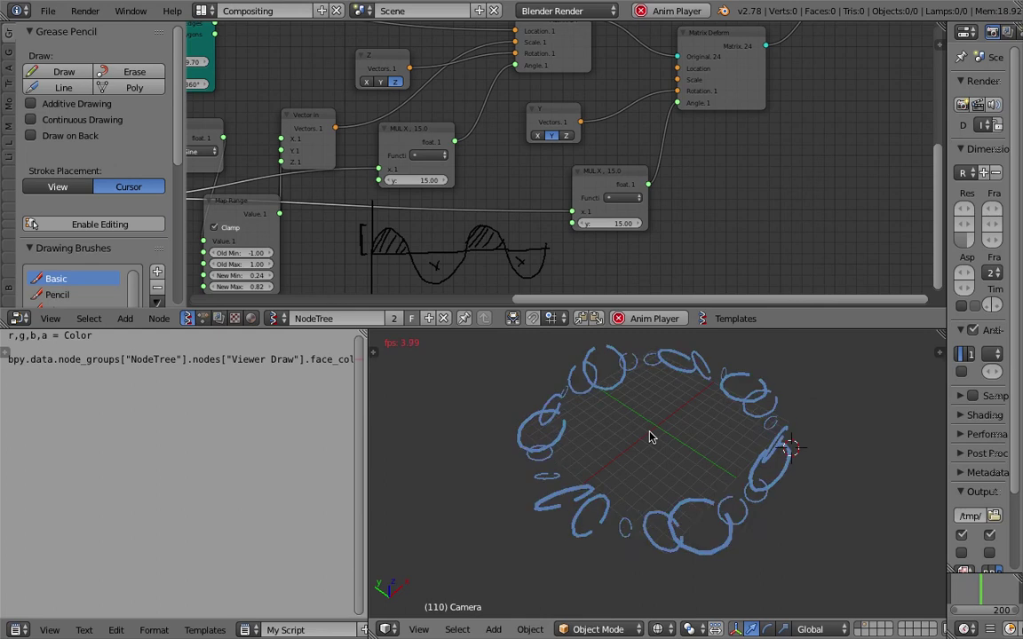
{"action": "key", "text": "Escape"}
{"action": "middle_click_drag", "start_coordinate": [649, 437], "coordinate": [619, 490]}
Step: Save over the blend file with the added Matrix Deform rotation, and save again from another view angle
{"action": "key", "text": "ctrl+s"}
{"action": "left_click", "coordinate": [703, 439]}
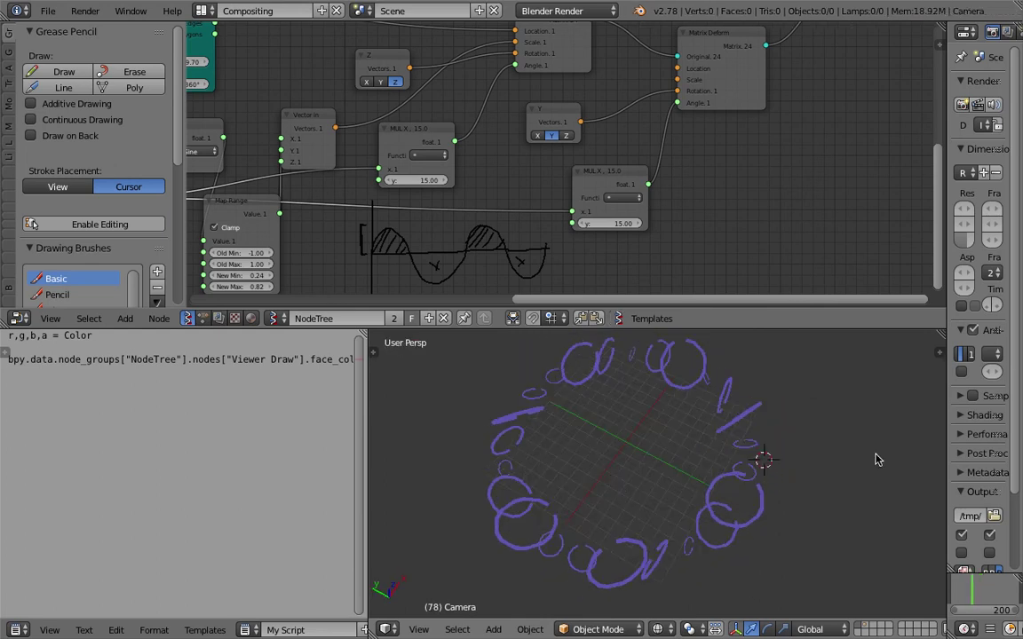
{"action": "left_click", "coordinate": [818, 461]}
{"action": "middle_click_drag", "start_coordinate": [875, 459], "coordinate": [839, 463]}
{"action": "key", "text": "ctrl+s"}
{"action": "left_click", "coordinate": [840, 464]}
Step: Move the Pipe, its Circle and its Vector in size node closer to the Viewer Draw node
{"action": "scroll", "coordinate": [575, 150], "scroll_direction": "down", "scroll_amount": 4}
{"action": "middle_click_drag", "start_coordinate": [581, 142], "coordinate": [569, 225]}
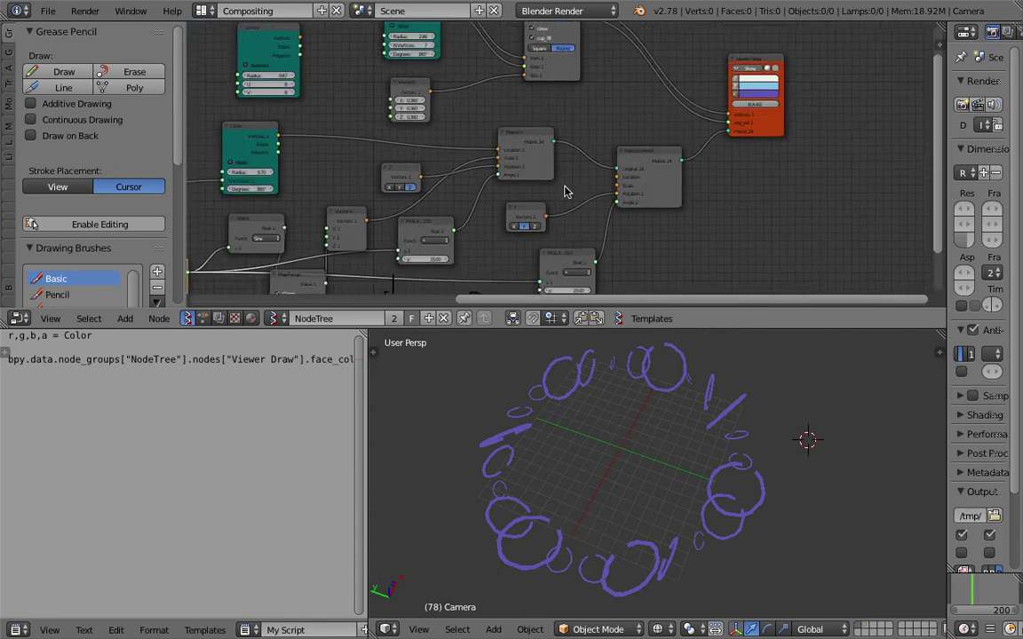
{"action": "scroll", "coordinate": [565, 191], "scroll_direction": "down", "scroll_amount": 2}
{"action": "left_click_drag", "start_coordinate": [593, 72], "coordinate": [675, 74]}
{"action": "left_click_drag", "start_coordinate": [459, 59], "coordinate": [558, 49]}
{"action": "left_click_drag", "start_coordinate": [467, 127], "coordinate": [558, 105]}
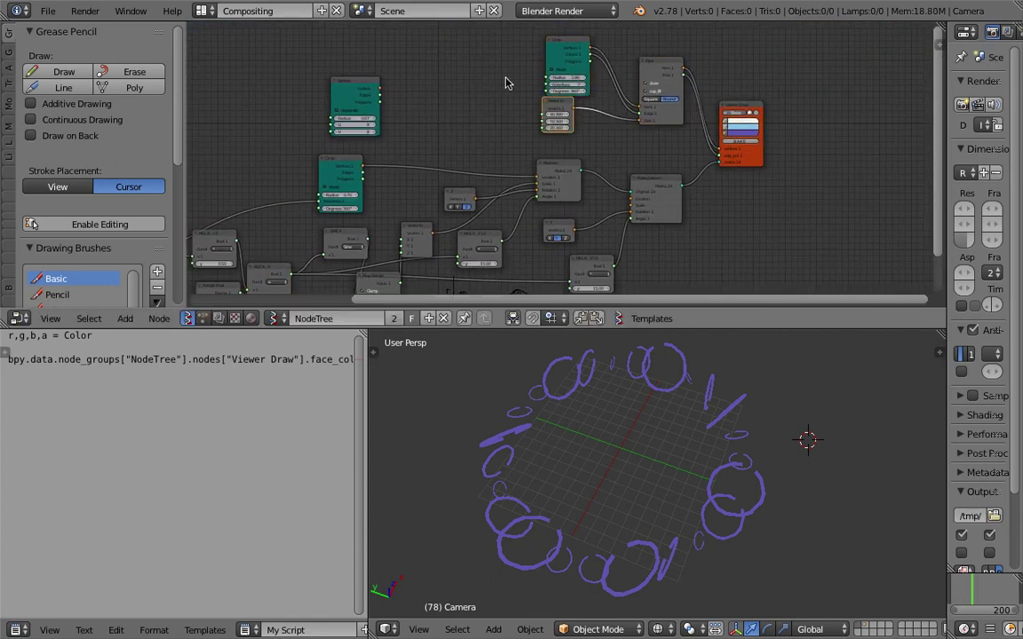
Step: Feed the Sphere's Vertices and Polygons outputs into the Pipe's Vers and Edgs inputs in place of the Circle's
{"action": "scroll", "coordinate": [509, 85], "scroll_direction": "up", "scroll_amount": 2}
{"action": "middle_click_drag", "start_coordinate": [517, 88], "coordinate": [486, 139]}
{"action": "left_click_drag", "start_coordinate": [312, 134], "coordinate": [655, 164]}
{"action": "scroll", "coordinate": [512, 122], "scroll_direction": "up", "scroll_amount": 1}
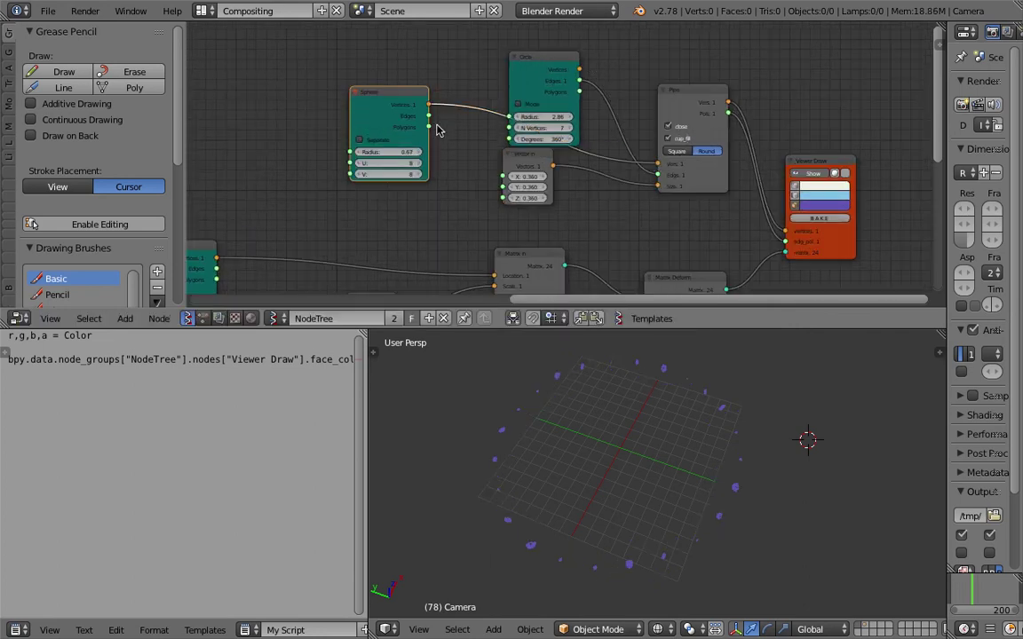
{"action": "left_click_drag", "start_coordinate": [429, 126], "coordinate": [642, 171]}
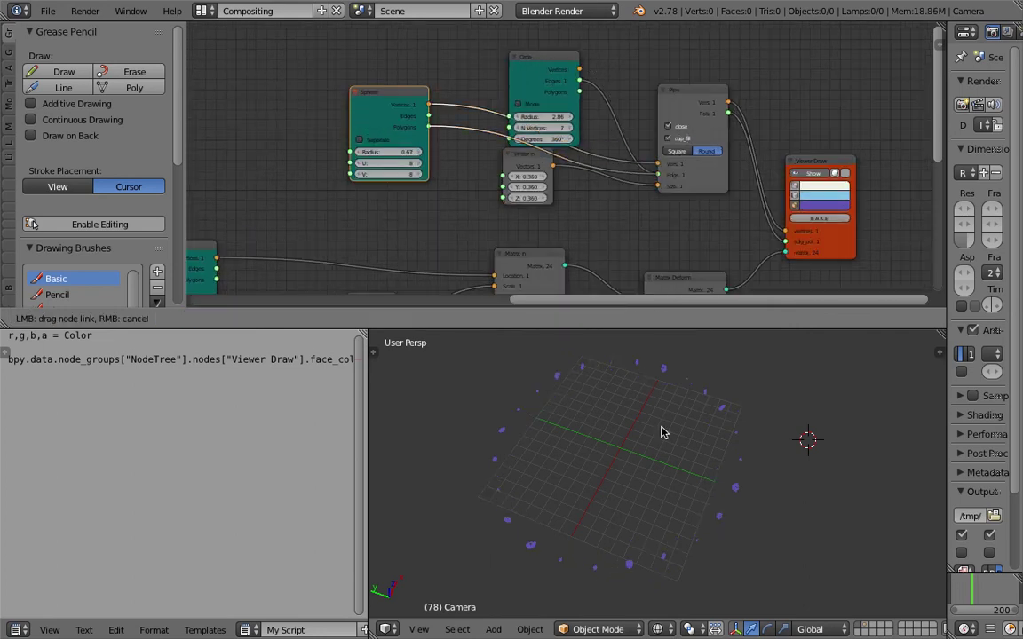
{"action": "middle_click_drag", "start_coordinate": [696, 419], "coordinate": [673, 409]}
{"action": "scroll", "coordinate": [676, 421], "scroll_direction": "up", "scroll_amount": 1}
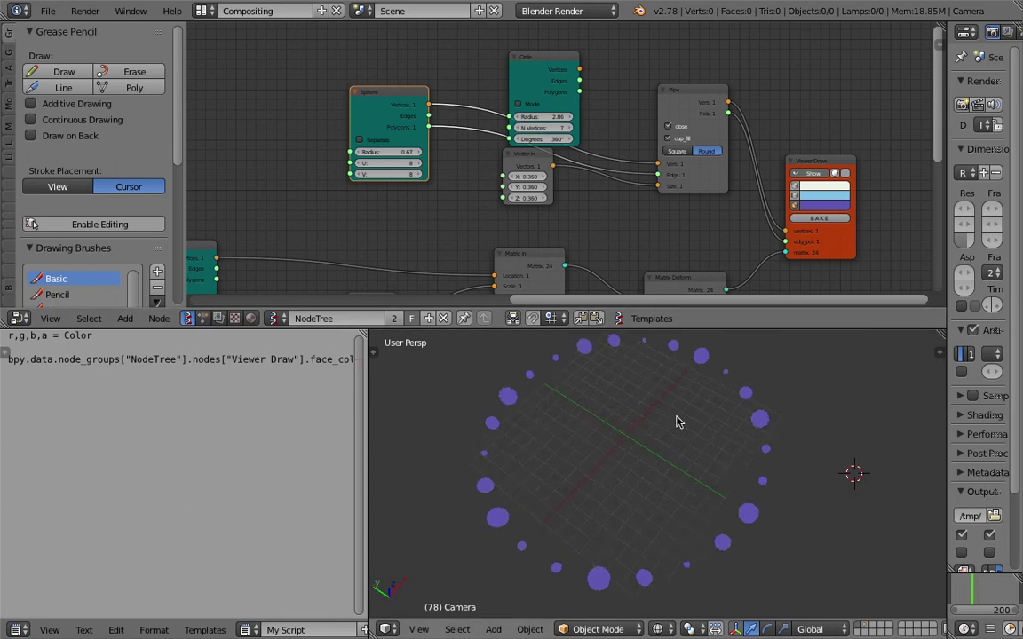
Step: Save over the blend file, play the animation to check the piped spheres, and stop playback
{"action": "key", "text": "ctrl+s"}
{"action": "left_click", "coordinate": [680, 425]}
{"action": "key", "text": "alt+a"}
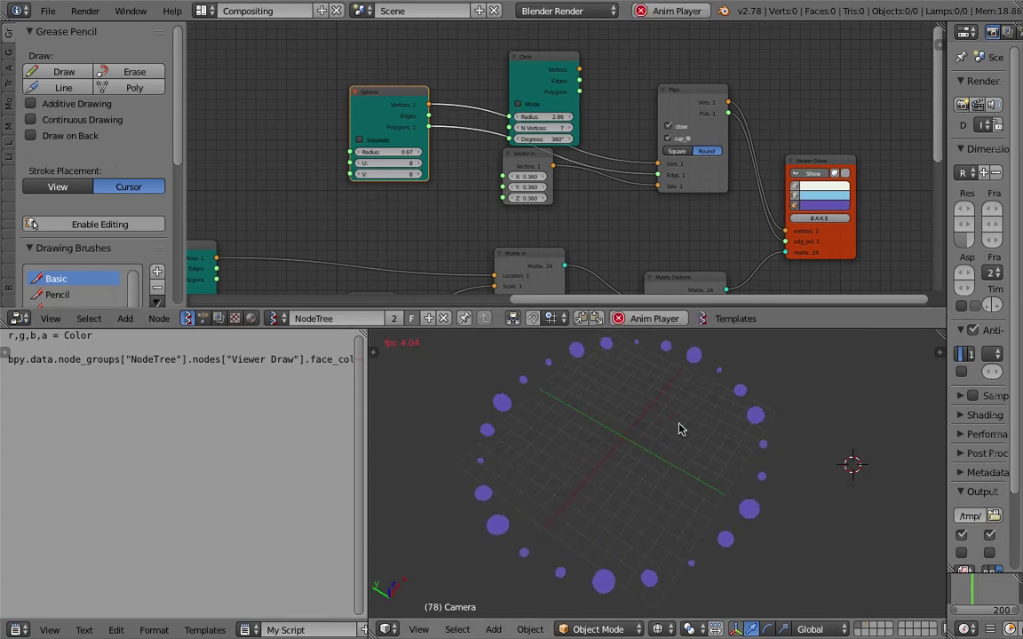
{"action": "key", "text": "alt+a"}
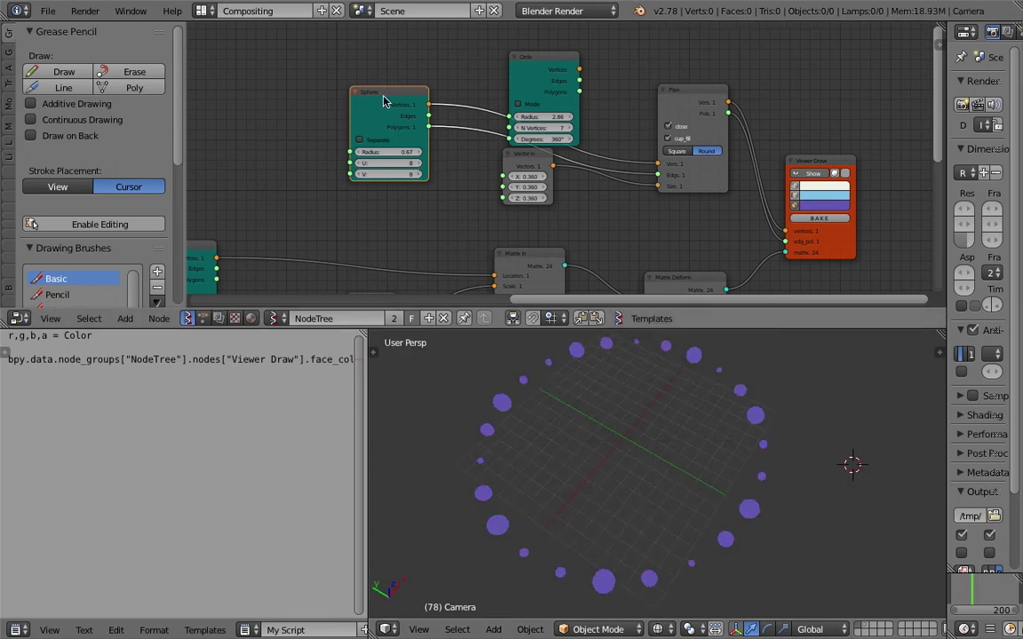
Step: Spread out the Sphere, Circle and size Vector in nodes around the Pipe node and save the file
{"action": "left_click_drag", "start_coordinate": [384, 100], "coordinate": [322, 96]}
{"action": "key", "text": "ctrl+s"}
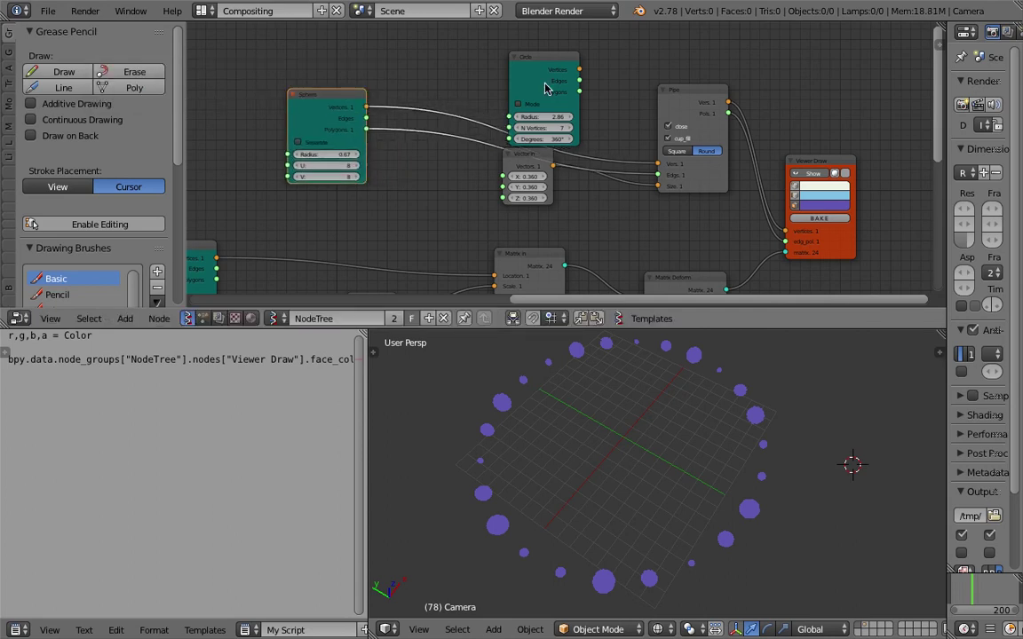
{"action": "left_click_drag", "start_coordinate": [549, 55], "coordinate": [577, 22]}
{"action": "left_click_drag", "start_coordinate": [515, 154], "coordinate": [460, 181]}
Step: Delete the Pipe node and connect the Sphere's Vertices and Polygons directly to Viewer Draw's vertices and edg_pol inputs
{"action": "left_click_drag", "start_coordinate": [691, 105], "coordinate": [697, 94]}
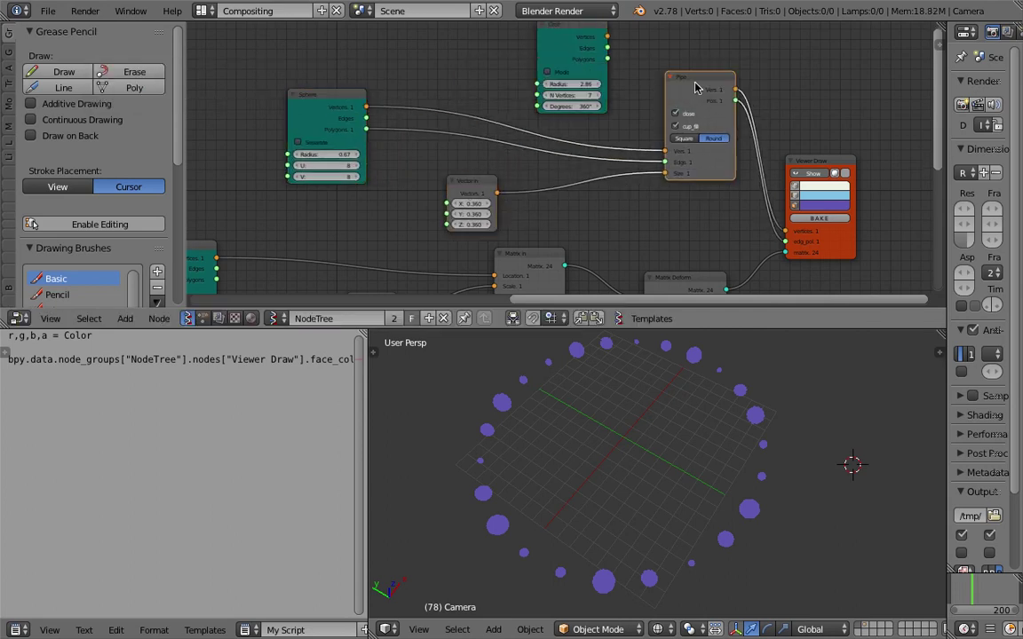
{"action": "key", "text": "x"}
{"action": "mouse_move", "coordinate": [365, 106]}
{"action": "left_mouse_down"}
{"action": "mouse_move", "coordinate": [553, 153]}
{"action": "mouse_move", "coordinate": [784, 231]}
{"action": "left_mouse_up"}
{"action": "mouse_move", "coordinate": [365, 129]}
{"action": "left_mouse_down"}
{"action": "mouse_move", "coordinate": [781, 218]}
{"action": "mouse_move", "coordinate": [785, 266]}
{"action": "left_mouse_up"}
Step: Play the animation to check the directly drawn spheres, stop playback, and save the file
{"action": "key", "text": "alt+a"}
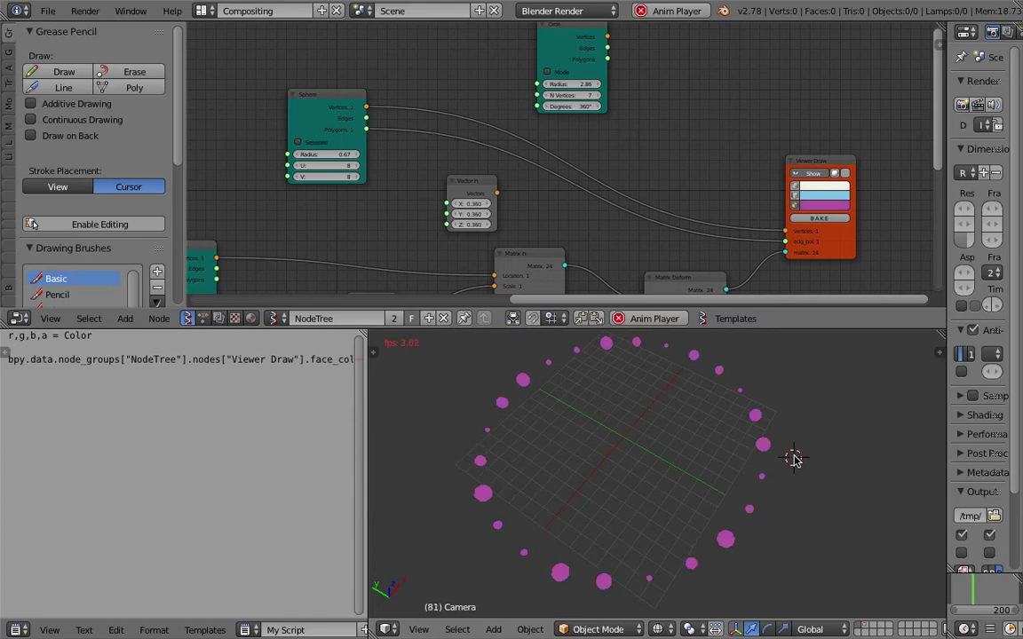
{"action": "key", "text": "Escape"}
{"action": "key", "text": "ctrl+s"}
{"action": "left_click", "coordinate": [600, 107]}
{"action": "key", "text": "shift+a"}
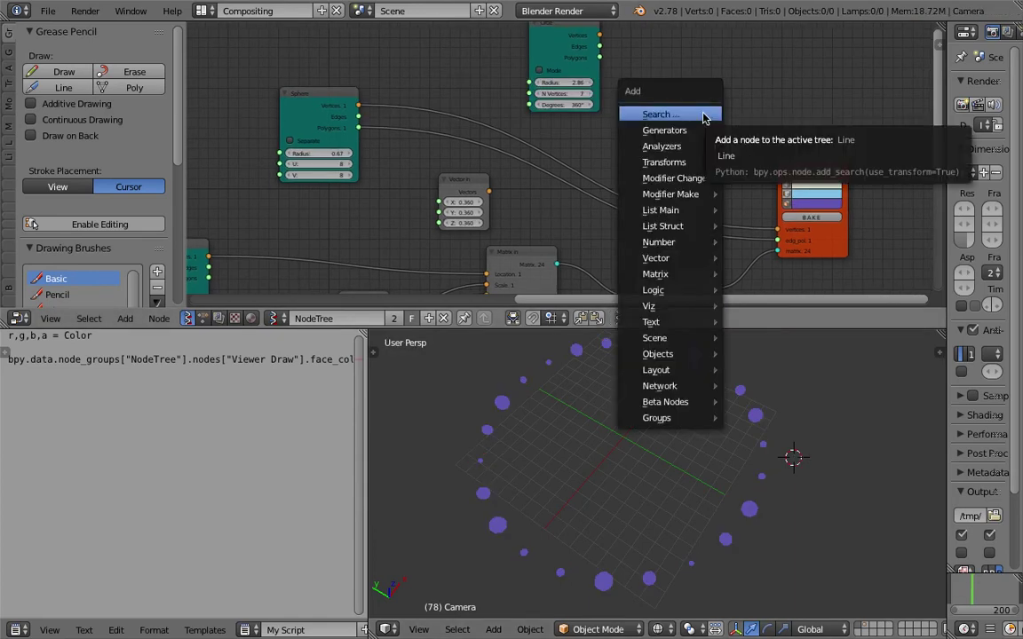
{"action": "left_click", "coordinate": [702, 116]}
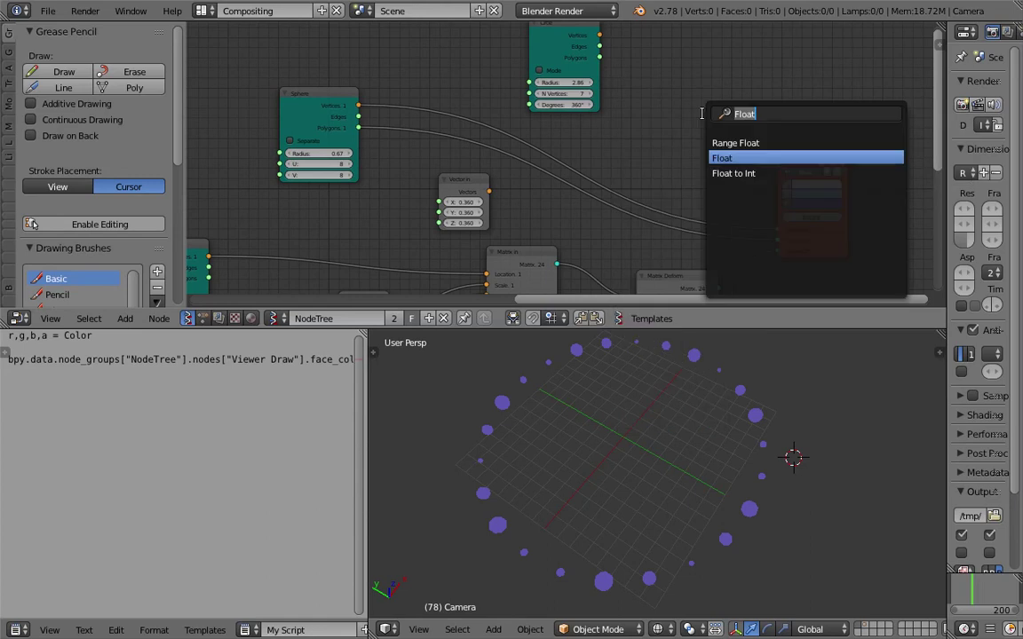
{"action": "type", "text": "scale"}
{"action": "key", "text": "Return"}
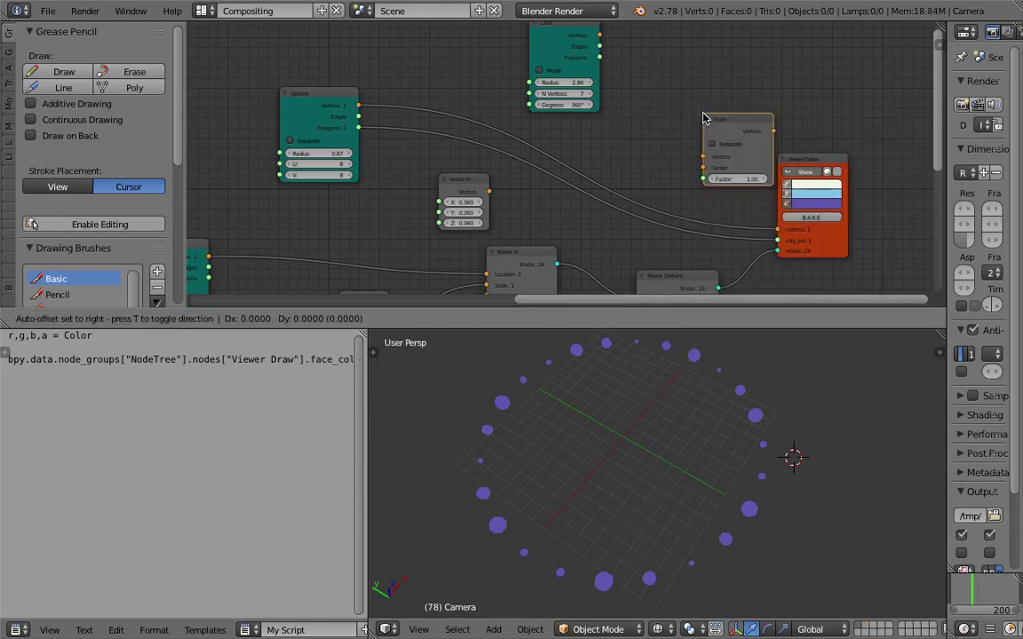
{"action": "left_click", "coordinate": [673, 115]}
{"action": "scroll", "coordinate": [672, 116], "scroll_direction": "up", "scroll_amount": 1}
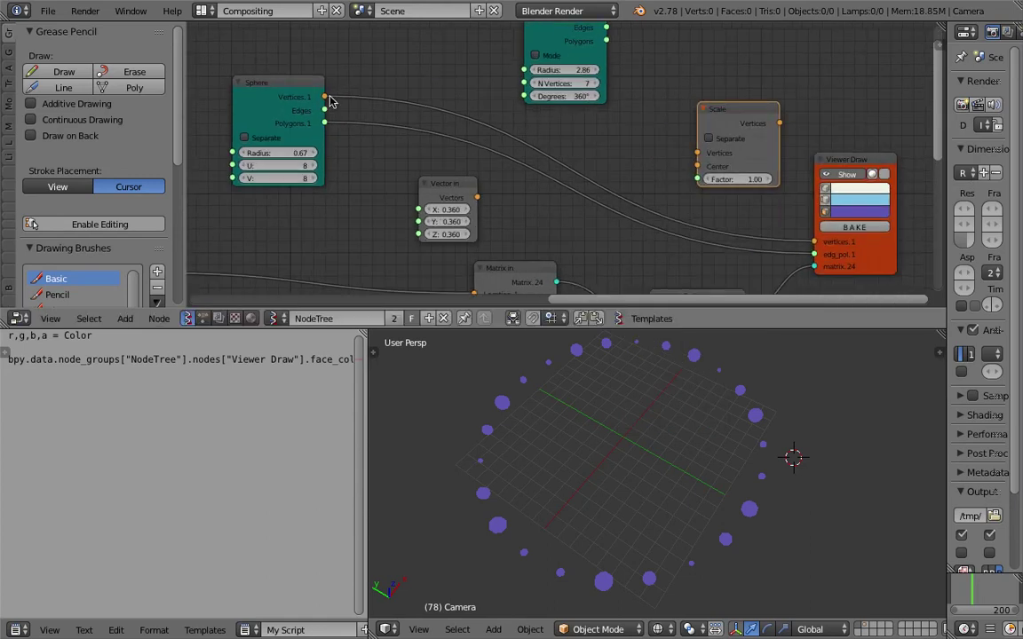
{"action": "left_click_drag", "start_coordinate": [325, 97], "coordinate": [663, 156]}
{"action": "left_click_drag", "start_coordinate": [728, 130], "coordinate": [704, 123]}
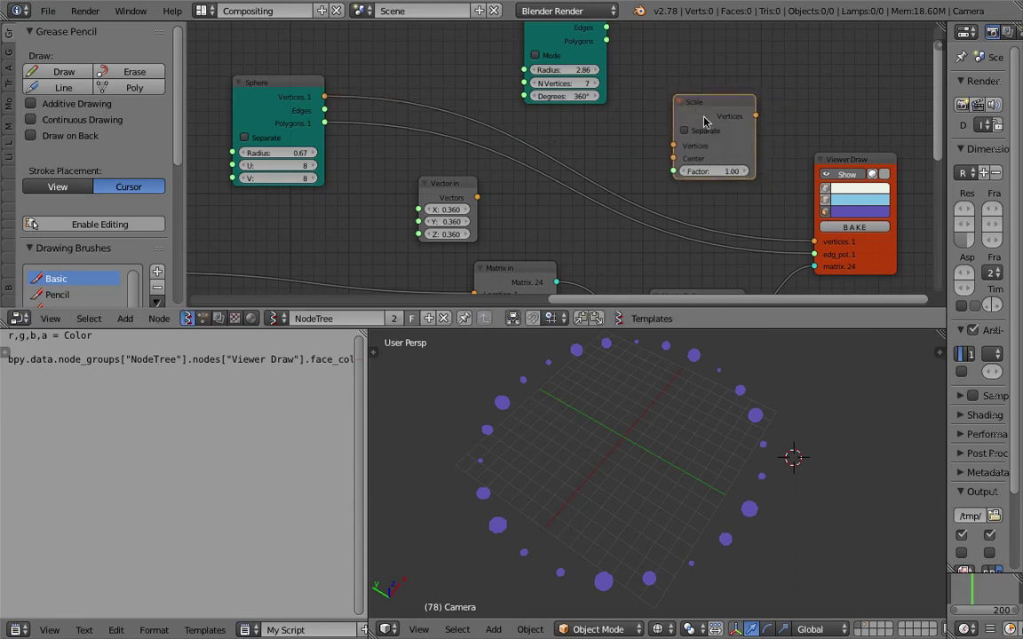
{"action": "key", "text": "x"}
Step: Move the Sphere node next to Viewer Draw and briefly play the animation to check the spheres
{"action": "left_click_drag", "start_coordinate": [291, 86], "coordinate": [682, 113]}
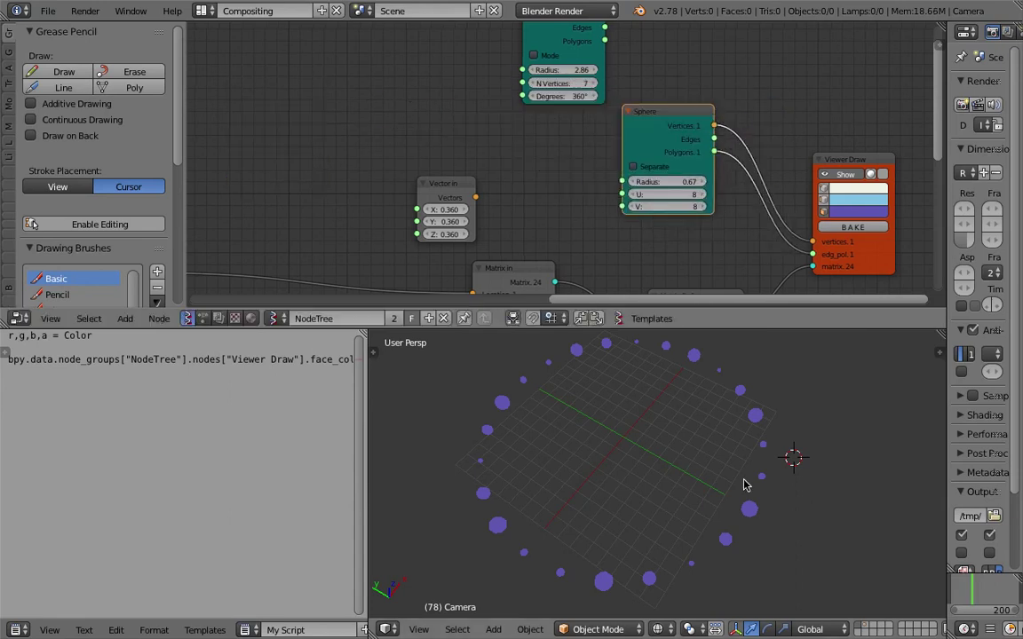
{"action": "key", "text": "alt+a"}
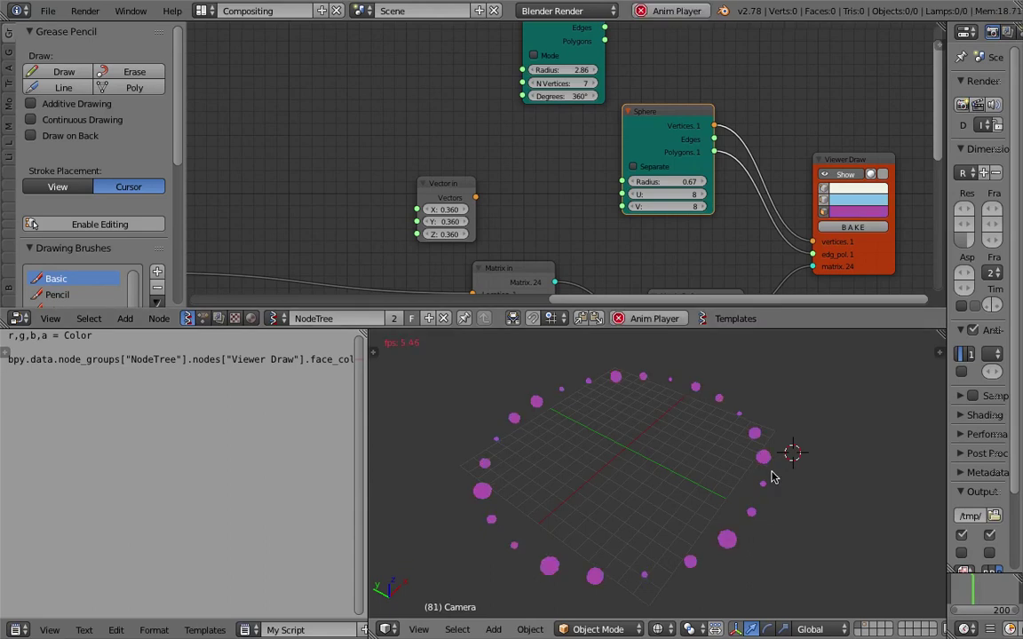
{"action": "key", "text": "Escape"}
Step: Feed the Sphere's Edges instead of Polygons into Viewer Draw's edg_pol, lower the Sphere node, and test the animation
{"action": "middle_click_drag", "start_coordinate": [695, 198], "coordinate": [660, 188]}
{"action": "left_click_drag", "start_coordinate": [678, 129], "coordinate": [738, 193]}
{"action": "left_click_drag", "start_coordinate": [775, 249], "coordinate": [776, 246]}
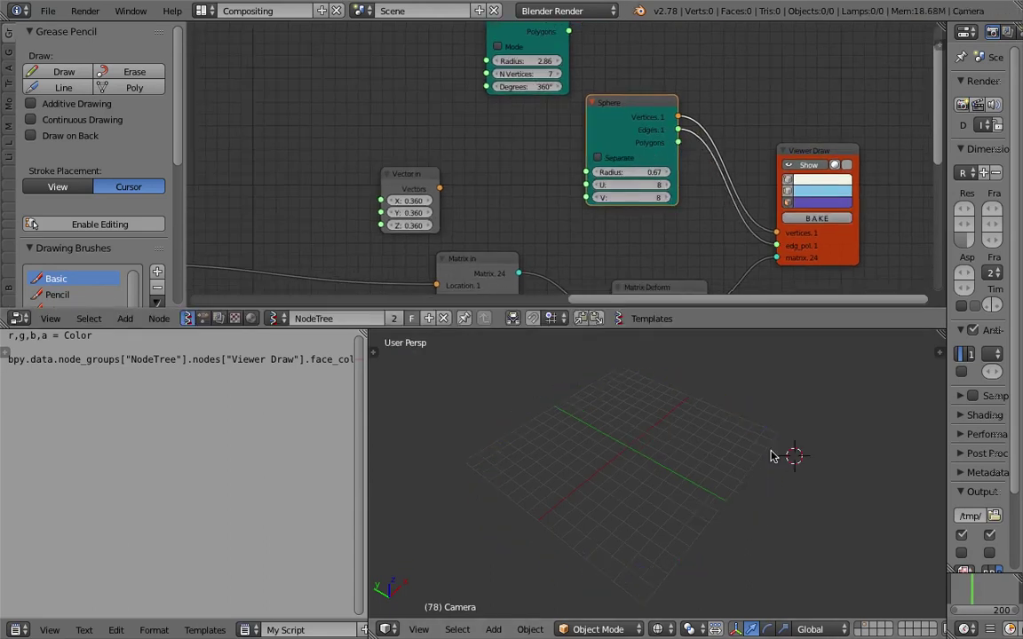
{"action": "left_click_drag", "start_coordinate": [629, 104], "coordinate": [622, 152]}
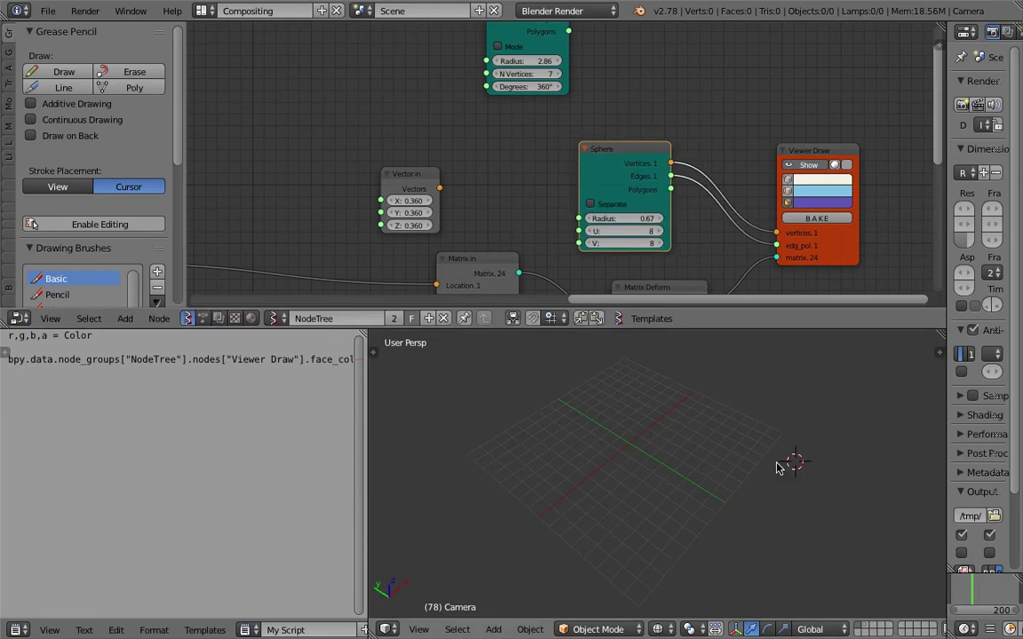
{"action": "key", "text": "alt+a"}
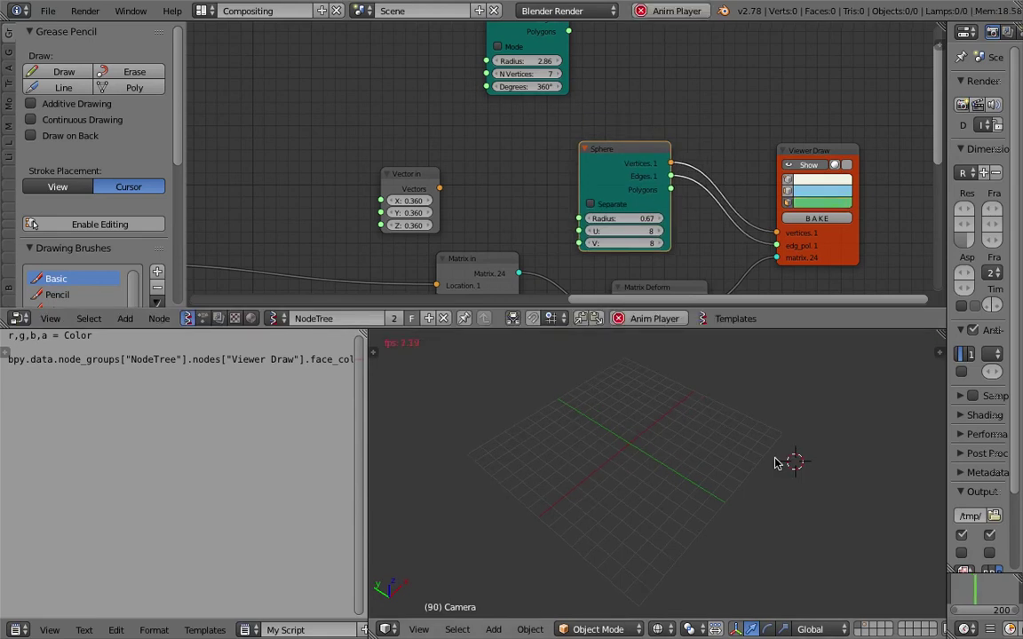
{"action": "key", "text": "Escape"}
Step: Turn on edge display in Viewer Draw and set the Sphere's radius to 1.66
{"action": "left_click_drag", "start_coordinate": [671, 189], "coordinate": [776, 245]}
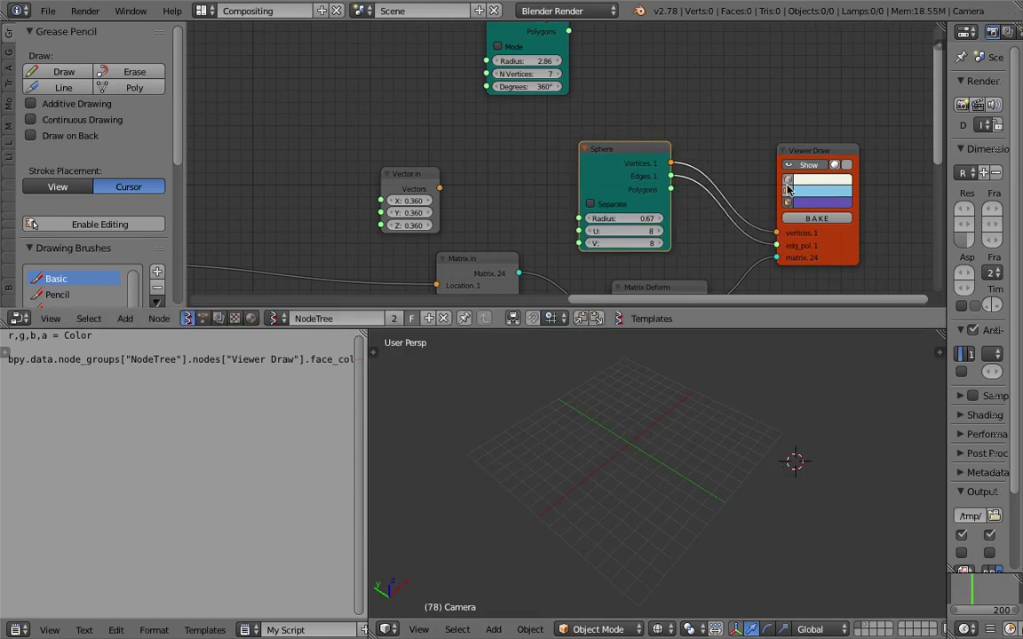
{"action": "mouse_move", "coordinate": [794, 457]}
{"action": "middle_mouse_down"}
{"action": "mouse_move", "coordinate": [772, 471]}
{"action": "mouse_move", "coordinate": [755, 452]}
{"action": "middle_mouse_up"}
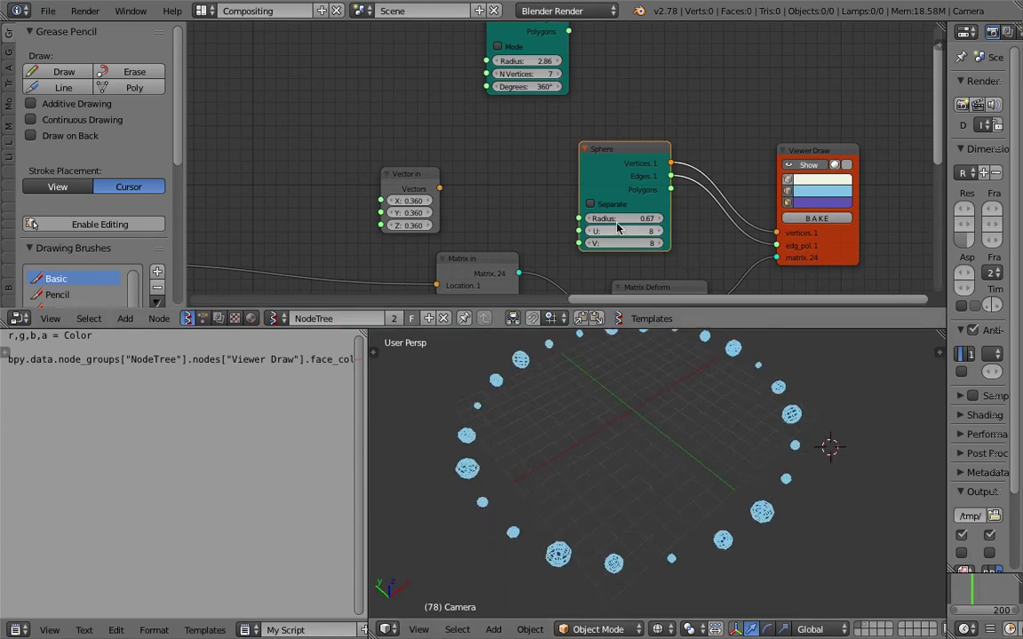
{"action": "left_click_drag", "start_coordinate": [619, 219], "coordinate": [706, 220]}
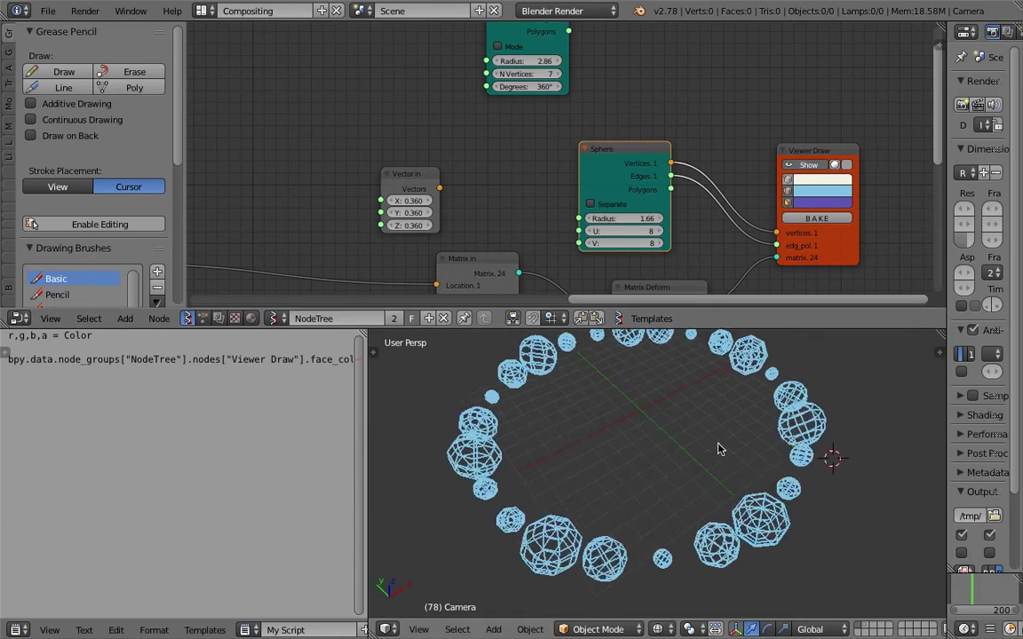
Step: Play the wireframe sphere animation and collapse the Grease Pencil tool shelf beside the node tree
{"action": "key", "text": "alt+a"}
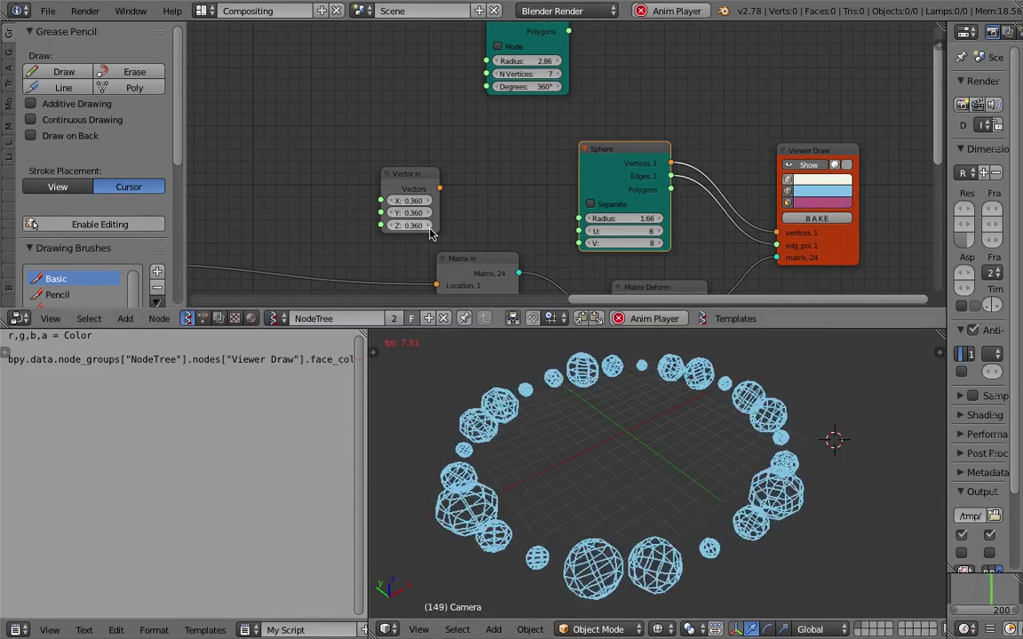
{"action": "scroll", "coordinate": [297, 175], "scroll_direction": "down", "scroll_amount": 4}
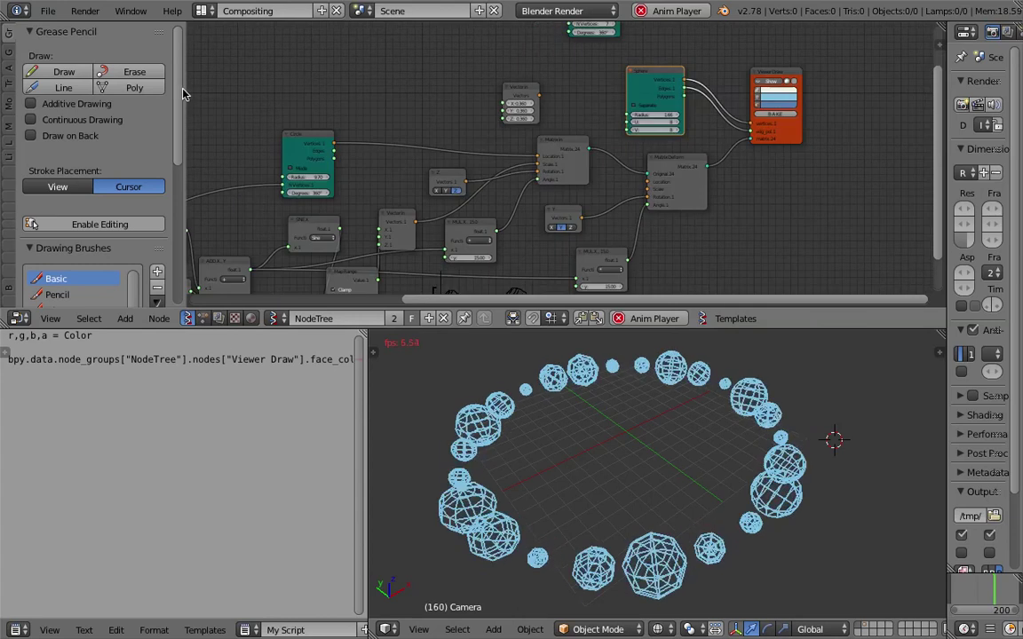
{"action": "mouse_move", "coordinate": [183, 92]}
{"action": "left_mouse_down"}
{"action": "mouse_move", "coordinate": [5, 101]}
{"action": "mouse_move", "coordinate": [218, 100]}
{"action": "left_mouse_up"}
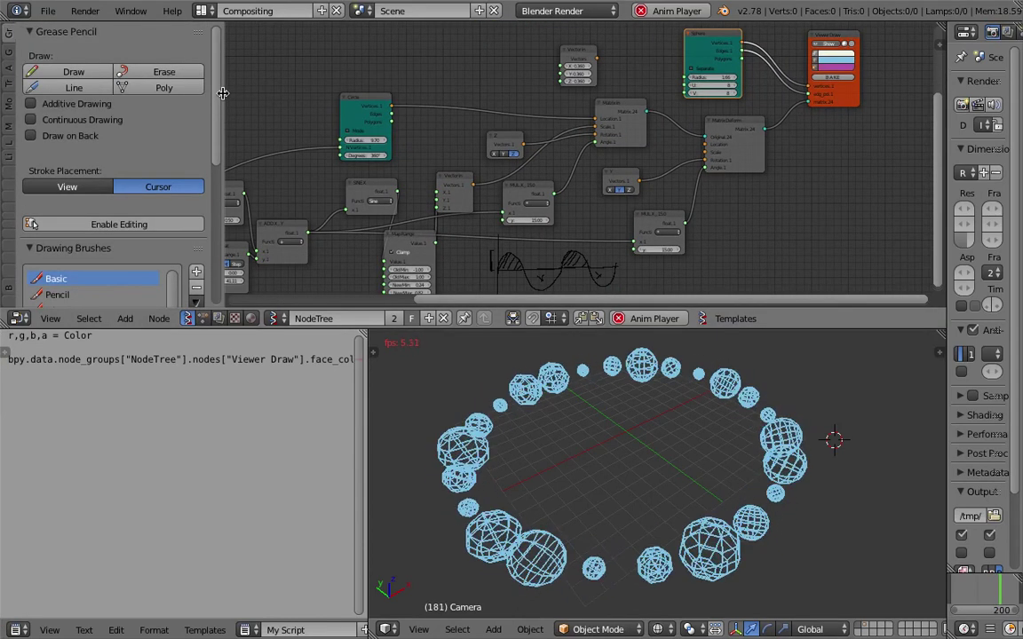
{"action": "mouse_move", "coordinate": [183, 99]}
{"action": "middle_mouse_down"}
{"action": "mouse_move", "coordinate": [12, 95]}
{"action": "mouse_move", "coordinate": [200, 94]}
{"action": "middle_mouse_up"}
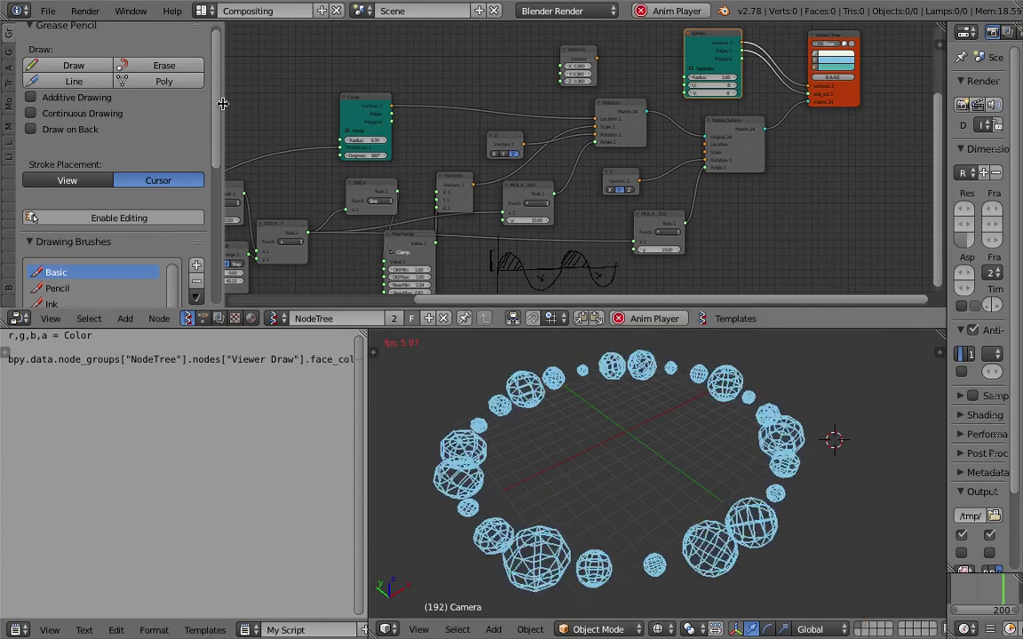
{"action": "scroll", "coordinate": [213, 102], "scroll_direction": "up", "scroll_amount": 1}
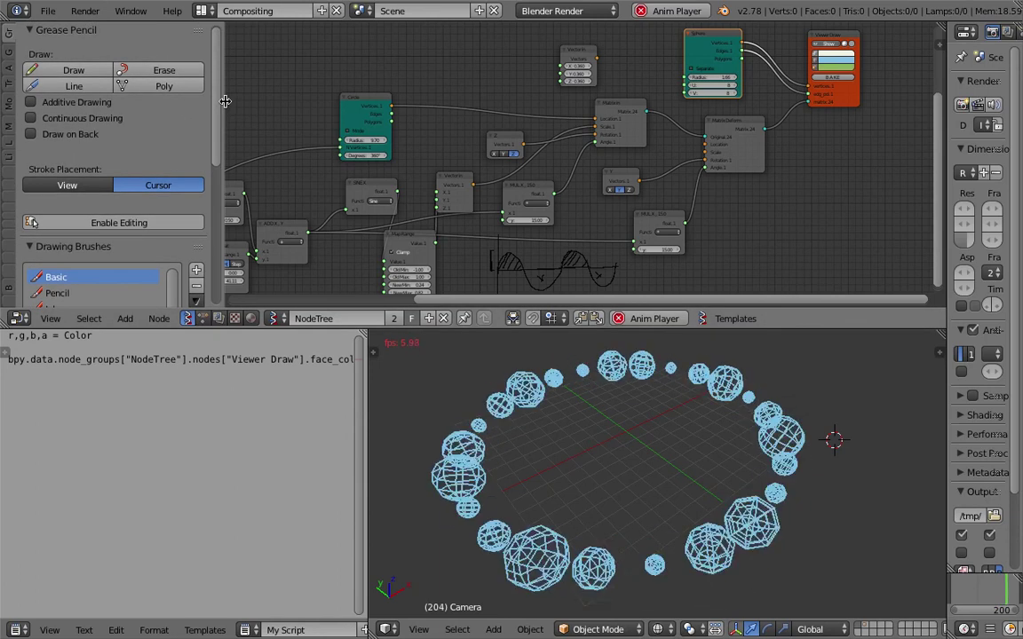
{"action": "mouse_move", "coordinate": [224, 101]}
{"action": "left_mouse_down"}
{"action": "mouse_move", "coordinate": [202, 92]}
{"action": "mouse_move", "coordinate": [4, 111]}
{"action": "left_mouse_up"}
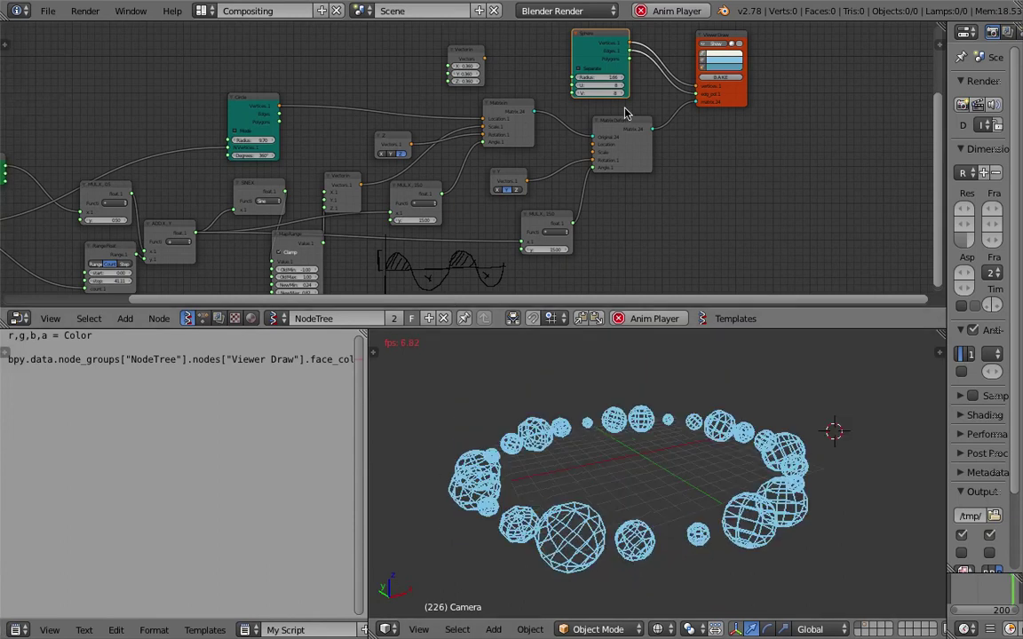
Step: Move Matrix Deform slightly away from Matrix in and bring the Circle that feeds Location closer to it
{"action": "scroll", "coordinate": [624, 113], "scroll_direction": "up", "scroll_amount": 3}
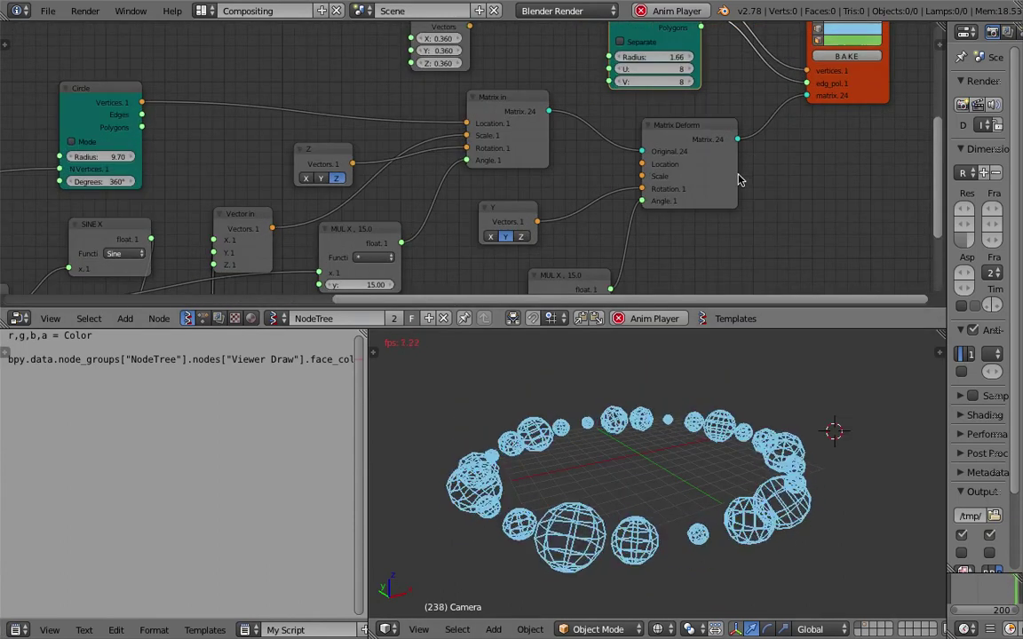
{"action": "left_click", "coordinate": [525, 104]}
{"action": "left_click", "coordinate": [716, 134]}
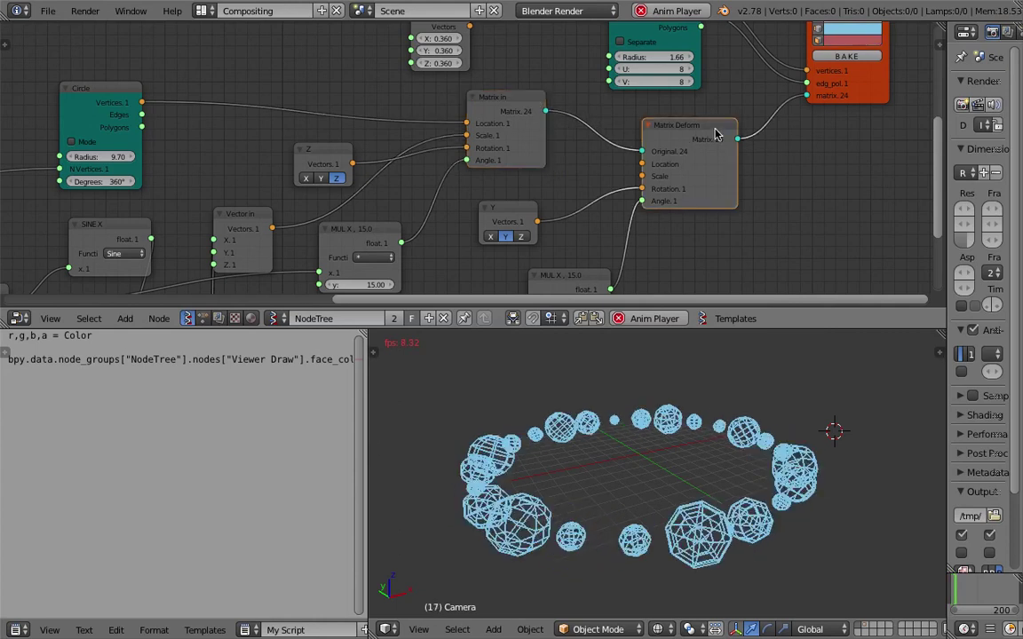
{"action": "left_click_drag", "start_coordinate": [715, 129], "coordinate": [737, 129]}
{"action": "middle_click_drag", "start_coordinate": [559, 163], "coordinate": [610, 201]}
{"action": "left_click_drag", "start_coordinate": [182, 126], "coordinate": [258, 89]}
{"action": "left_click", "coordinate": [296, 90]}
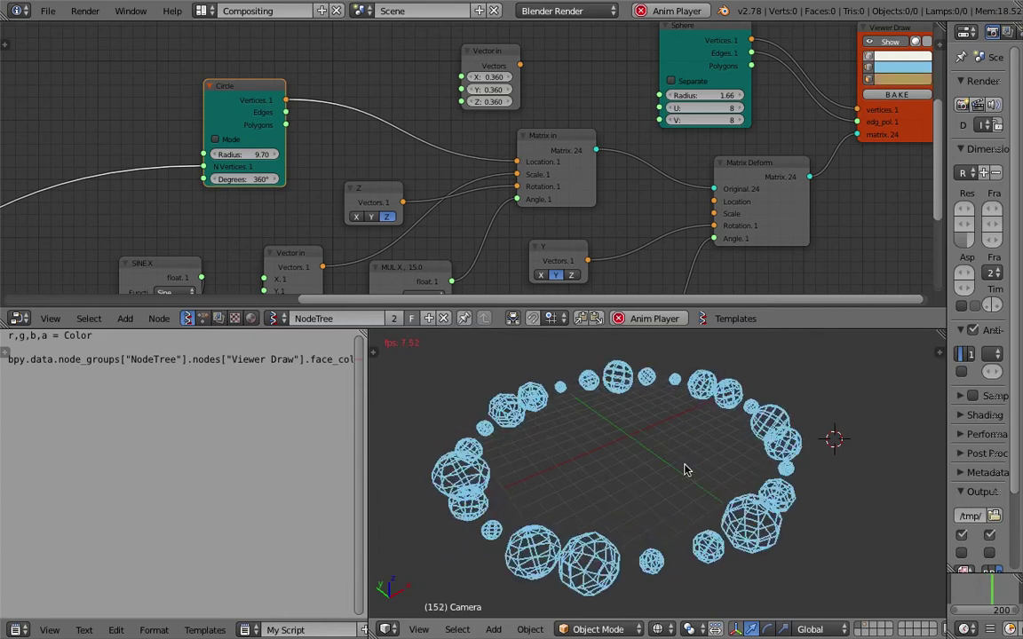
Step: Stop playback and examine the ring of wireframe spheres from above, close up and from the side
{"action": "key", "text": "Escape"}
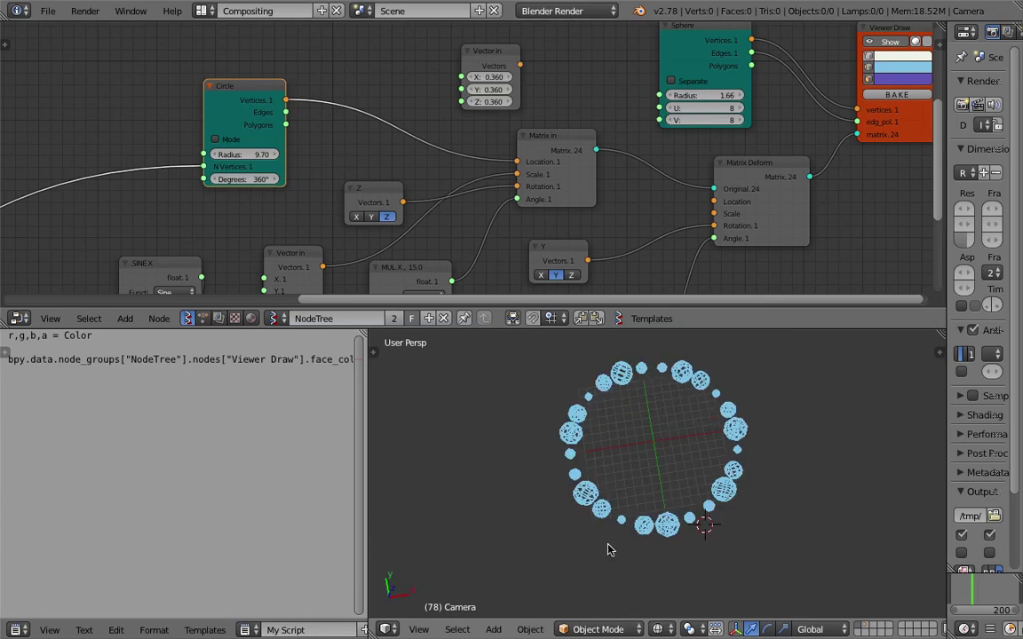
{"action": "scroll", "coordinate": [678, 500], "scroll_direction": "up", "scroll_amount": 6}
{"action": "middle_click_drag", "start_coordinate": [679, 500], "coordinate": [679, 376]}
{"action": "scroll", "coordinate": [701, 480], "scroll_direction": "down", "scroll_amount": 2}
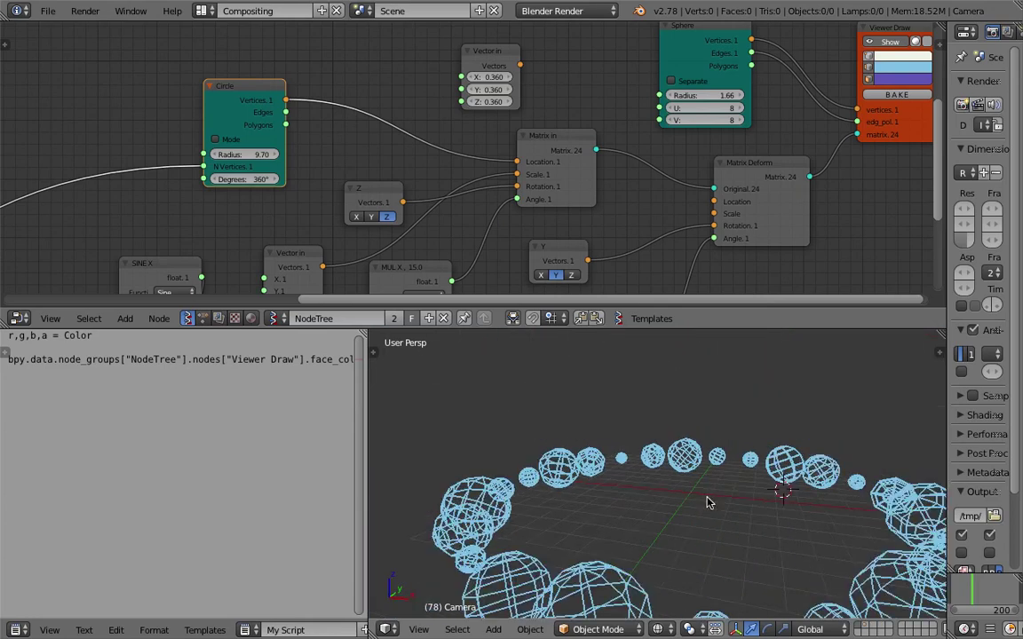
{"action": "middle_click_drag", "start_coordinate": [708, 503], "coordinate": [868, 435]}
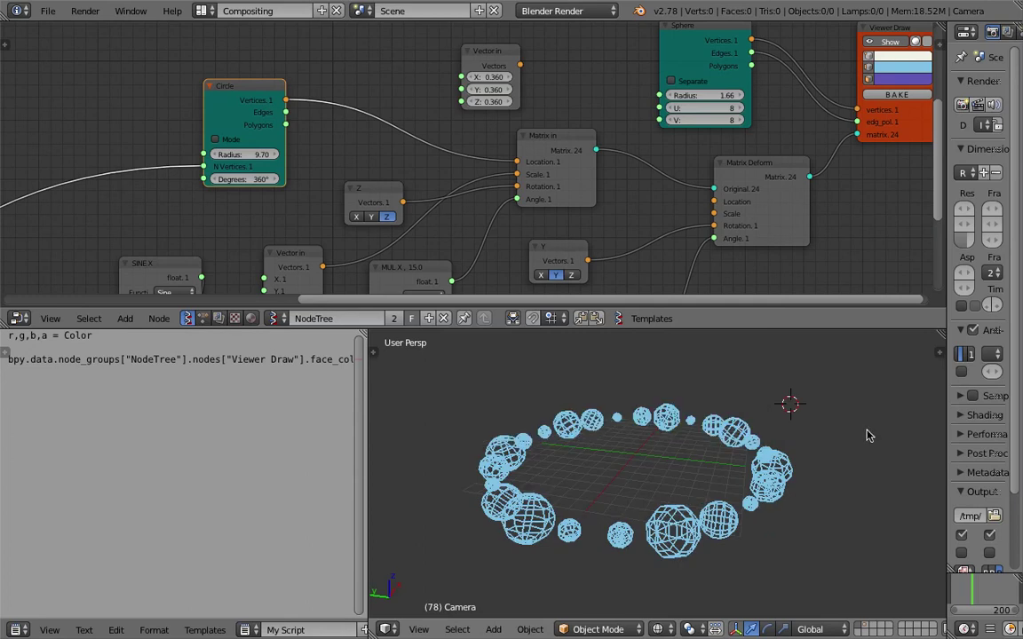